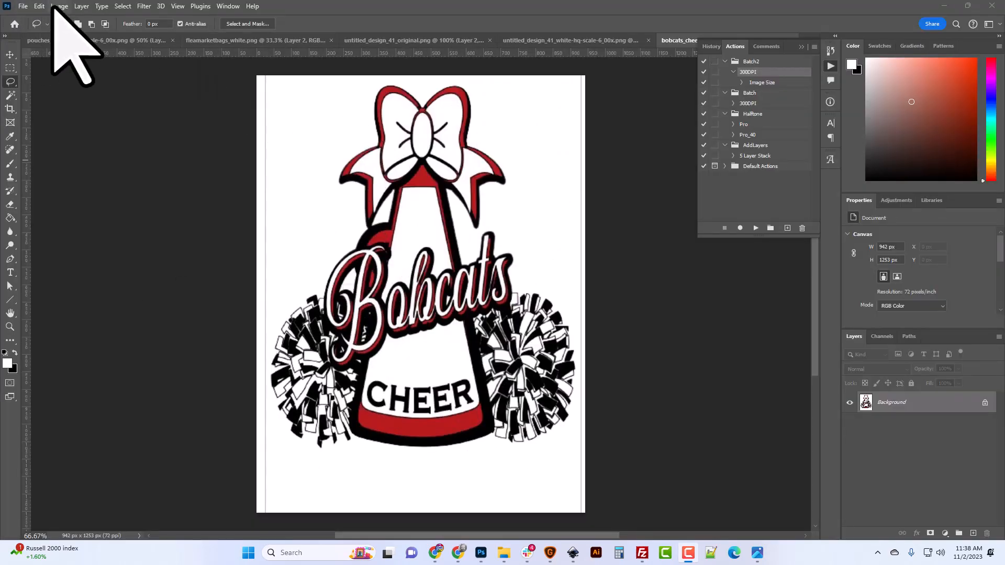
Open Image Size for the cheer design, set the width to 600 pixels, and inspect the lettering and bow in the preview.
click(59, 6)
click(96, 119)
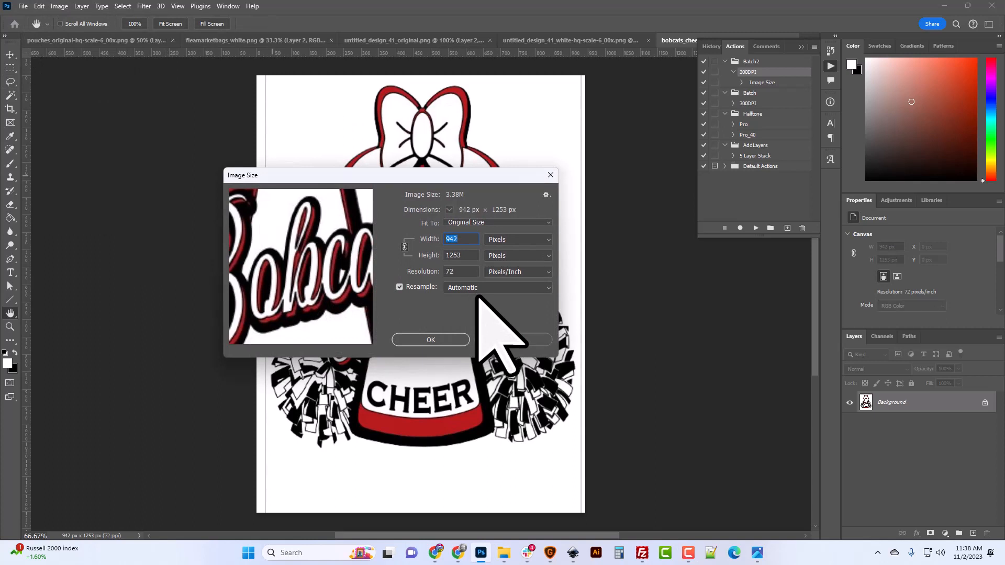
text(600)
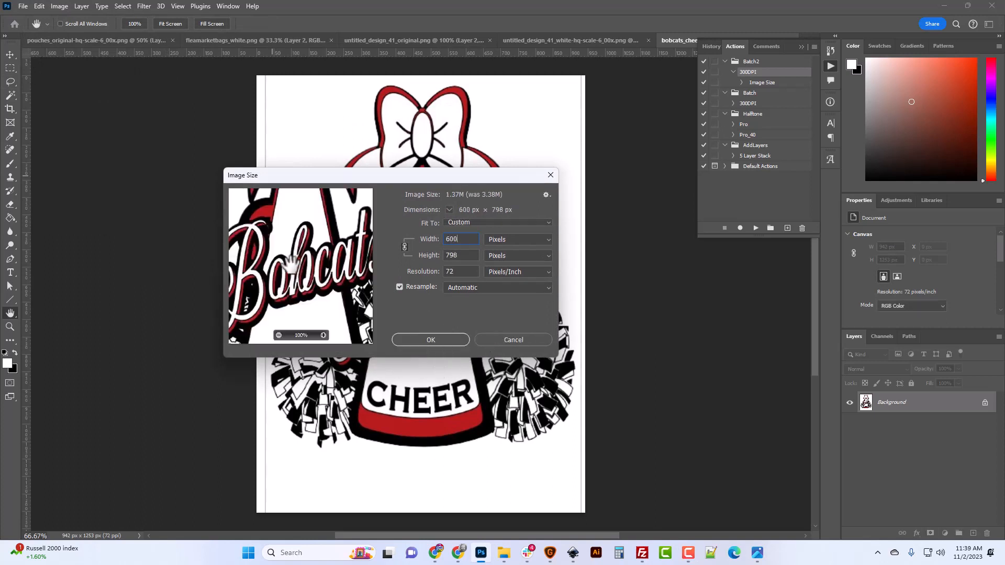
drag(287, 249, 316, 279)
drag(325, 245, 328, 319)
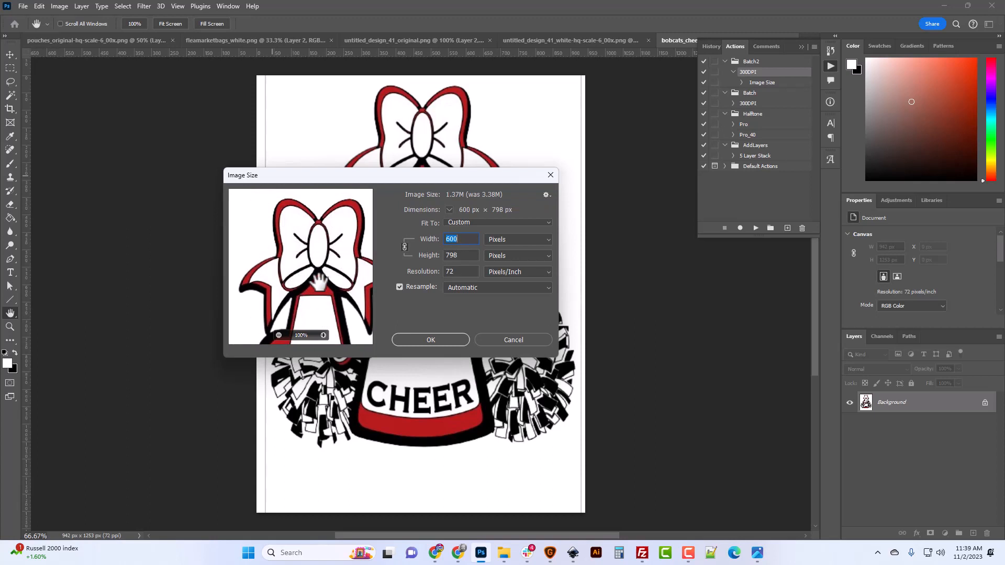
Set the image width to 500 pixels, inspect the lettering and pom-pom in the preview, and apply the resize.
text(00)
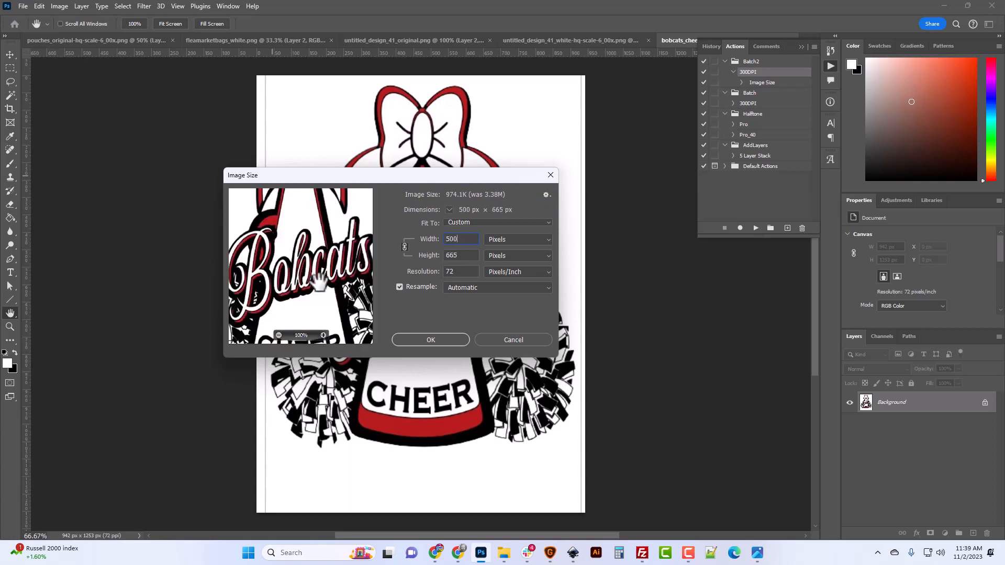
drag(317, 270, 273, 267)
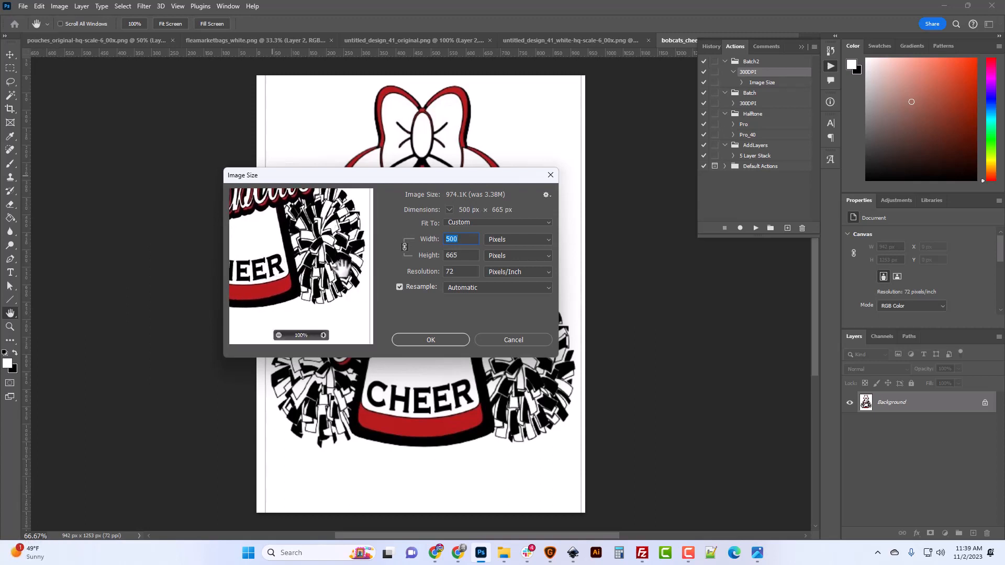
drag(332, 251, 346, 286)
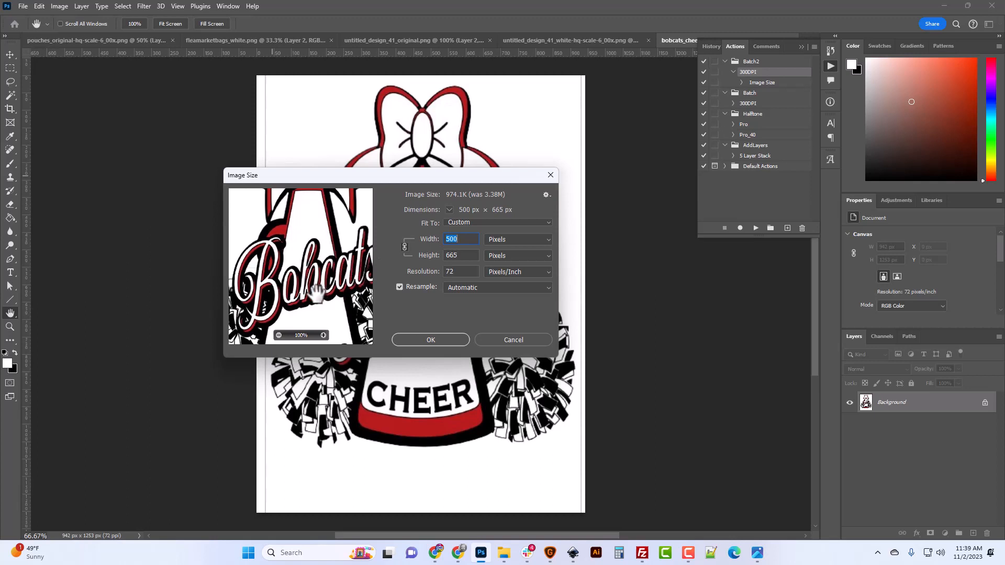
click(418, 341)
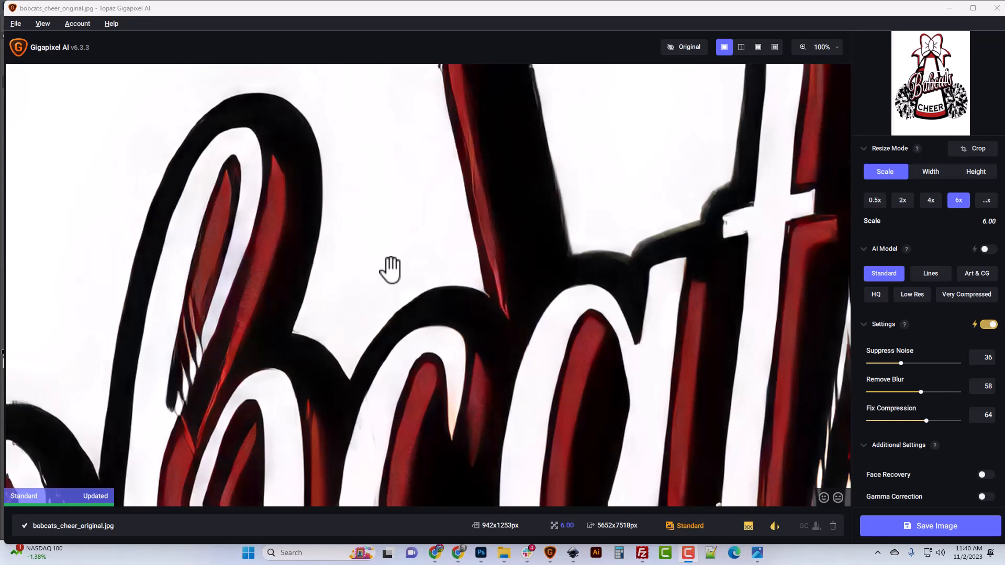
Examine the 6x upscale preview in Gigapixel AI around the CHEER text, the Bobcats lettering and the pom-pom.
click(933, 107)
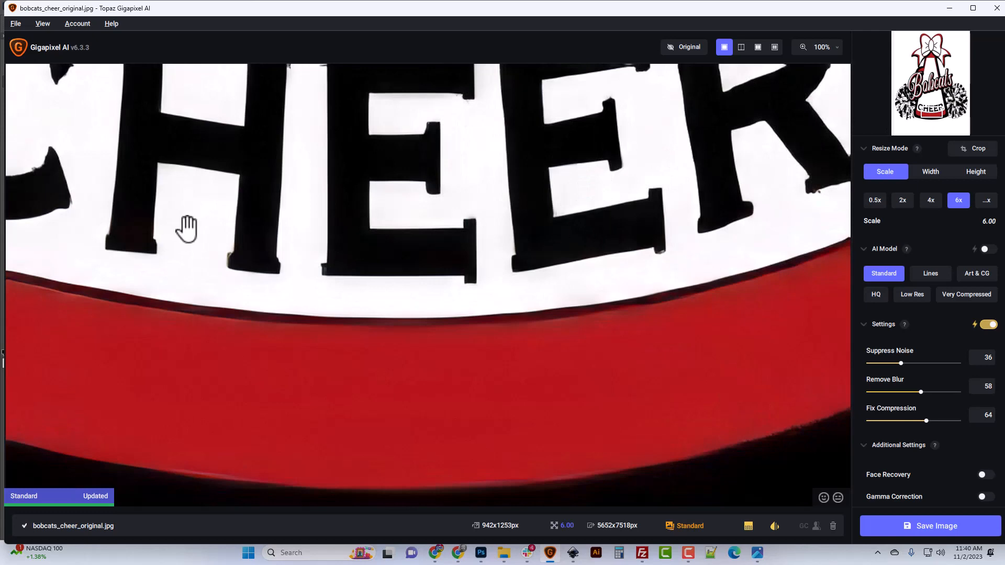
click(942, 83)
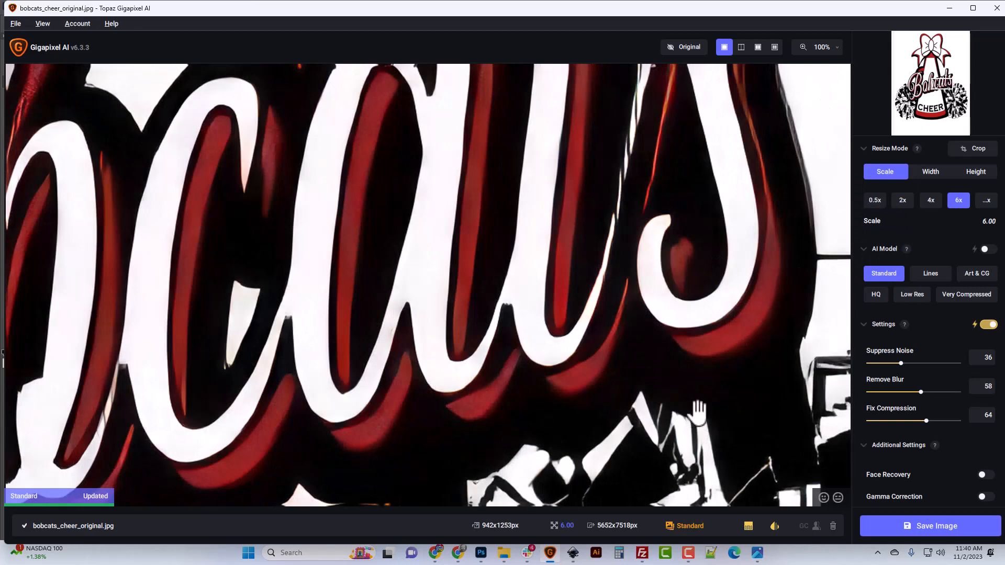
click(954, 99)
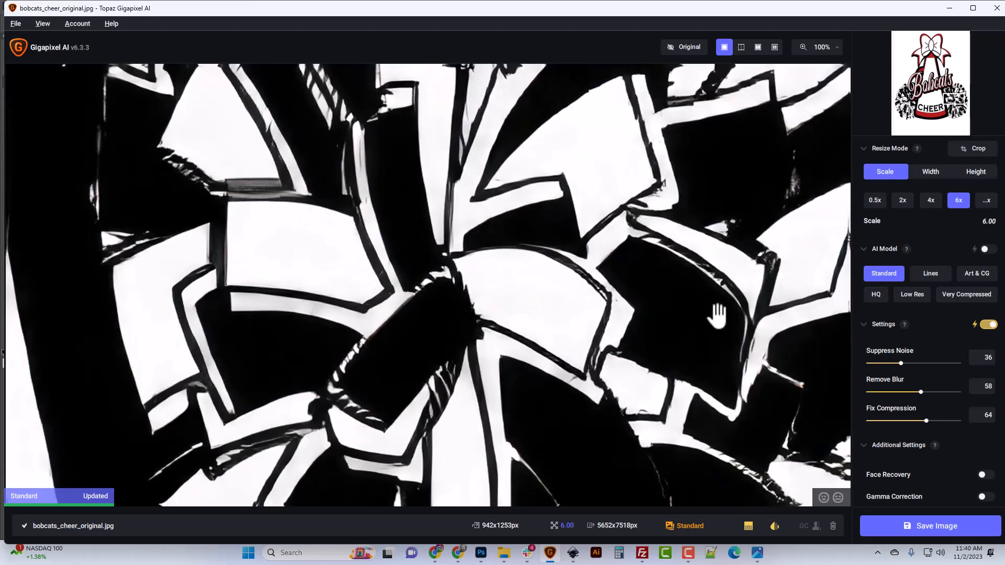
click(940, 112)
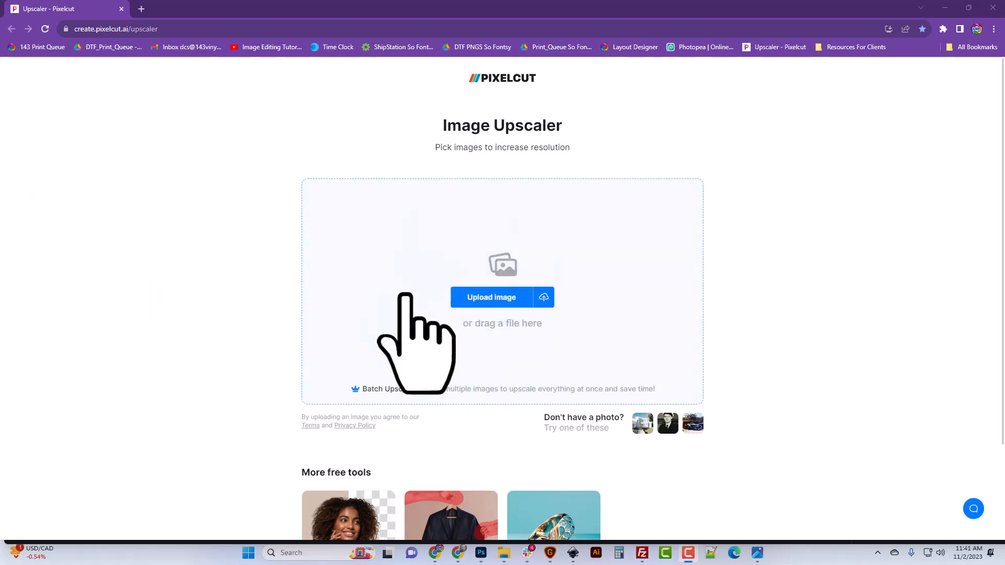
Upload the original Bobcats cheer image to the Pixelcut upscaler and download the HD result.
click(495, 299)
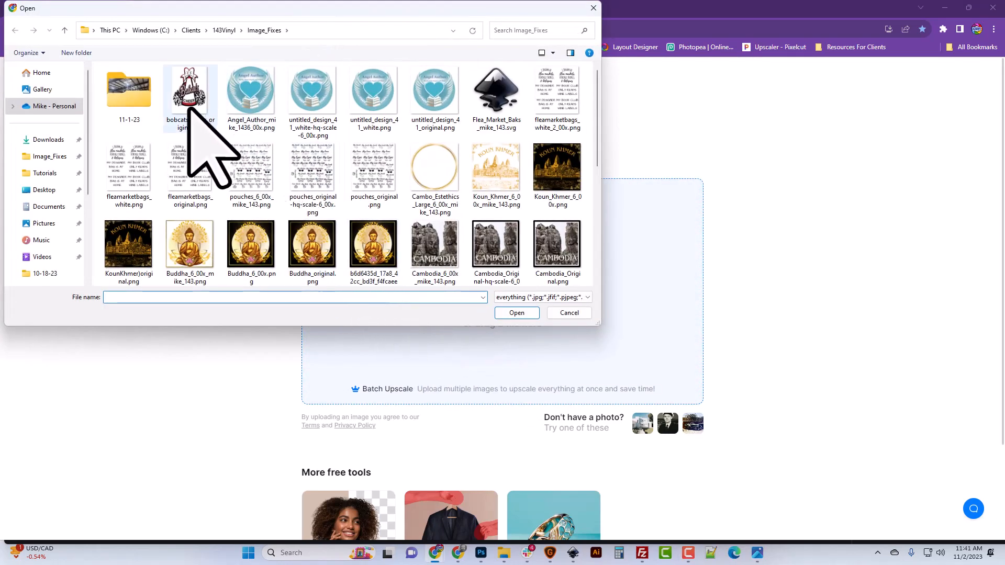
double_click(189, 108)
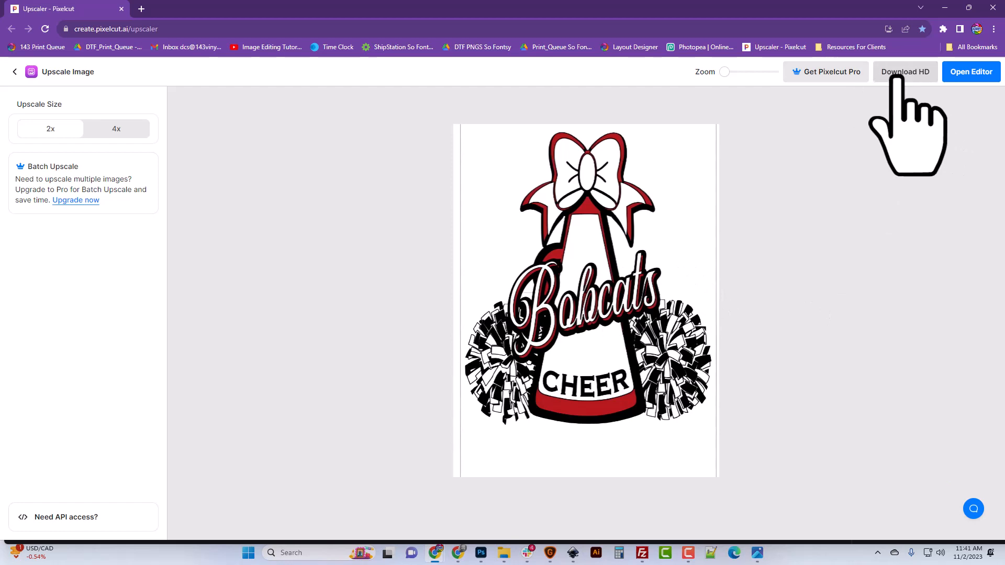
click(882, 80)
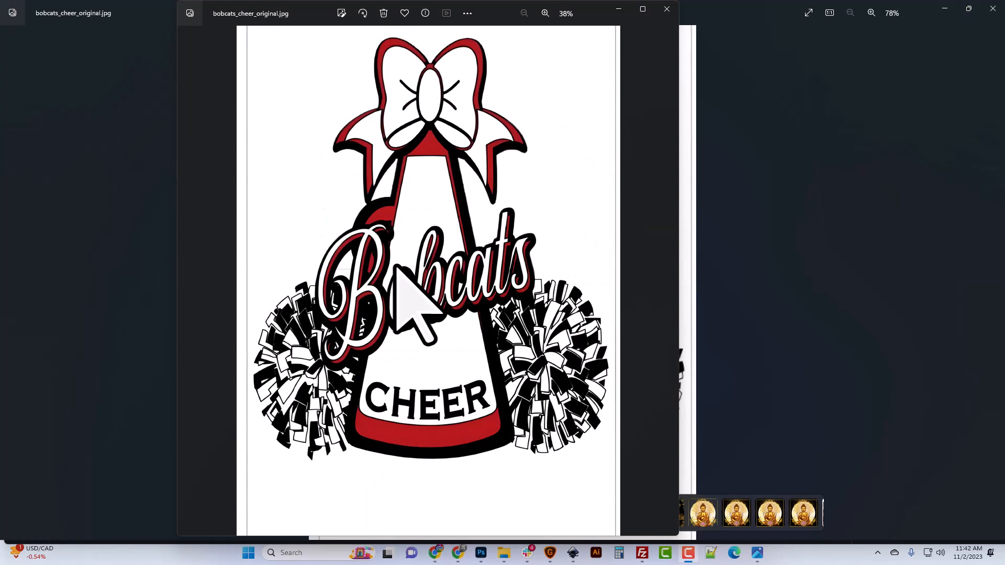
Examine the edges and fine detail of the upscaled image's Bobcats lettering, pom-pom, CHEER text and bow.
scroll(477, 308, up, 6)
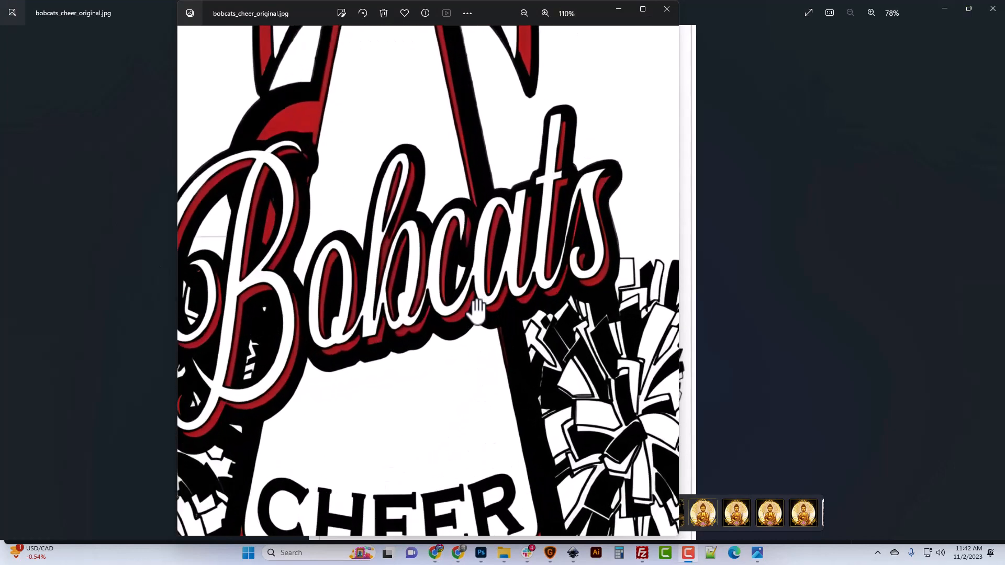
drag(567, 289, 475, 220)
drag(562, 362, 517, 264)
drag(524, 396, 571, 327)
drag(453, 377, 421, 337)
scroll(558, 356, up, 5)
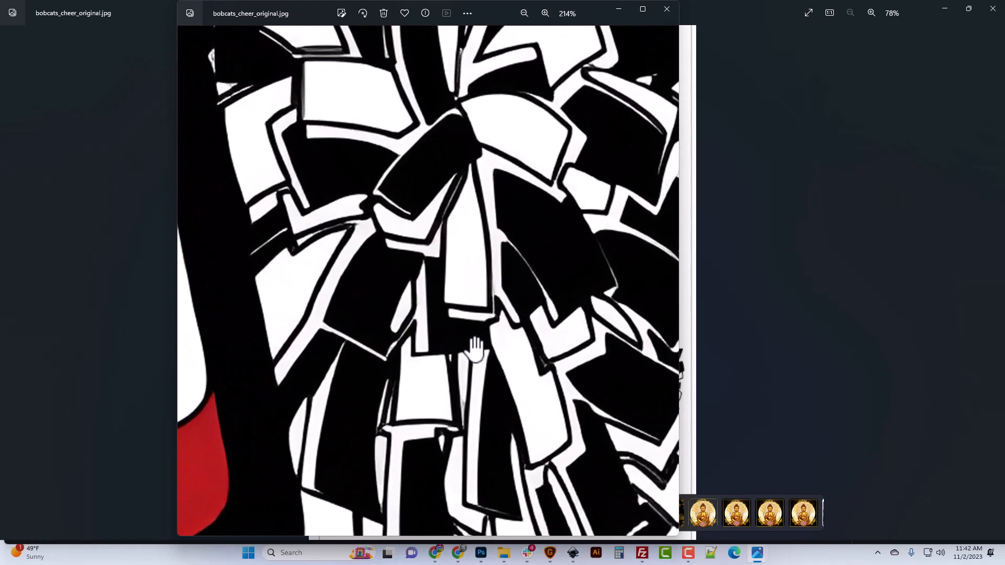
scroll(454, 348, down, 8)
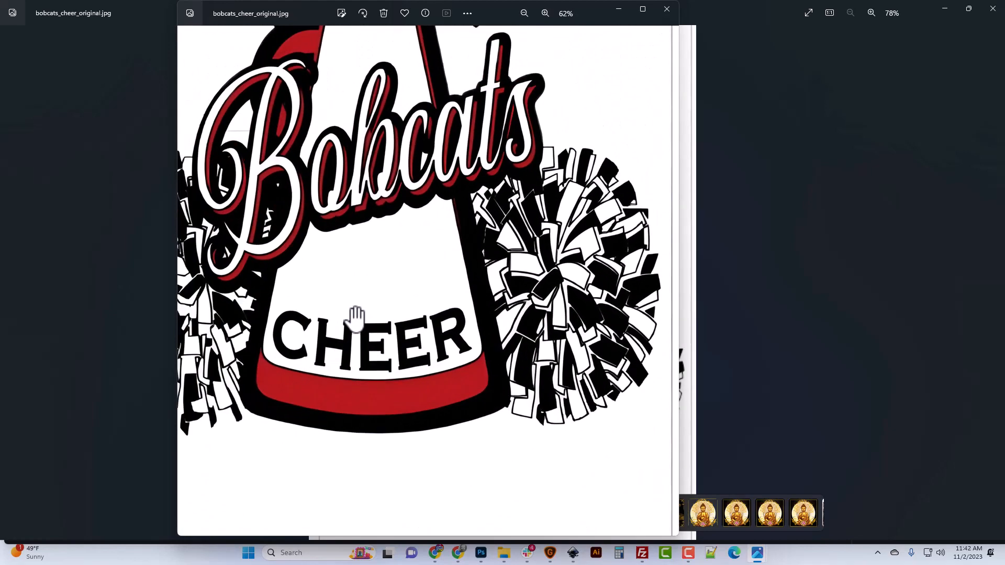
drag(354, 319, 556, 350)
scroll(464, 312, down, 1)
drag(469, 345, 486, 461)
drag(495, 210, 491, 230)
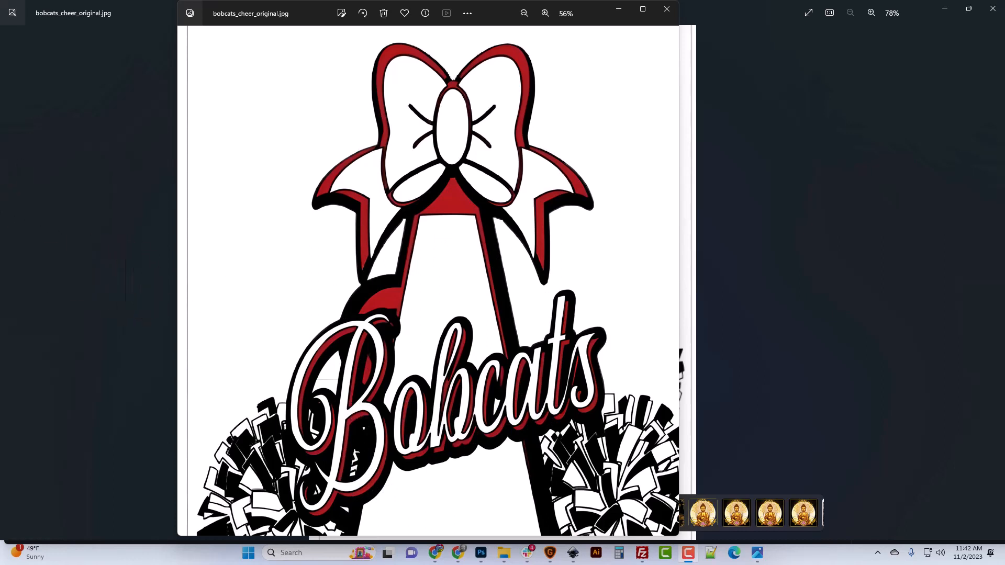
Switch to the upscaled design in Photoshop and reduce the Brush tool's size to 45 px.
key(alt+Tab)
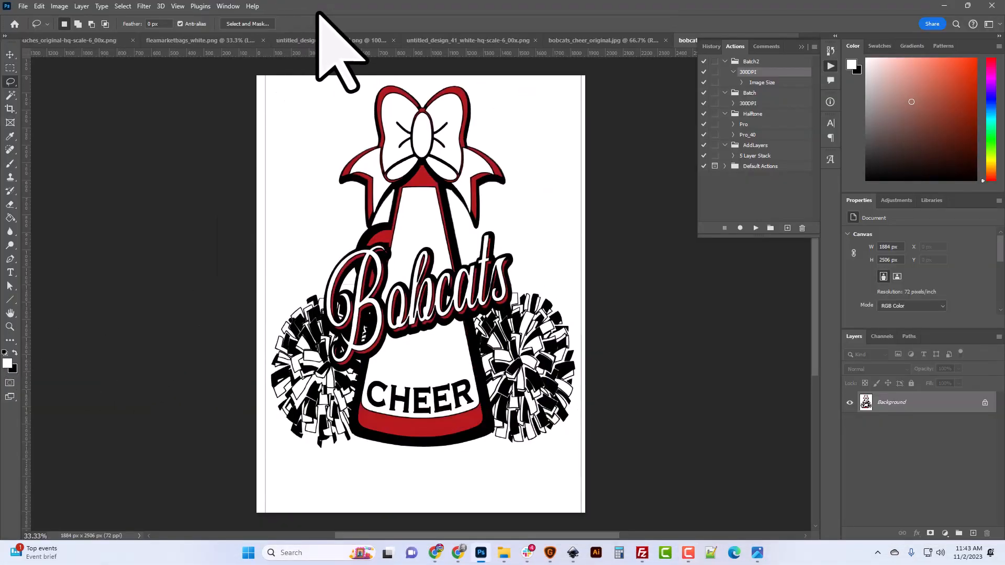
key(ctrl+plus)
key(ctrl+plus)
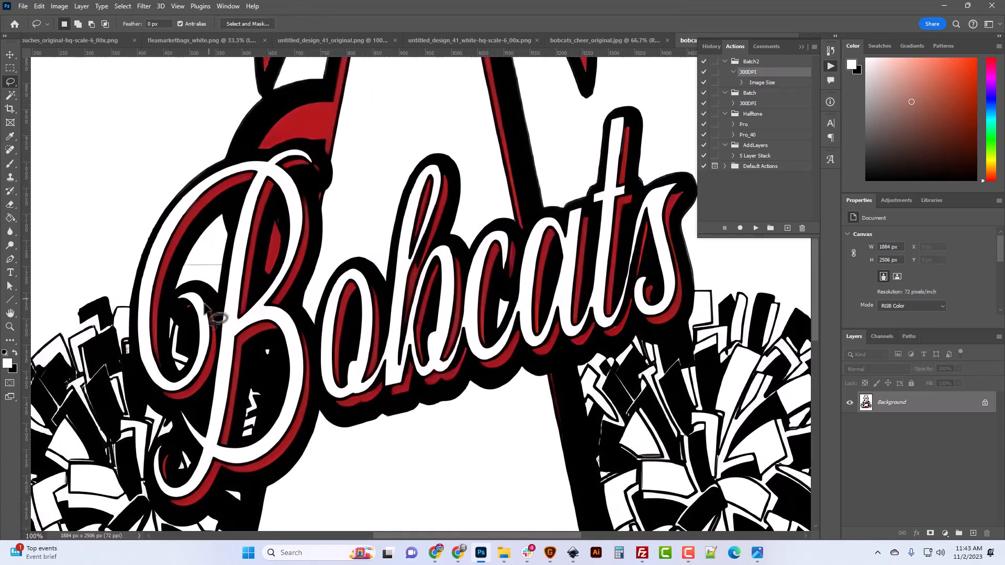
click(8, 166)
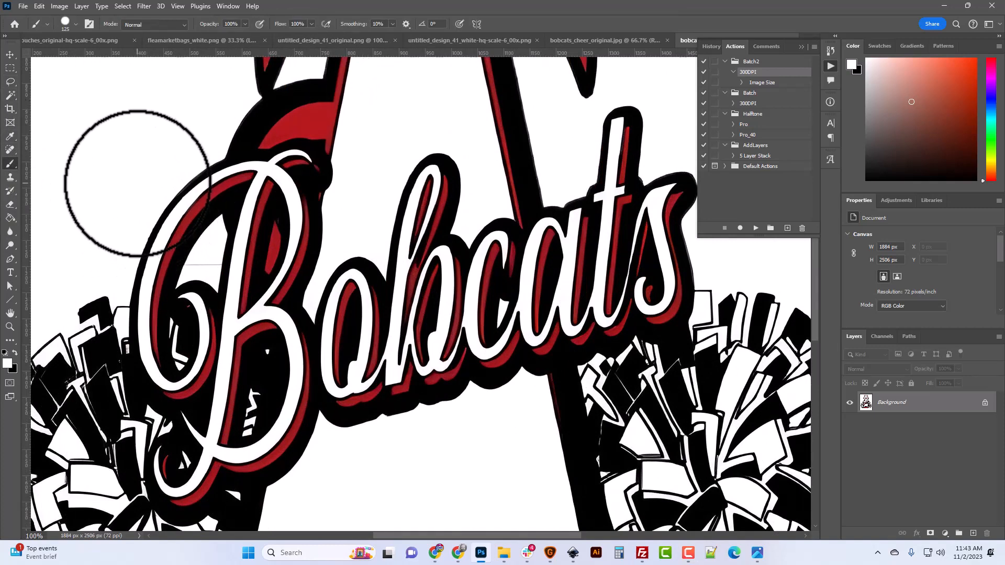
key(bracketleft)
key(bracketleft)
key(bracketleft)
key(bracketleft)
key(bracketleft)
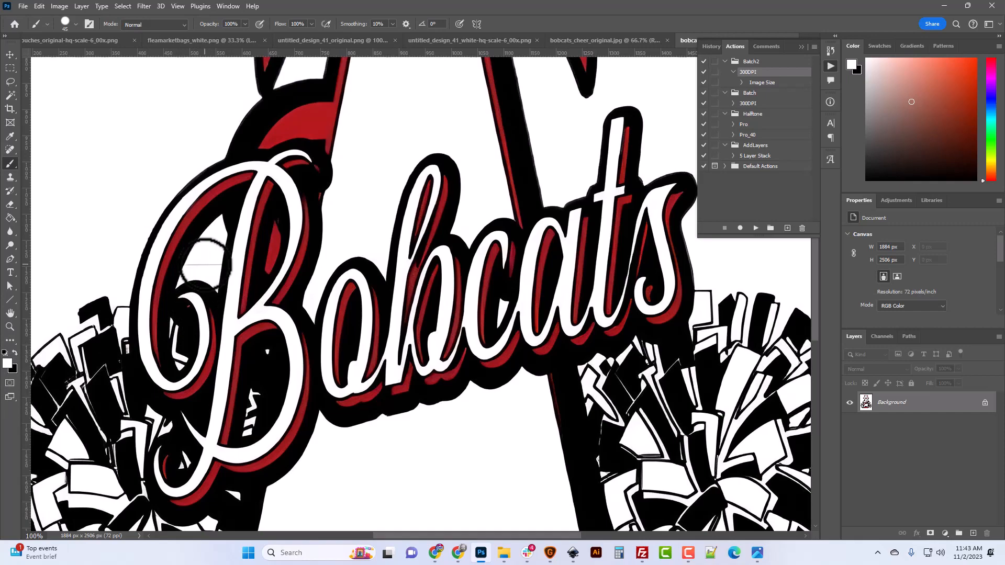
Reduce the brush to 20 px and paint white over the thin horizontal line inside the letter B.
key(ctrl+plus)
key(ctrl+plus)
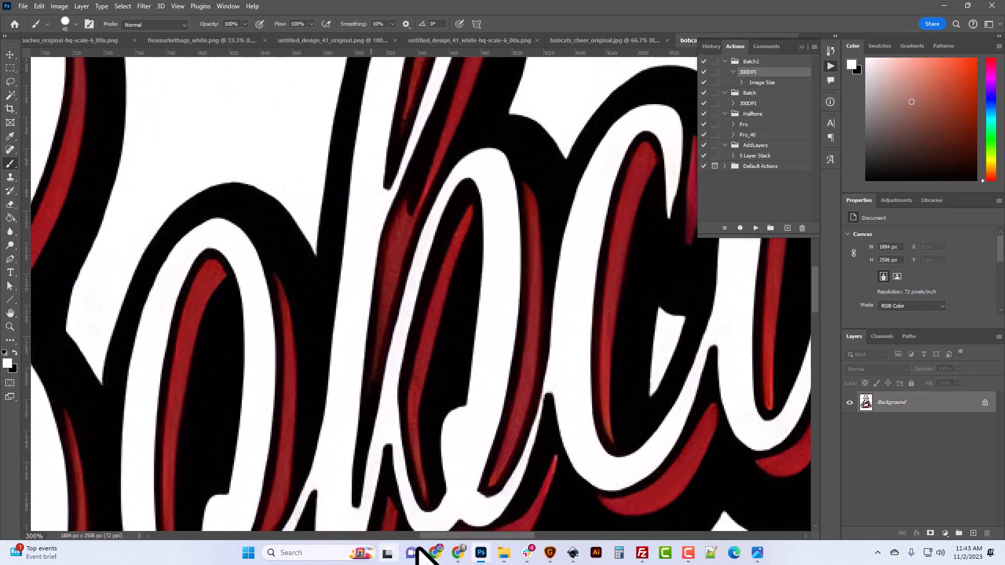
mouse_move(462, 544)
drag(459, 537, 355, 536)
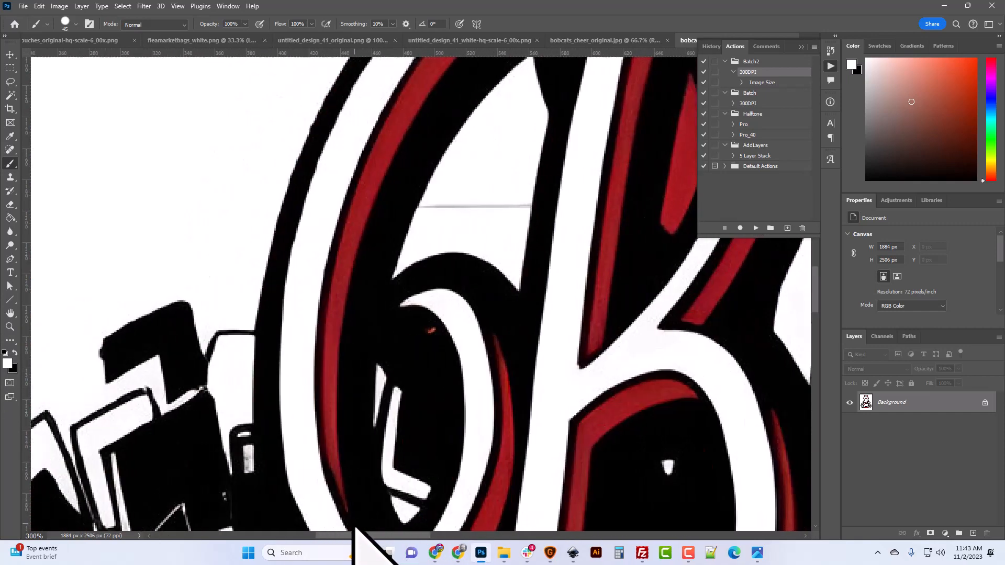
key(bracketleft)
key(bracketleft)
key(bracketleft)
key(bracketleft)
key(bracketleft)
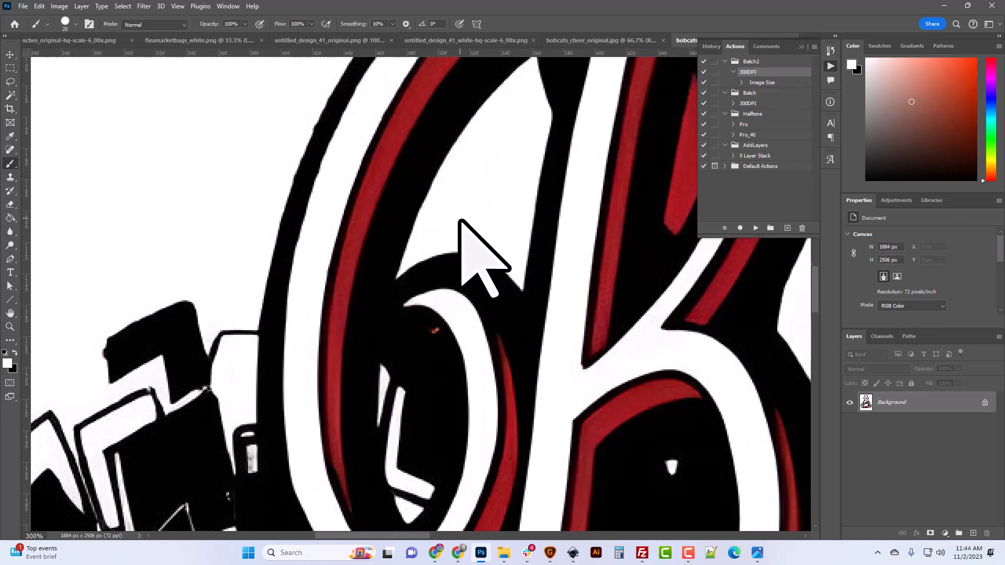
Select the white background surrounding the cheer design with the Magic Wand tool.
scroll(466, 230, down, 5)
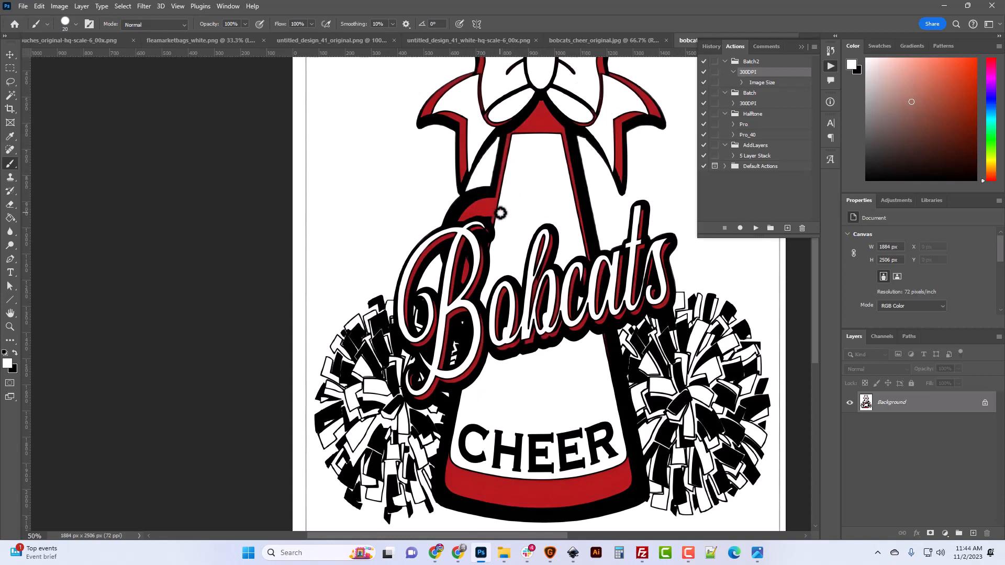
scroll(500, 213, up, 3)
scroll(541, 227, down, 5)
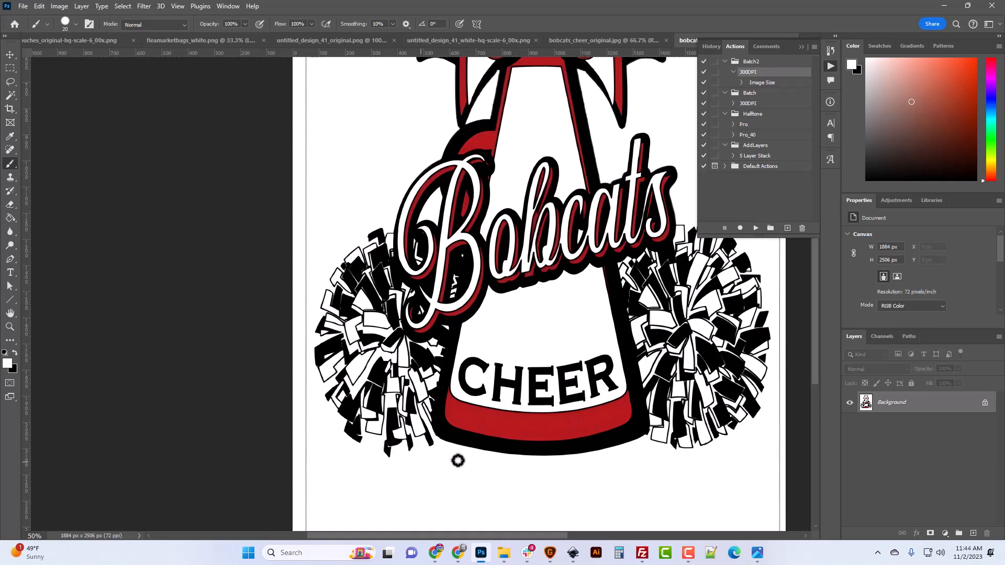
click(10, 83)
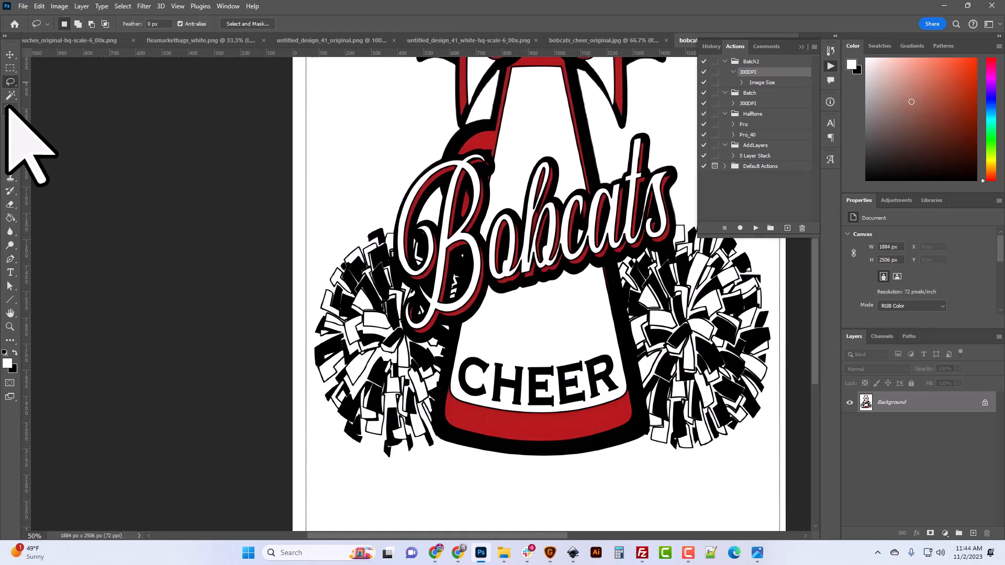
click(10, 96)
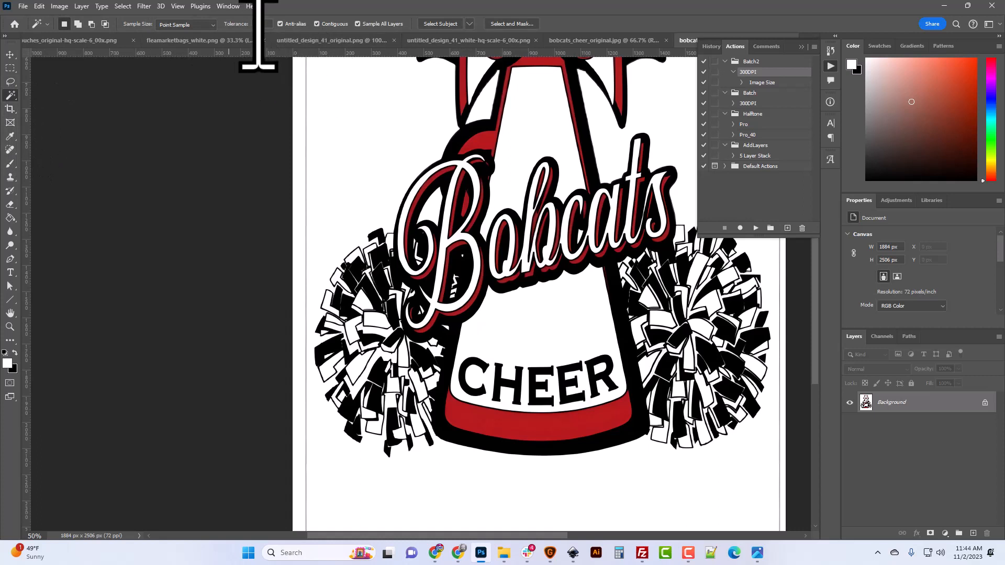
scroll(434, 213, up, 5)
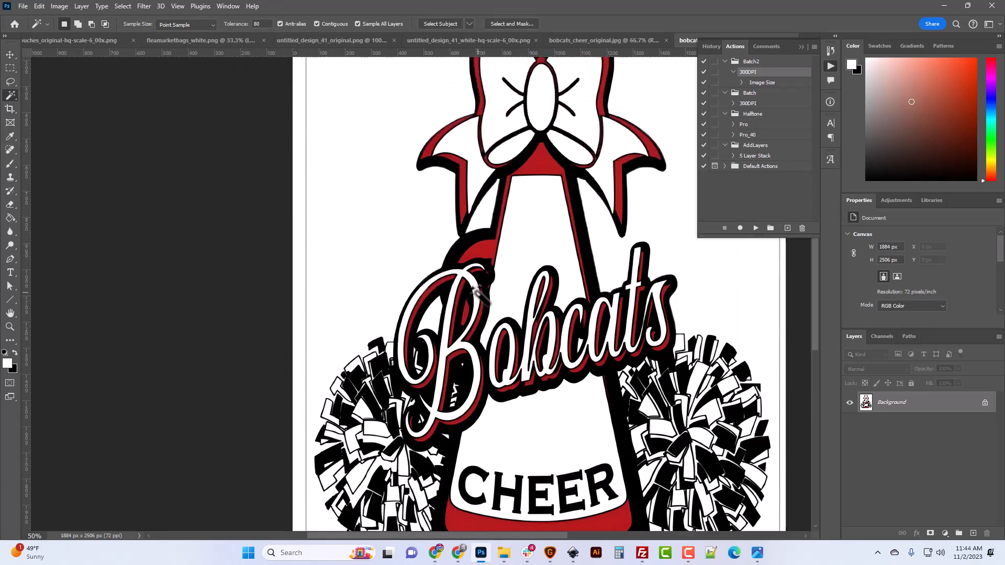
click(439, 161)
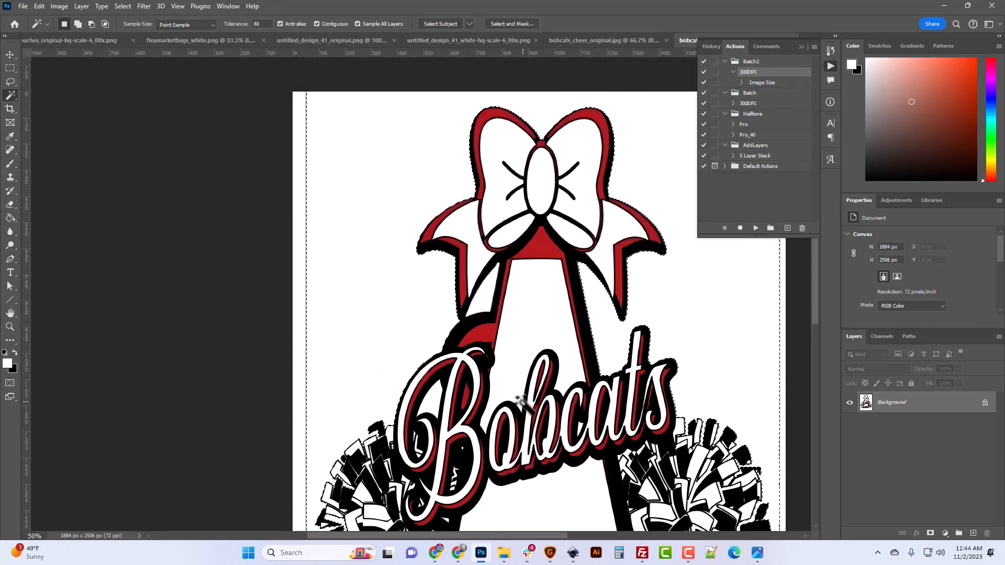
Check the selection outline around the bow, lettering, megaphone and pom-poms for areas left unselected.
scroll(519, 399, down, 5)
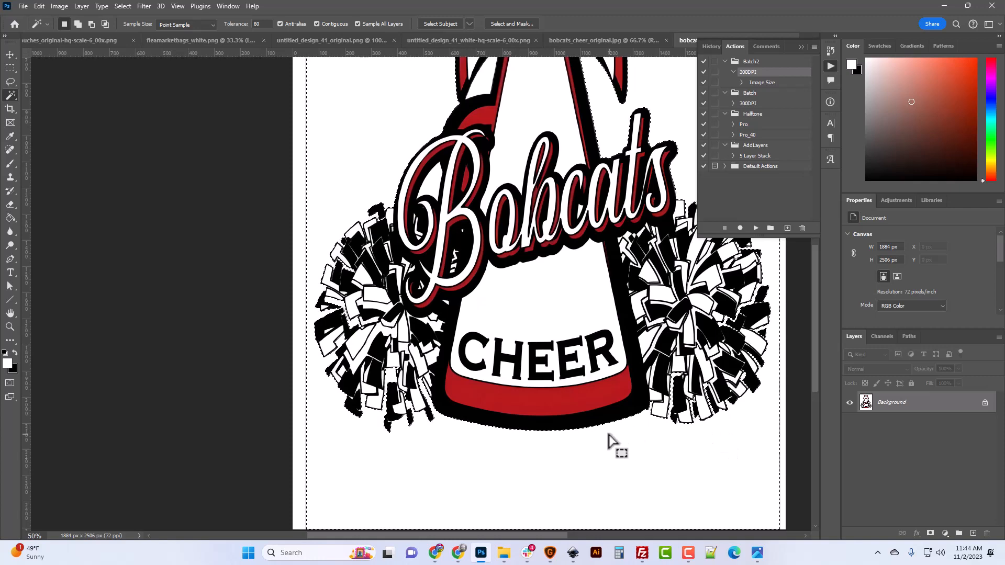
scroll(610, 442, up, 2)
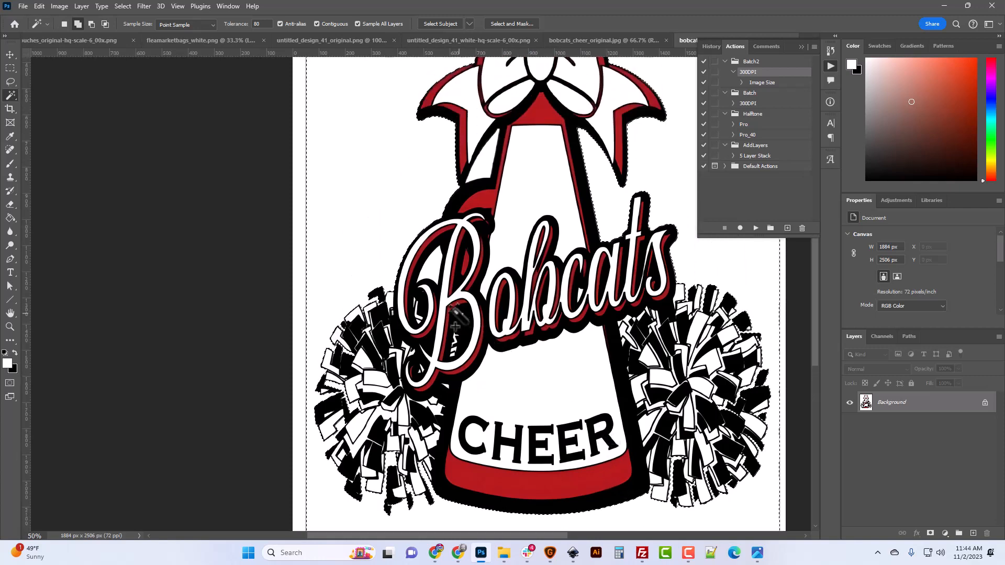
scroll(586, 356, up, 2)
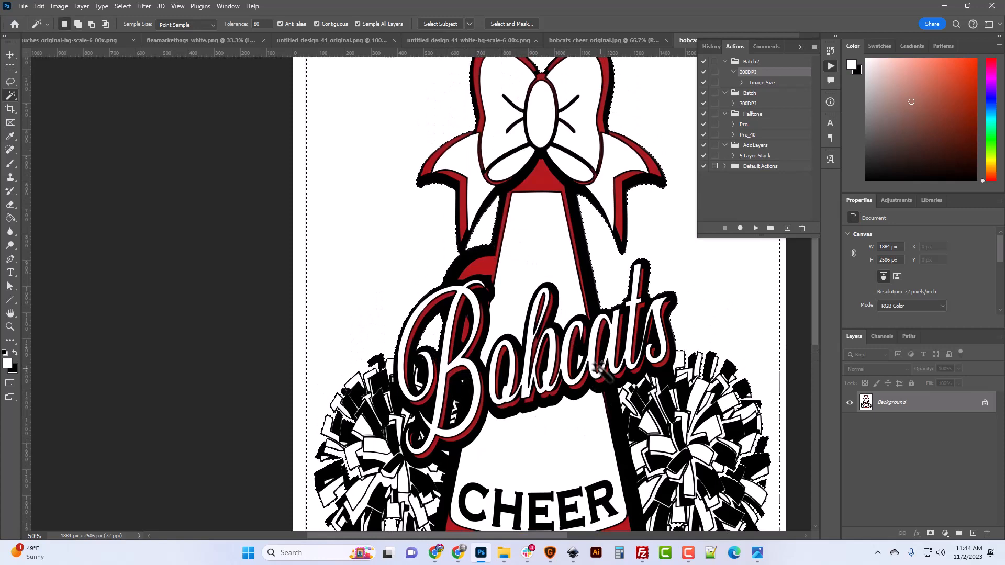
scroll(576, 361, up, 3)
scroll(600, 379, down, 2)
scroll(594, 374, down, 5)
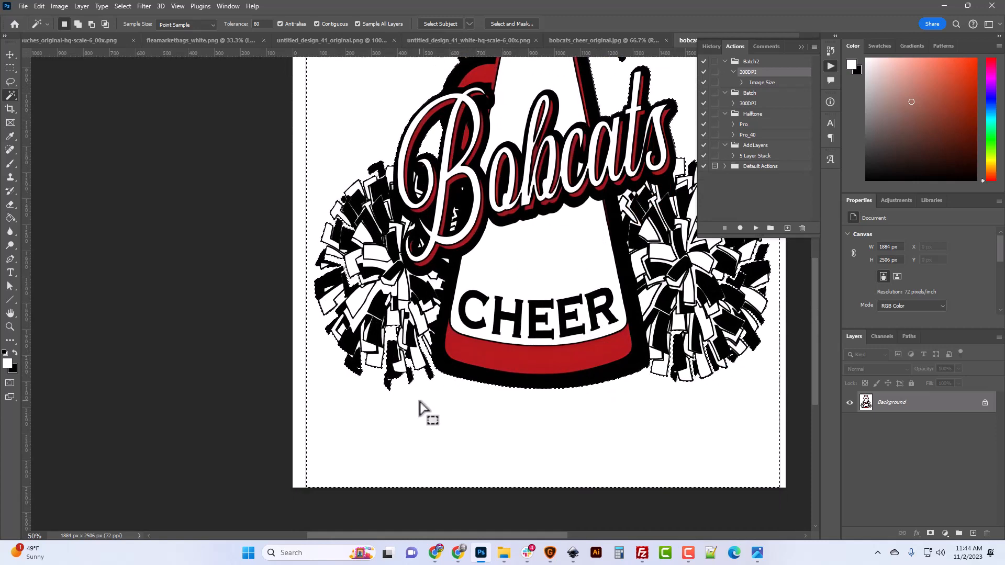
Subtract the white gaps between the lower strips of the left pom-pom from the selection with the Lasso tool.
scroll(423, 411, up, 2)
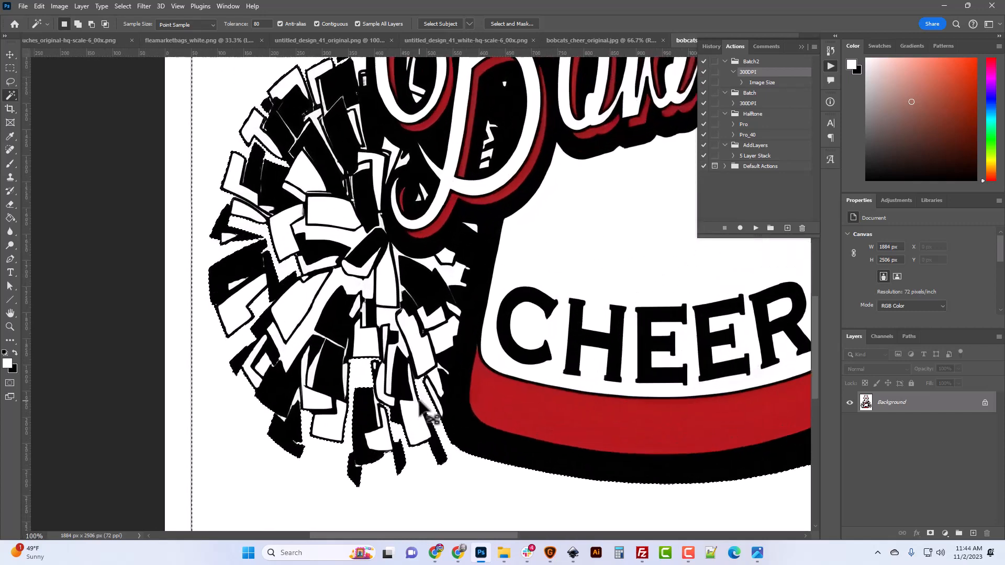
scroll(420, 402, up, 1)
scroll(408, 406, down, 3)
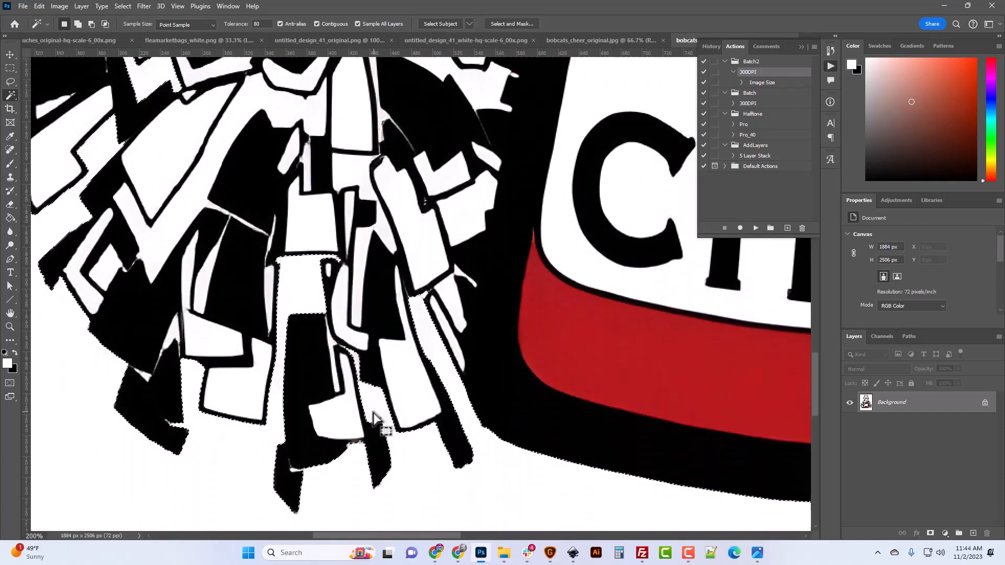
scroll(373, 417, down, 1)
click(10, 82)
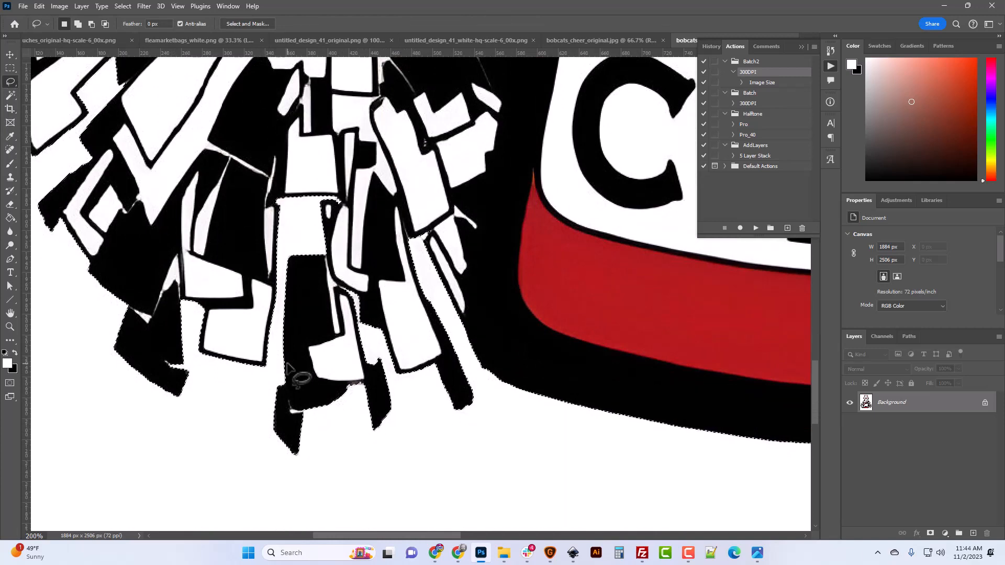
key(alt)
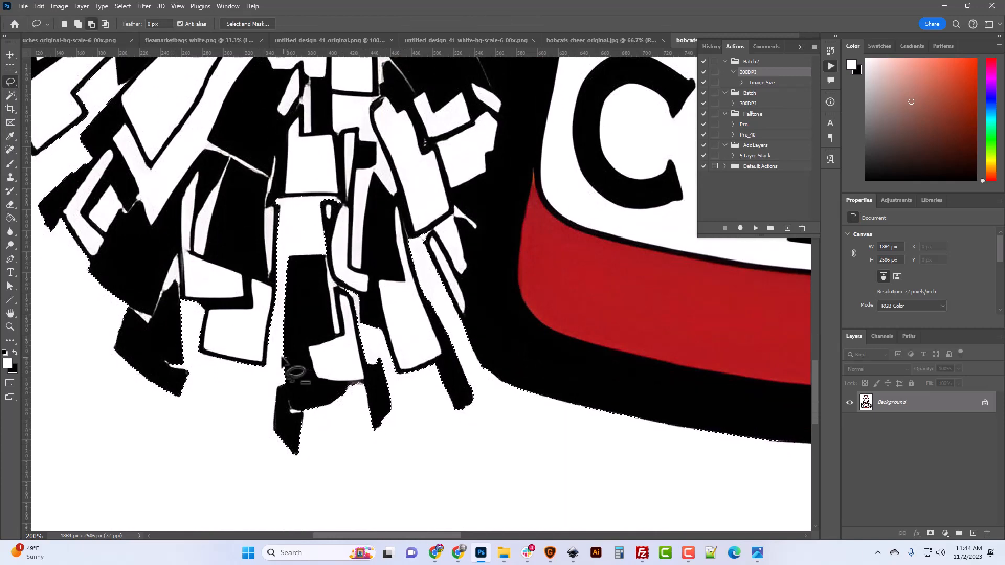
mouse_move(251, 350)
mouse_down()
mouse_move(268, 255)
mouse_move(260, 214)
mouse_move(275, 195)
mouse_move(314, 183)
mouse_move(342, 183)
mouse_move(381, 249)
mouse_move(396, 215)
mouse_move(426, 209)
mouse_move(449, 221)
mouse_move(408, 229)
mouse_move(428, 227)
mouse_move(458, 301)
mouse_up()
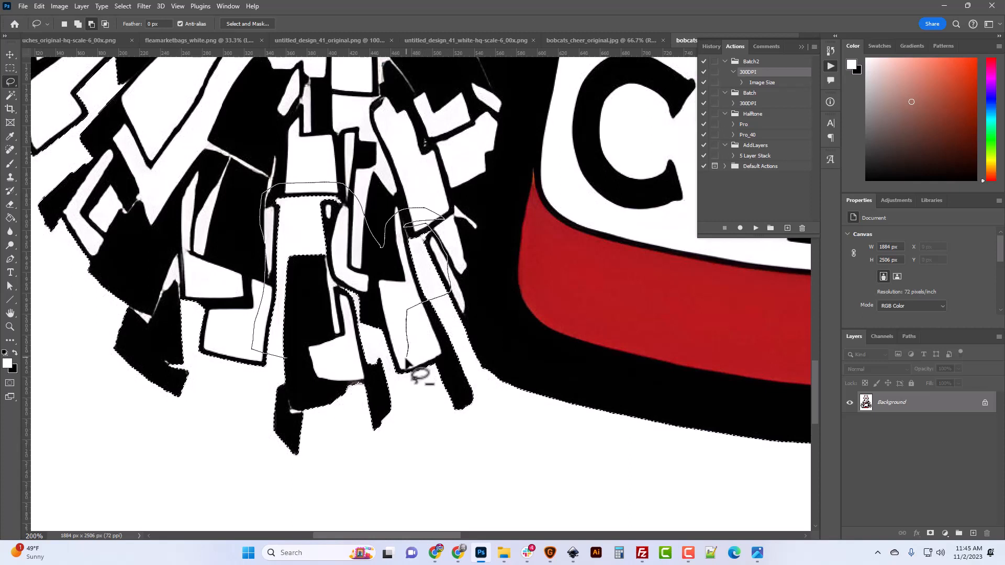
mouse_move(398, 370)
mouse_down()
mouse_move(363, 376)
mouse_move(319, 355)
mouse_up()
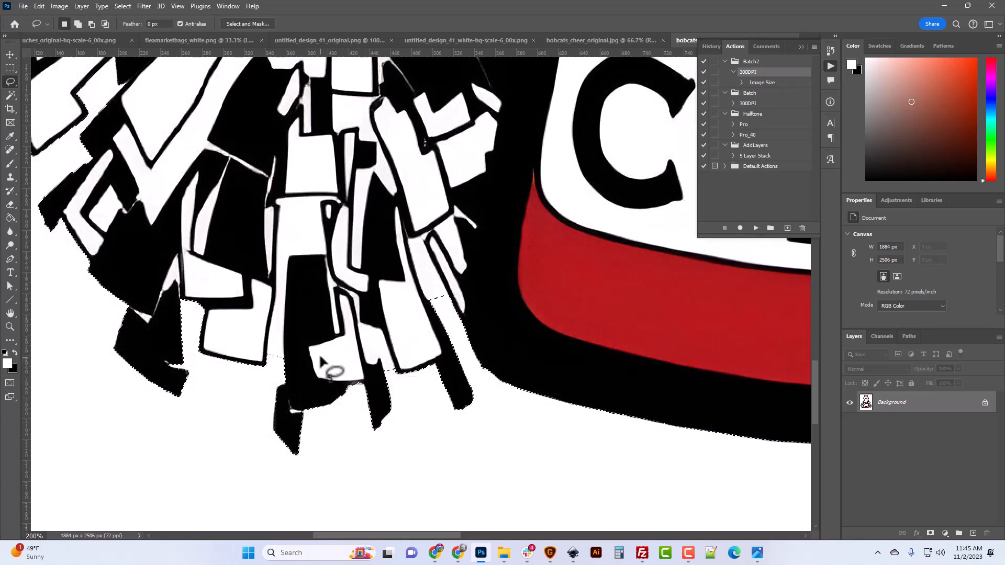
Subtract the selected white notch between the strips on the left pom-pom's outer left edge with the Lasso.
key(ctrl+minus)
key(ctrl+minus)
key(ctrl+minus)
key(ctrl+minus)
key(ctrl+minus)
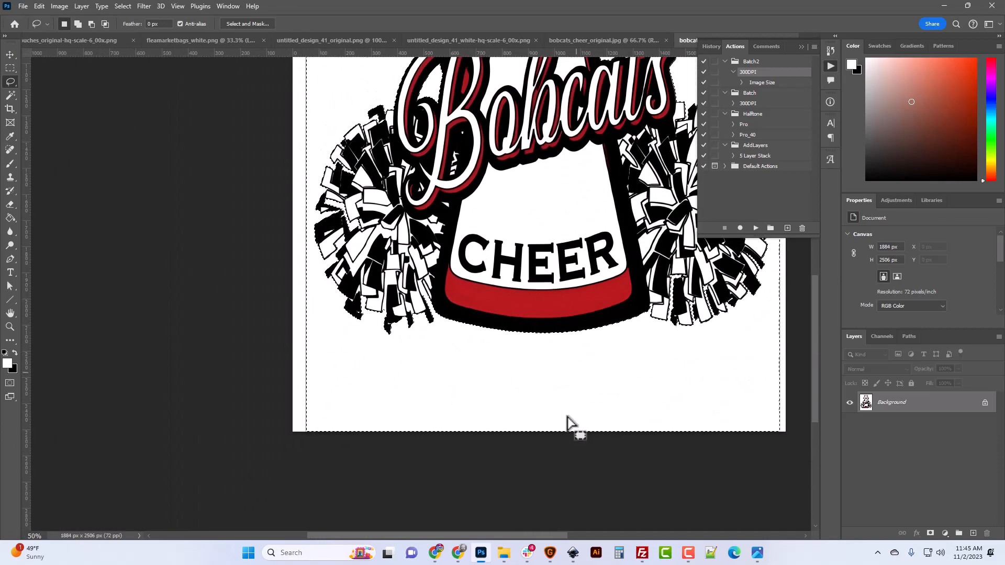
scroll(332, 431, up, 2)
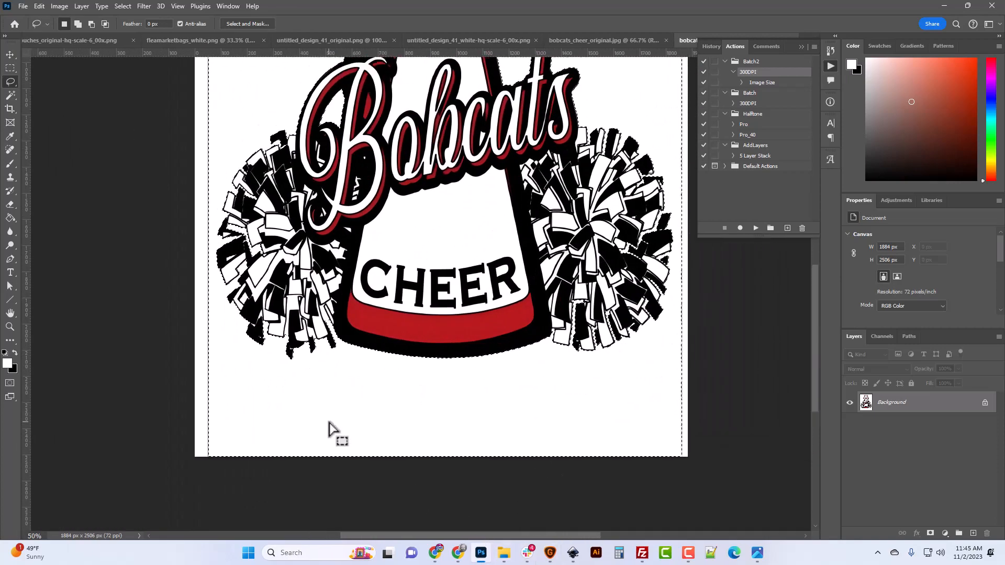
key(ctrl+plus)
key(ctrl+plus)
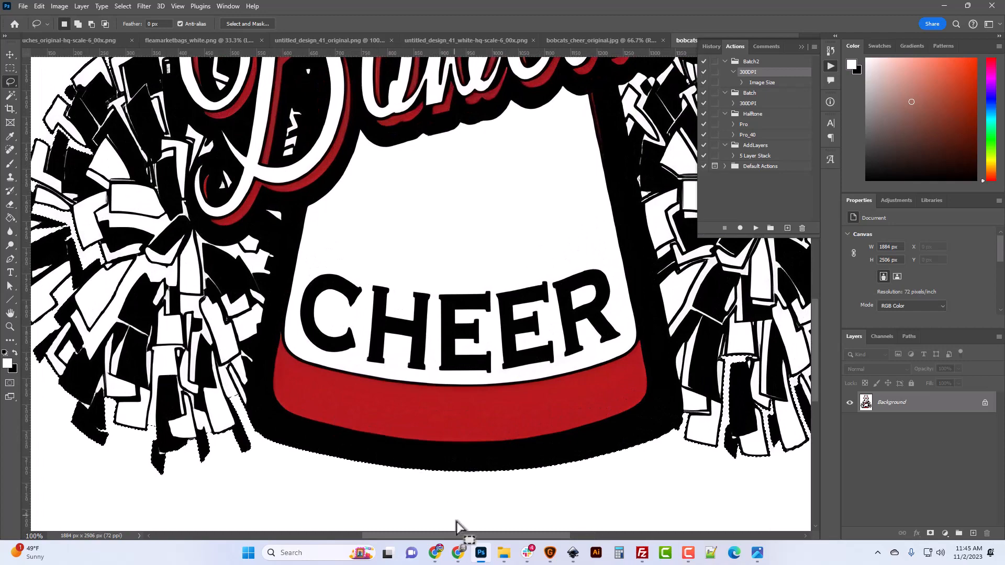
drag(458, 535, 382, 535)
scroll(400, 483, up, 1)
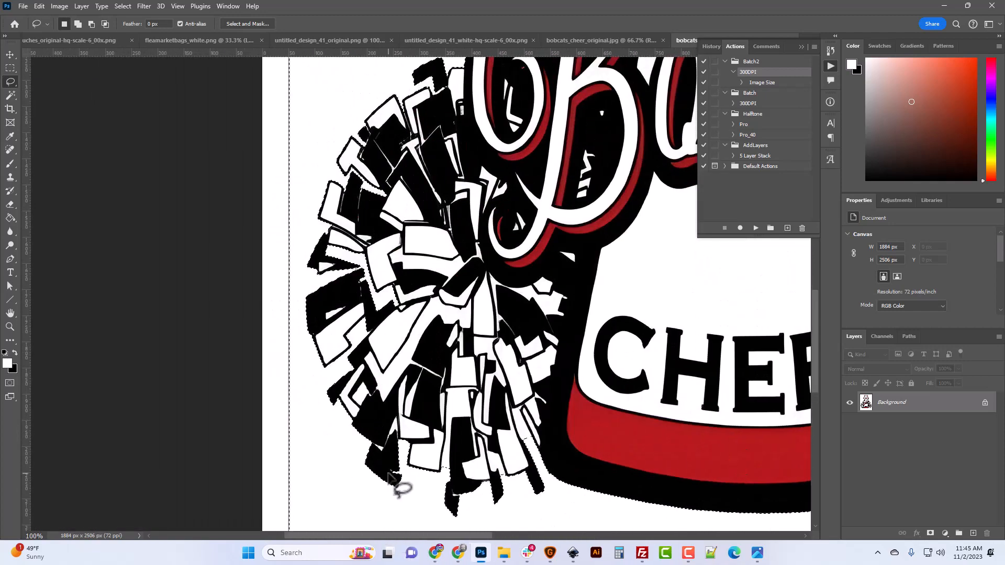
key(ctrl+plus)
key(ctrl+plus)
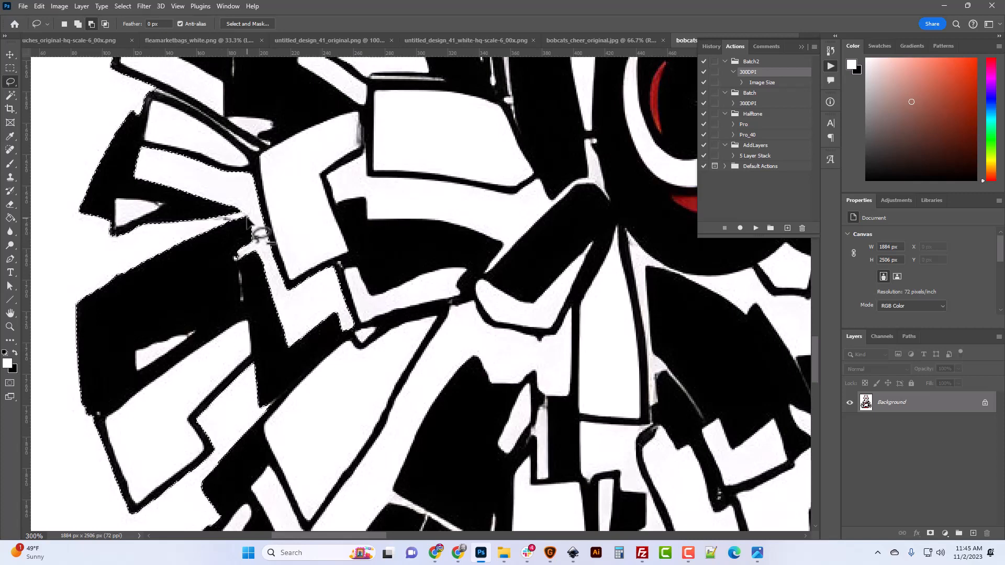
mouse_move(233, 211)
mouse_down()
mouse_move(155, 191)
mouse_move(128, 161)
mouse_move(137, 130)
mouse_move(244, 156)
mouse_move(358, 253)
mouse_move(364, 346)
mouse_move(303, 361)
mouse_move(287, 285)
mouse_up()
Subtract the selected white gaps among the upper-left strips of the left pom-pom with the Lasso.
scroll(273, 231, up, 3)
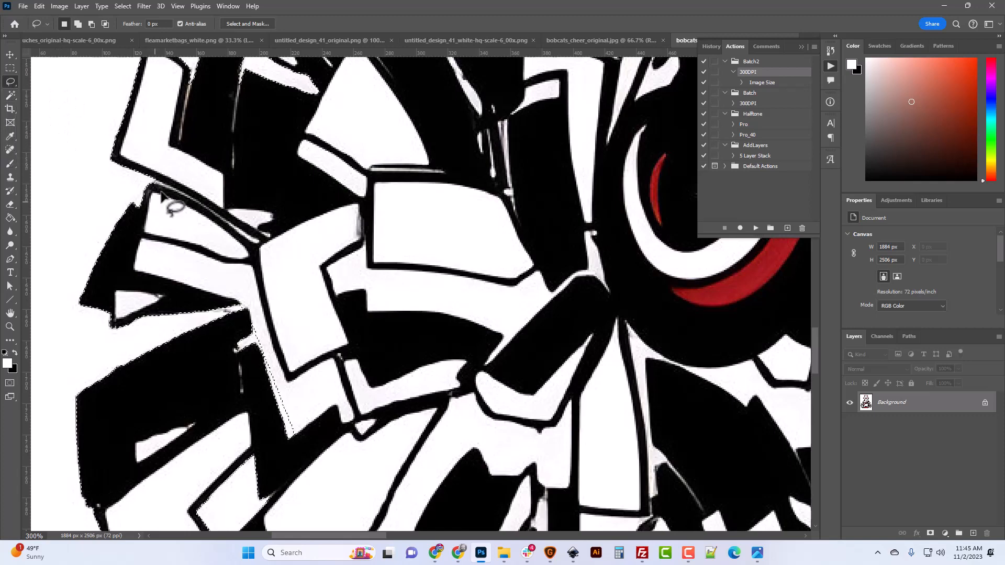
scroll(327, 278, up, 3)
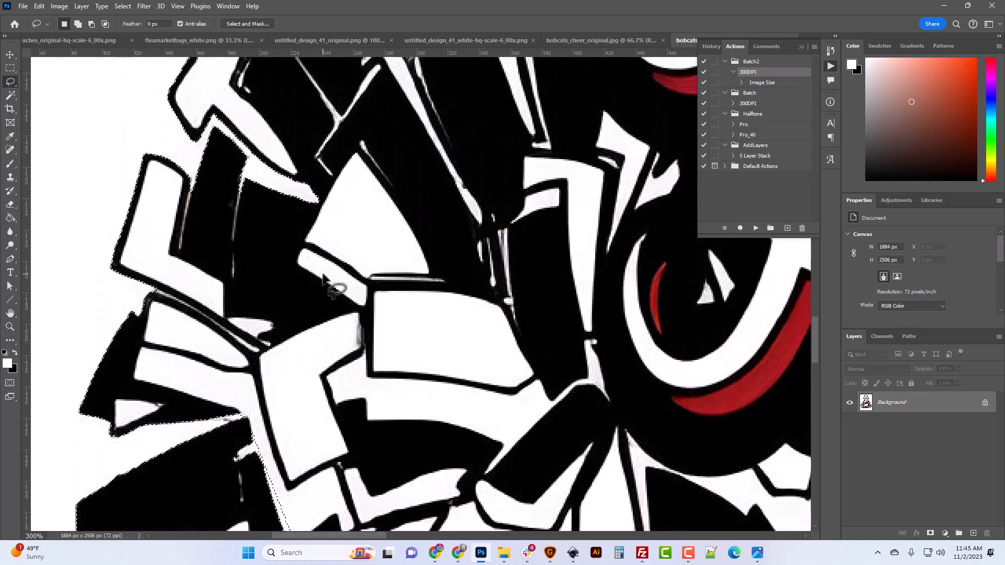
scroll(323, 277, up, 1)
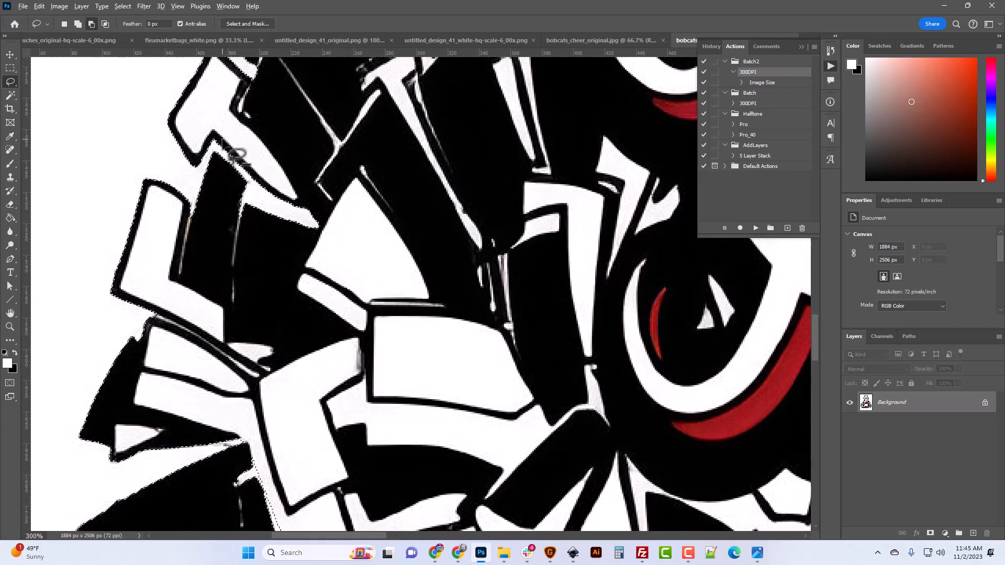
key(z)
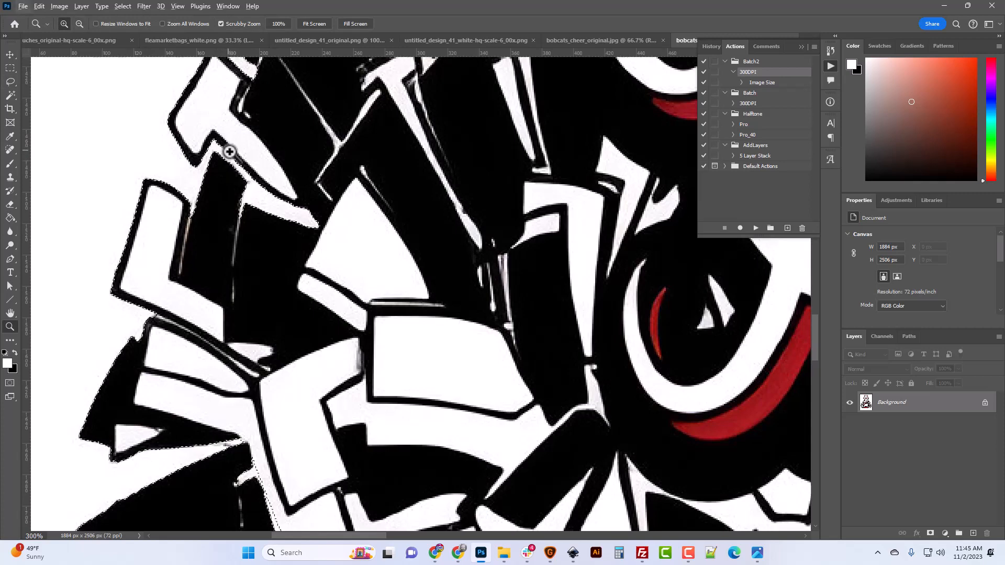
click(10, 82)
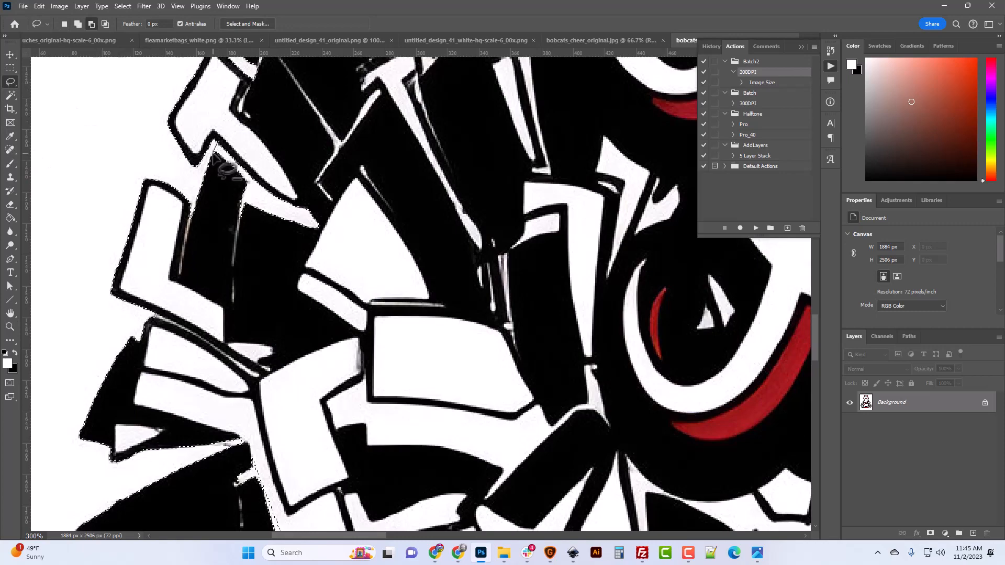
mouse_move(212, 176)
mouse_down()
mouse_move(218, 220)
mouse_move(238, 251)
mouse_move(309, 281)
mouse_move(334, 273)
mouse_move(339, 202)
mouse_move(260, 125)
mouse_up()
Subtract the selected white gaps between the strips on the right pom-pom's outer right edge with the Lasso.
key(ctrl+minus)
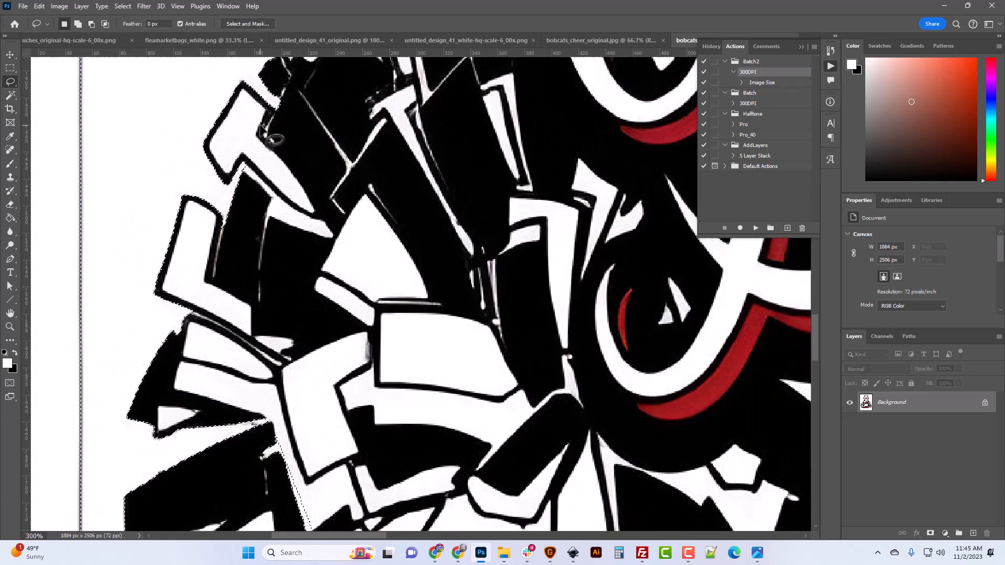
key(ctrl+minus)
key(ctrl+minus)
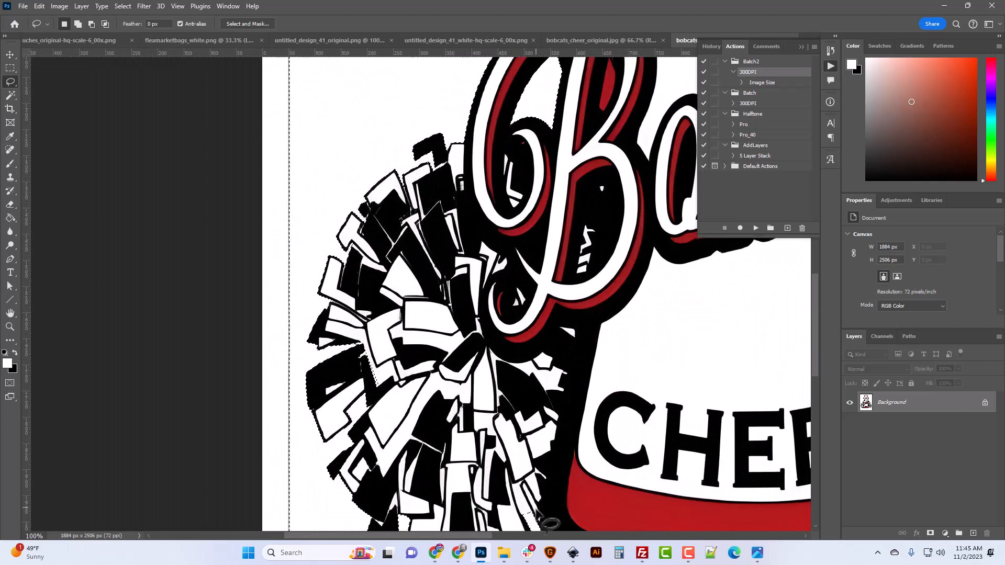
drag(482, 537, 666, 544)
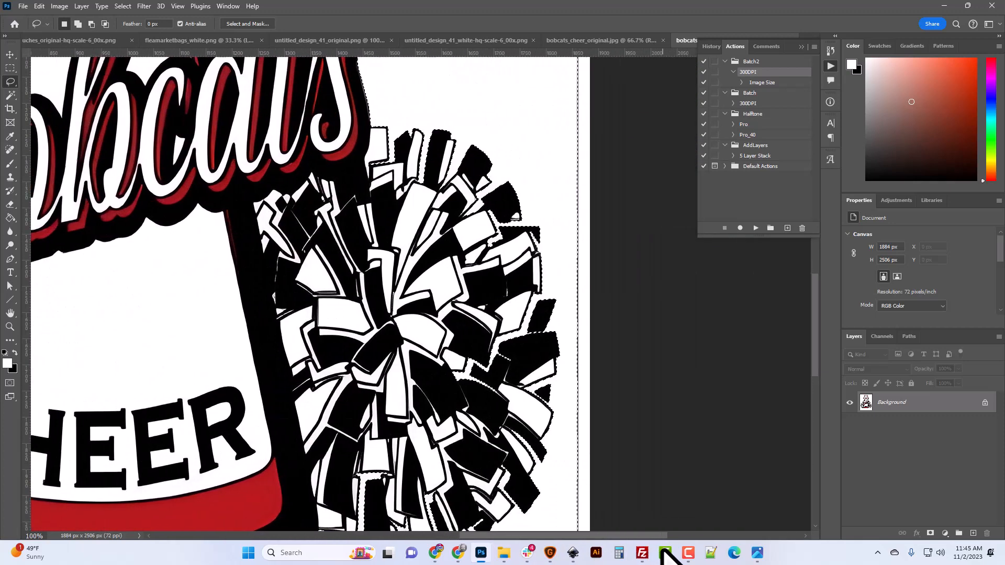
scroll(587, 431, down, 3)
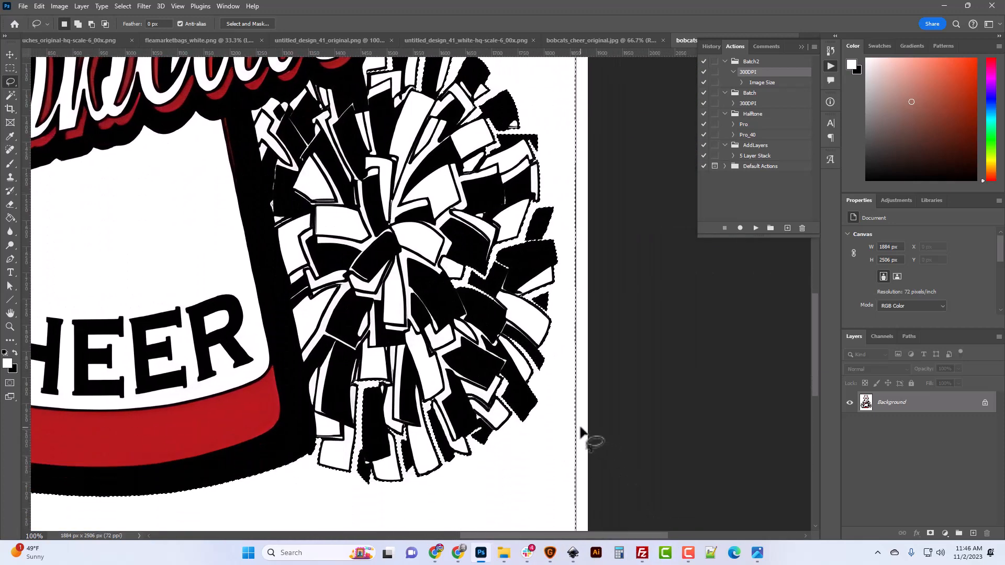
key(ctrl+plus)
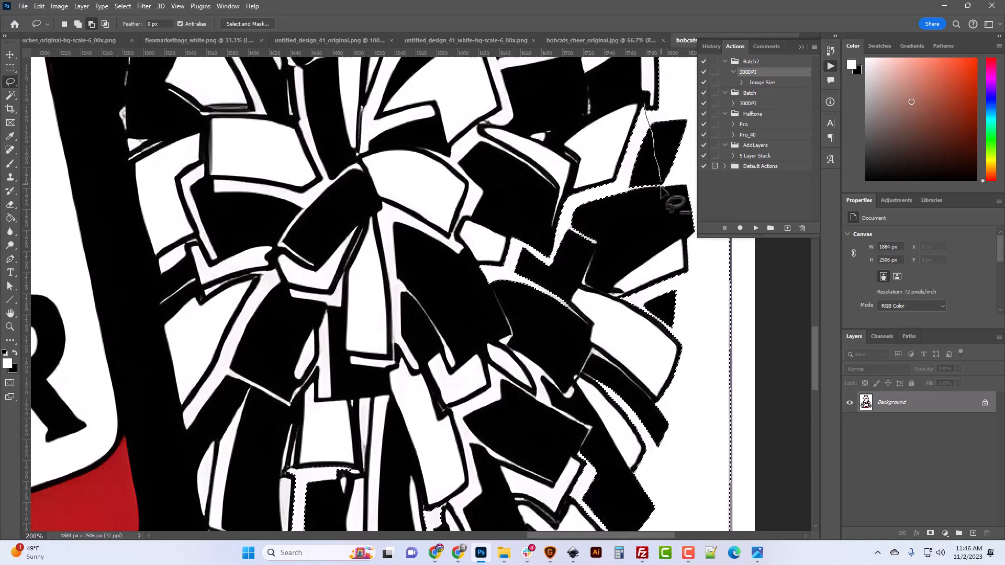
mouse_move(660, 188)
mouse_down()
mouse_move(638, 252)
mouse_move(610, 288)
mouse_up()
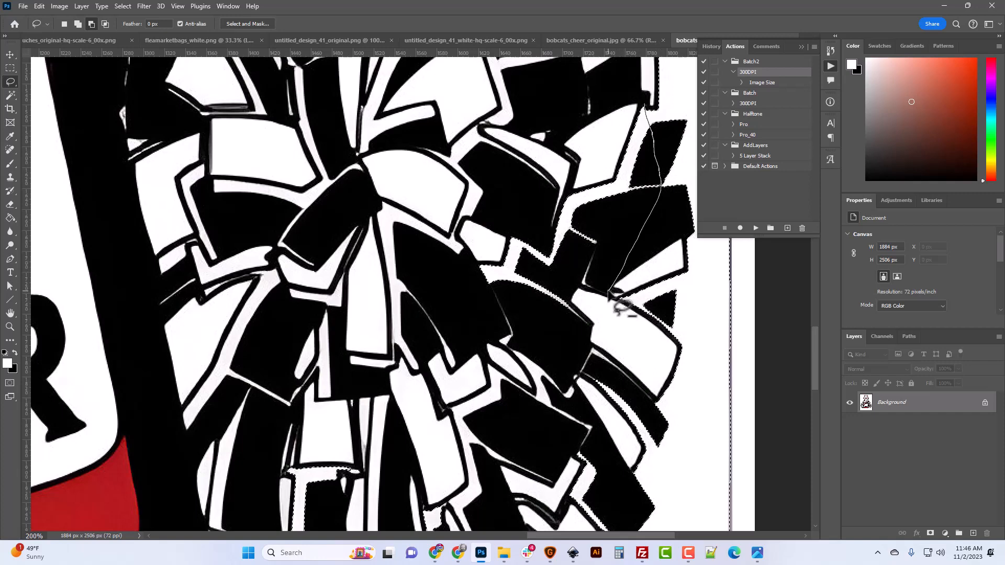
mouse_move(588, 321)
mouse_down()
mouse_move(573, 330)
mouse_move(463, 321)
mouse_move(417, 239)
mouse_move(518, 110)
mouse_move(654, 115)
mouse_up()
Subtract the selected white gaps between the upper-right strips of the right pom-pom with the Lasso.
scroll(651, 217, up, 4)
scroll(639, 205, up, 3)
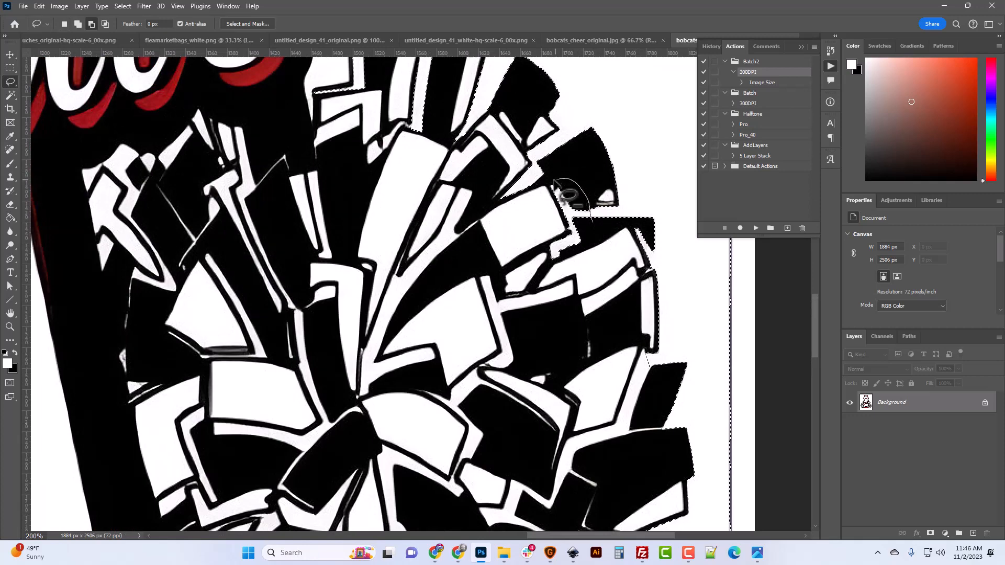
scroll(544, 206, up, 1)
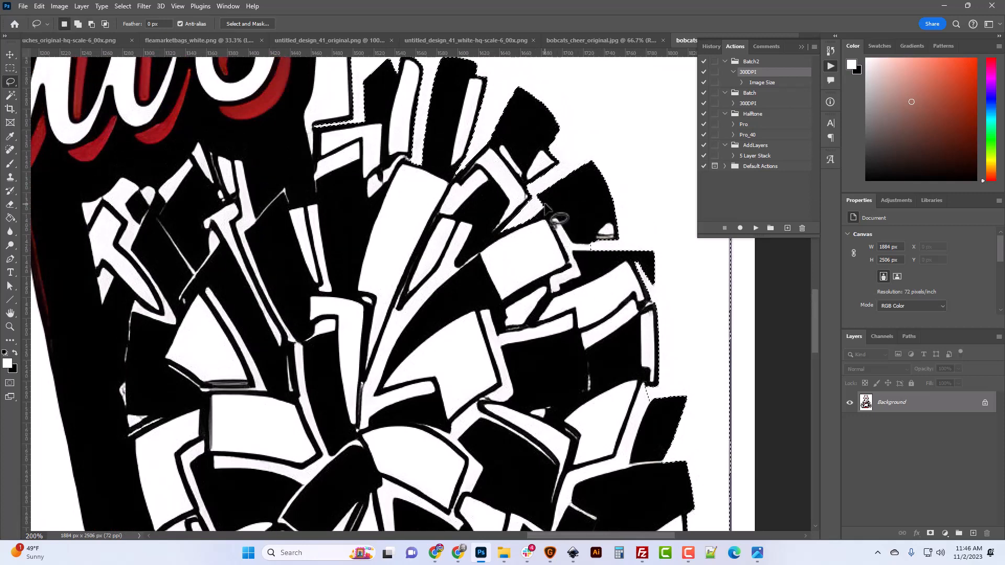
key(alt)
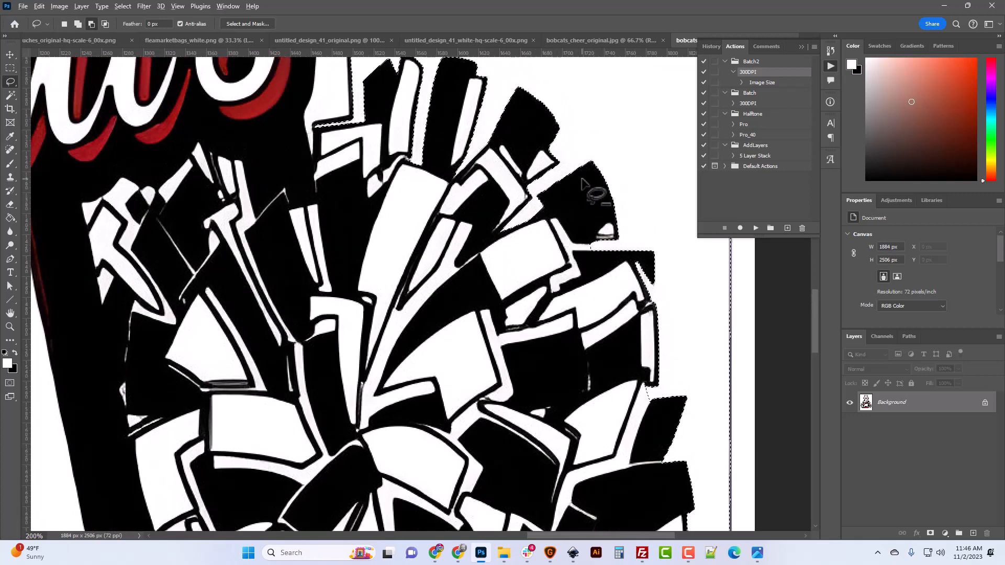
mouse_move(564, 180)
mouse_down()
mouse_move(535, 156)
mouse_move(464, 226)
mouse_move(498, 251)
mouse_move(548, 228)
mouse_move(564, 193)
mouse_up()
Check the selection outline around both pom-poms, the lettering and the bow for white areas still wrongly selected.
scroll(461, 209, up, 2)
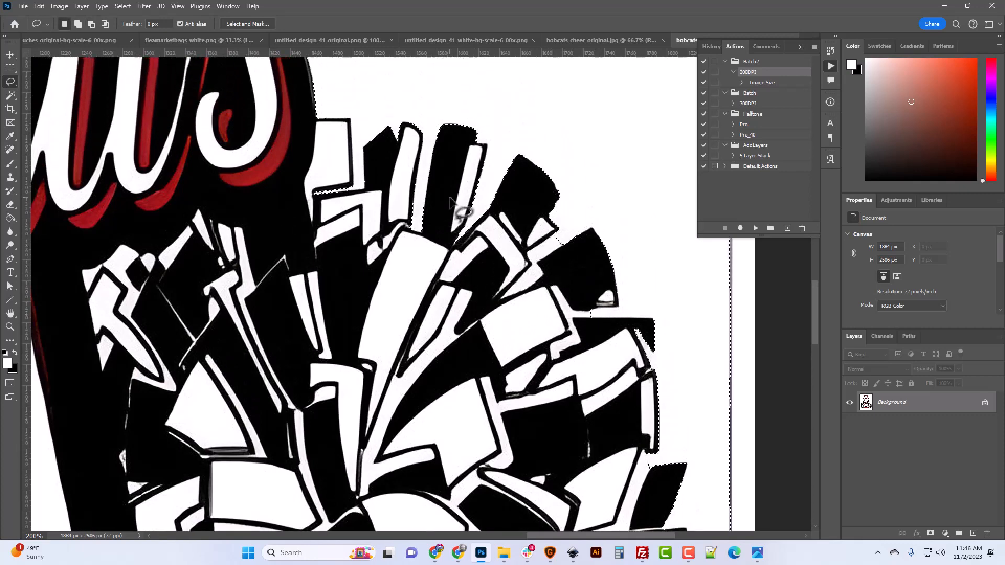
scroll(441, 231, down, 3)
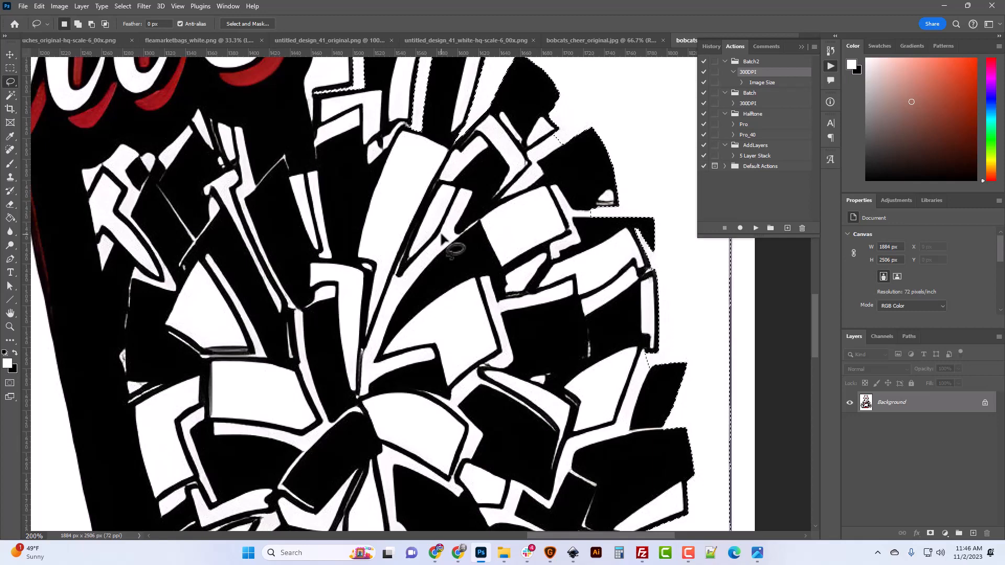
scroll(532, 246, down, 4)
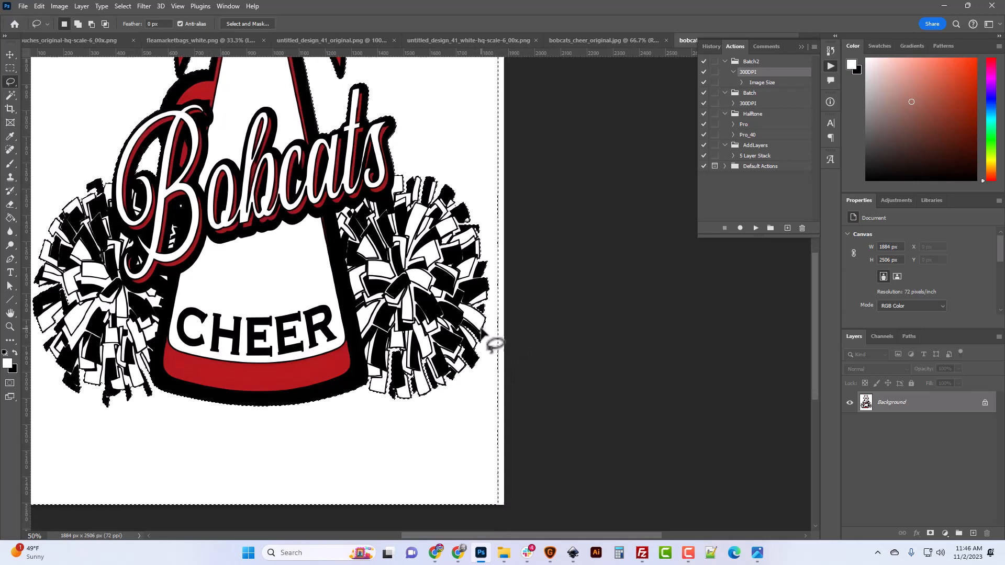
scroll(442, 369, up, 3)
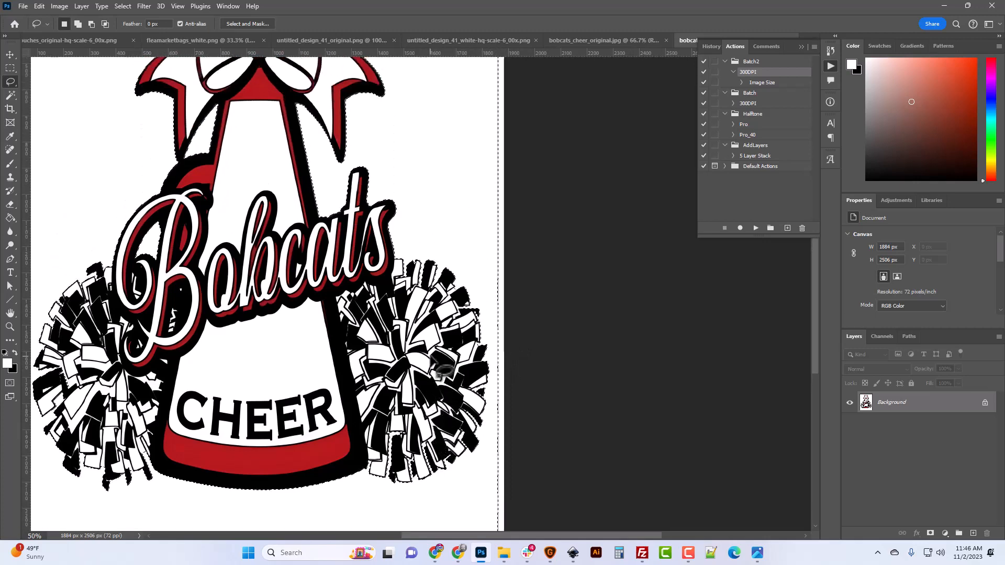
scroll(151, 386, down, 2)
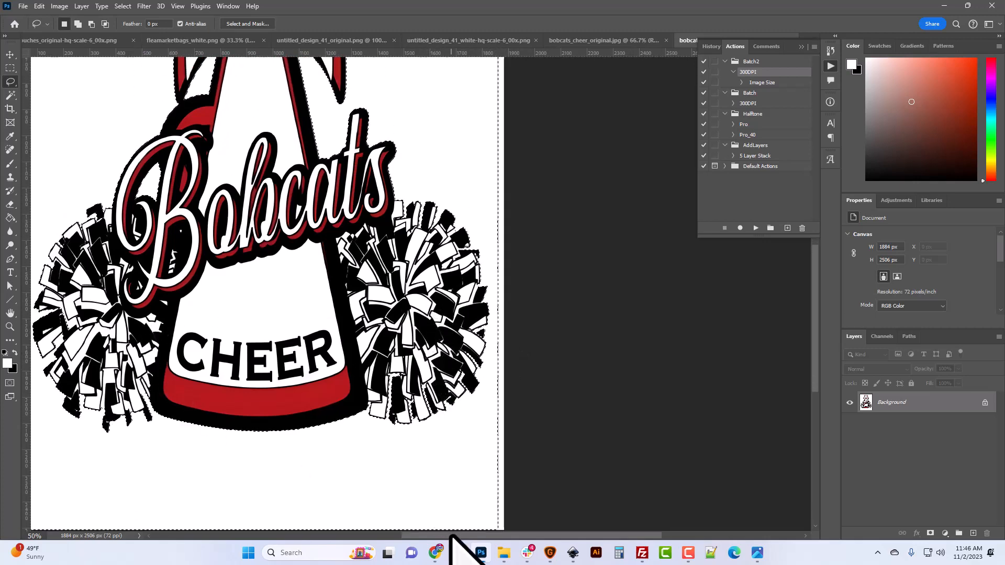
scroll(449, 539, left, 8)
scroll(364, 521, up, 2)
key(ctrl+plus)
key(ctrl+plus)
key(ctrl+plus)
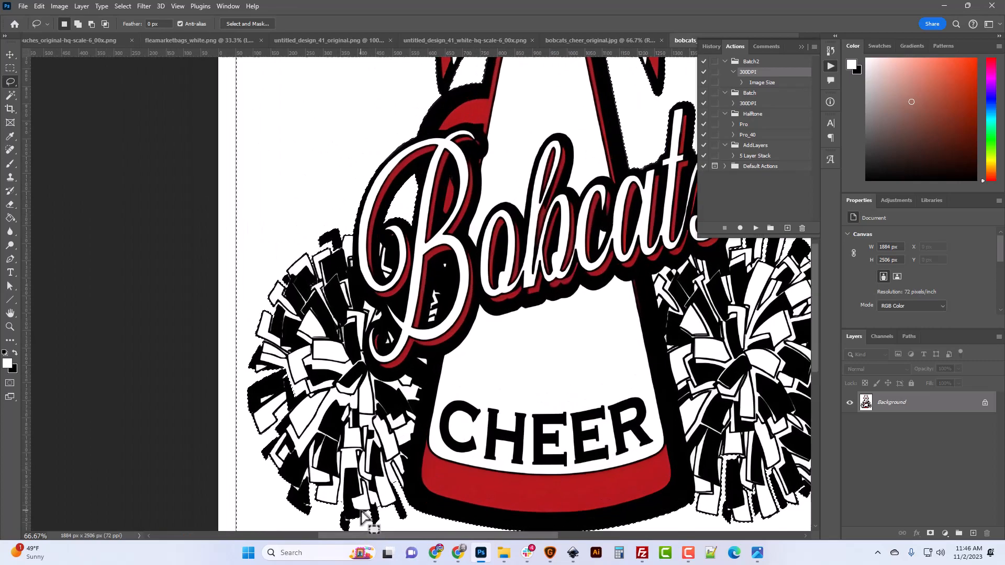
key(ctrl+minus)
key(ctrl+minus)
key(ctrl+minus)
key(ctrl+minus)
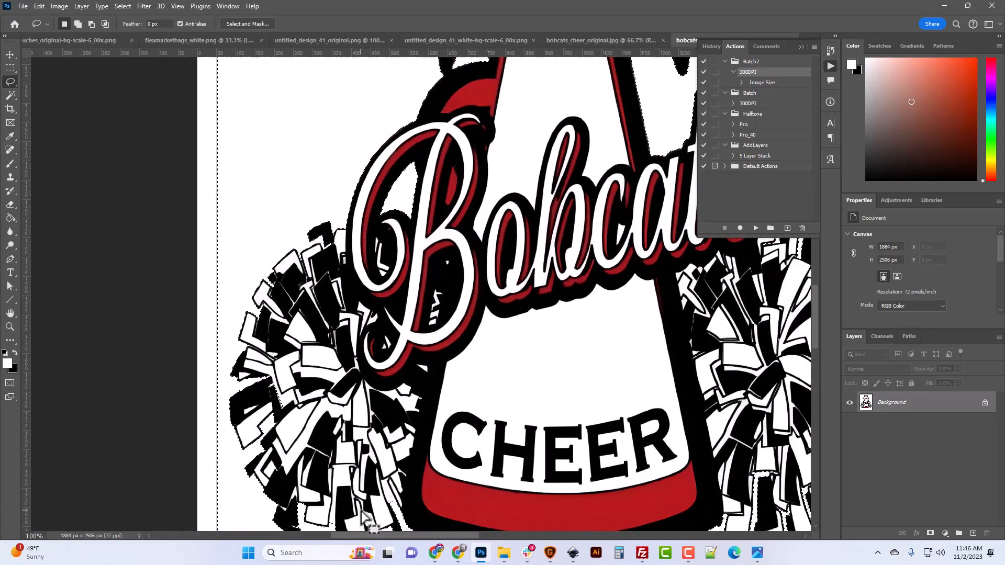
scroll(549, 458, up, 2)
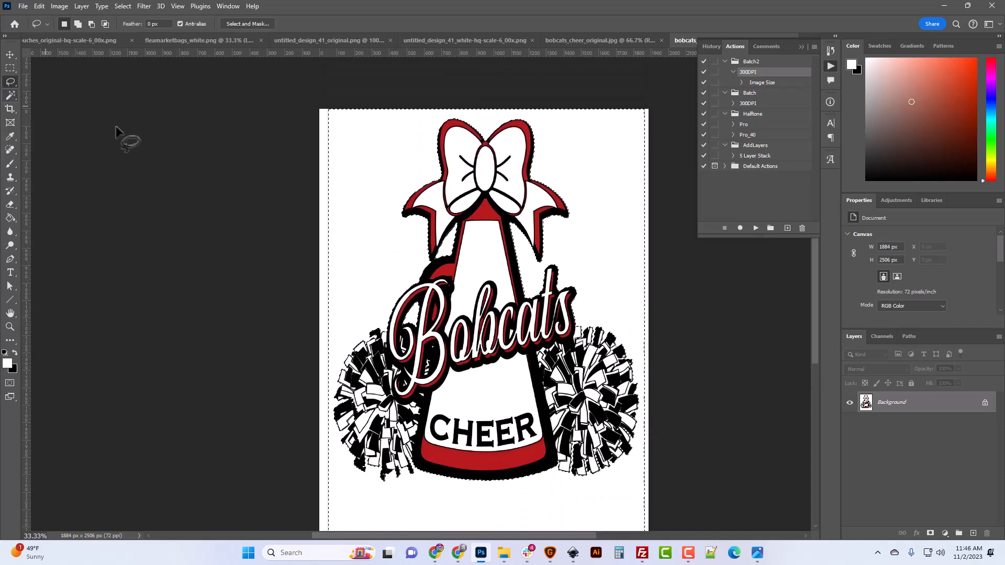
Unlock the Background layer and delete the selected white background around the cheer design.
click(984, 402)
scroll(586, 393, down, 3)
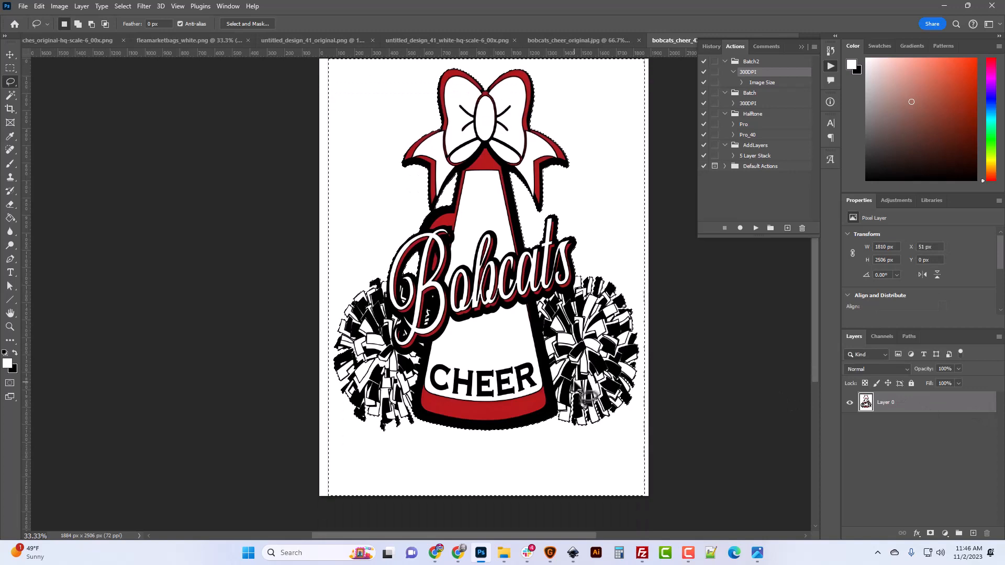
key(Delete)
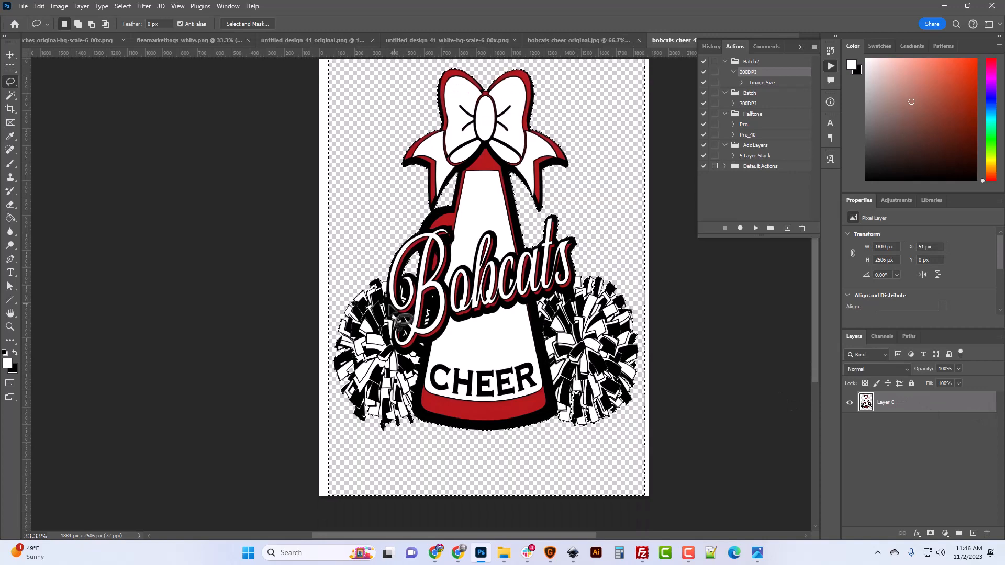
Clear the selection and marquee-select the leftover white strip along the full height of the canvas's left edge.
key(ctrl+d)
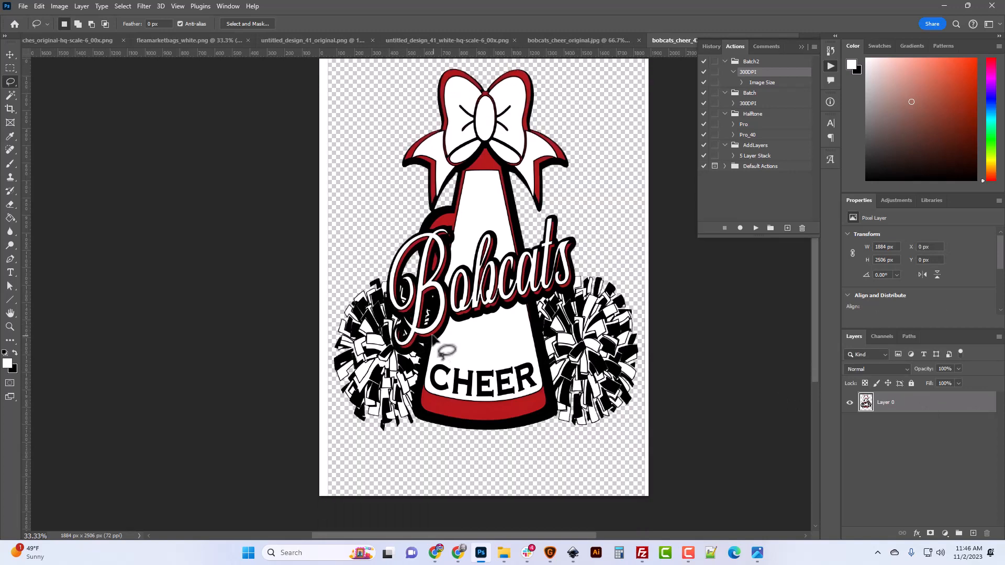
click(9, 68)
scroll(251, 217, up, 2)
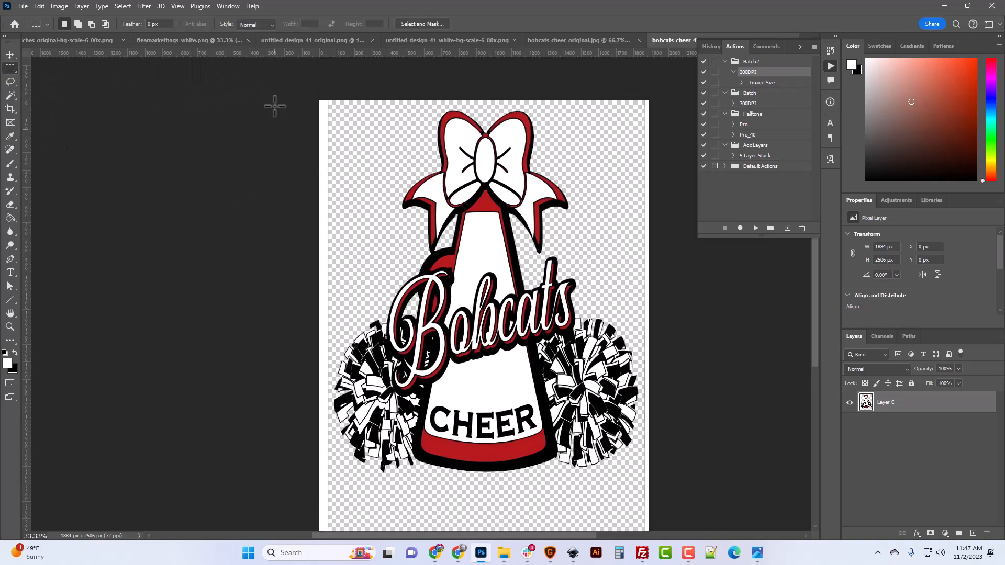
drag(275, 105, 331, 533)
scroll(330, 498, down, 6)
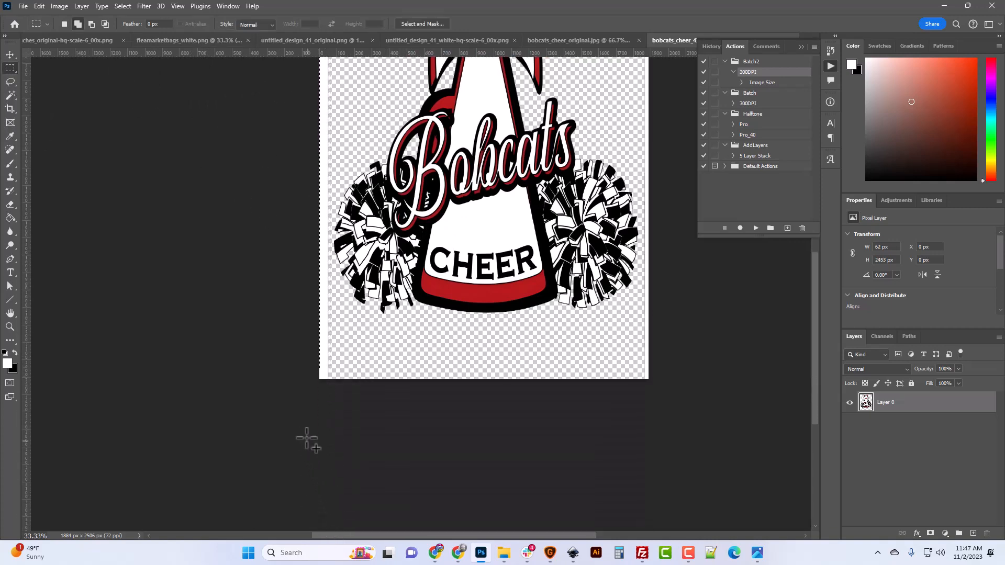
drag(320, 376, 340, 340)
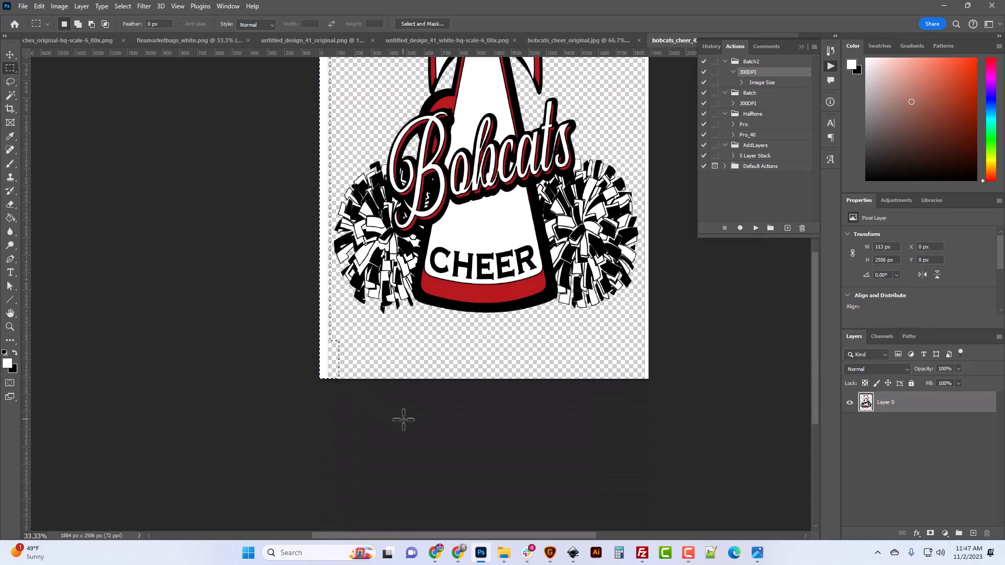
Marquee-select the canvas's right edge down to the bottom corner and delete the leftover white at both side edges.
scroll(592, 445, up, 6)
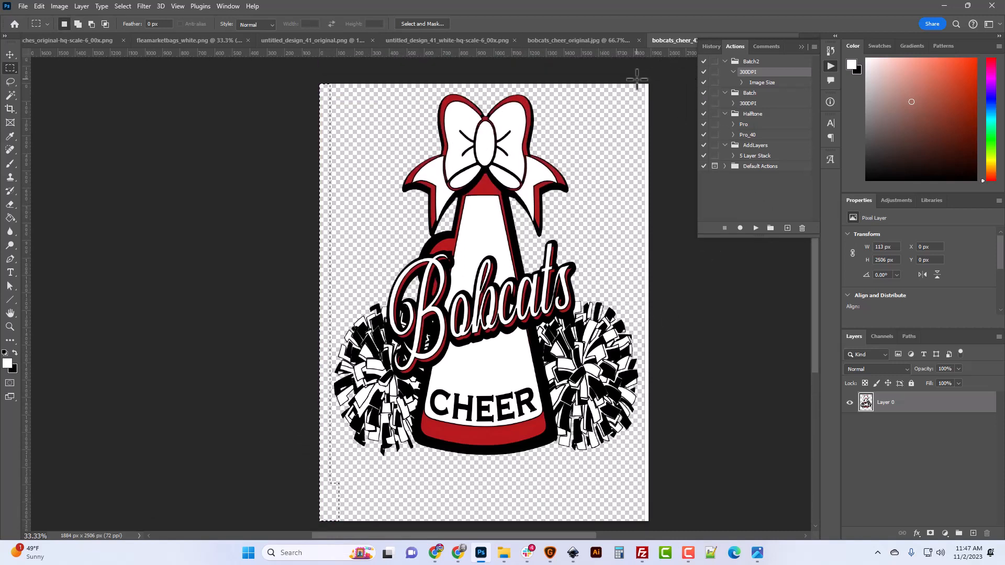
drag(643, 78, 734, 528)
scroll(722, 502, down, 5)
drag(605, 443, 683, 388)
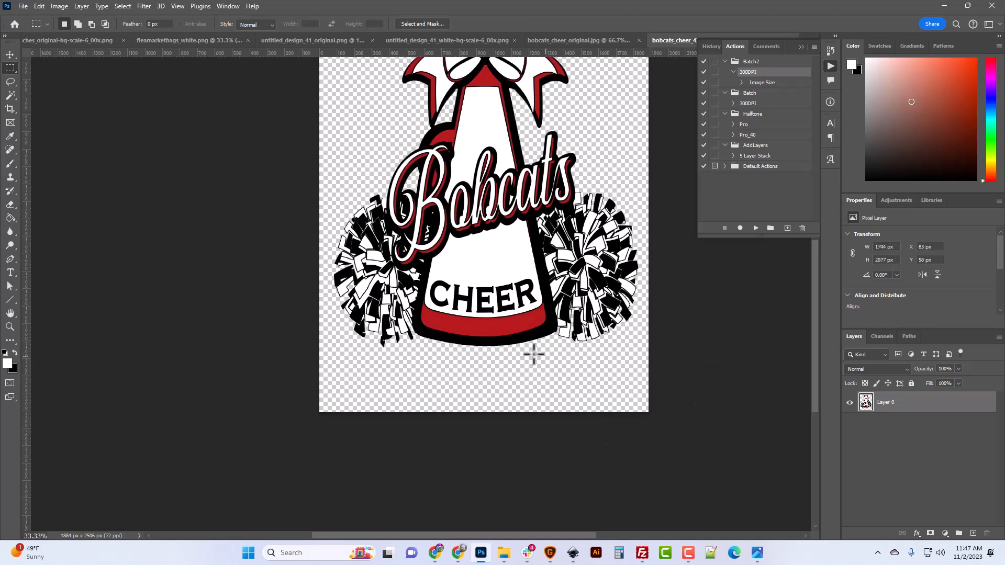
Trim the surrounding transparent pixels so the canvas fits tightly around the cheer design.
scroll(534, 354, up, 3)
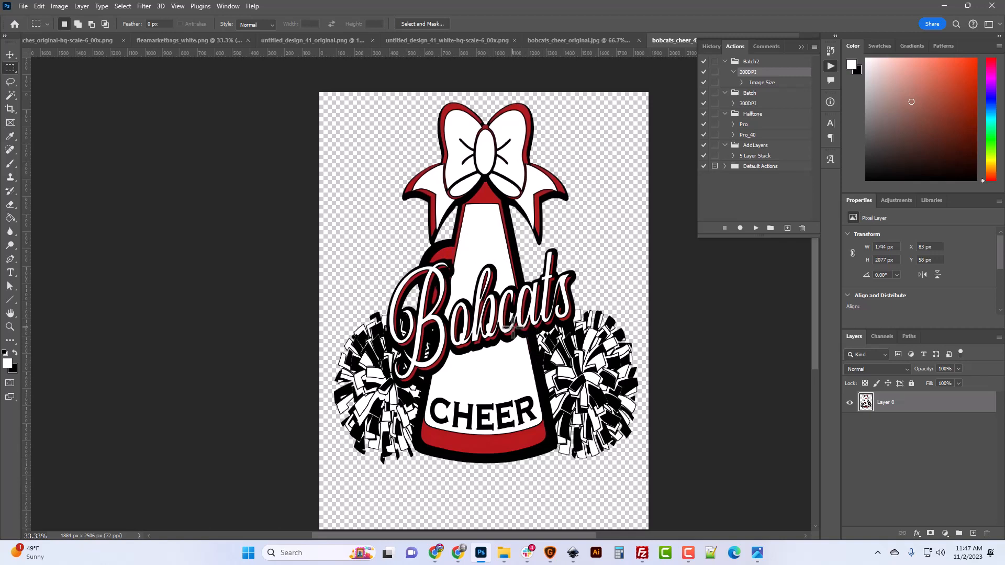
click(63, 8)
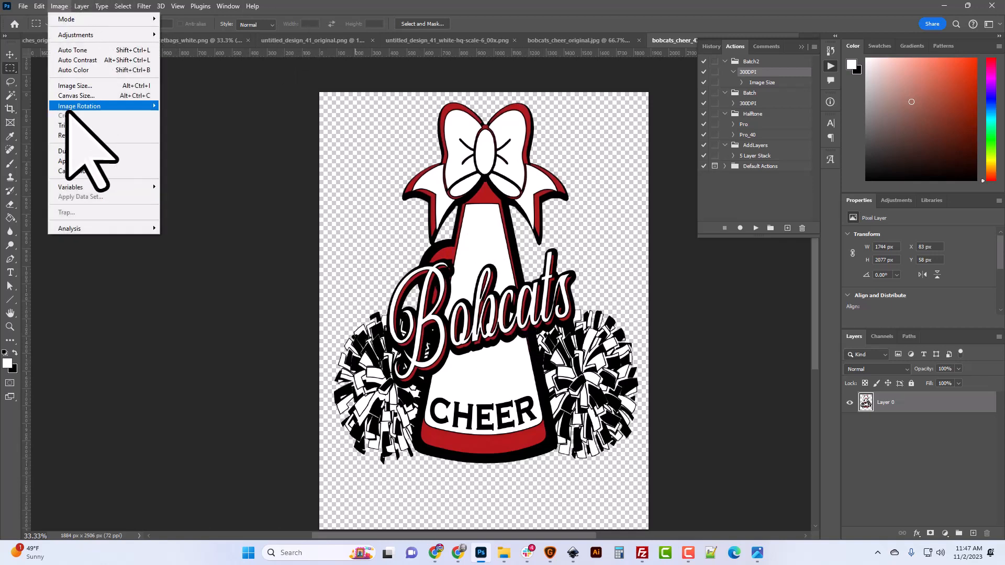
click(72, 126)
click(287, 195)
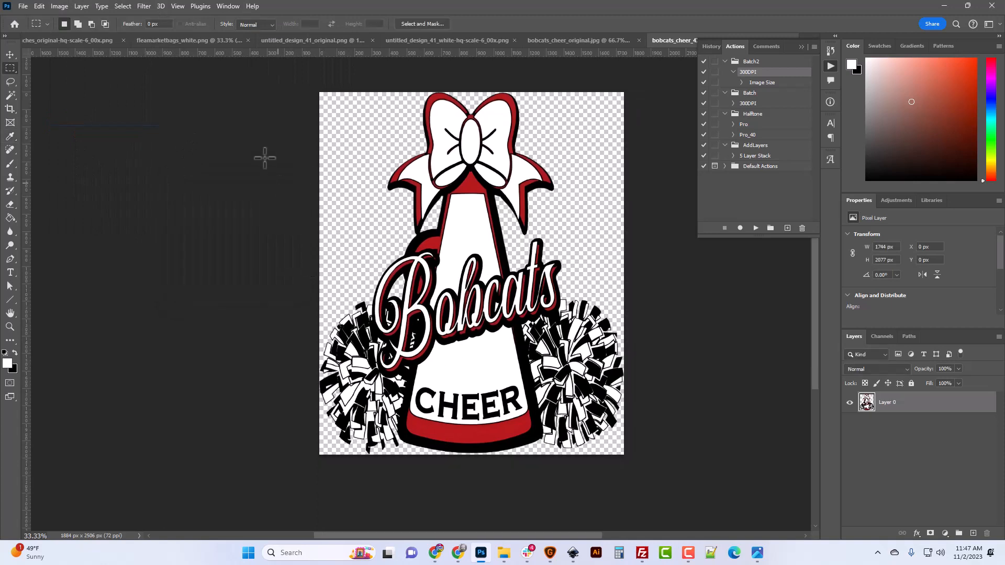
Check the image's pixel dimensions and resolution in Image Size and inspect the megaphone and bow edges in its preview.
click(59, 7)
click(76, 85)
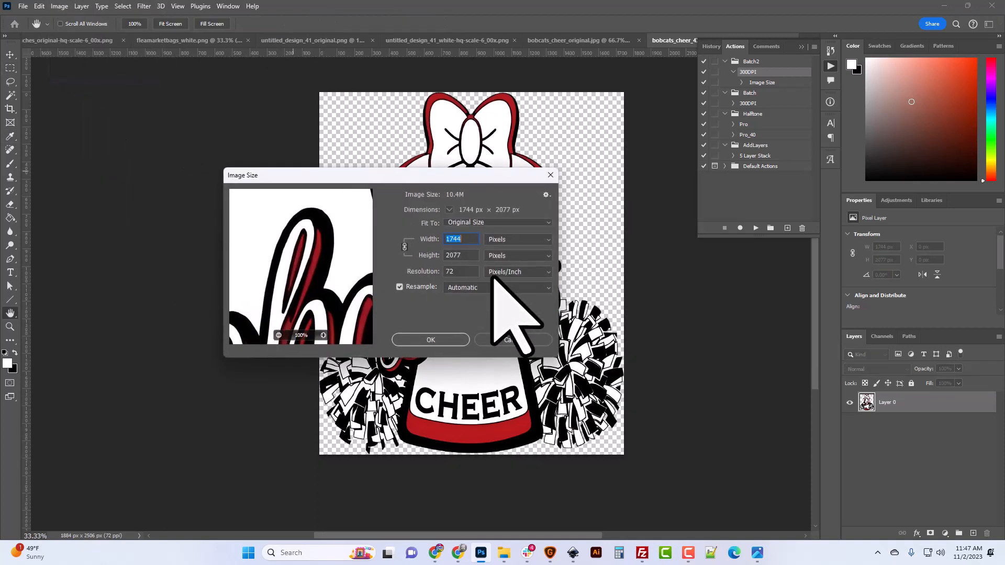
mouse_move(325, 256)
mouse_down()
mouse_move(314, 262)
mouse_move(339, 307)
mouse_up()
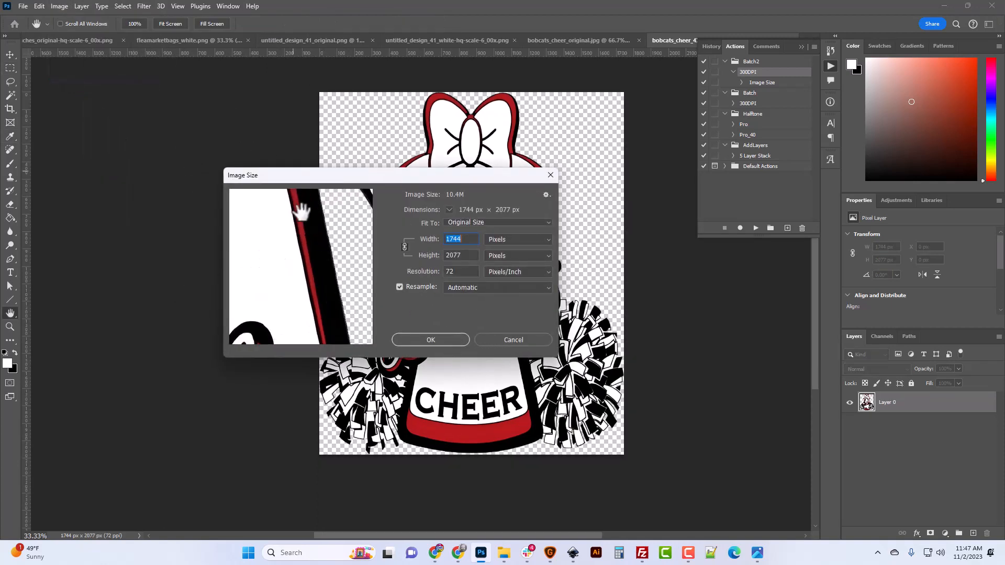
mouse_move(301, 212)
mouse_down()
mouse_move(325, 220)
mouse_move(336, 265)
mouse_move(346, 247)
mouse_move(303, 231)
mouse_move(346, 278)
mouse_move(320, 261)
mouse_move(374, 264)
mouse_up()
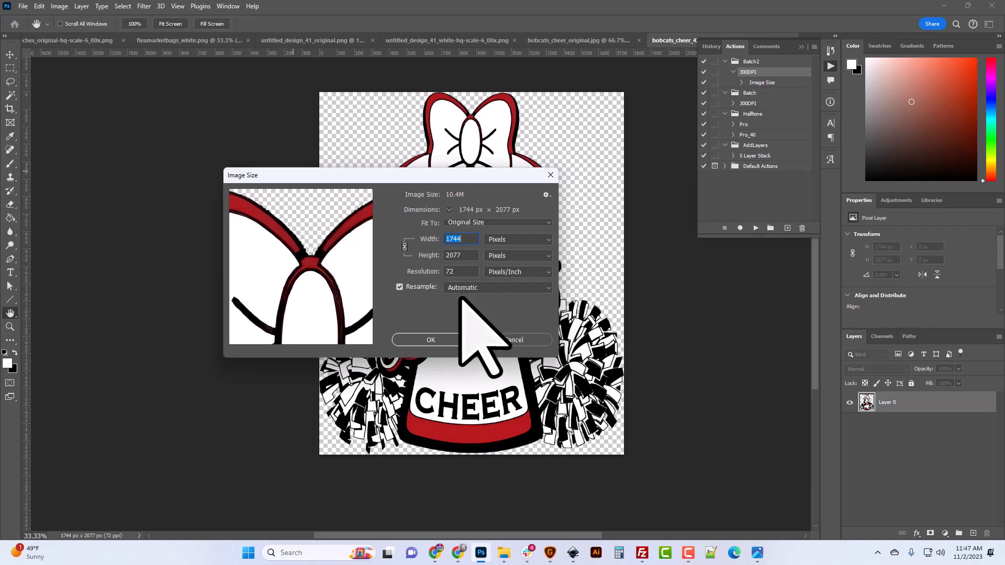
drag(341, 233, 295, 243)
drag(334, 305, 300, 249)
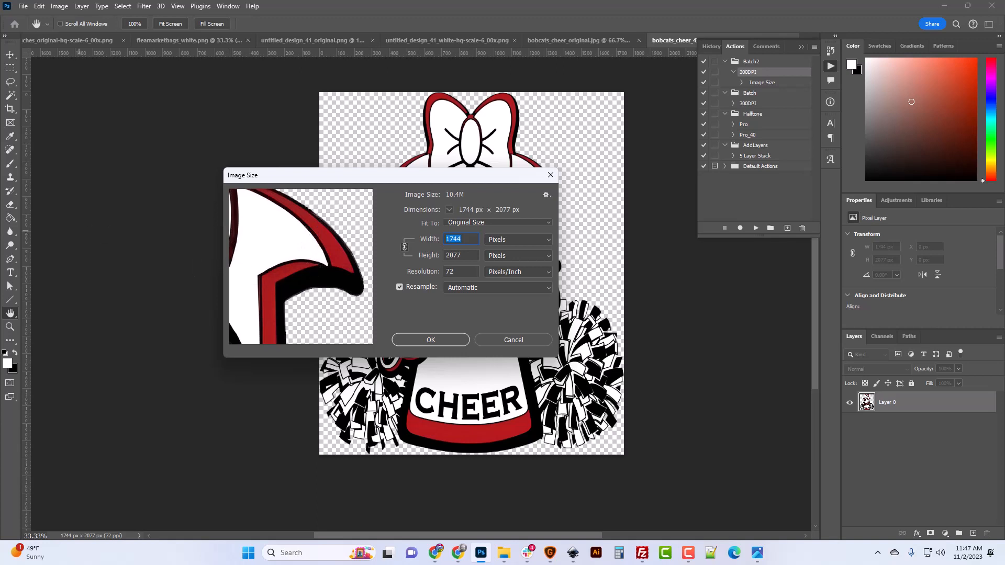
key(Escape)
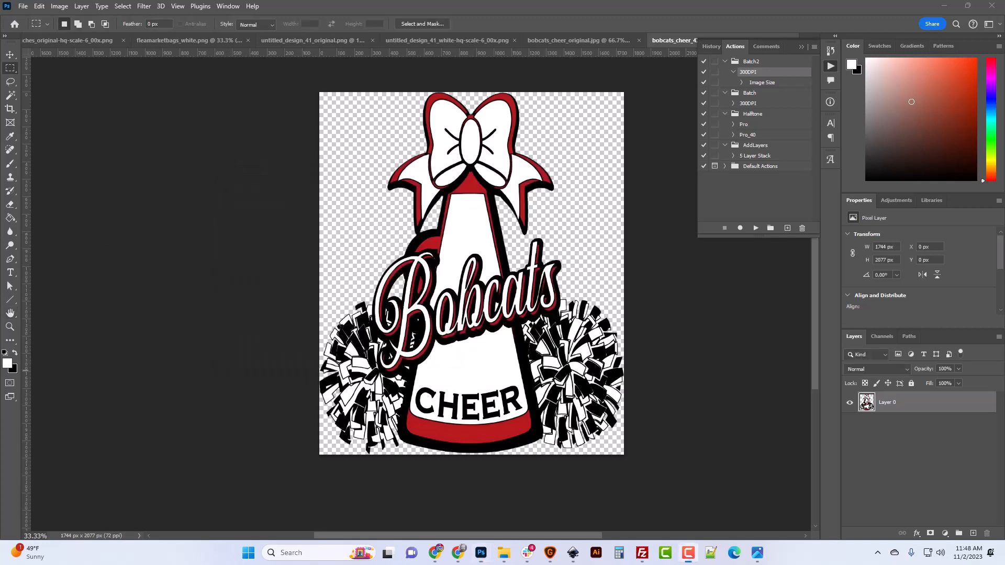
Enlarge the canvas by 50 pixels in both width and height relative to its current size.
click(59, 5)
click(97, 97)
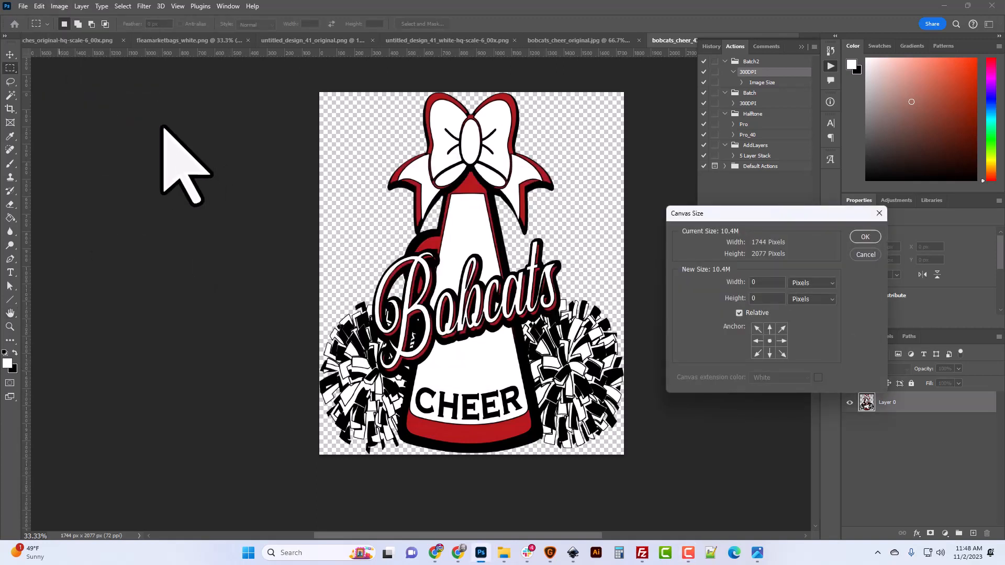
text(50)
key(Return)
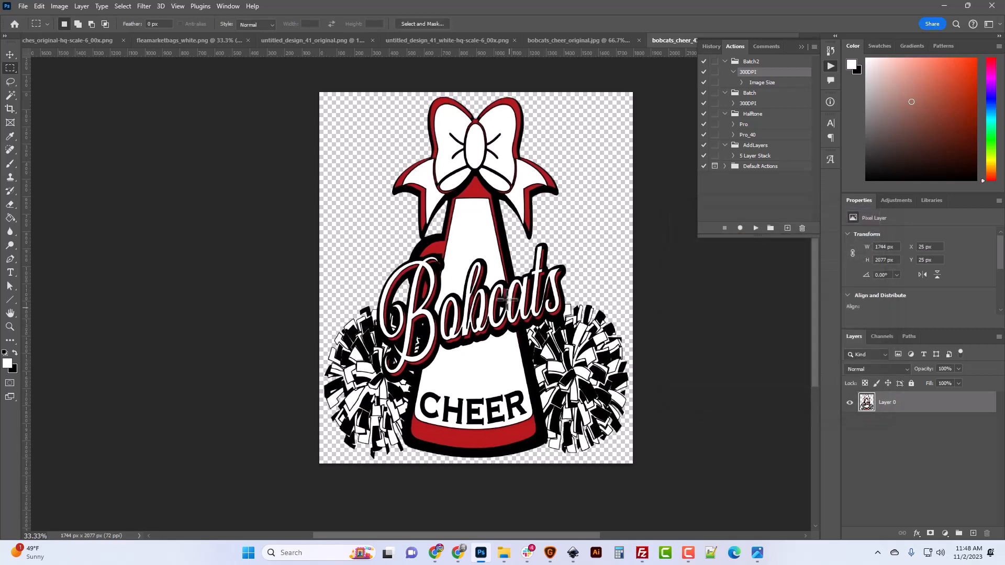
Add a Stroke layer style to Layer 0 and set the stroke colour to black.
right_click(894, 403)
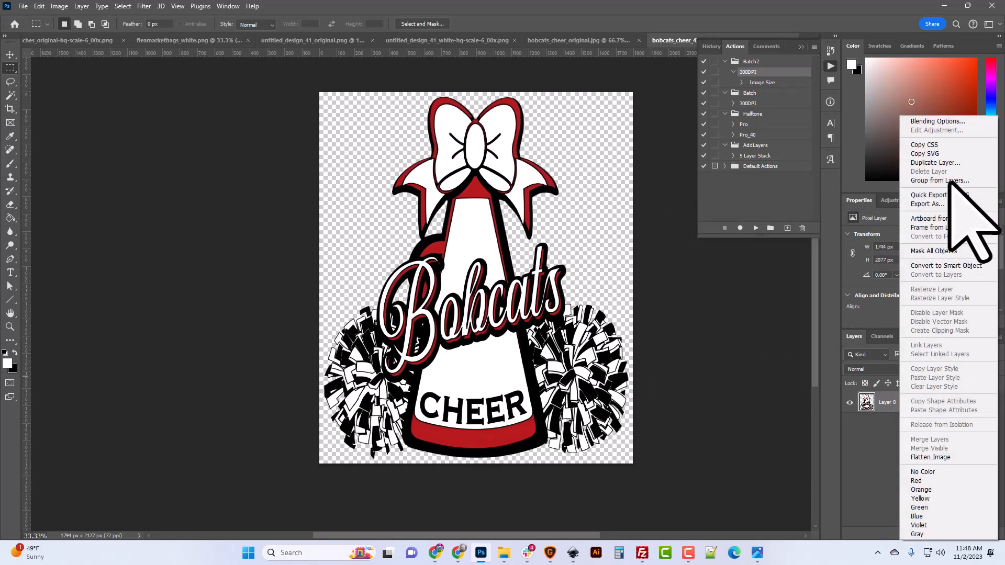
click(939, 126)
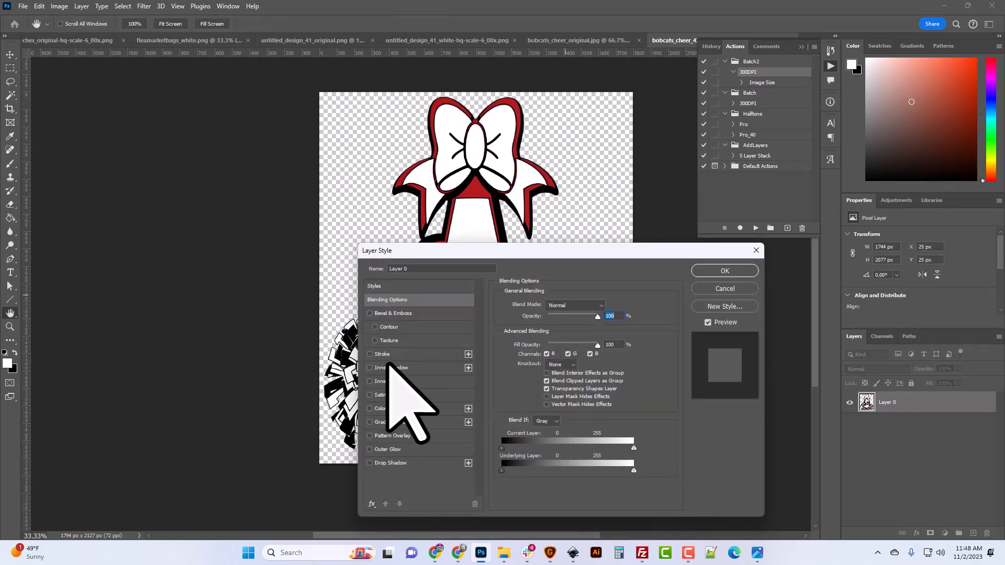
click(385, 354)
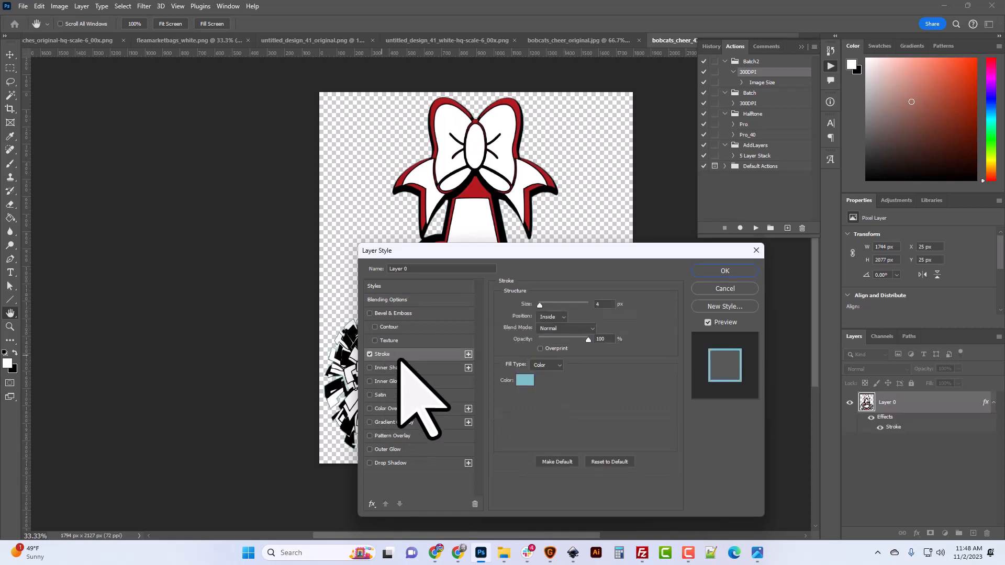
click(526, 384)
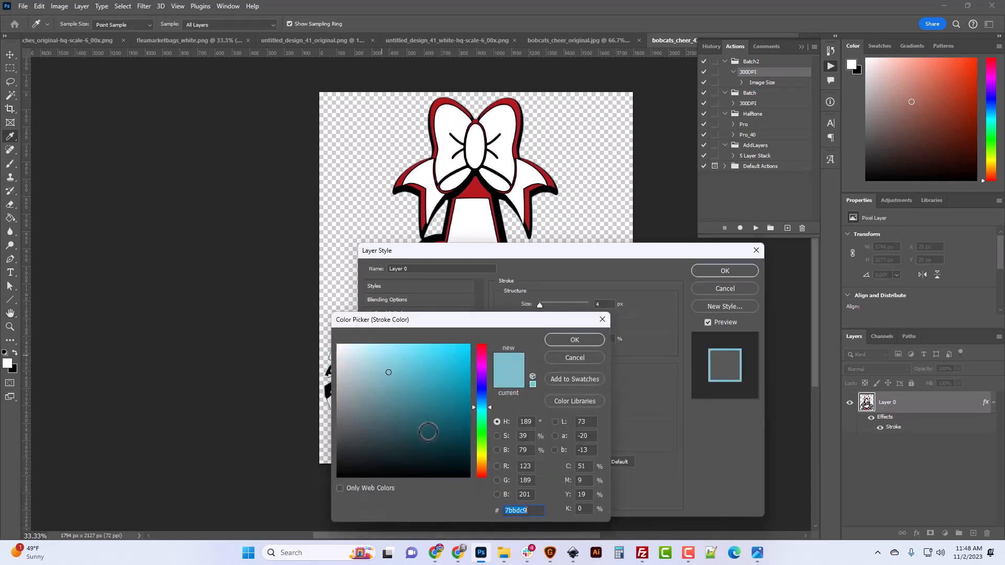
drag(426, 433, 317, 496)
click(575, 339)
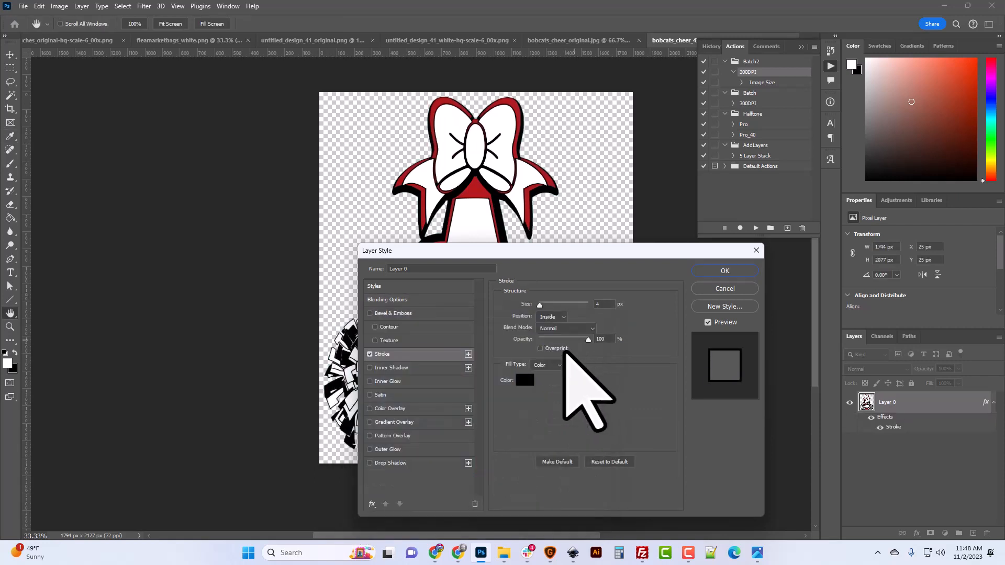
Set the stroke's position to Center and its size to 10 px, and apply the layer style.
click(551, 316)
click(545, 344)
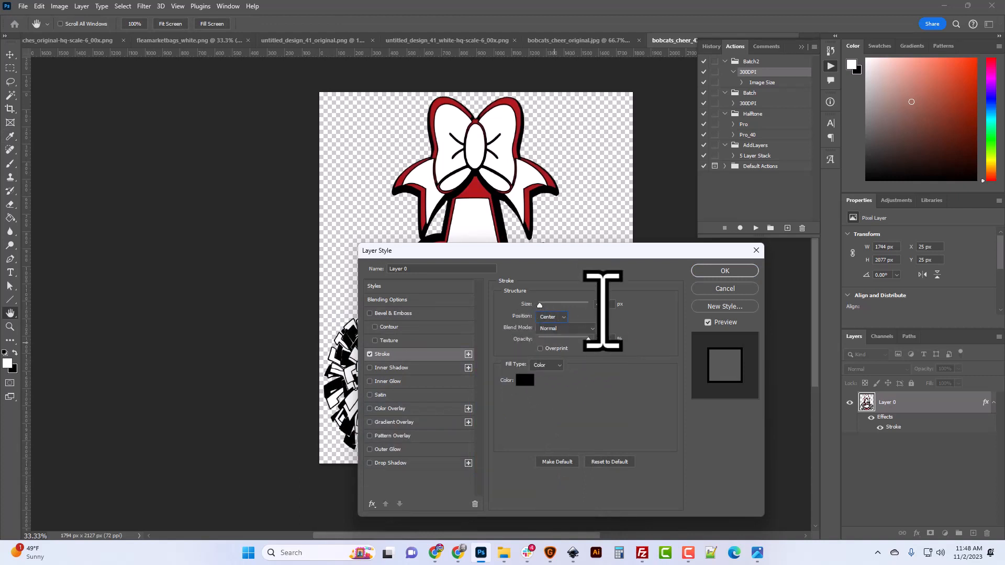
double_click(605, 304)
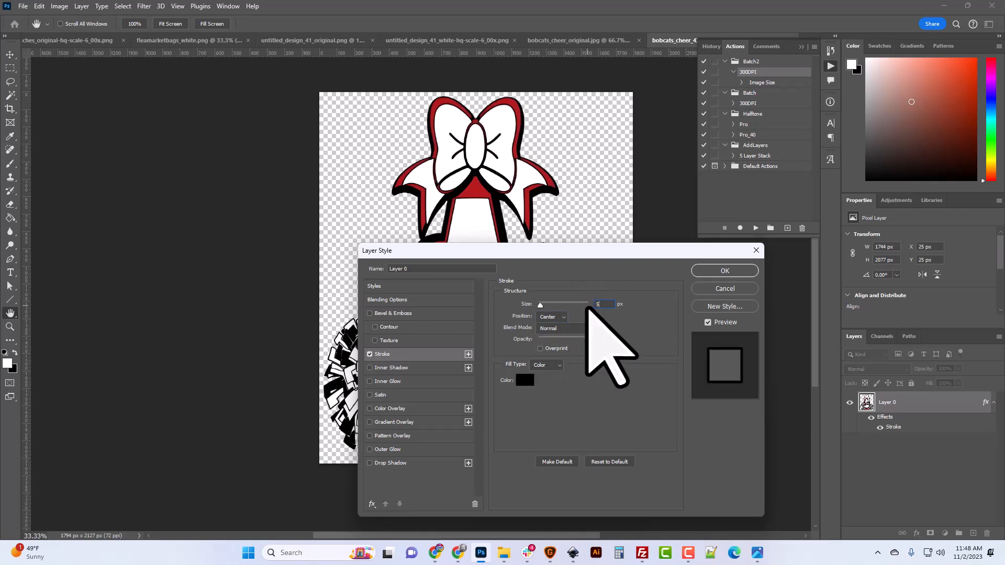
text(100)
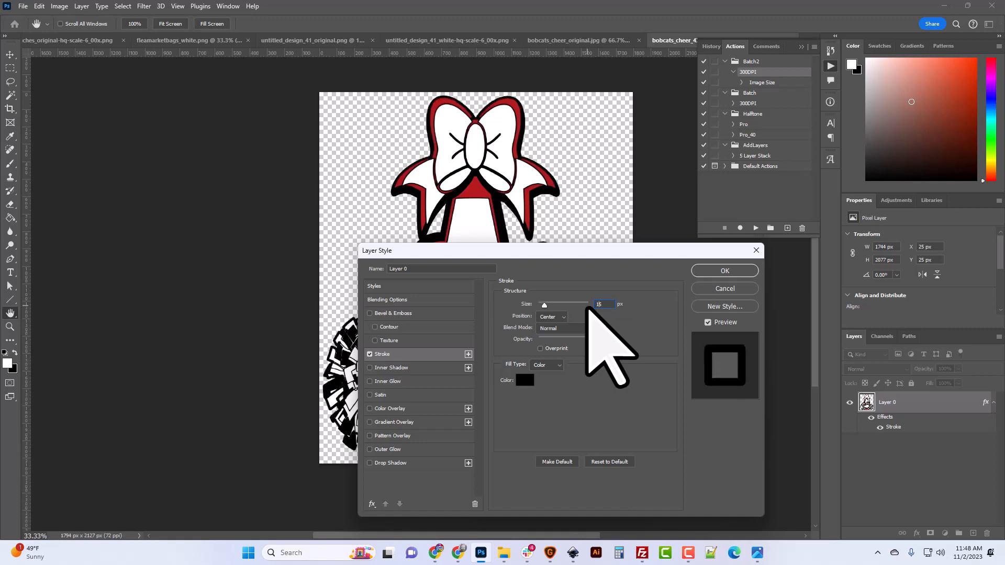
key(BackSpace)
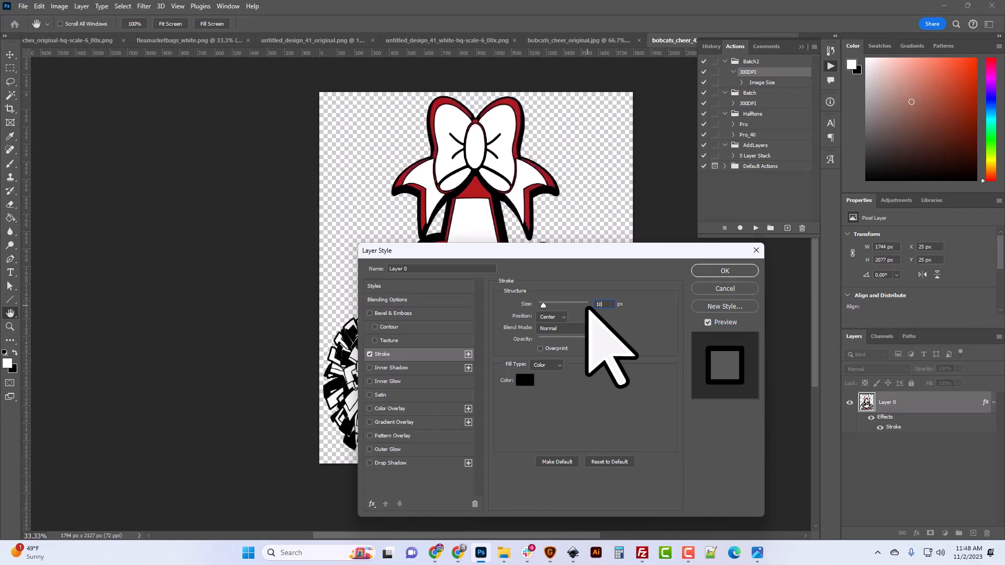
click(725, 271)
Compare the edges of the pom-poms and megaphone with the stroke effect hidden and shown.
scroll(502, 369, down, 5)
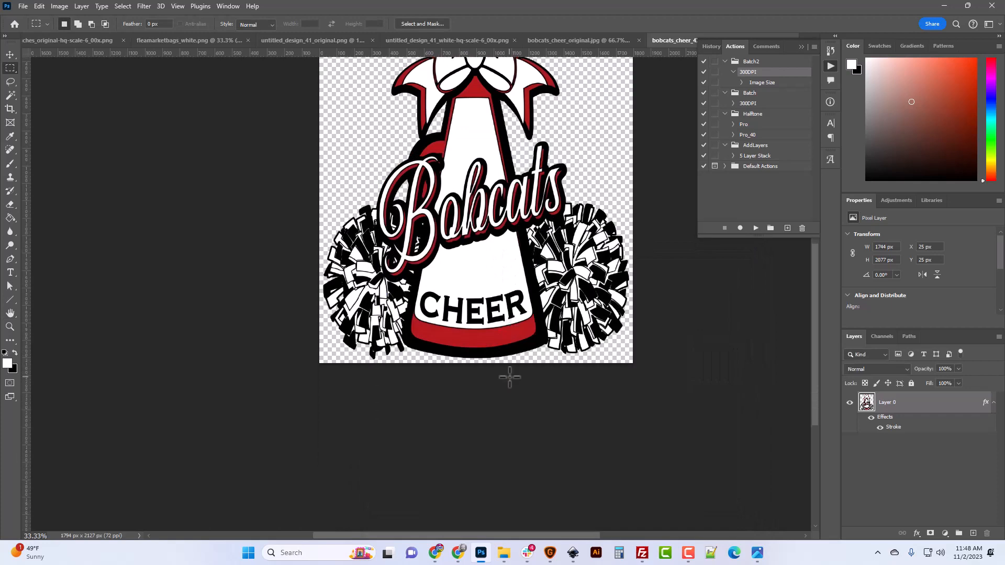
key(ctrl+plus)
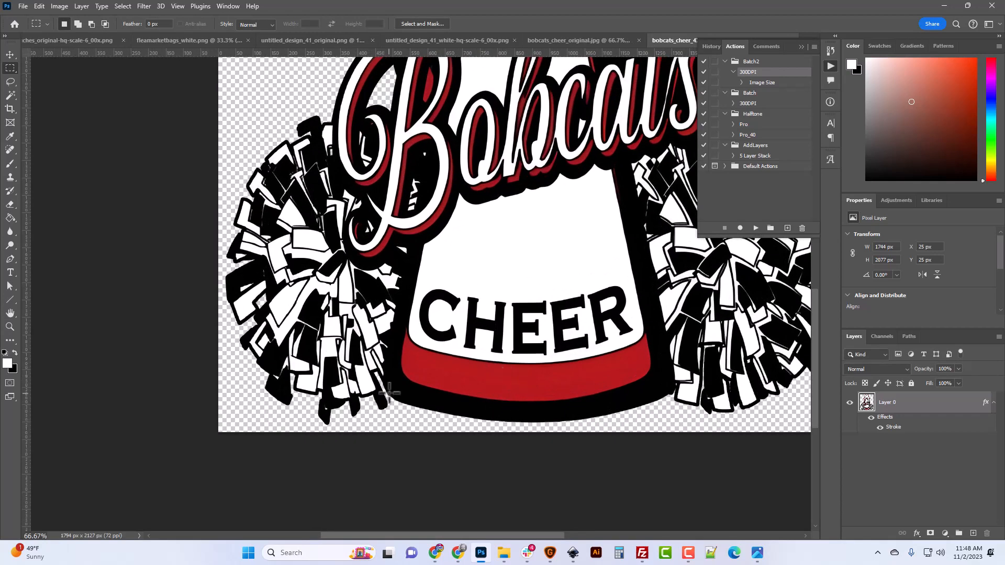
click(871, 417)
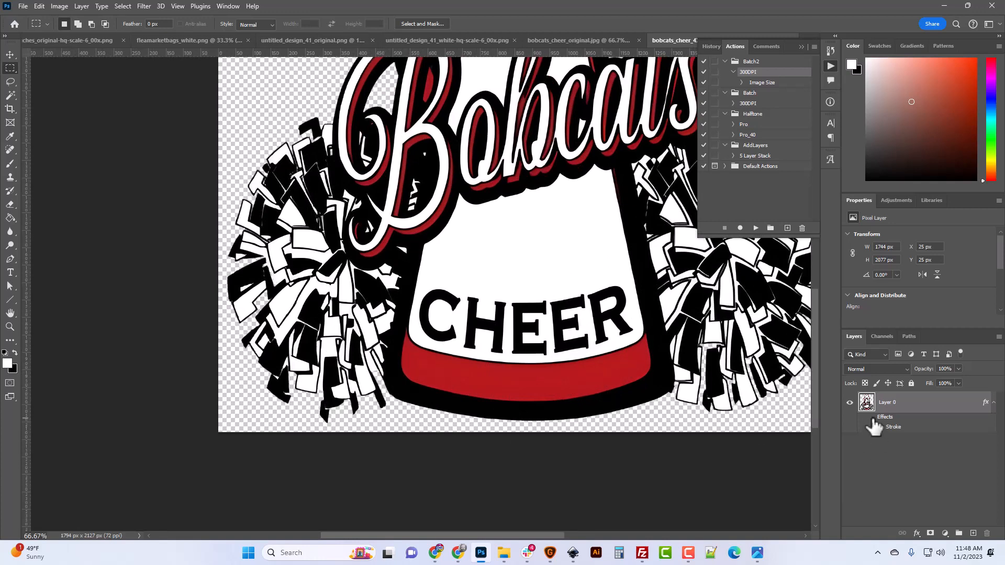
click(872, 417)
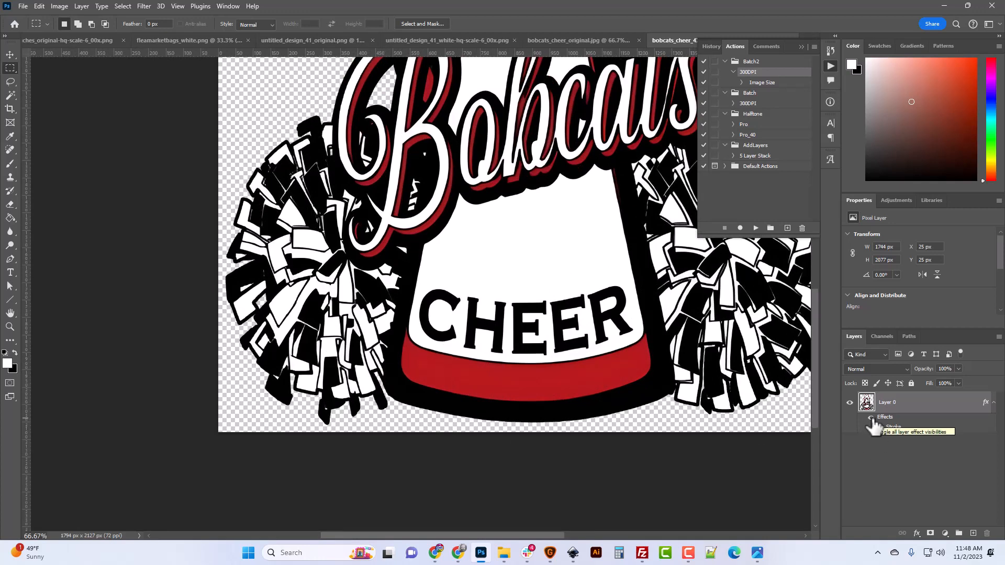
click(872, 418)
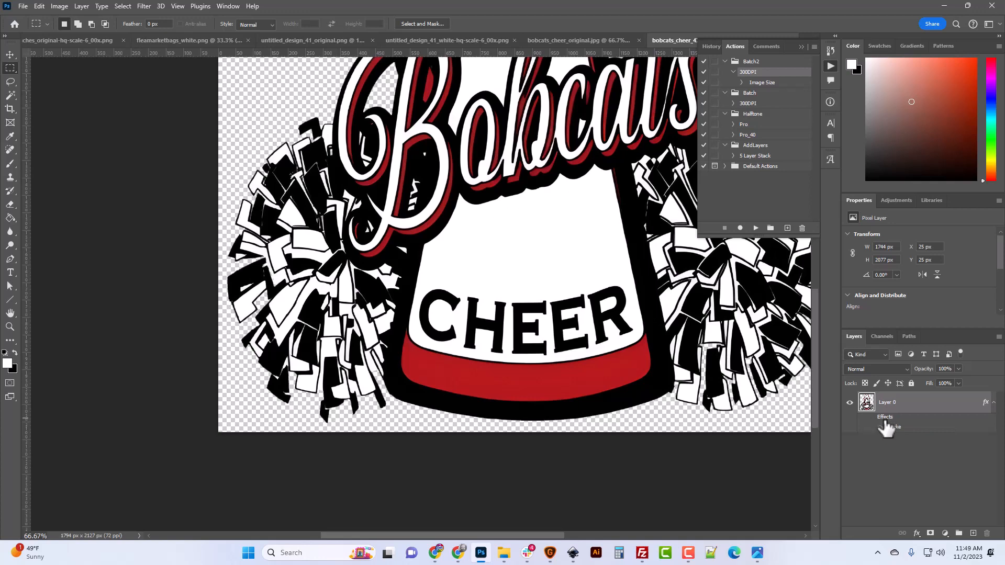
click(872, 417)
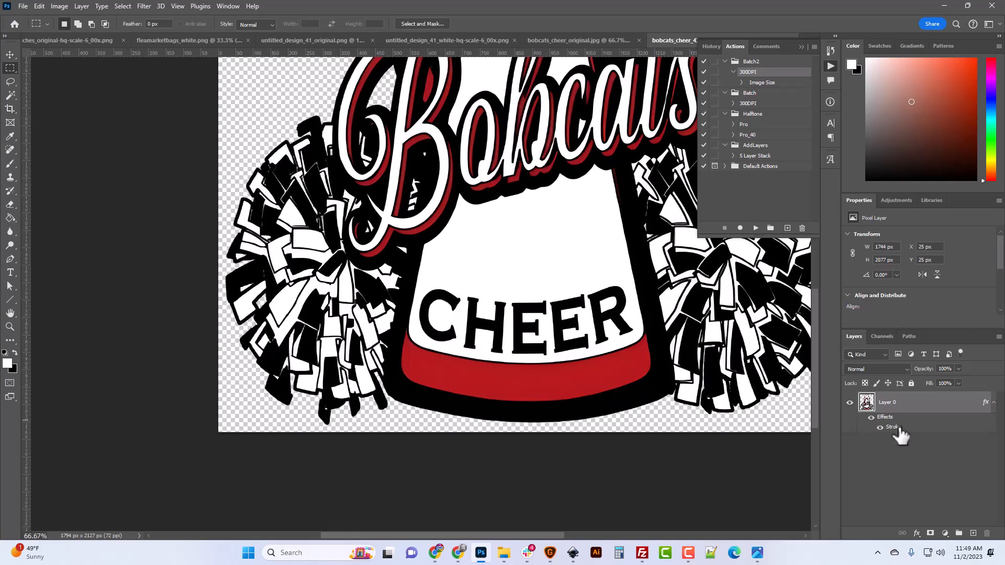
Review the stroke's settings and toggle the layer effects to recheck the pom-pom outlines without the stroke.
double_click(892, 427)
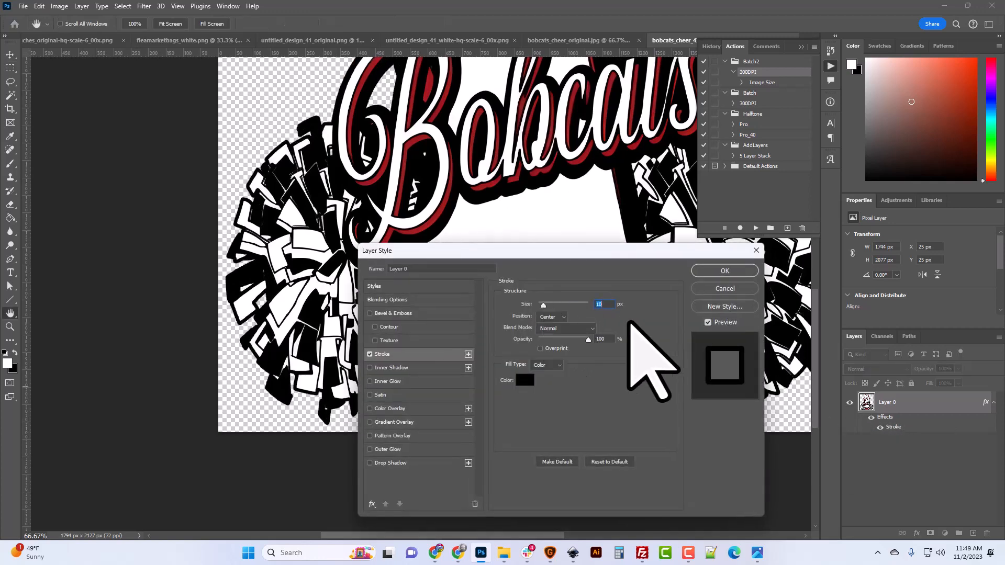
click(725, 270)
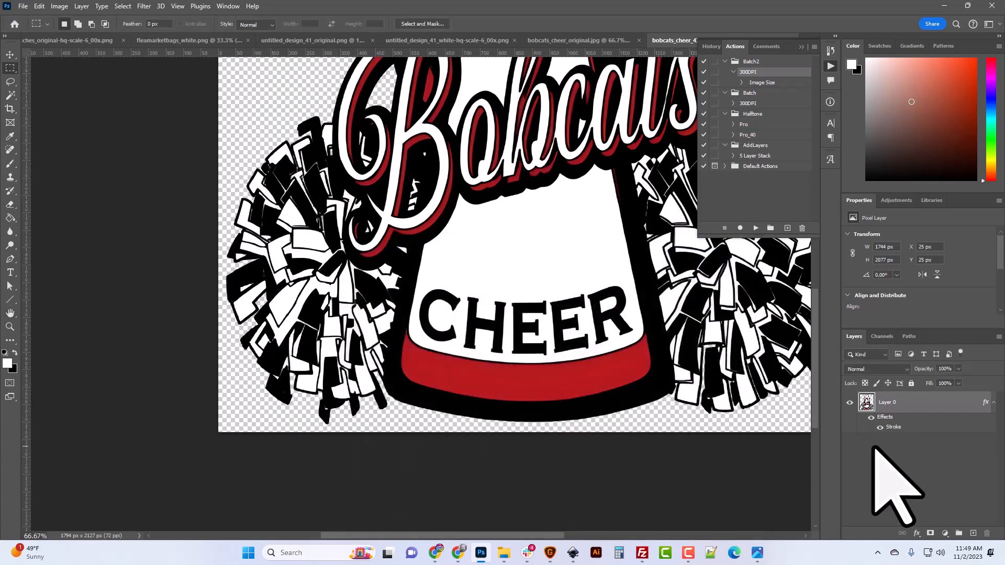
click(872, 418)
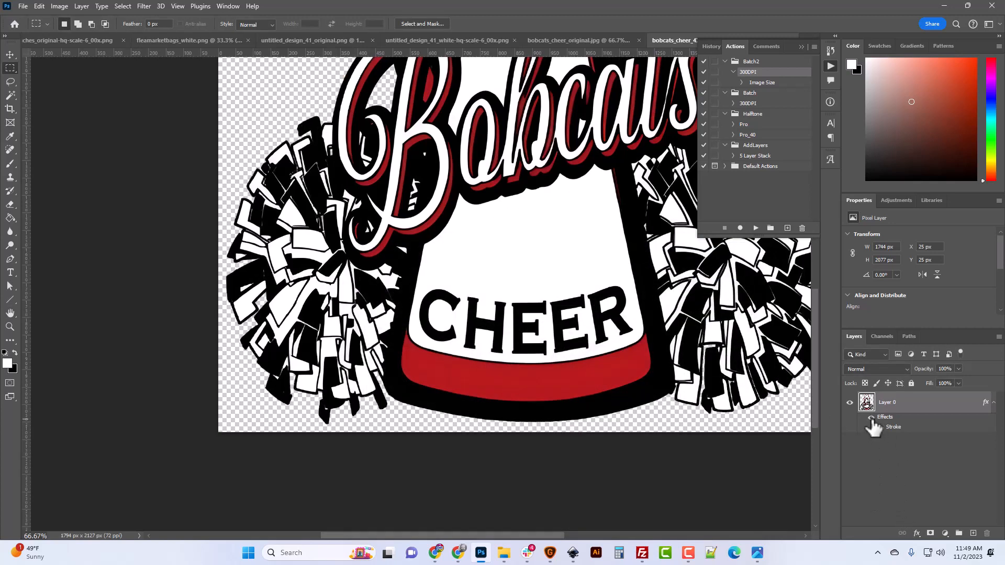
click(871, 418)
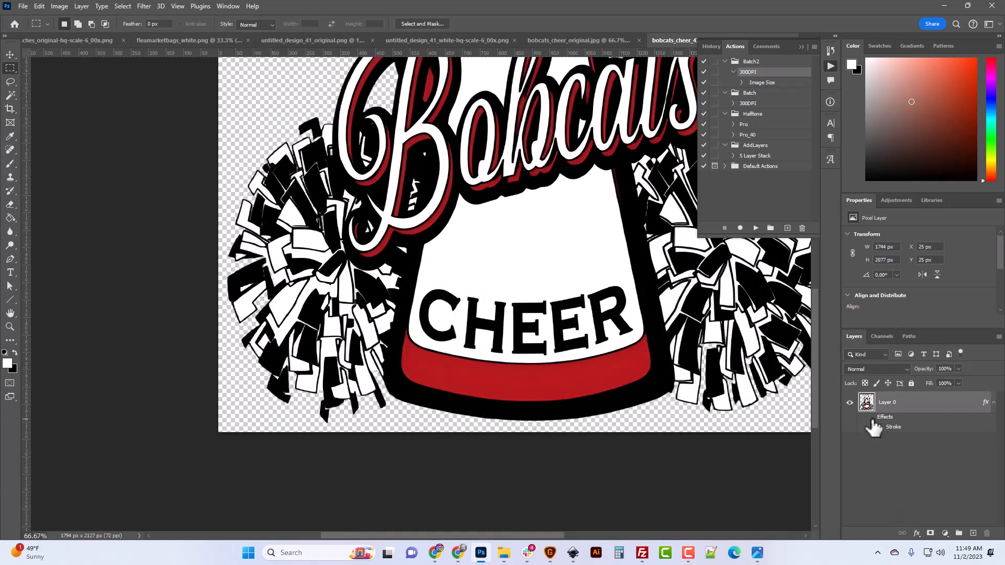
Reopen Layer 0's Stroke layer style and apply it with a size of 4 px.
click(871, 418)
right_click(872, 421)
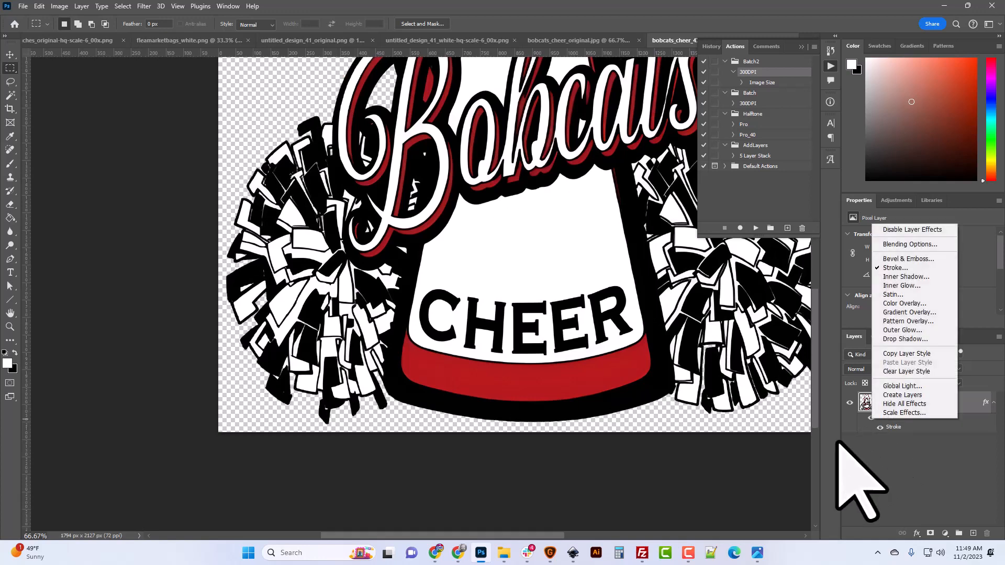
click(851, 458)
double_click(891, 429)
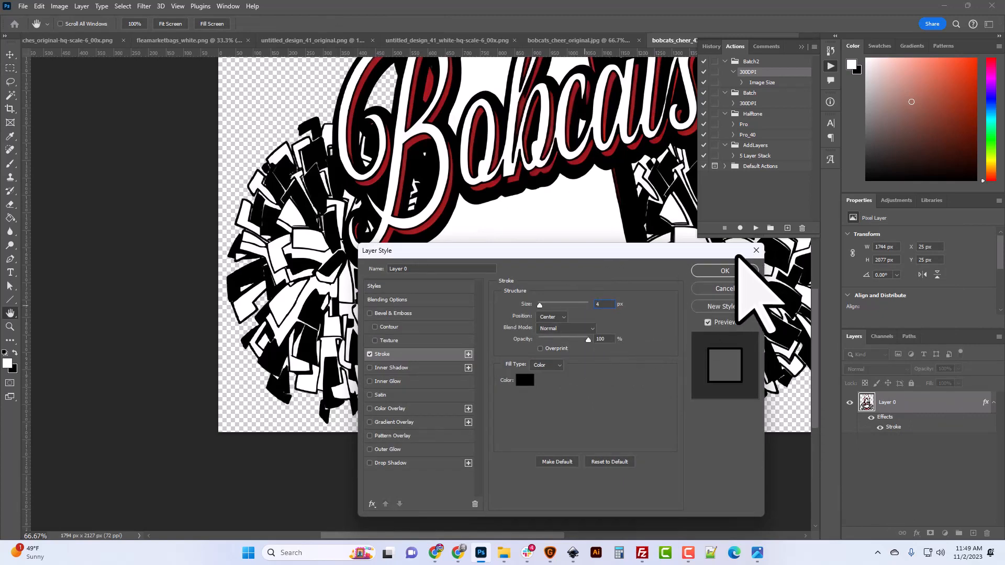
click(724, 271)
Compare the pom-pom and megaphone outlines with the 4 px stroke hidden and shown.
click(880, 427)
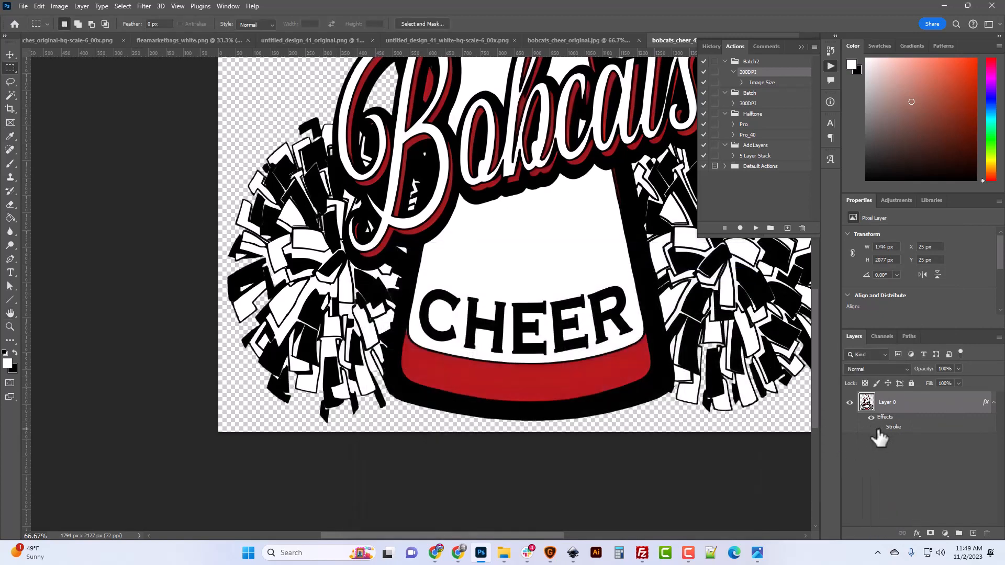
click(880, 427)
click(880, 427)
click(880, 427)
Inspect the bow's edges while hiding and showing the layer effects.
scroll(598, 333, up, 5)
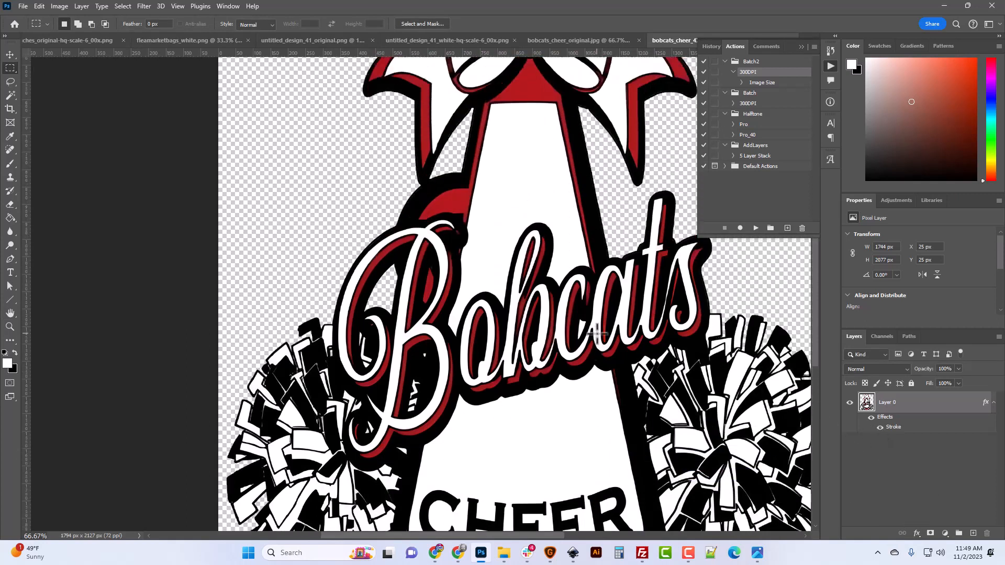
scroll(598, 335, up, 3)
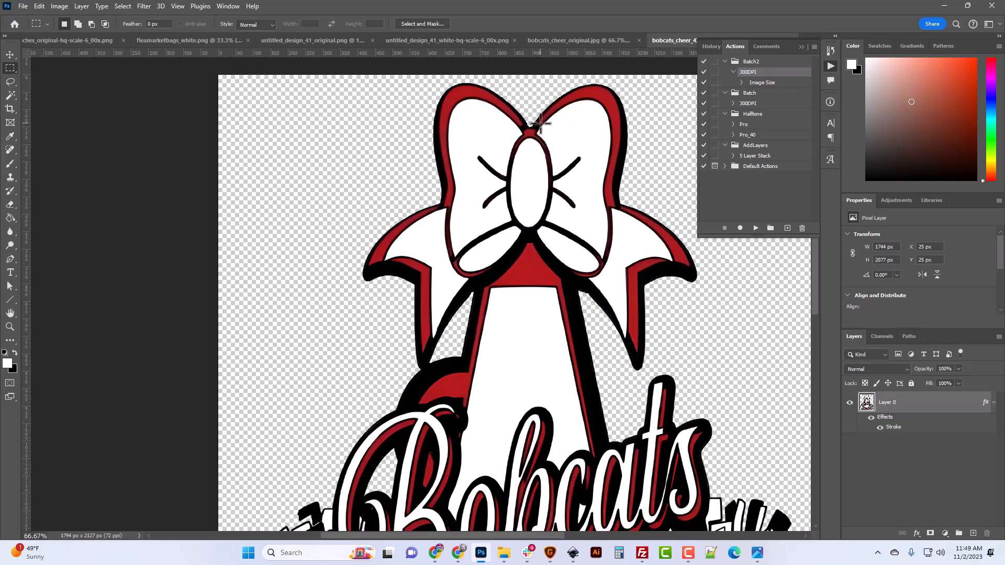
click(871, 417)
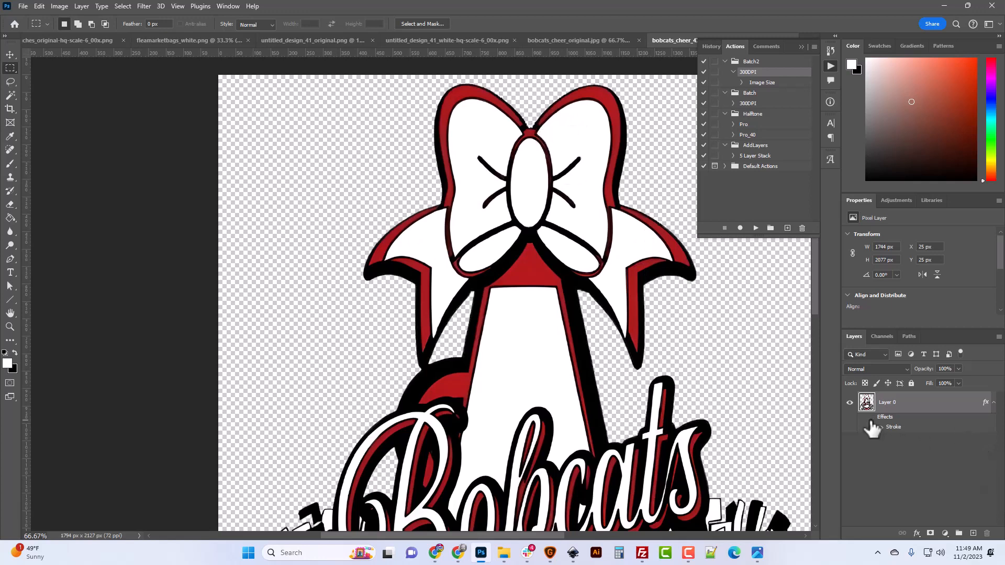
click(871, 417)
click(871, 417)
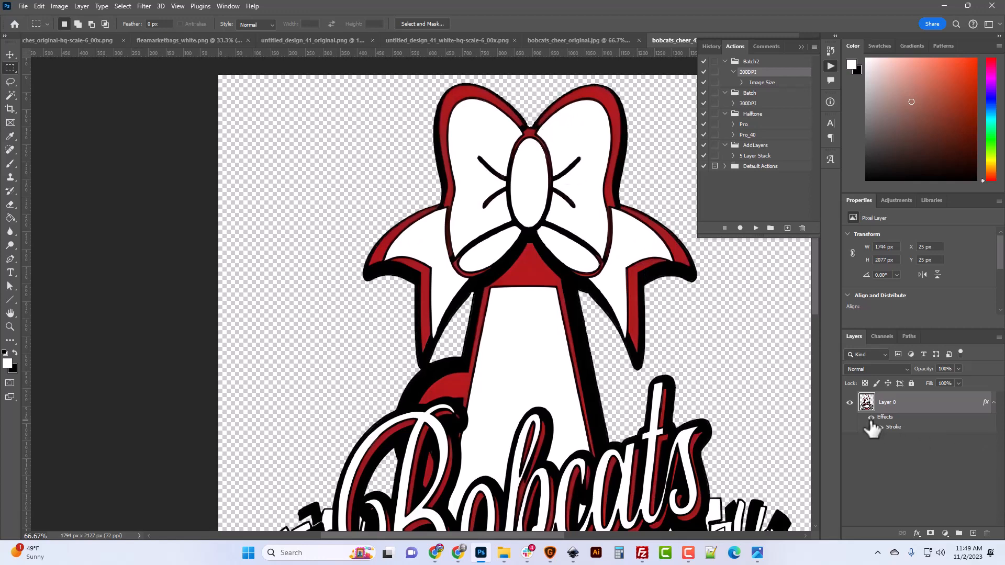
click(870, 417)
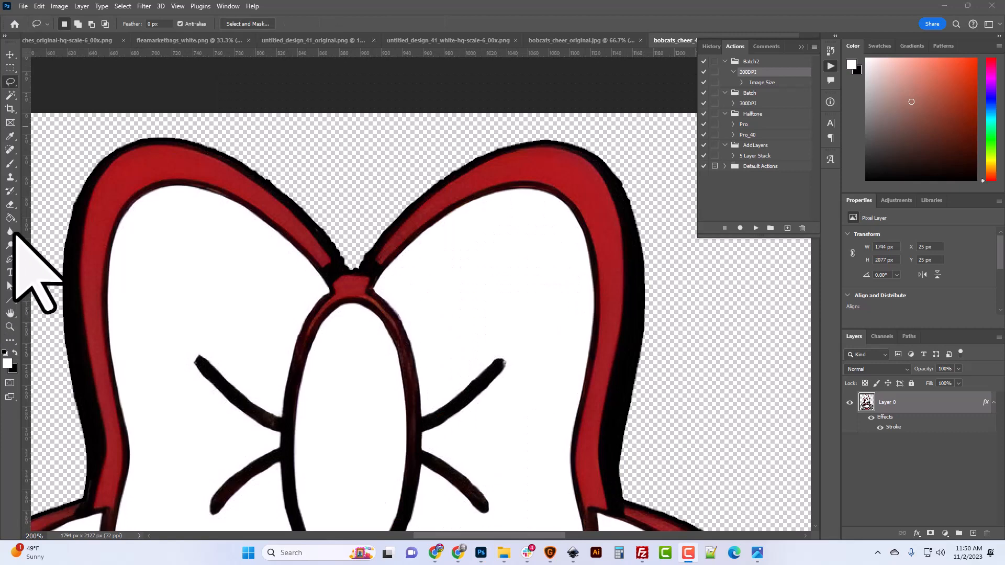
Clean up the jagged black outline in the notch above the bow's knot using the Eraser at 10 px.
click(10, 205)
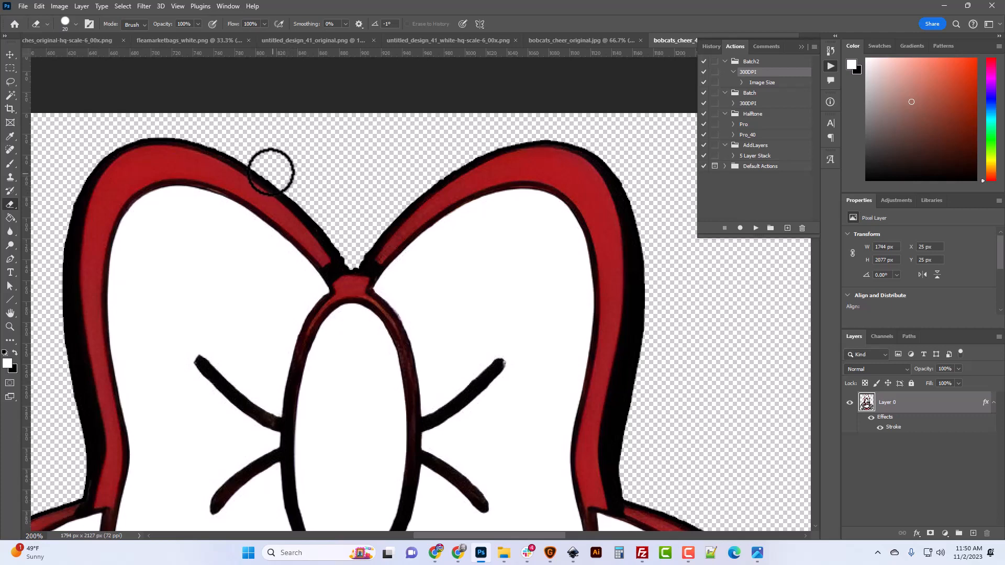
scroll(314, 197, down, 3)
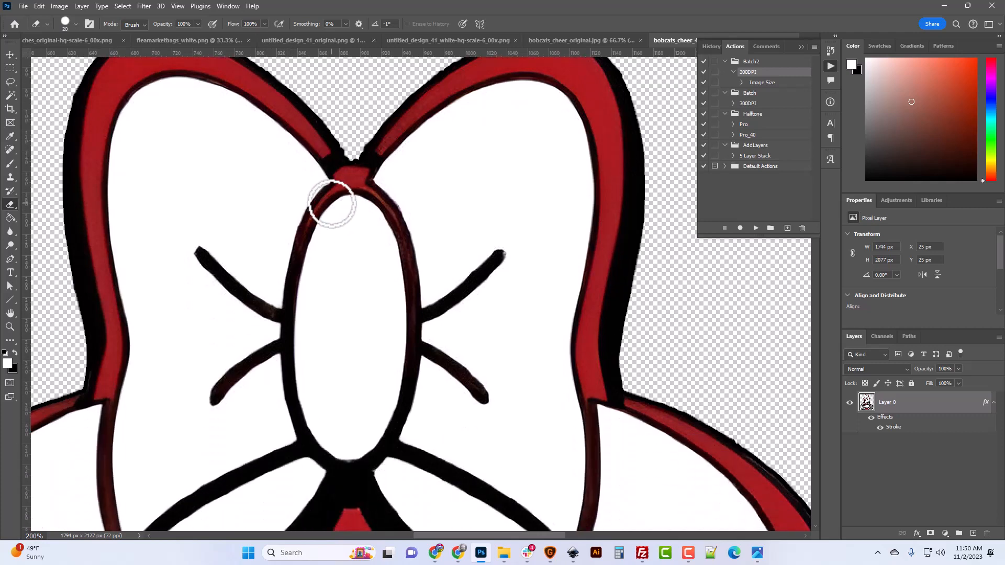
key(bracketright)
key(bracketleft)
key(bracketleft)
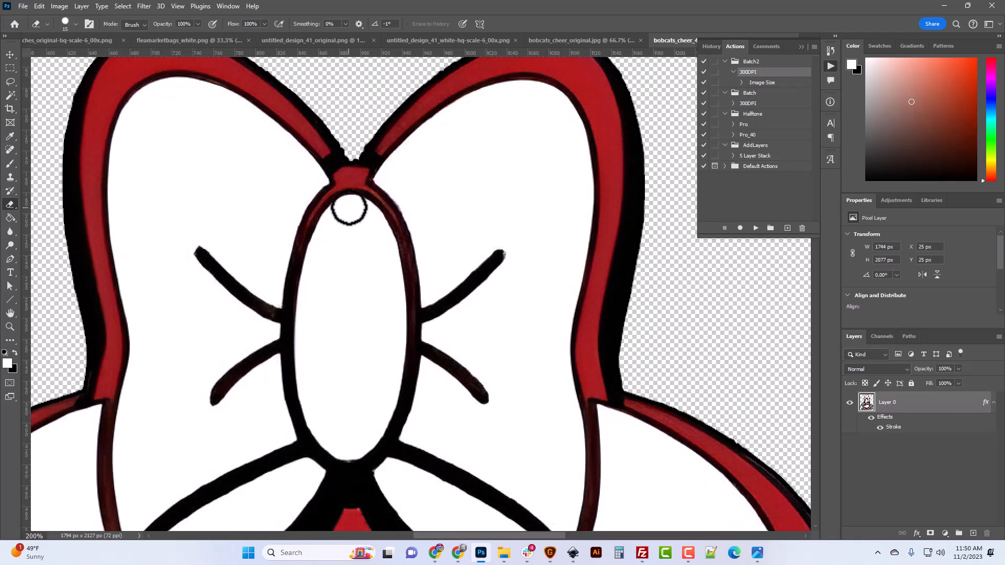
scroll(344, 180, up, 1)
key(ctrl+equal)
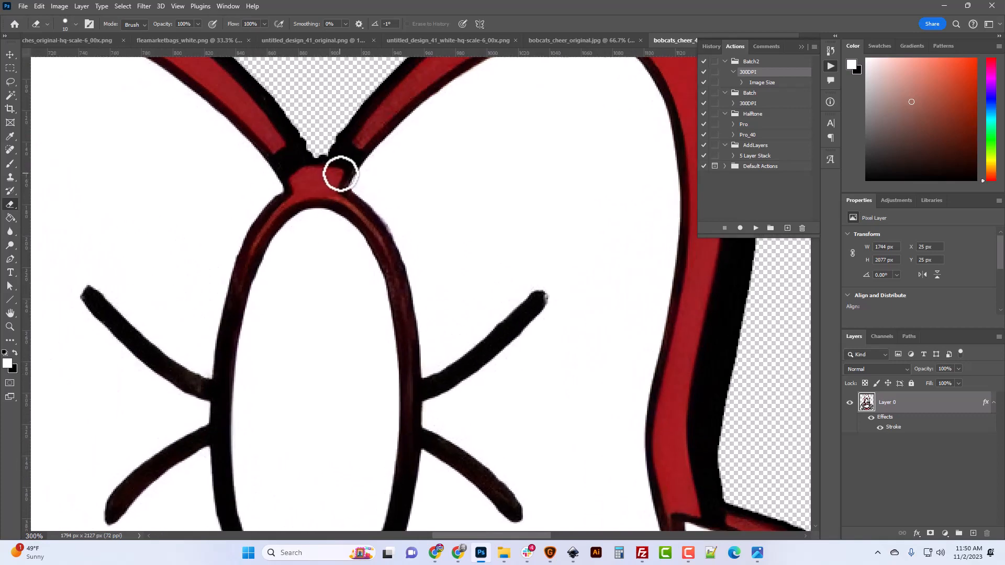
scroll(340, 174, up, 1)
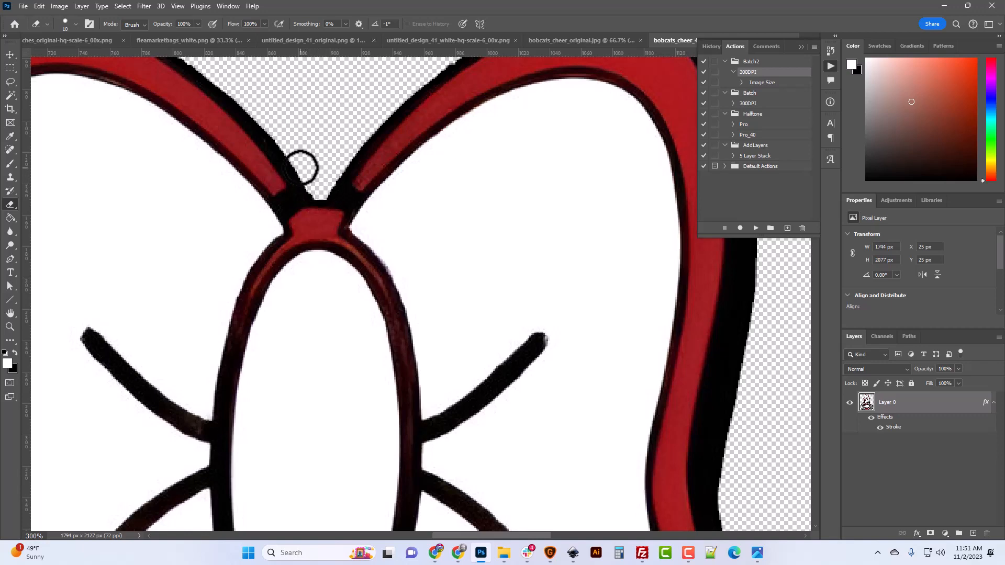
scroll(293, 132, up, 3)
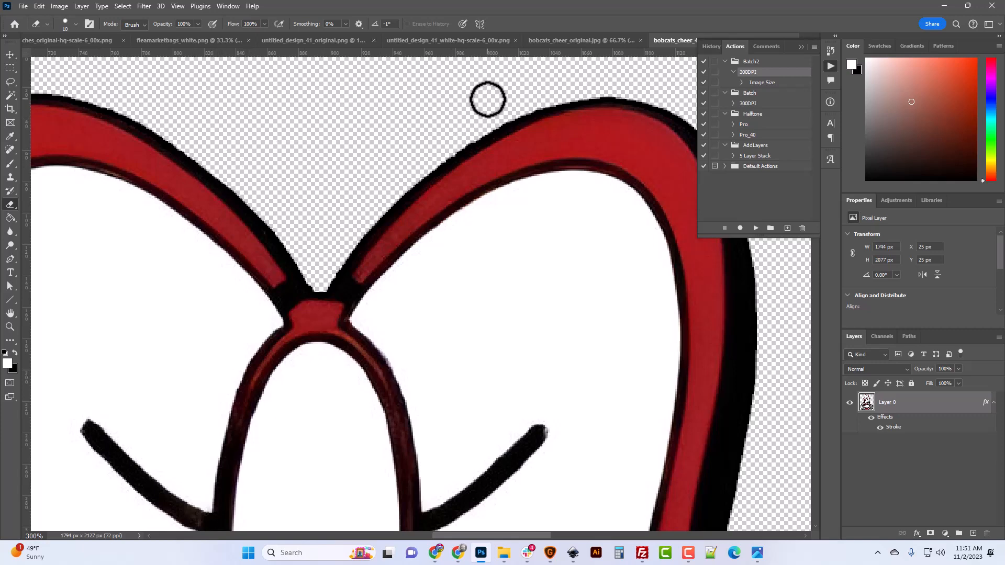
Review the whole design at 50% zoom, from the bow down to the pom-poms and megaphone base.
key(ctrl+minus)
key(ctrl+minus)
key(ctrl+minus)
key(ctrl+minus)
scroll(523, 333, down, 2)
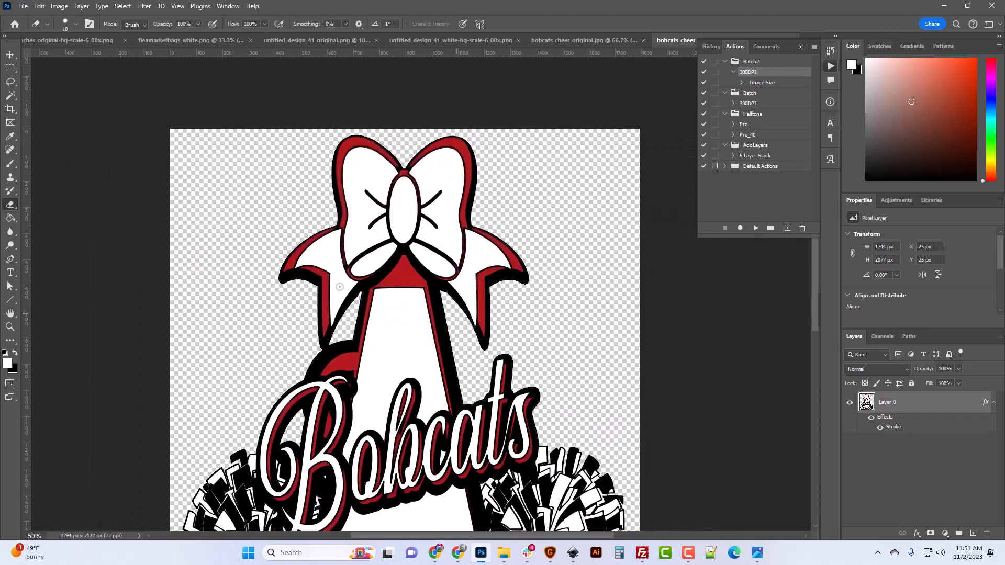
scroll(419, 335, down, 4)
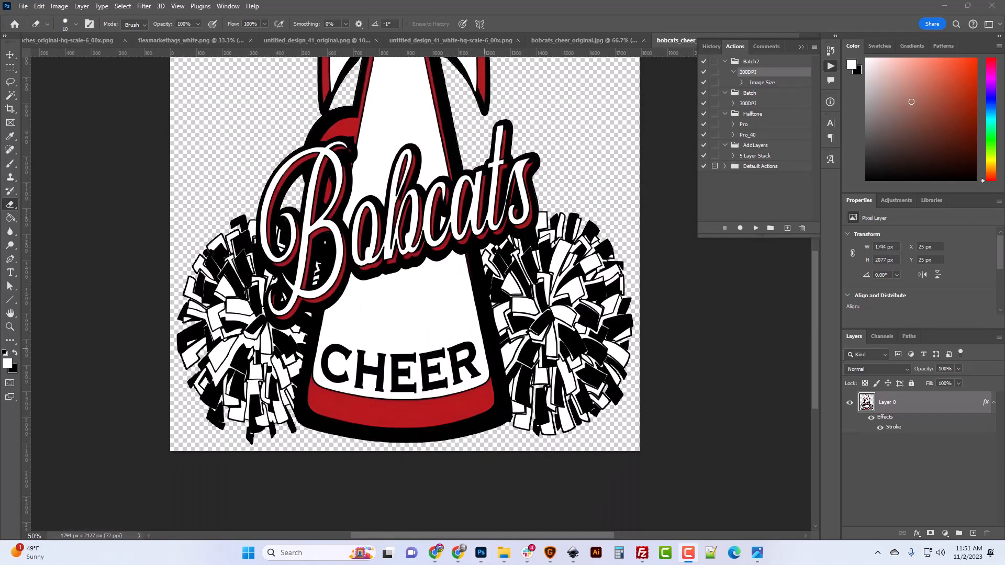
scroll(521, 317, up, 2)
scroll(518, 317, up, 2)
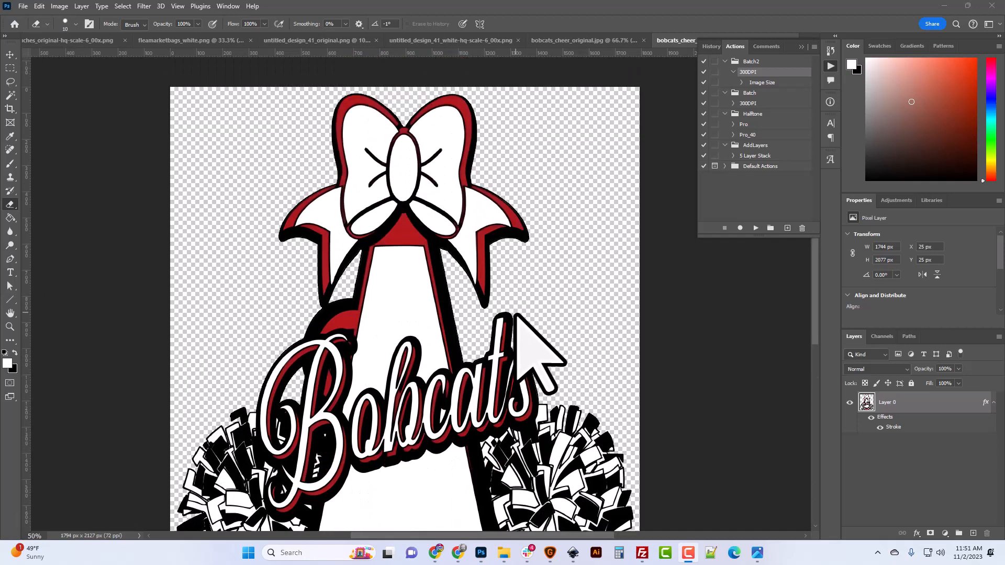
scroll(495, 335, down, 2)
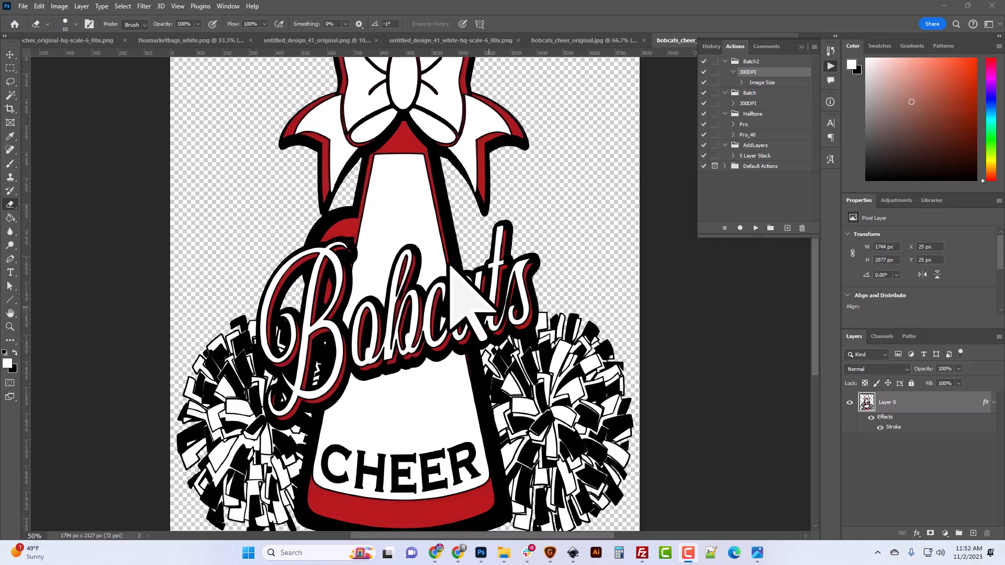
Rasterize the layer style of Layer 0 and duplicate the layer.
right_click(888, 404)
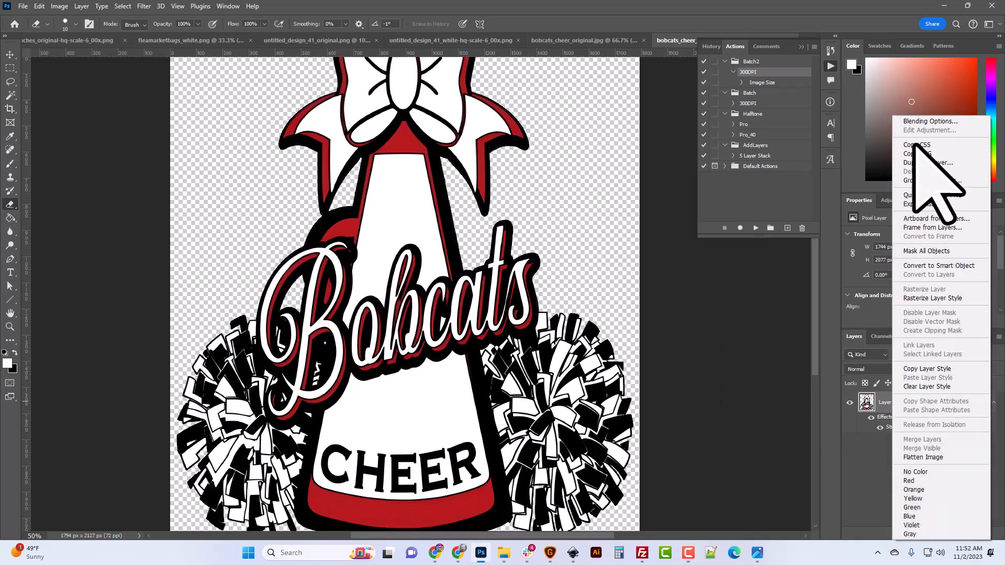
click(919, 297)
right_click(892, 410)
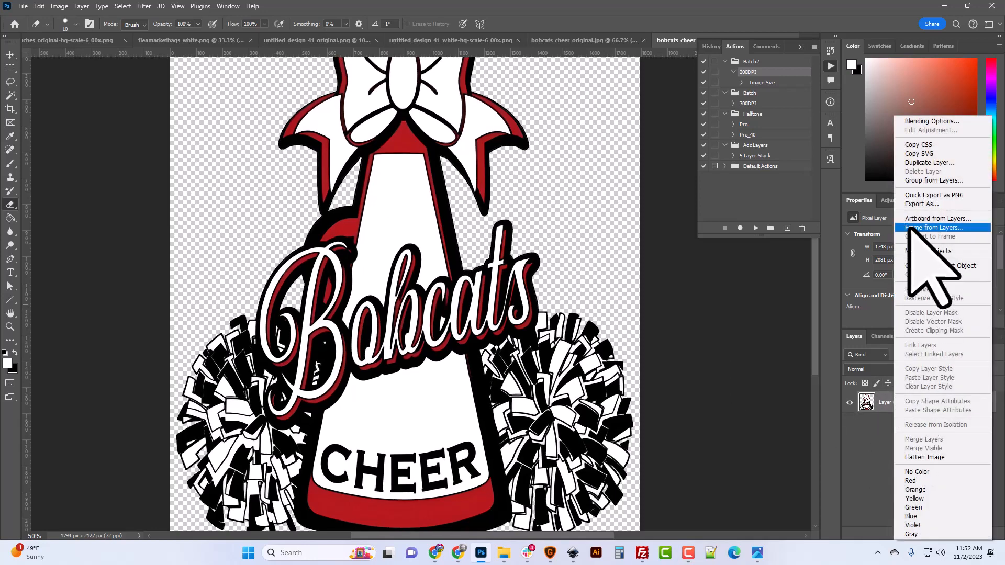
click(908, 162)
click(585, 153)
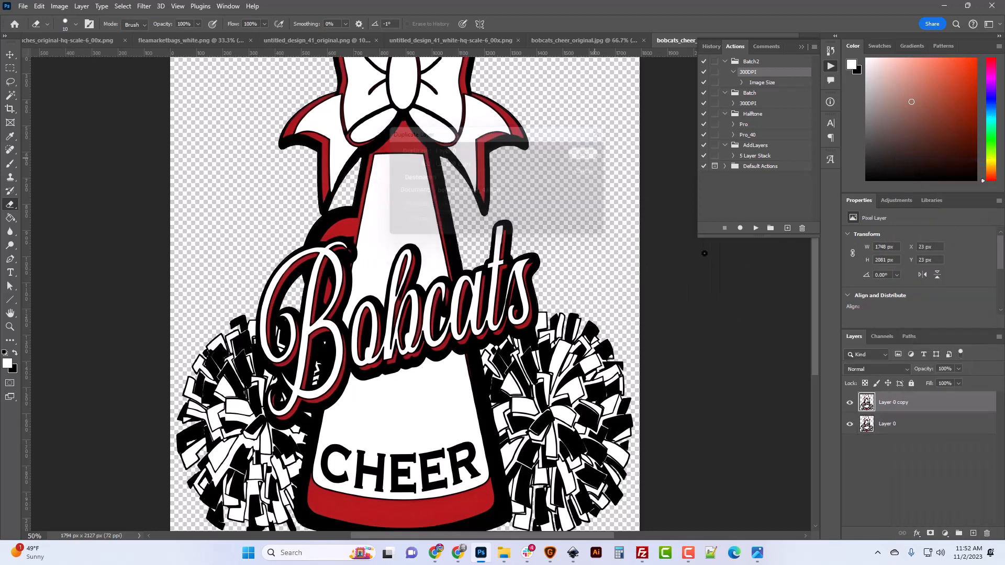
Place the duplicate beneath Layer 0 and rename it Black.
drag(886, 414, 897, 440)
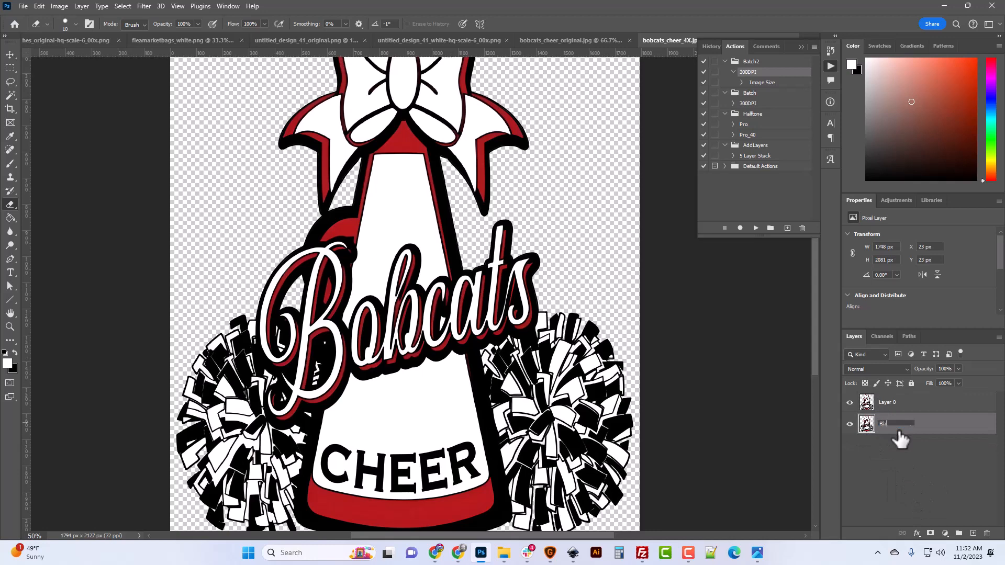
key(Return)
Apply a Color Overlay layer style in black (000000) to the Black layer.
right_click(896, 436)
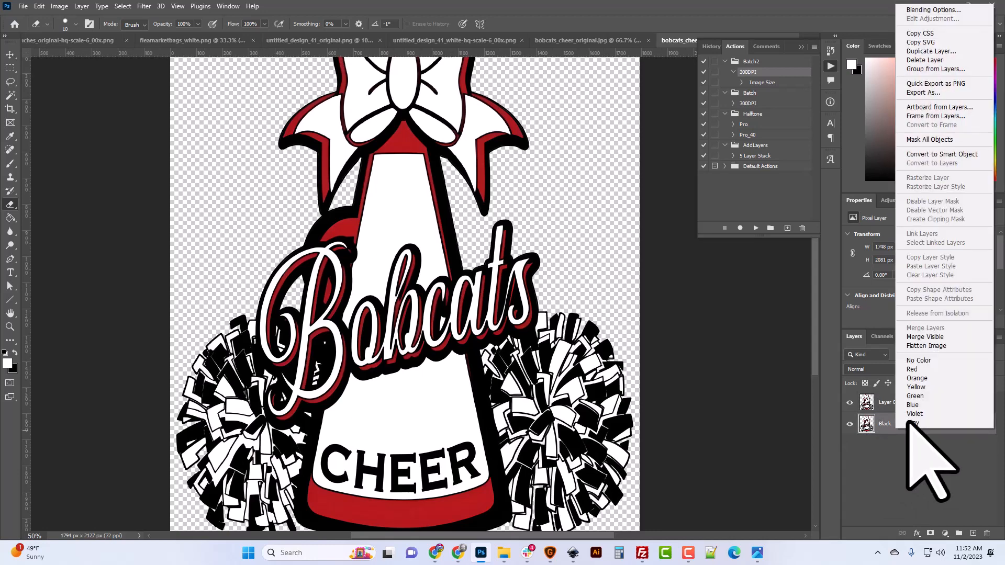
click(947, 11)
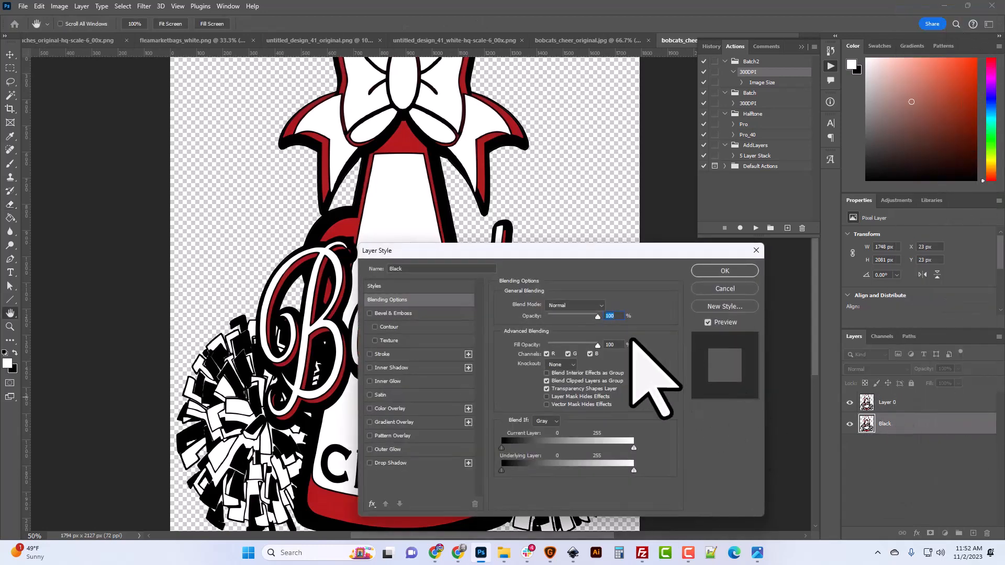
click(395, 407)
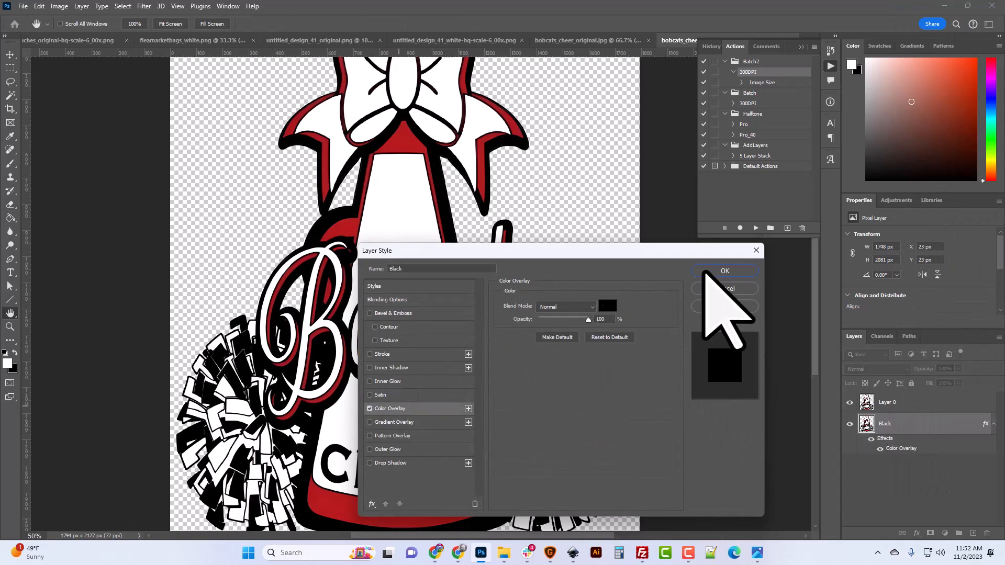
click(607, 305)
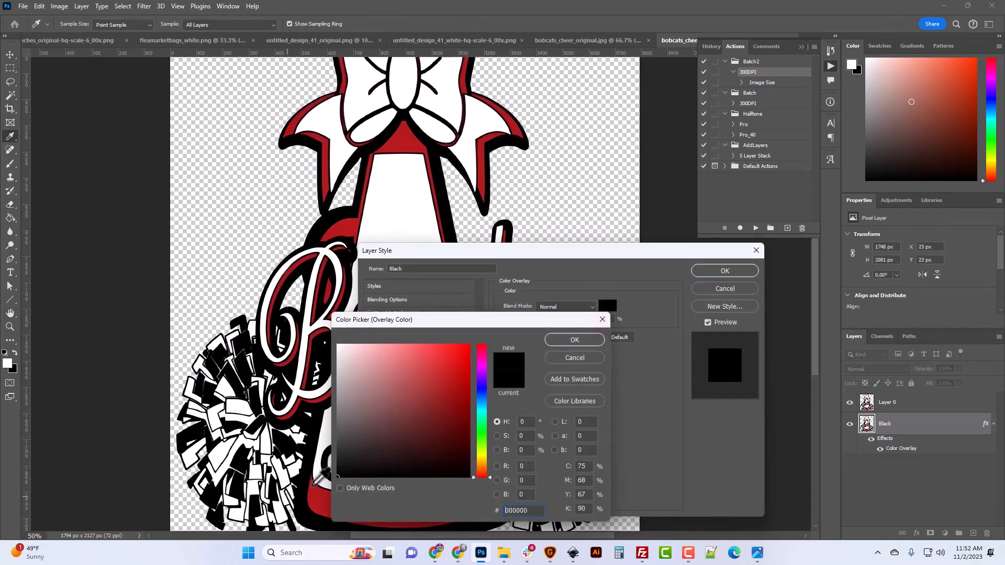
click(575, 340)
click(721, 273)
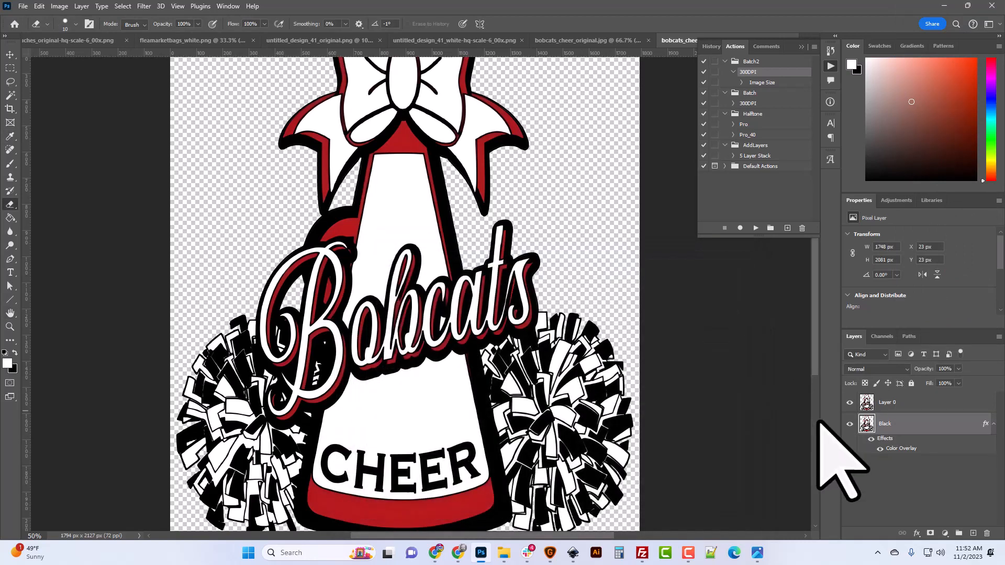
Hide Layer 0 to examine the black silhouette for gaps around the pom-poms, and show it again.
click(849, 402)
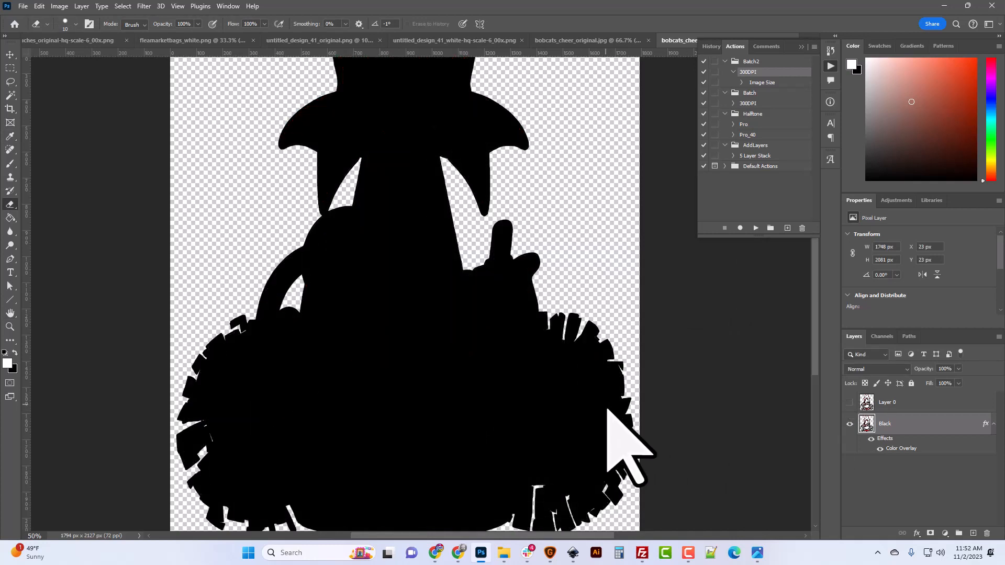
scroll(607, 407, down, 4)
scroll(606, 404, up, 4)
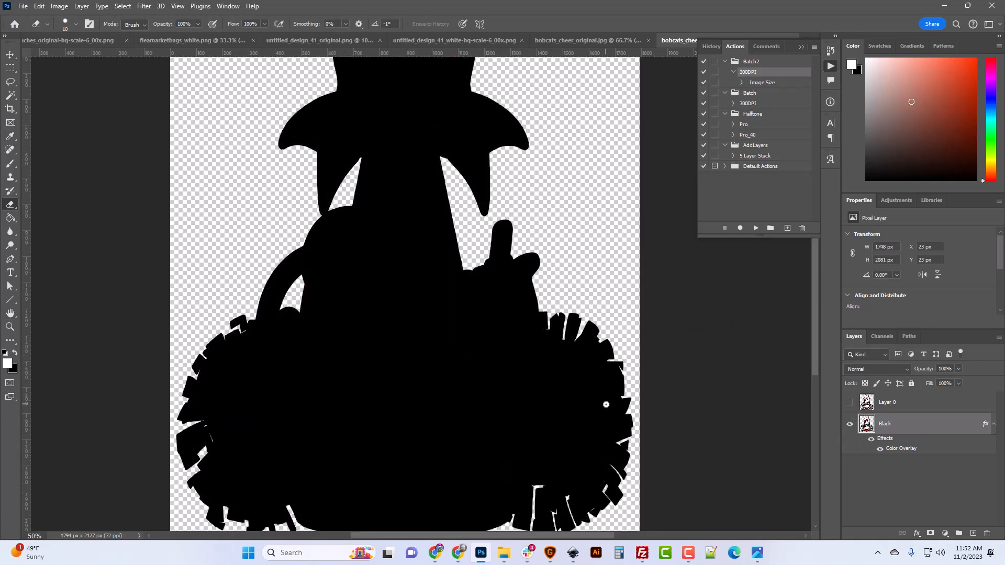
scroll(606, 405, up, 2)
scroll(606, 404, down, 2)
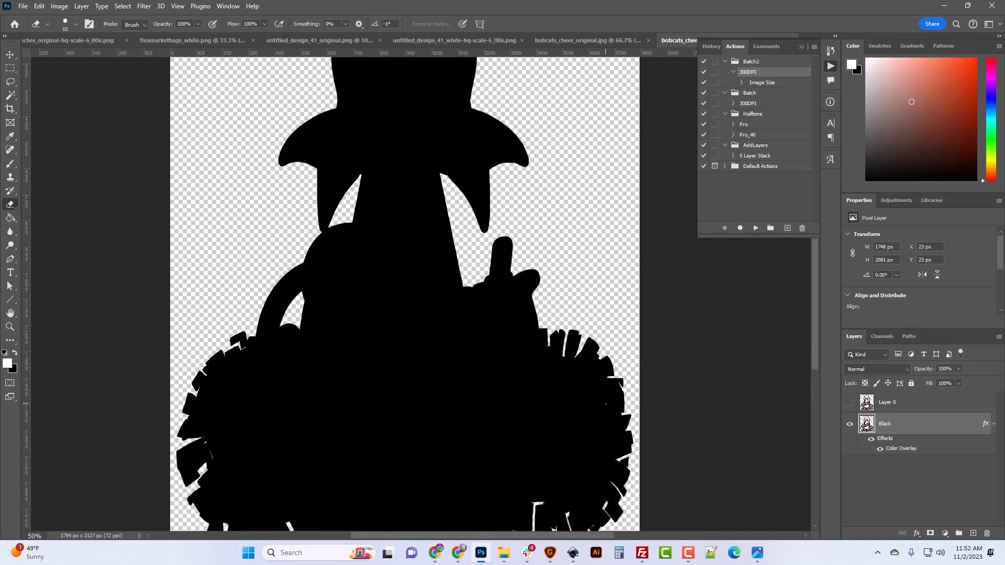
scroll(606, 404, down, 2)
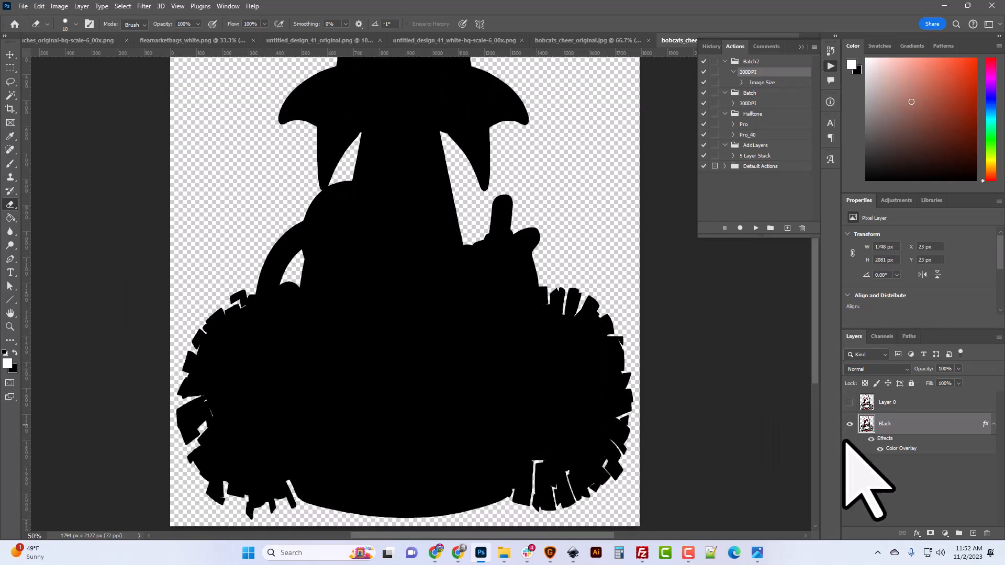
click(850, 402)
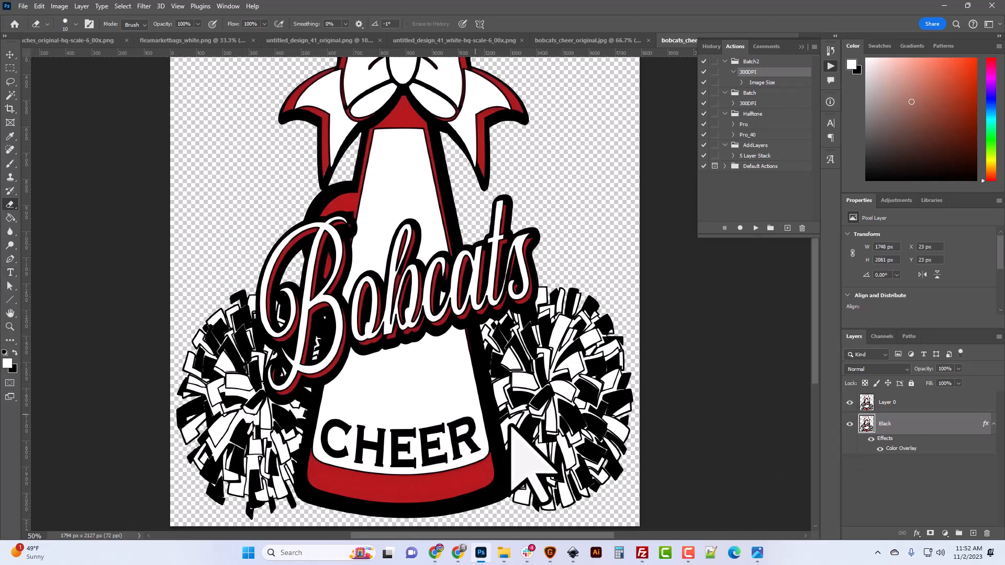
Select all red areas of the design using the Magic Wand with a tolerance of 90 and Contiguous turned off.
scroll(481, 394, up, 1)
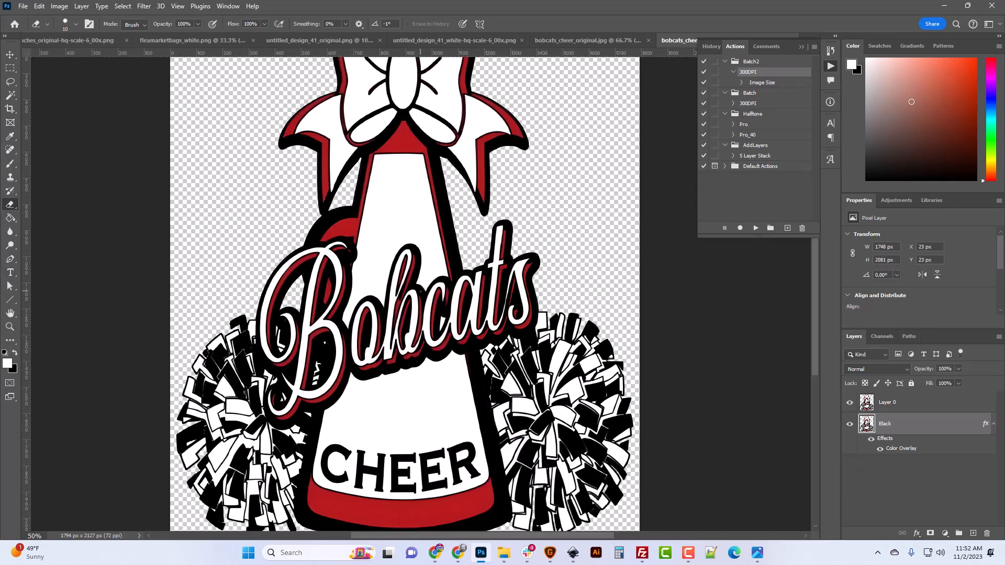
scroll(481, 393, up, 3)
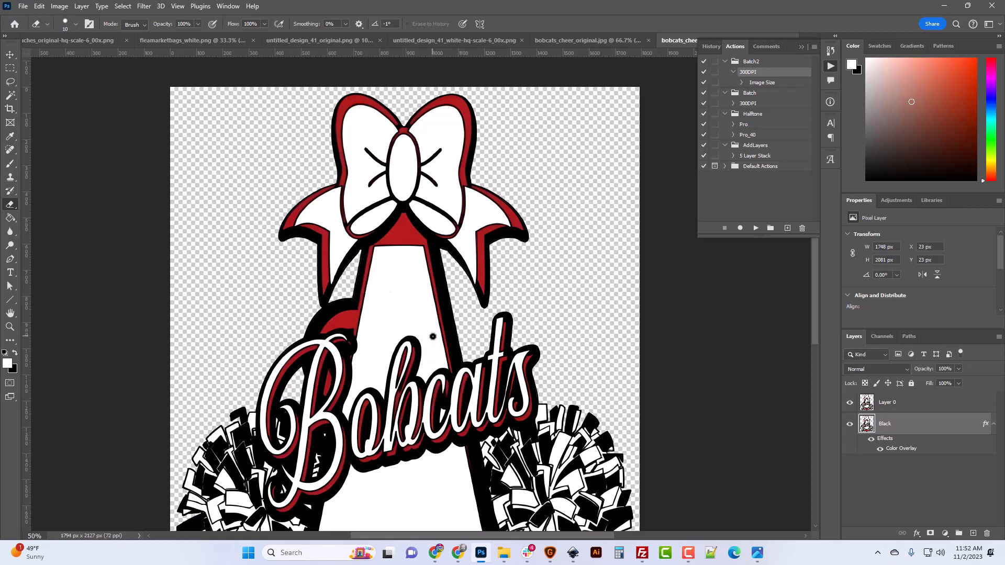
click(10, 95)
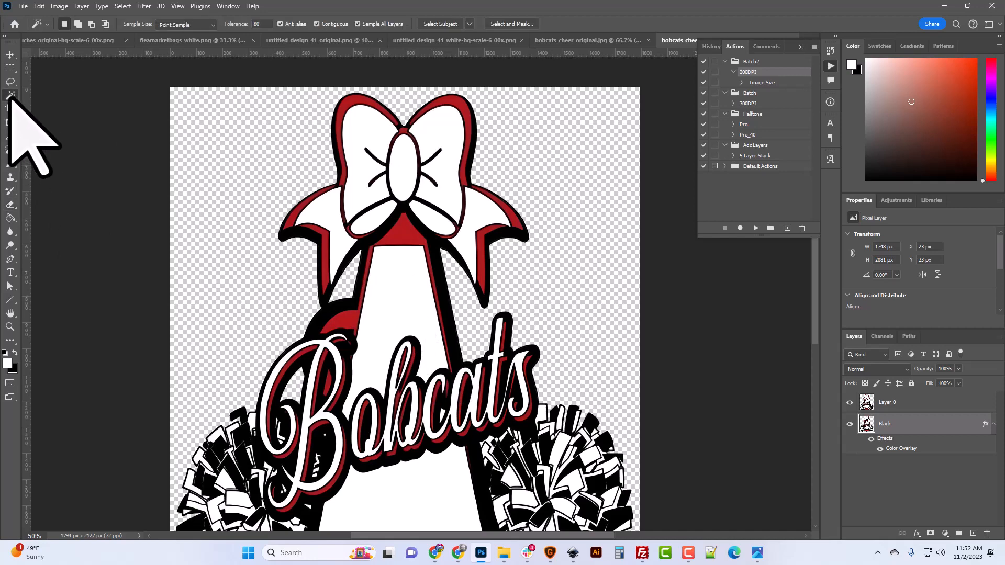
click(257, 23)
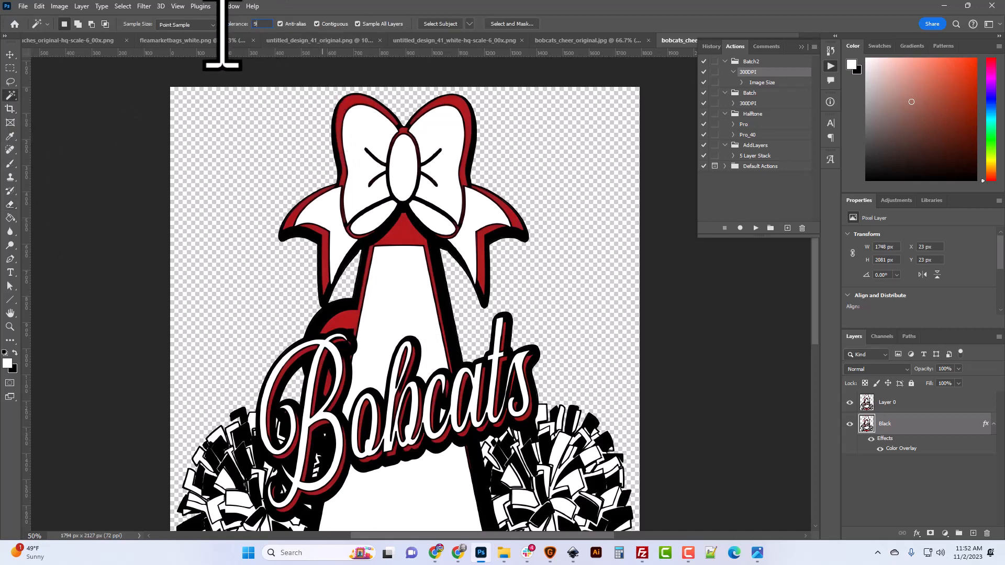
text(90)
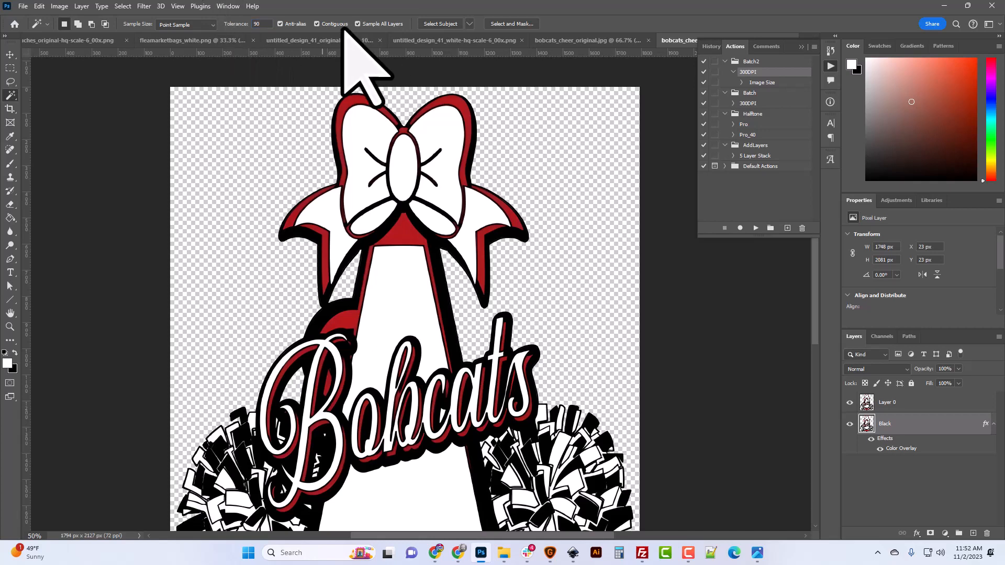
click(316, 24)
click(372, 104)
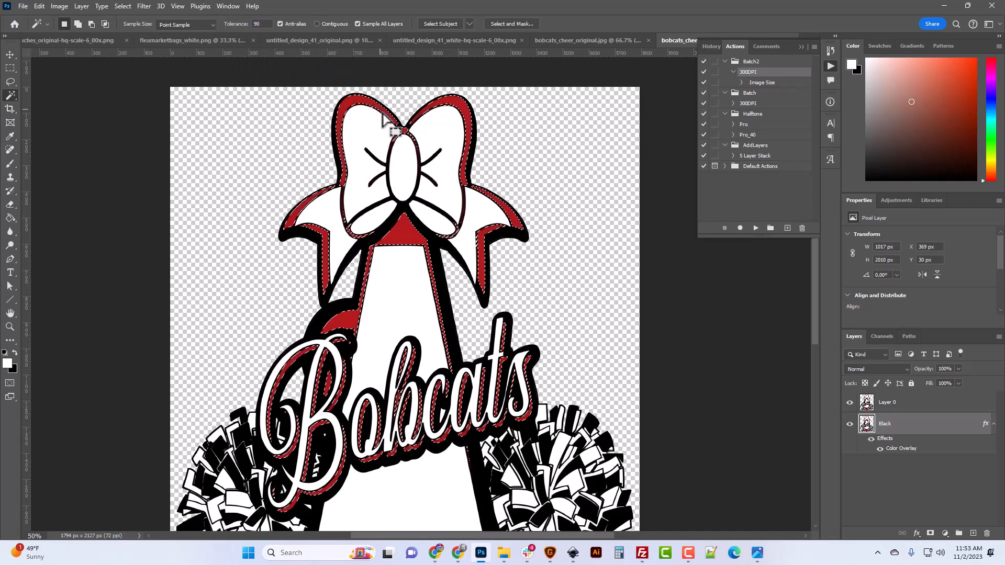
Subtract the stray fragment along the inner lower edge of the bow's small right loop from the selection with the Lasso.
scroll(456, 310, down, 5)
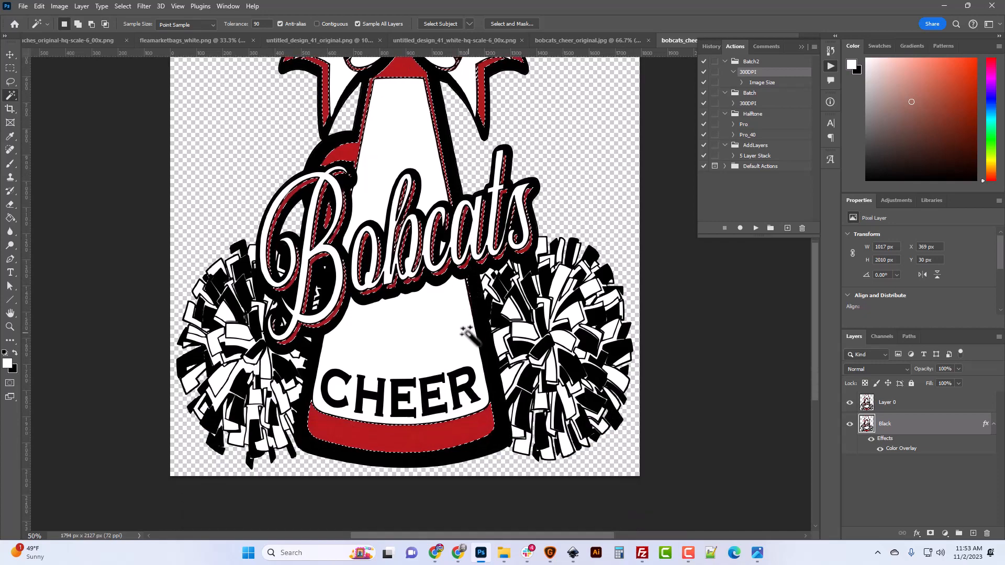
scroll(467, 329, up, 2)
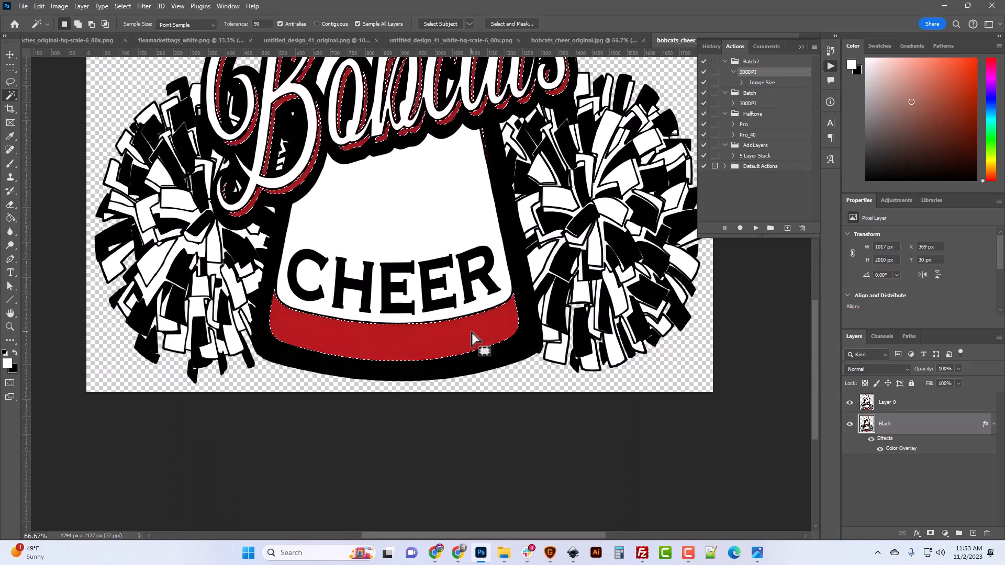
scroll(472, 333, up, 5)
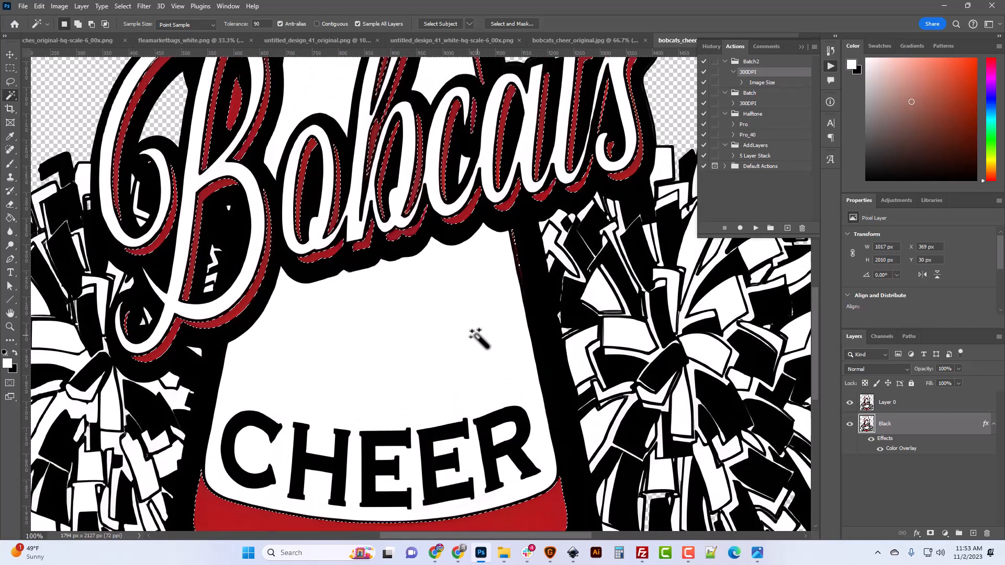
scroll(477, 338, up, 5)
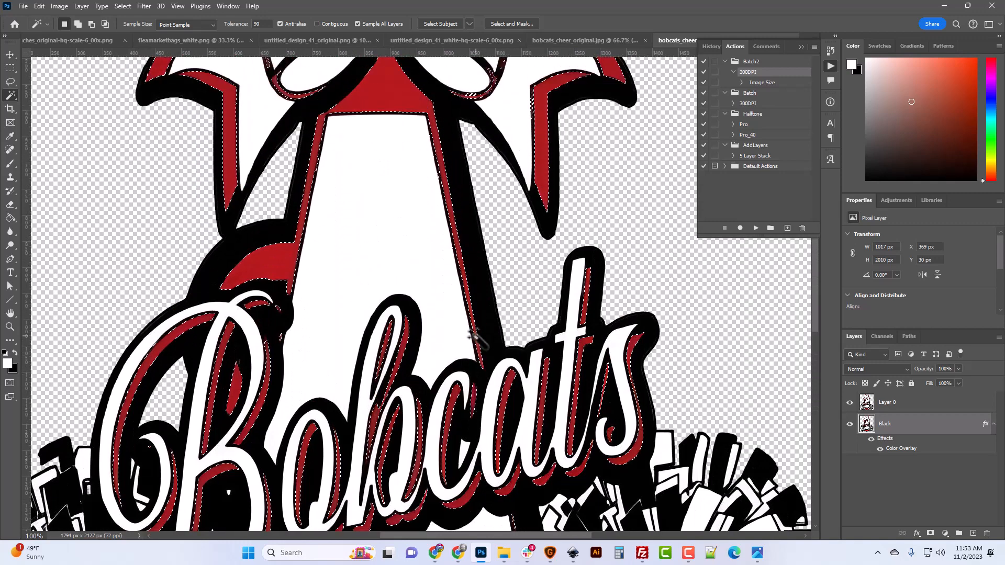
scroll(475, 335, up, 3)
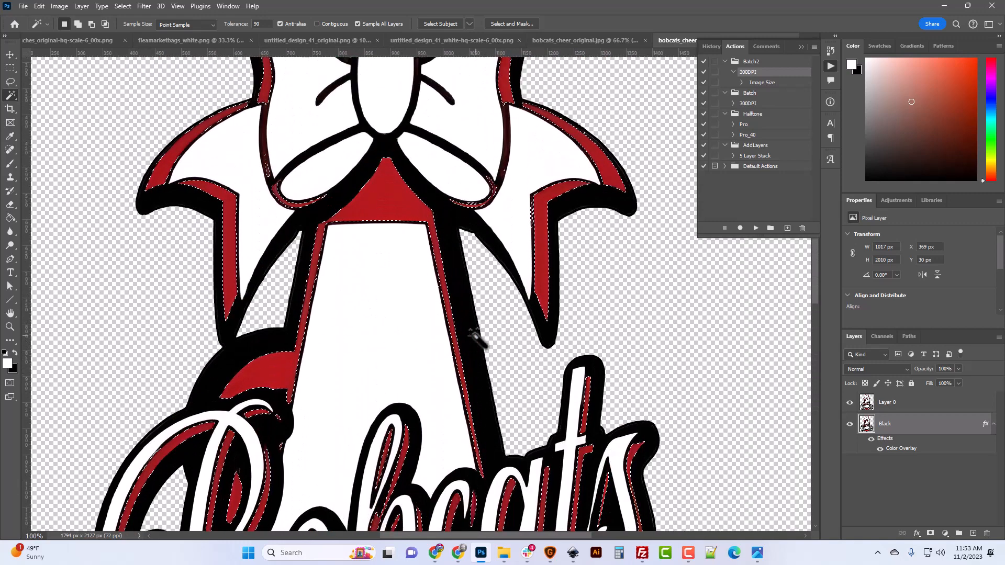
key(ctrl+plus)
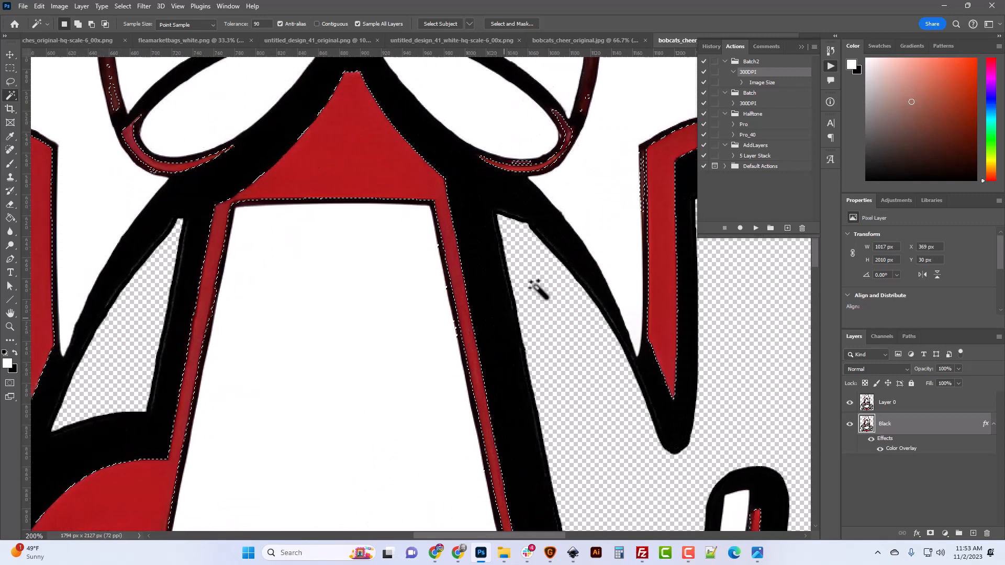
click(10, 82)
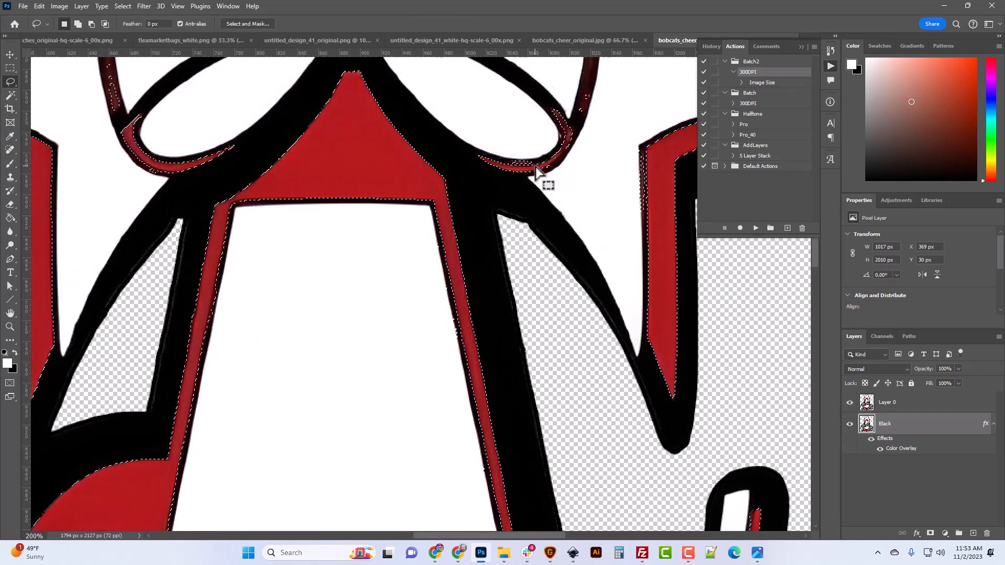
key(ctrl+plus)
scroll(572, 159, up, 1)
key(shift)
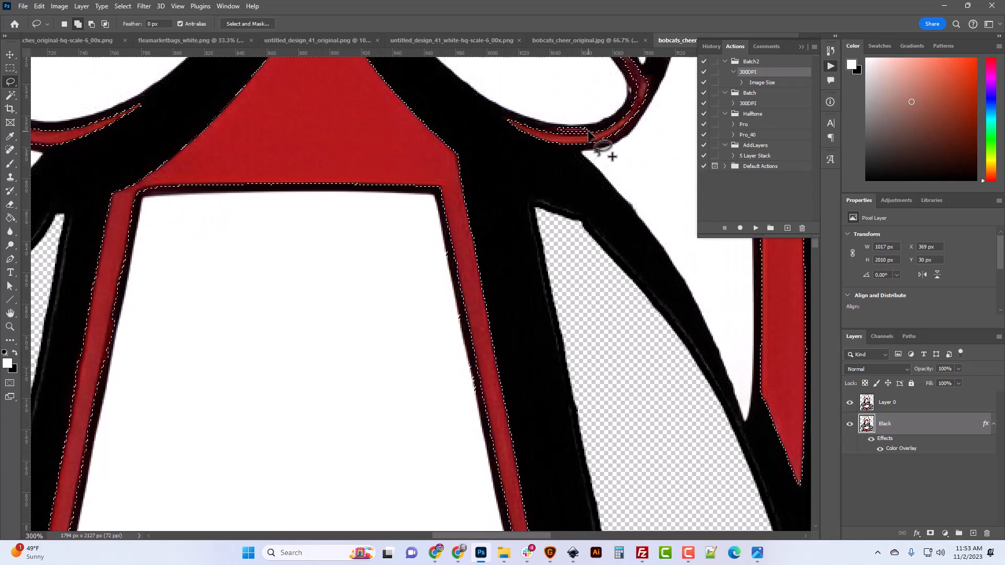
key(alt)
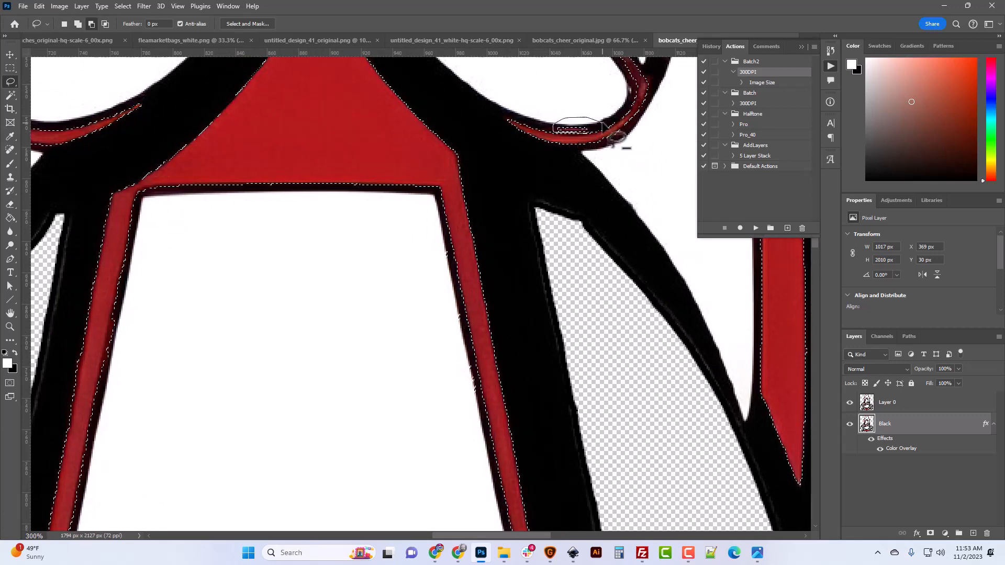
drag(608, 135, 610, 136)
Subtract the stray specks on the dark vertical line above the small right loop from the selection.
scroll(625, 142, up, 2)
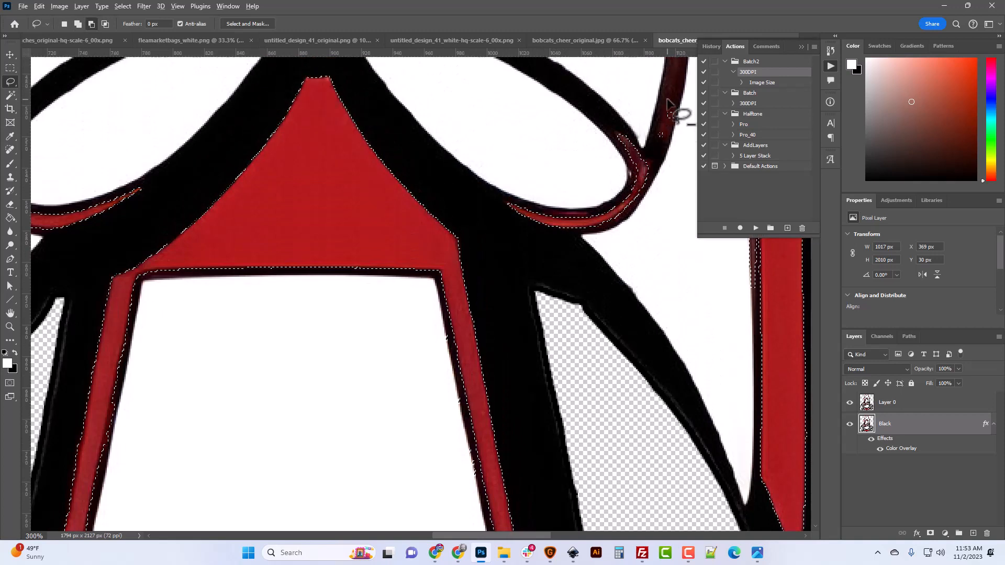
key(alt)
mouse_move(667, 99)
mouse_down()
mouse_move(658, 137)
mouse_move(665, 95)
mouse_up()
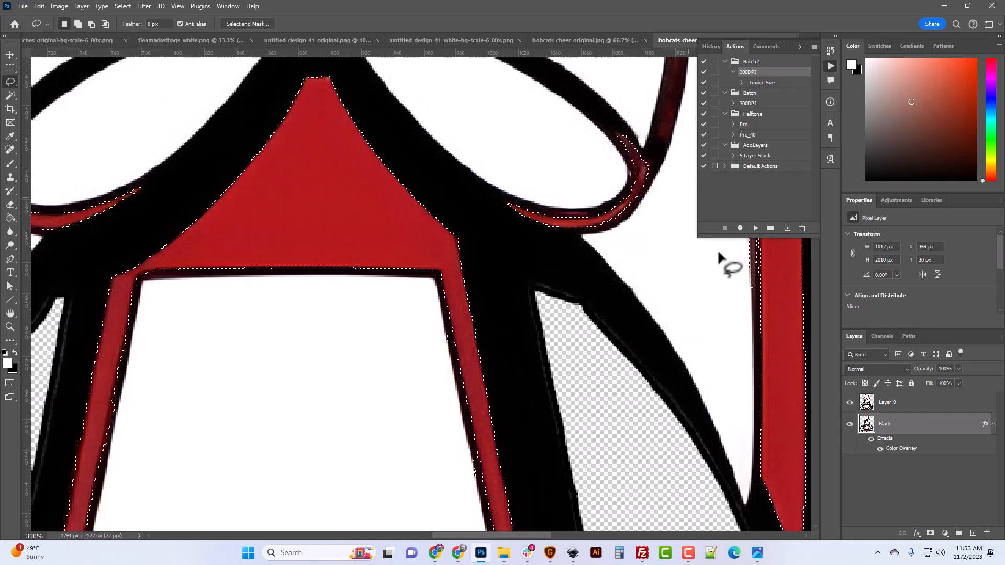
Subtract the thin sliver along the inner edge of the right ribbon tail from the selection with the Rectangular Marquee.
scroll(767, 337, down, 2)
scroll(766, 338, up, 3)
scroll(764, 340, up, 3)
scroll(762, 343, down, 2)
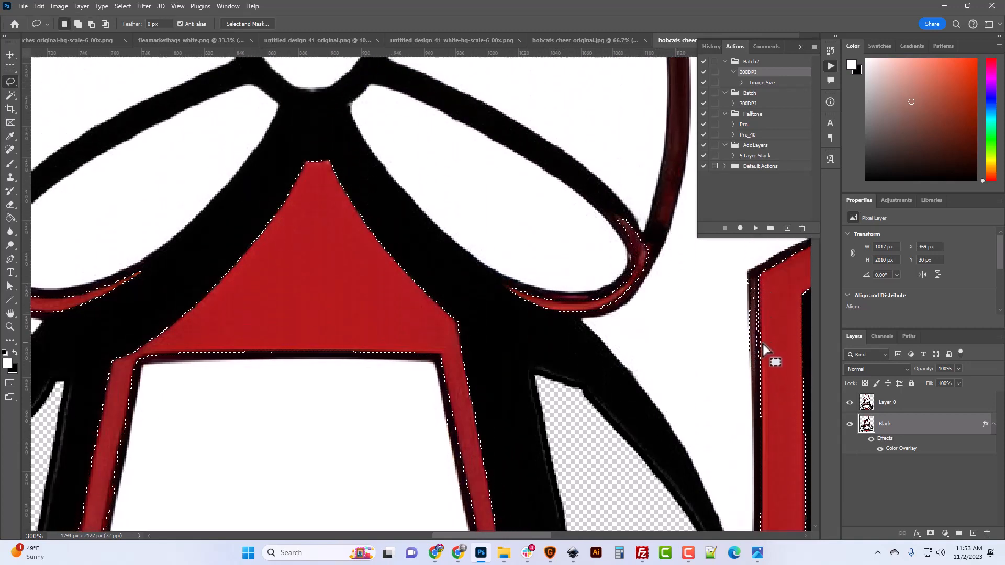
click(10, 68)
key(alt)
mouse_move(721, 263)
mouse_down()
mouse_move(743, 396)
mouse_move(758, 411)
mouse_up()
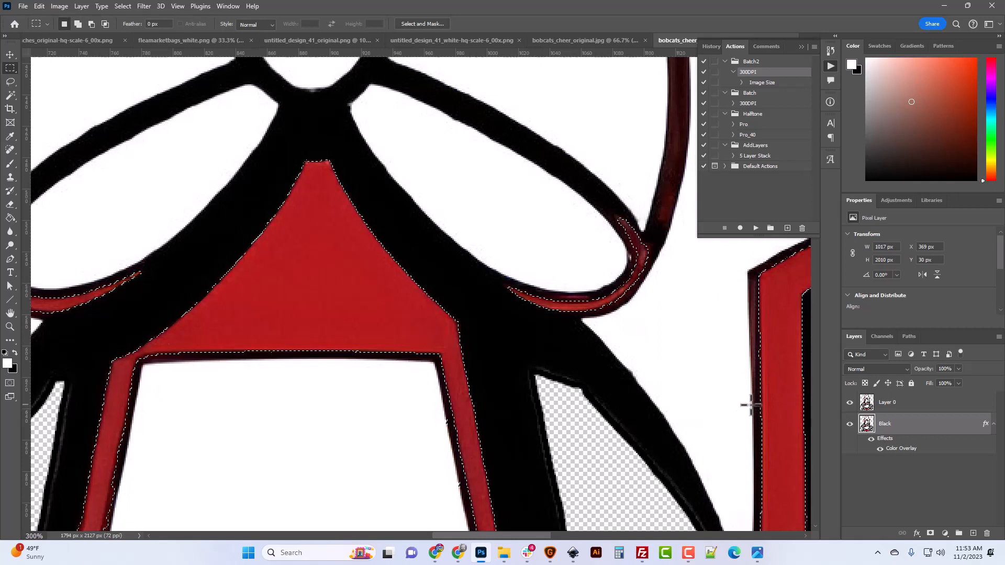
Subtract the stray specks on the dark vertical line above the bow's small left loop from the selection.
scroll(747, 413, up, 4)
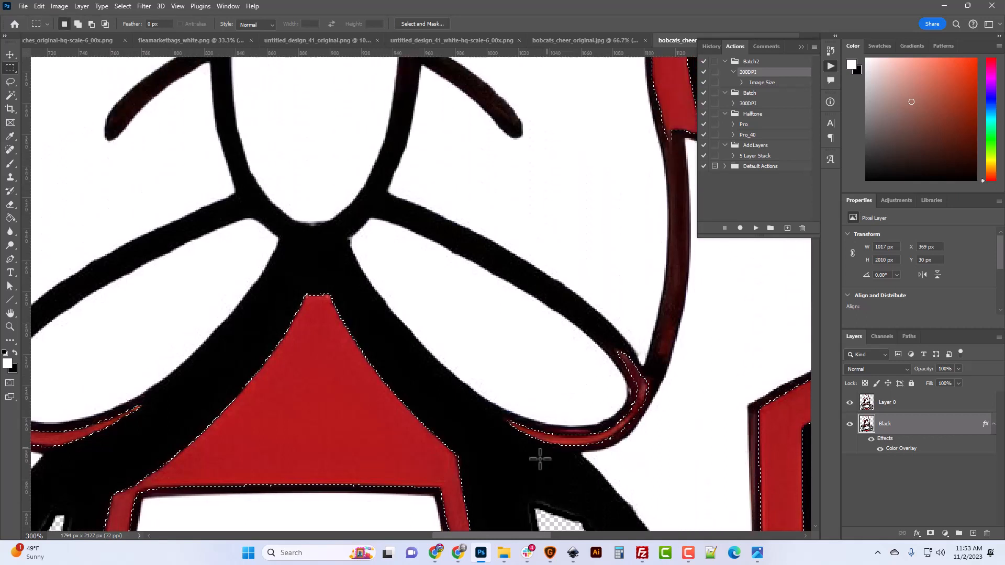
scroll(471, 534, left, 12)
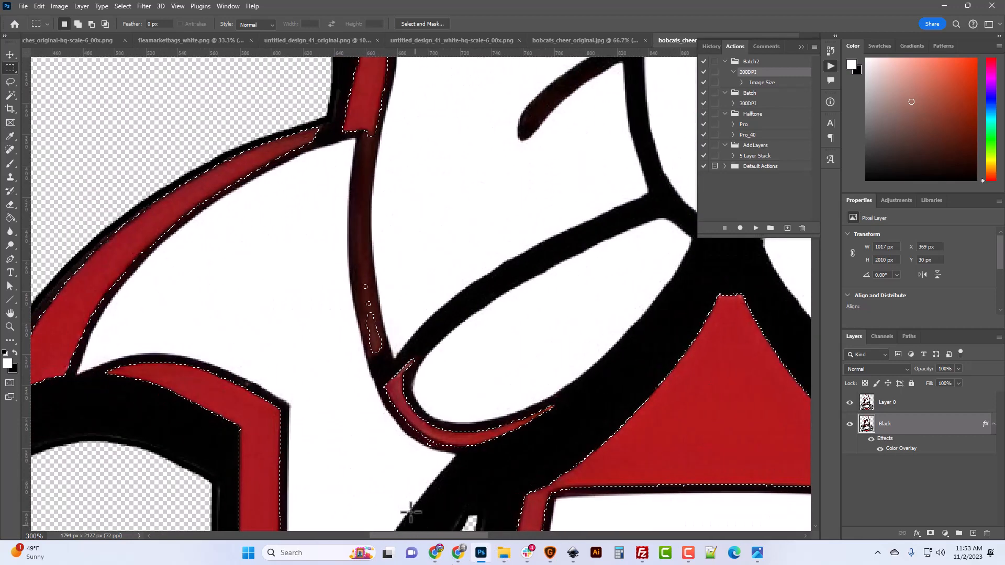
drag(337, 248, 400, 352)
Subtract the stray fragments along the megaphone's right edge, just below the Bobcats lettering, from the selection.
scroll(381, 356, down, 4)
scroll(439, 442, down, 16)
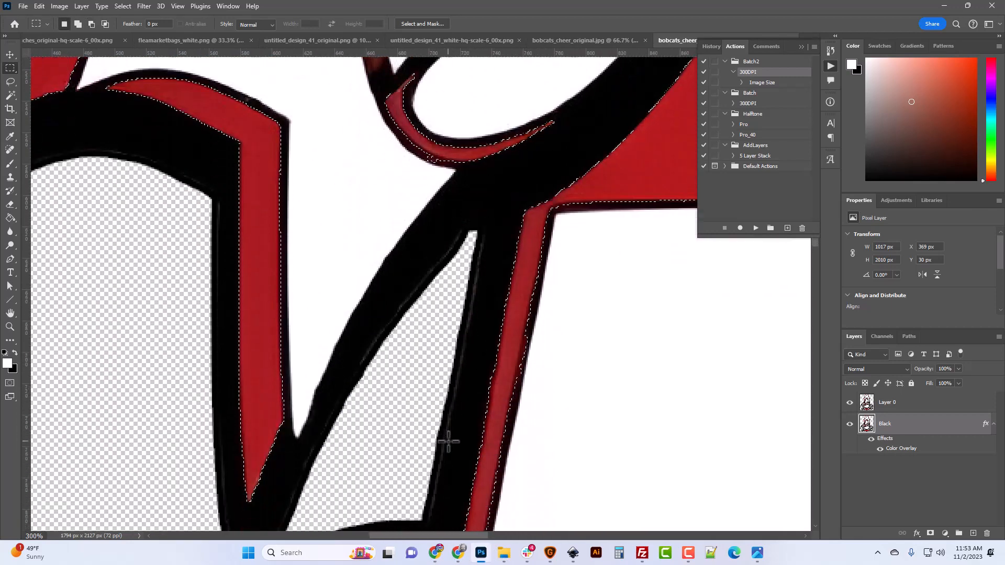
scroll(449, 445, down, 10)
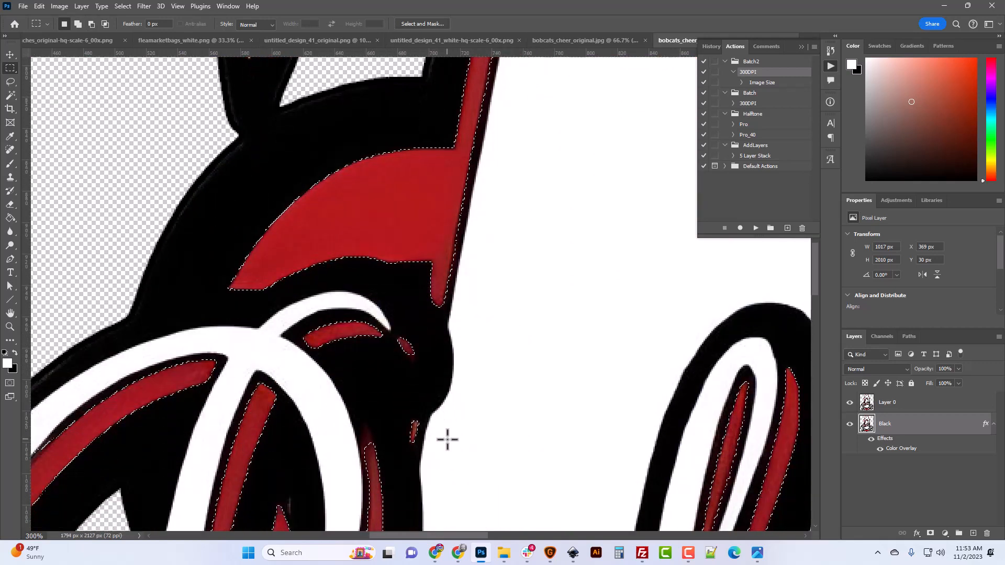
scroll(446, 439, down, 6)
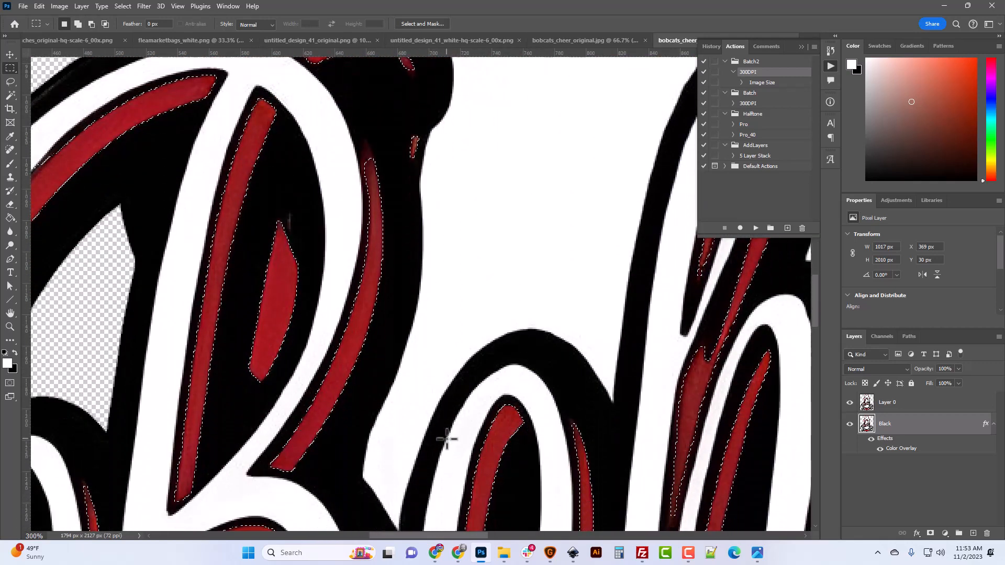
drag(454, 534, 539, 542)
scroll(561, 447, down, 1)
scroll(562, 447, down, 10)
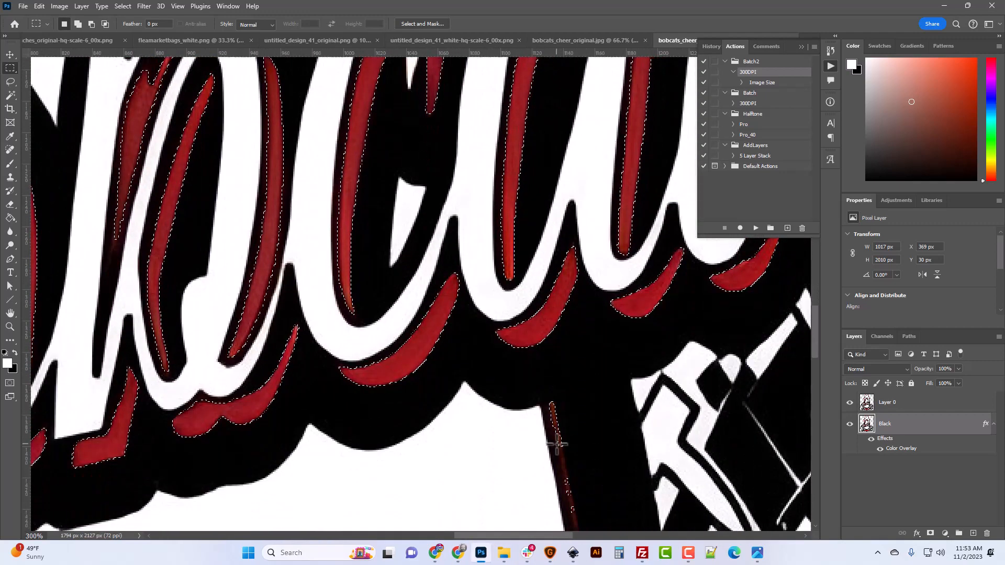
scroll(560, 453, down, 2)
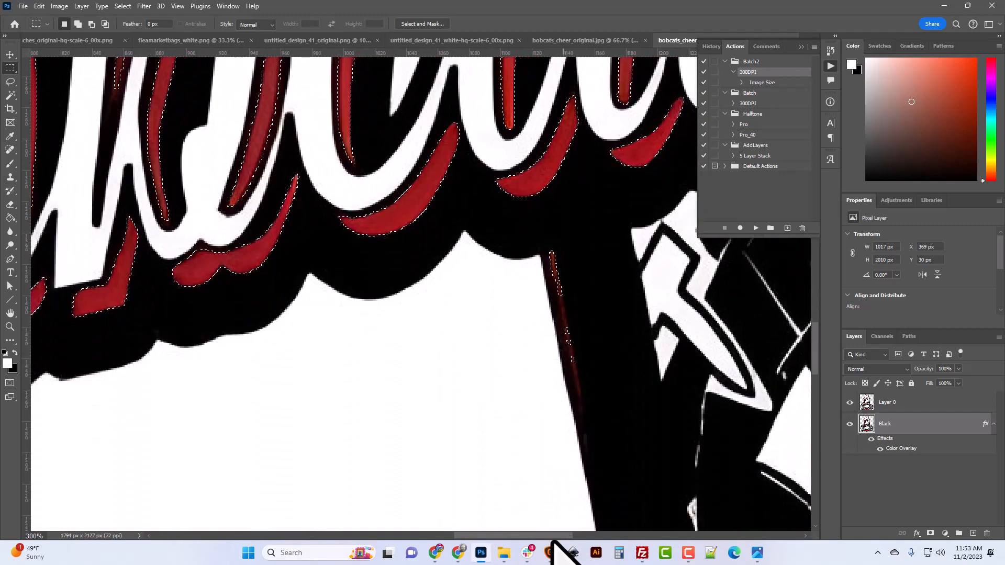
mouse_move(552, 542)
mouse_down()
mouse_move(478, 539)
mouse_move(559, 538)
mouse_up()
drag(500, 232, 579, 449)
Examine the red selection around the right pom-pom, the end of the Bobcats lettering and the bow for stray fragments.
scroll(571, 465, down, 3)
drag(545, 536, 675, 547)
scroll(556, 359, up, 10)
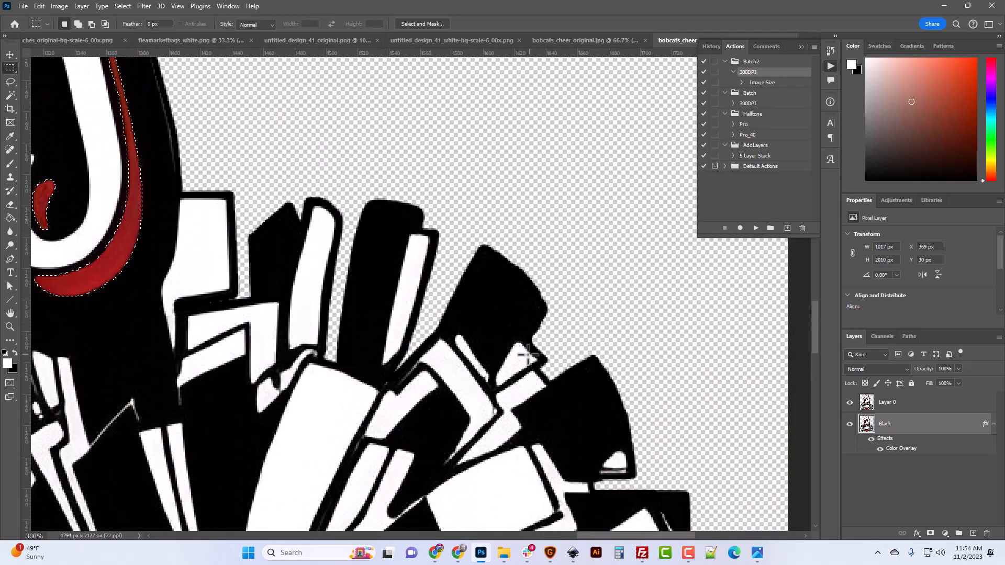
scroll(497, 354, up, 3)
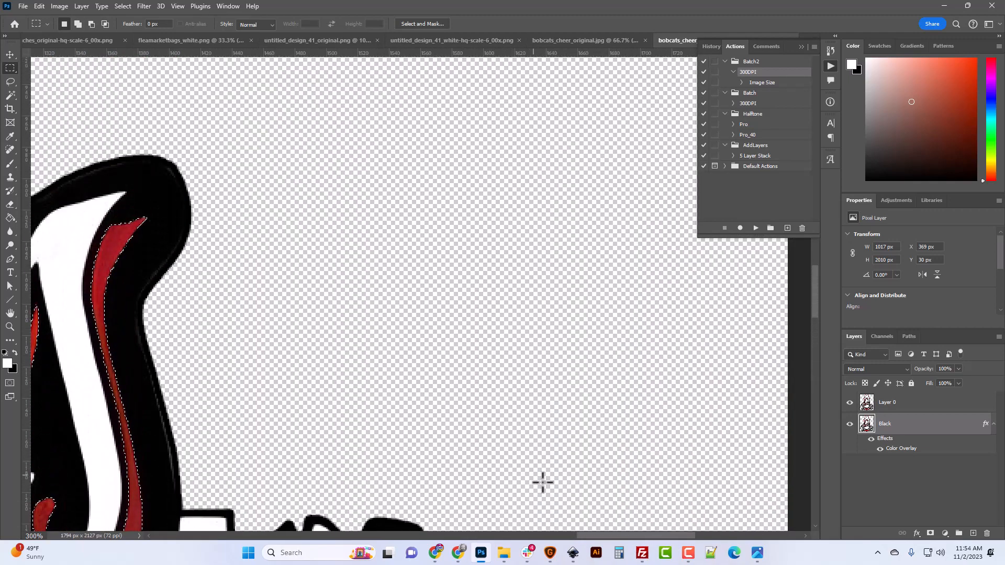
drag(639, 538, 556, 525)
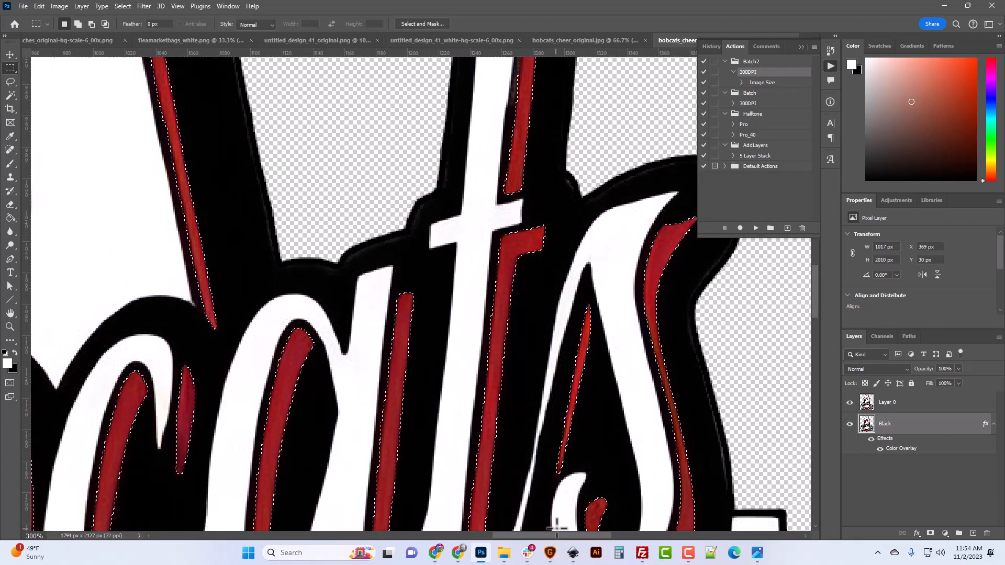
key(ctrl+minus)
key(ctrl+minus)
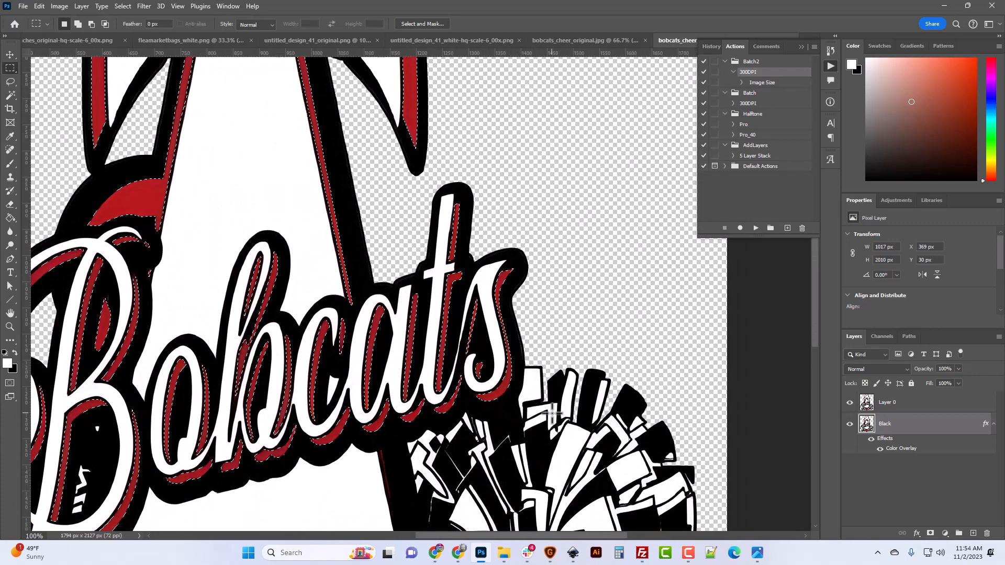
scroll(545, 394, up, 6)
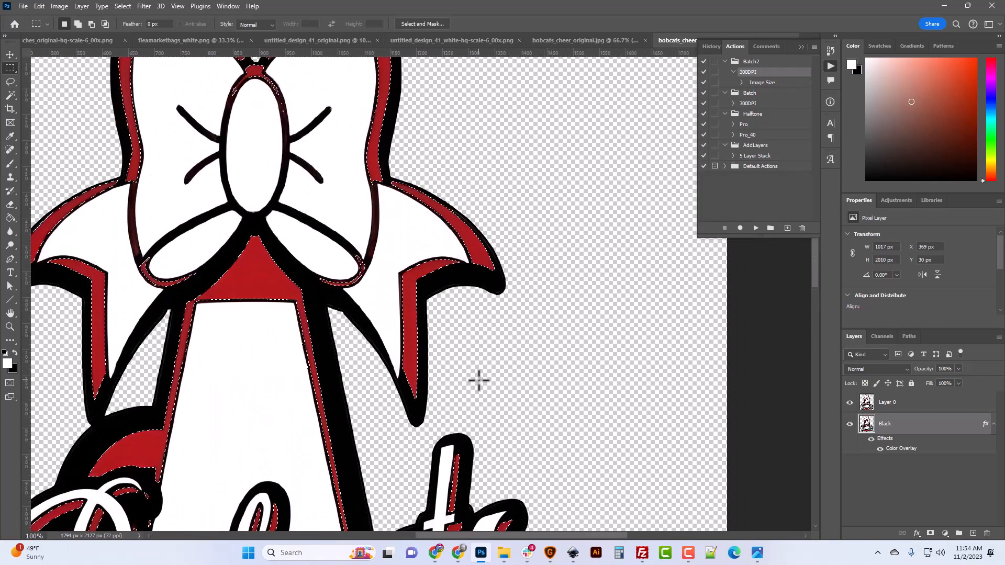
scroll(479, 381, up, 2)
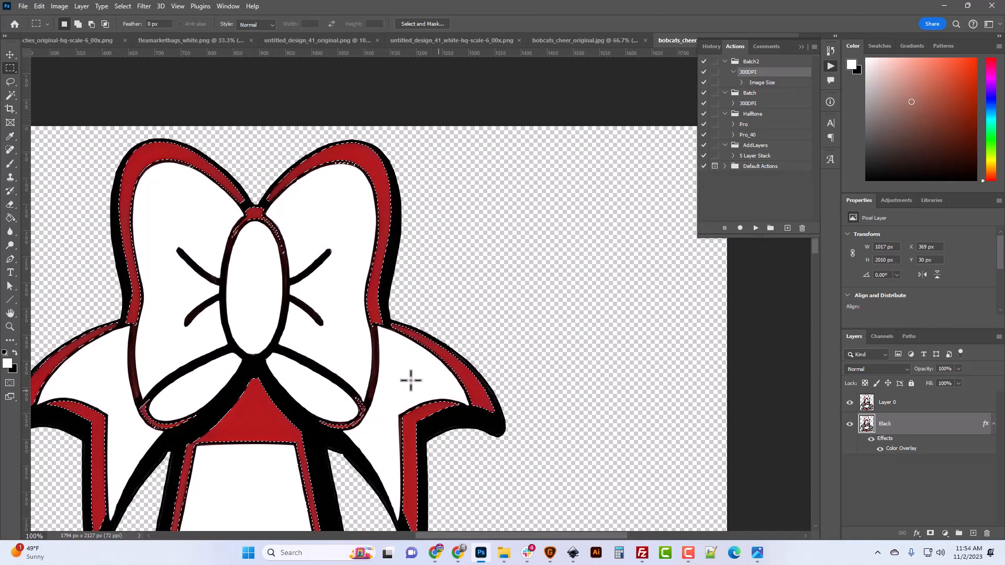
Subtract the small stray speck on the black upper outline of the right ribbon tail from the selection.
key(ctrl+plus)
key(ctrl+plus)
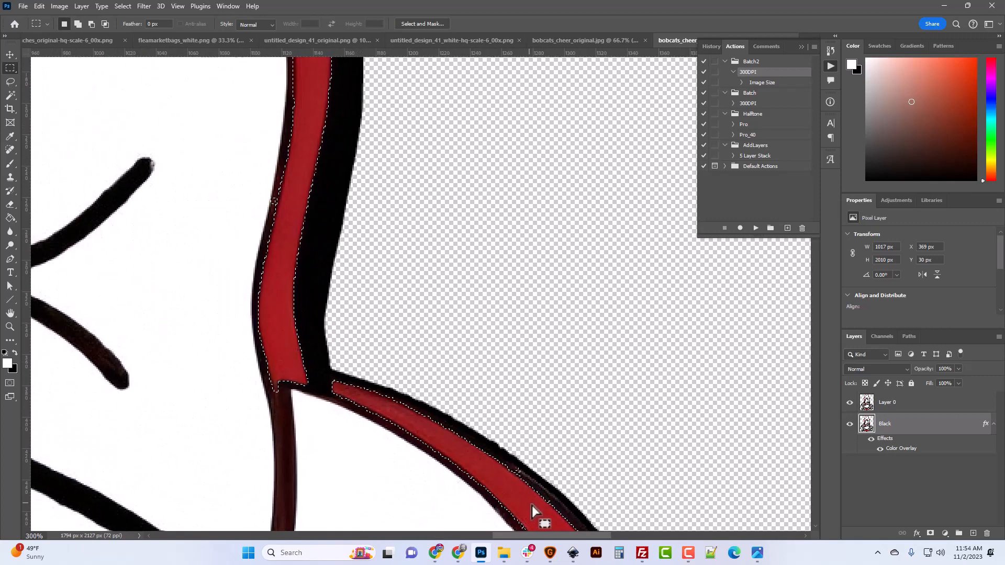
scroll(531, 534, left, 3)
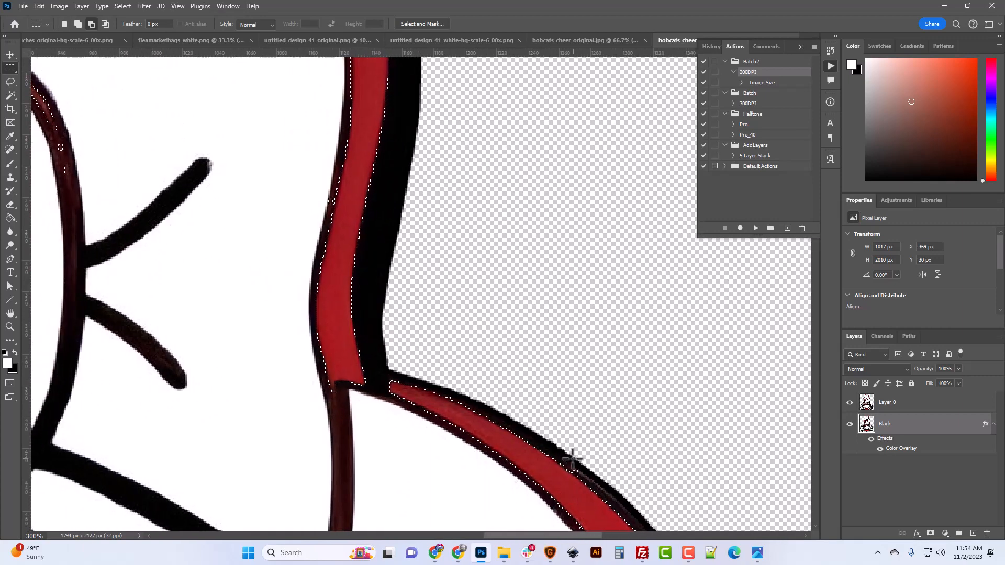
drag(572, 459, 582, 470)
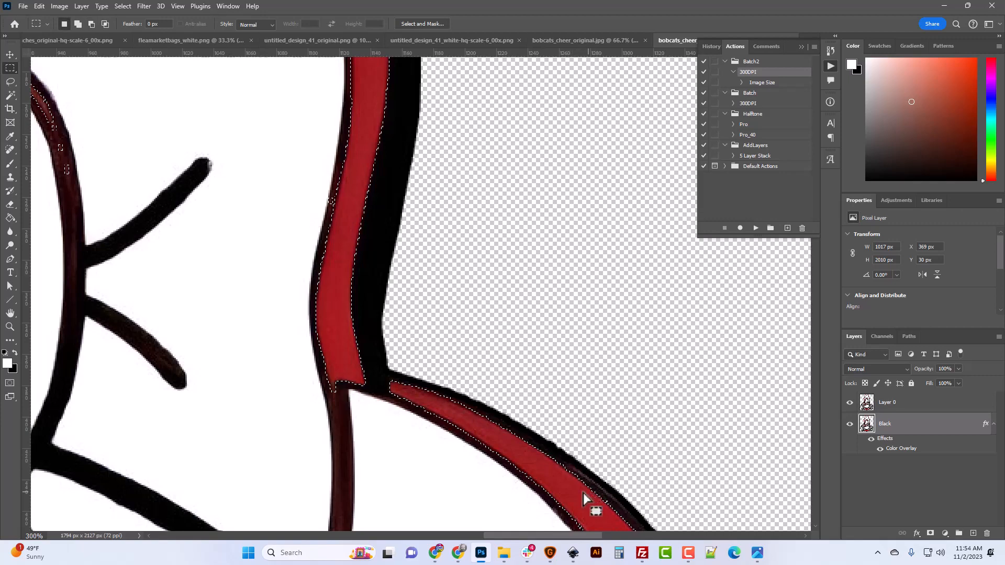
Subtract the stray specks on the right side of the bow's central knot outline from the selection.
drag(549, 536, 467, 536)
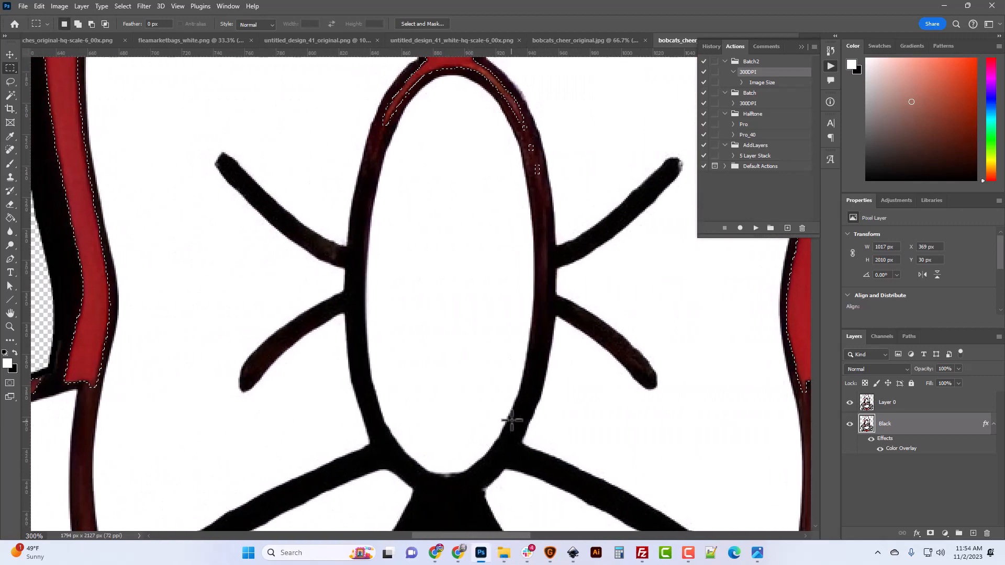
drag(506, 275, 542, 226)
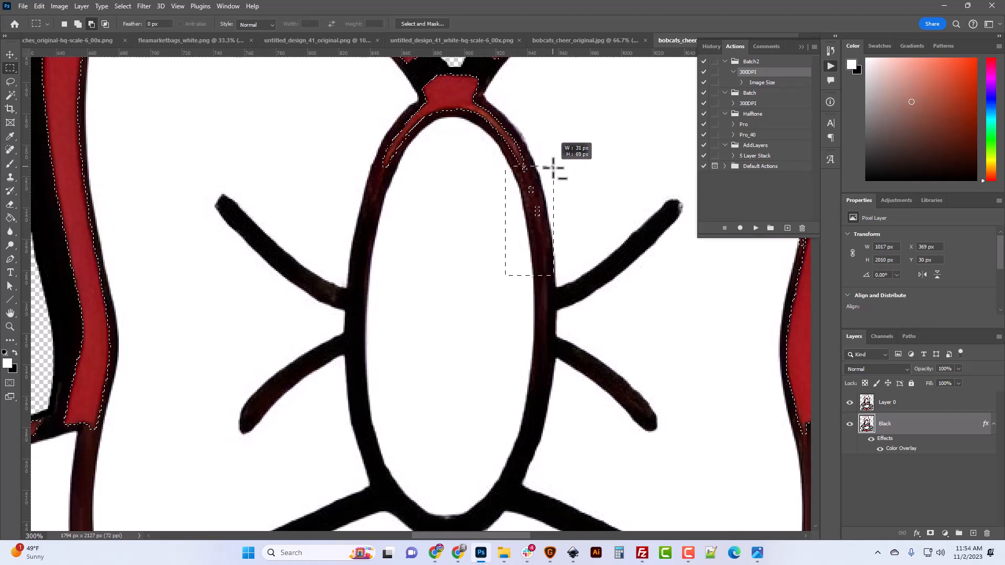
scroll(538, 220, up, 3)
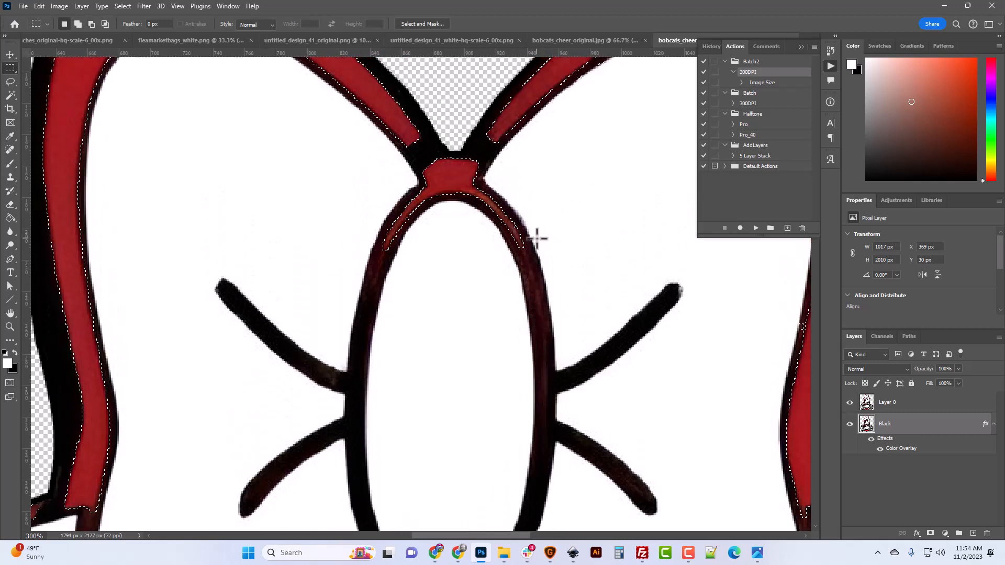
Subtract the small stray red fragments beside the upper right curve of the B in Bobcats from the selection.
scroll(538, 236, down, 5)
scroll(534, 257, down, 1)
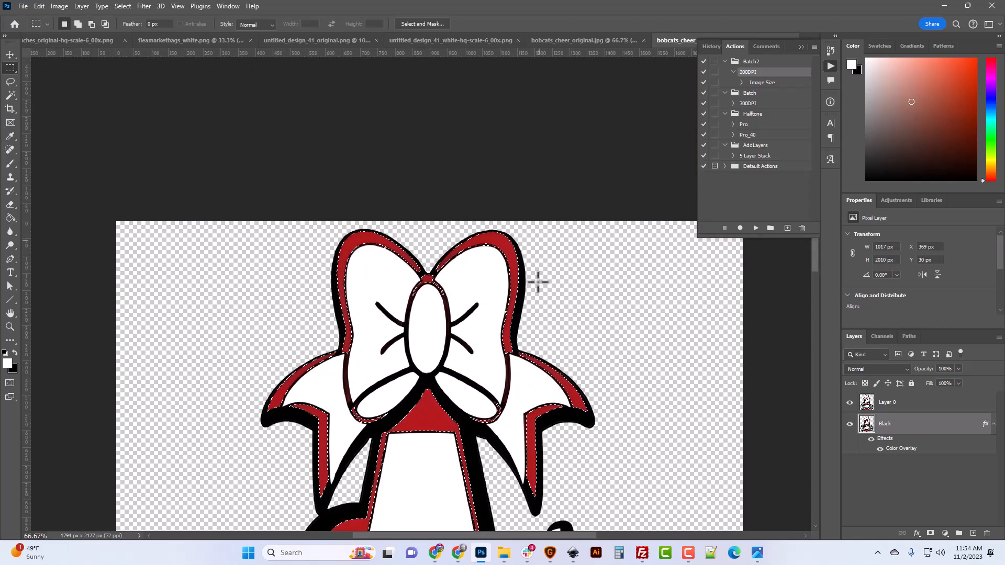
scroll(544, 399, down, 6)
scroll(542, 389, down, 5)
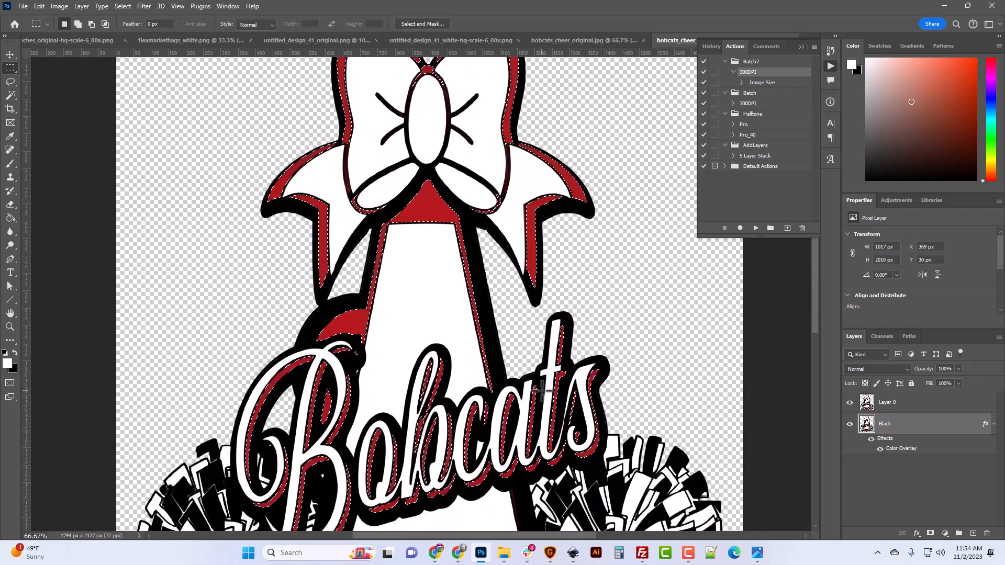
scroll(539, 390, down, 3)
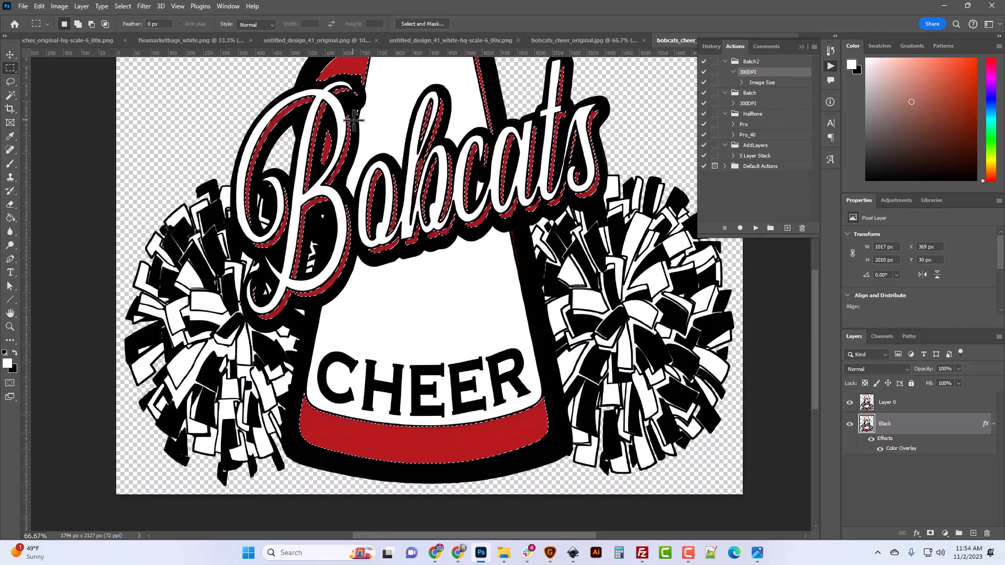
scroll(356, 122, up, 1)
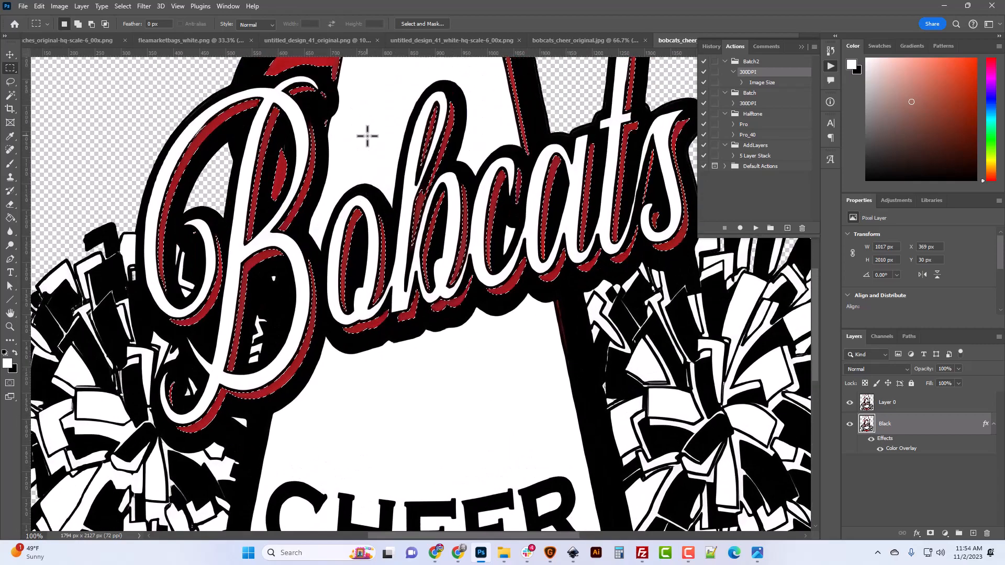
scroll(367, 137, up, 2)
scroll(384, 154, up, 1)
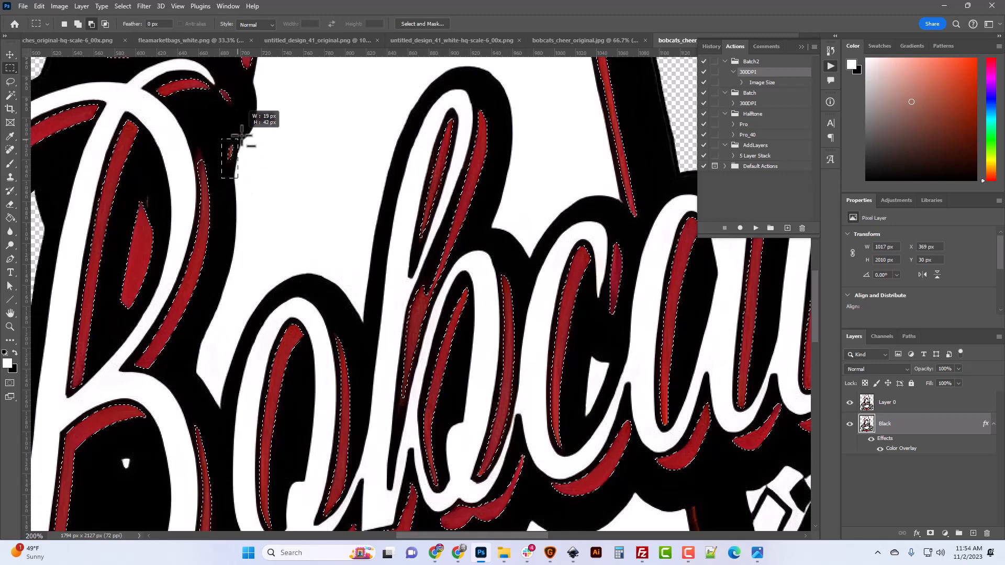
drag(223, 107, 225, 105)
scroll(235, 85, down, 3)
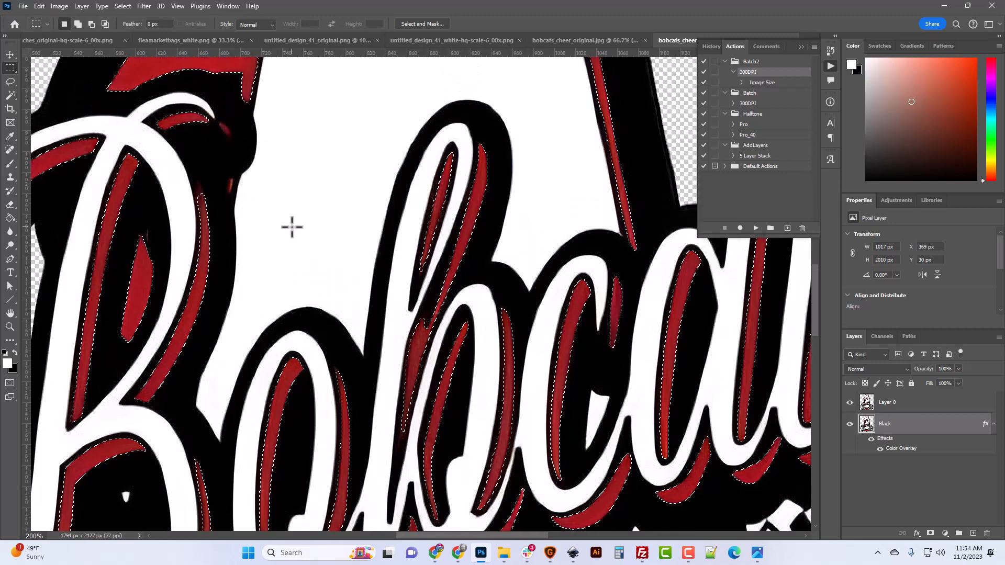
Subtract the tiny stray speck inside the left curl of the B in Bobcats from the selection.
scroll(415, 225, down, 1)
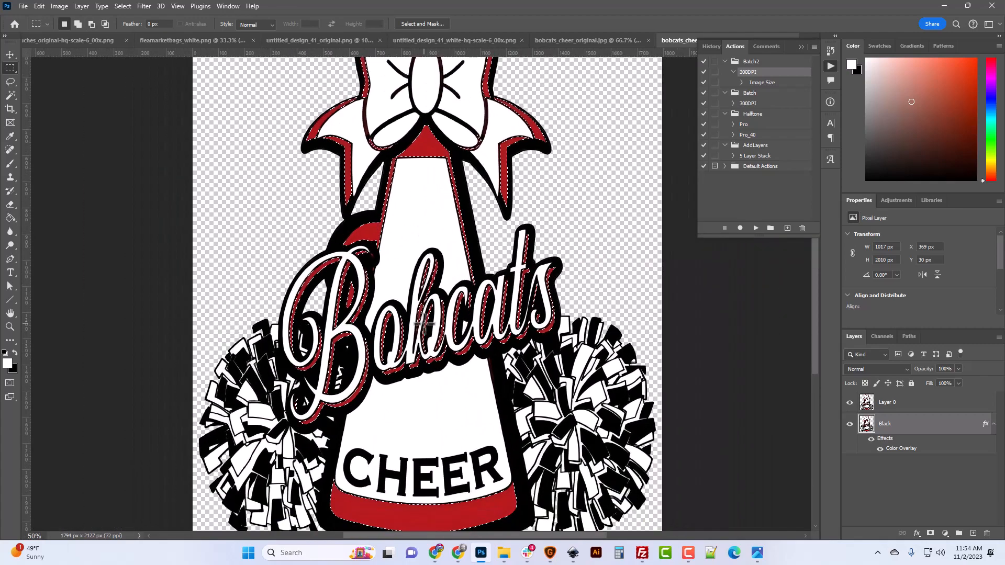
scroll(344, 344, up, 3)
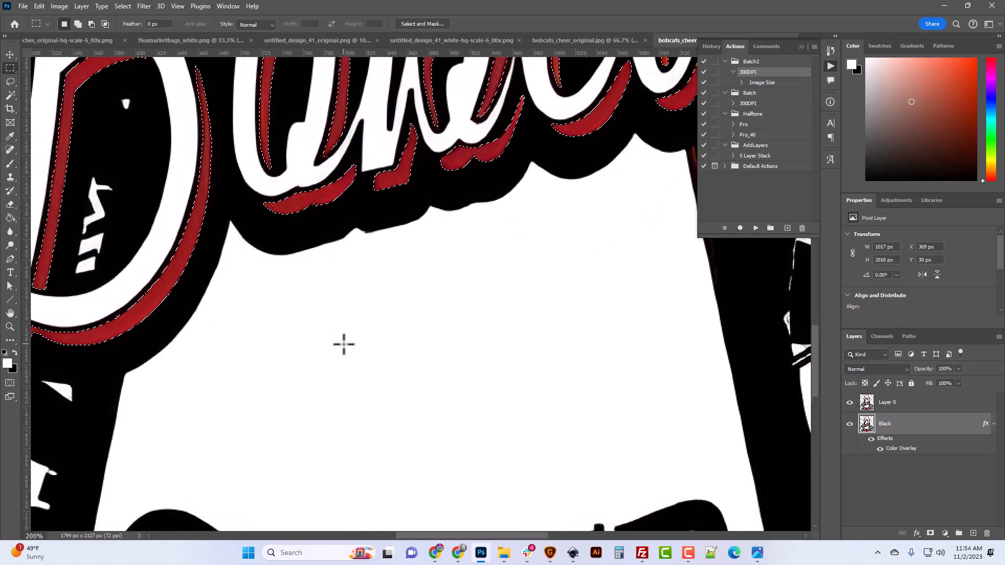
scroll(314, 379, up, 3)
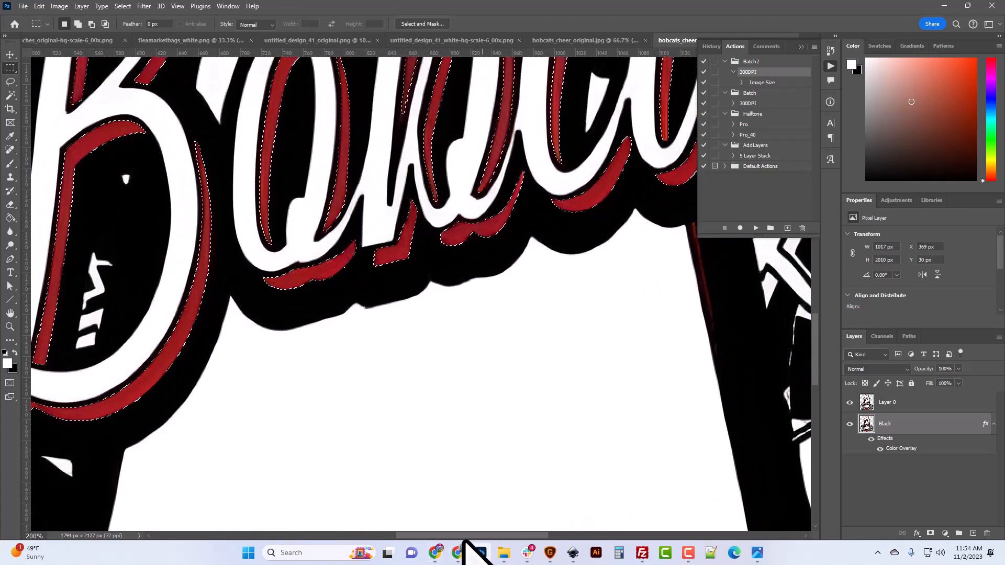
drag(492, 536, 430, 537)
scroll(341, 492, down, 2)
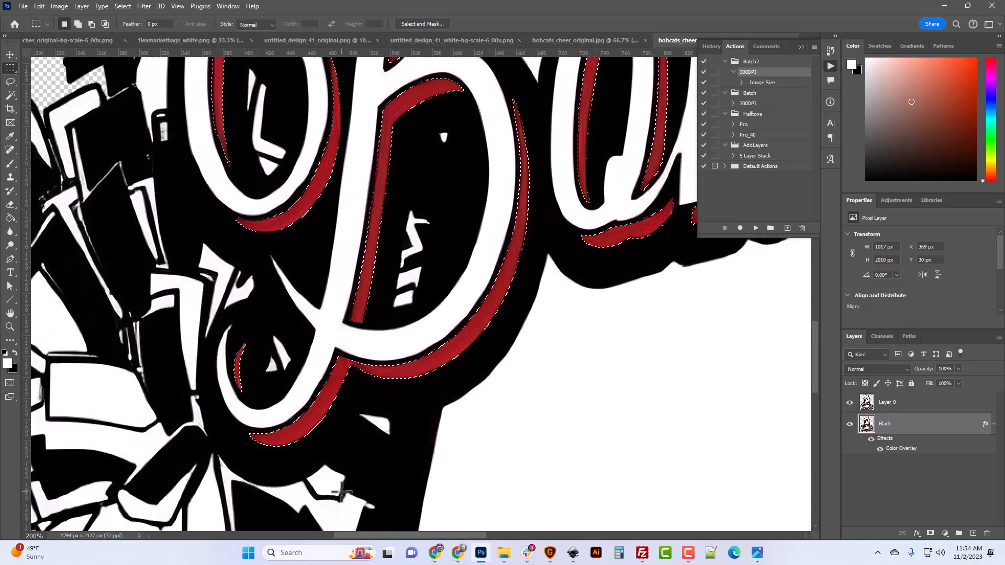
scroll(341, 492, down, 6)
scroll(337, 486, up, 8)
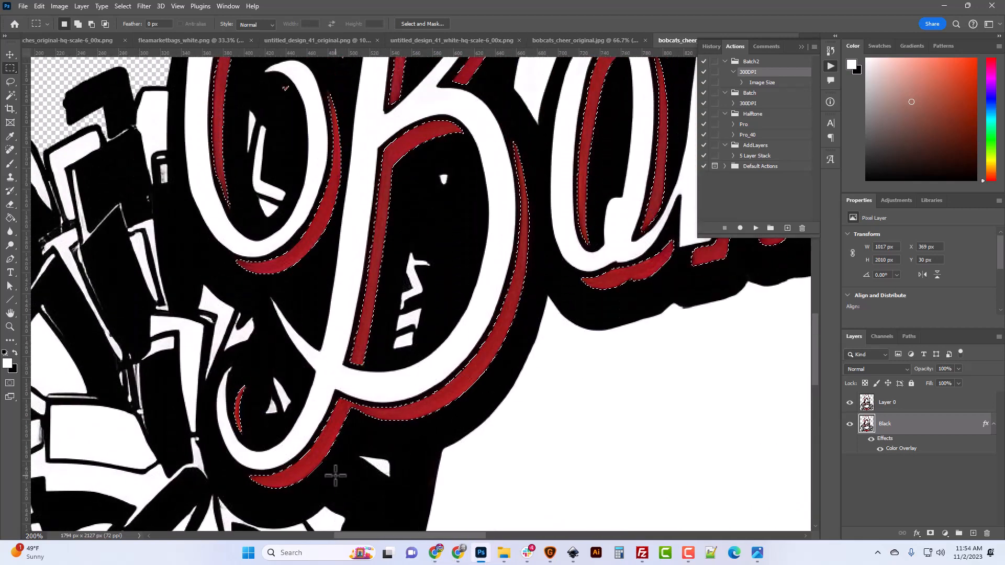
scroll(335, 475, up, 4)
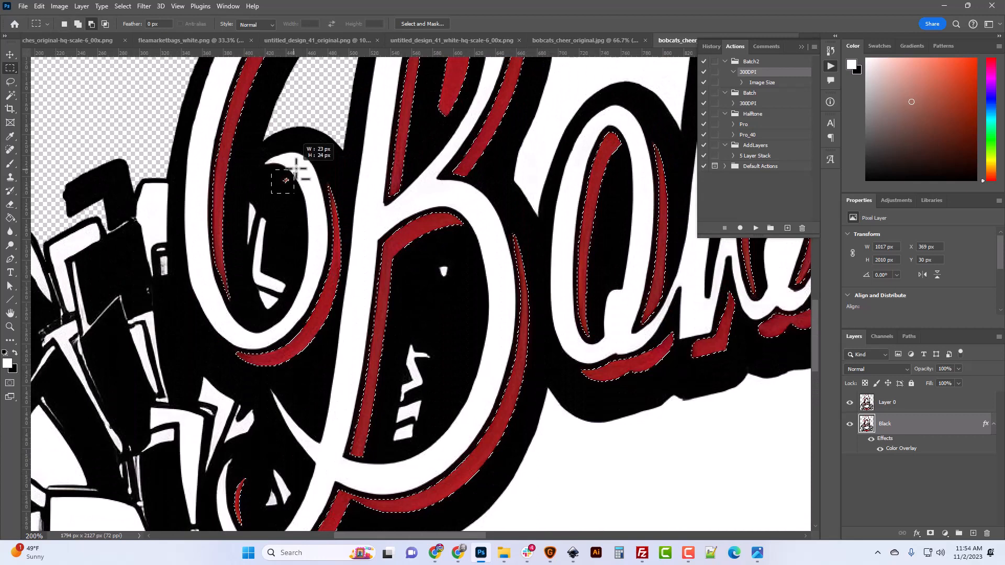
Use the Lasso tool to trim stray selection along the lower edge of the bow's small left loop.
scroll(292, 197, up, 9)
scroll(341, 242, up, 11)
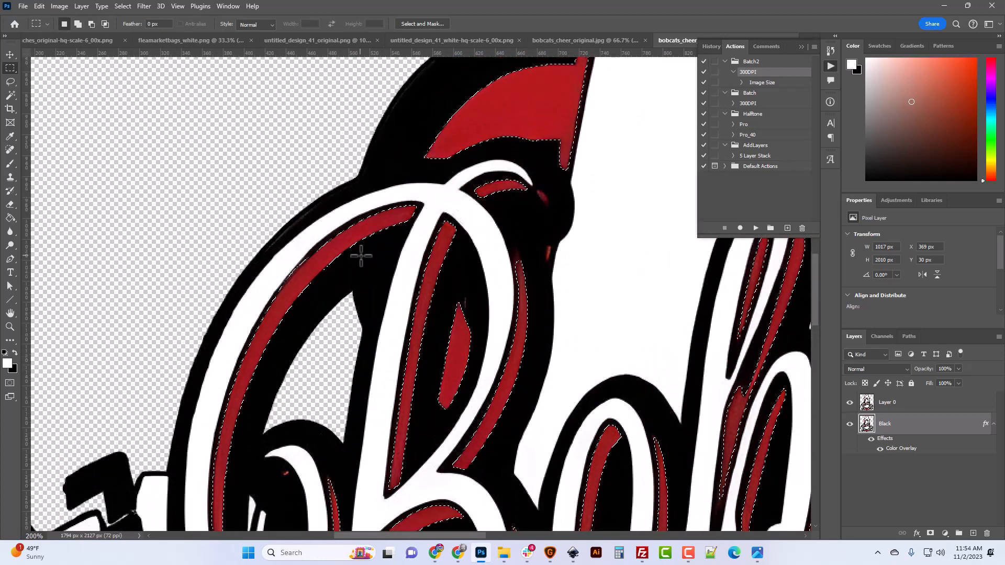
scroll(574, 339, up, 12)
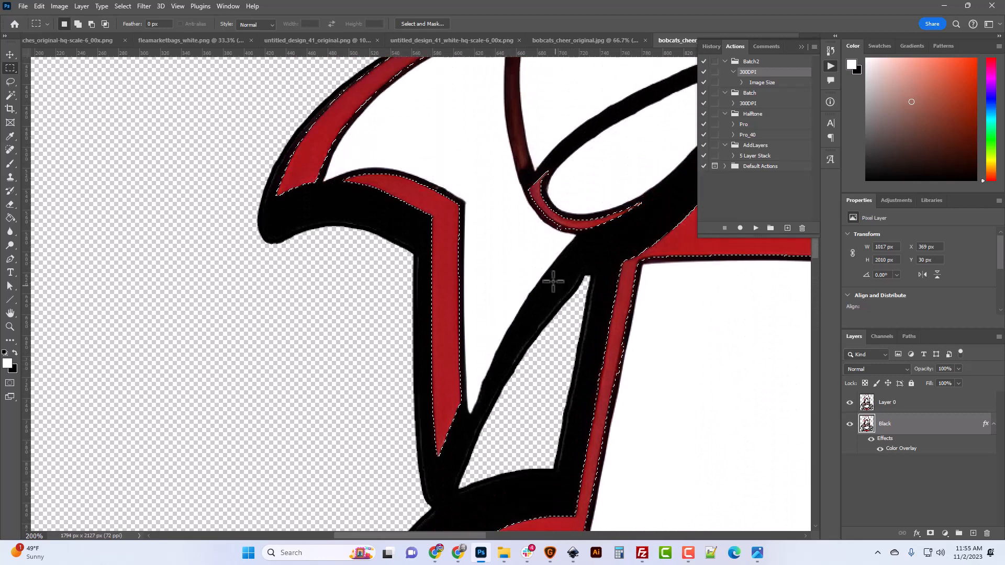
click(10, 82)
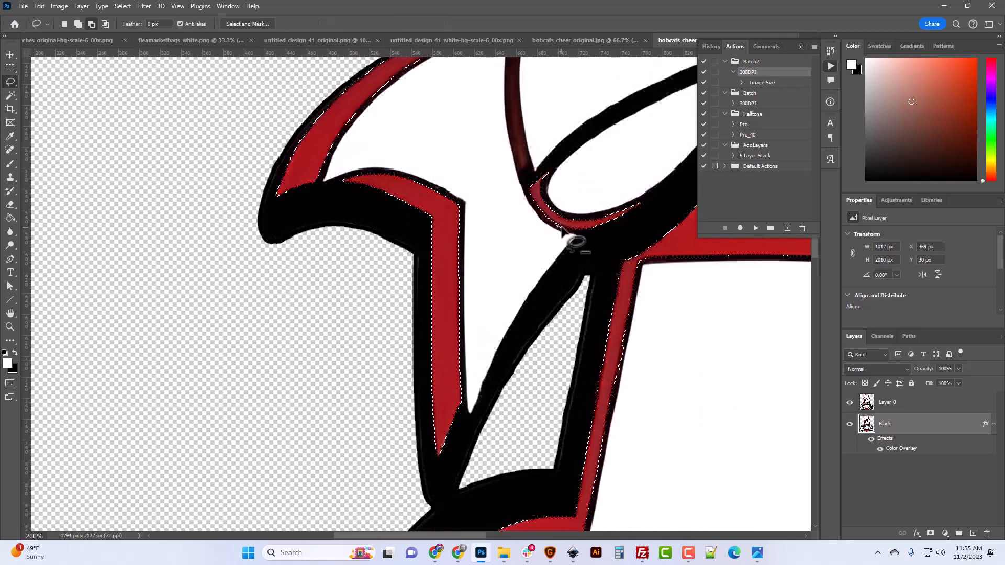
scroll(559, 270, up, 12)
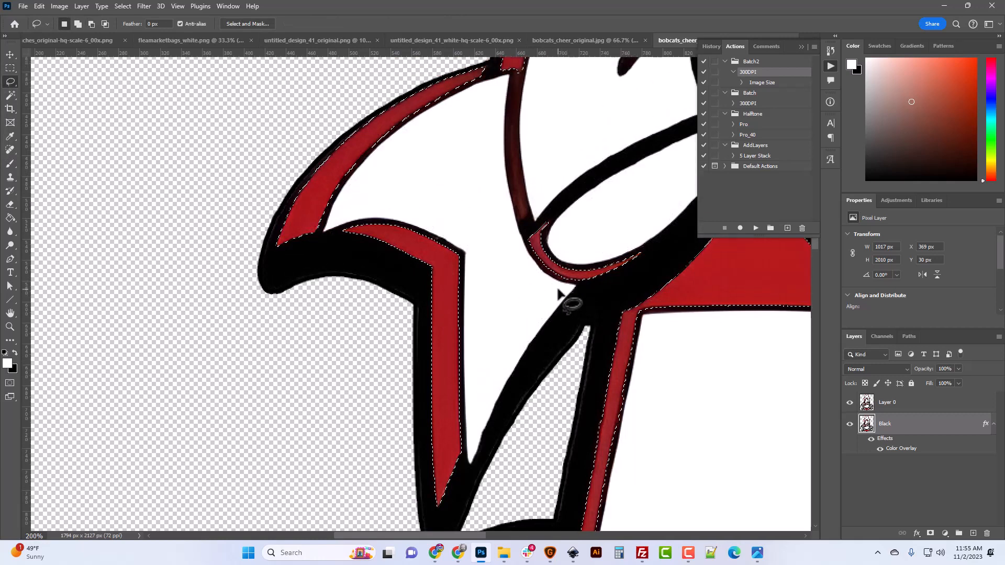
Lasso the stray fragment on the upper inner edge of the bow's large left loop out of the selection.
scroll(542, 296, up, 6)
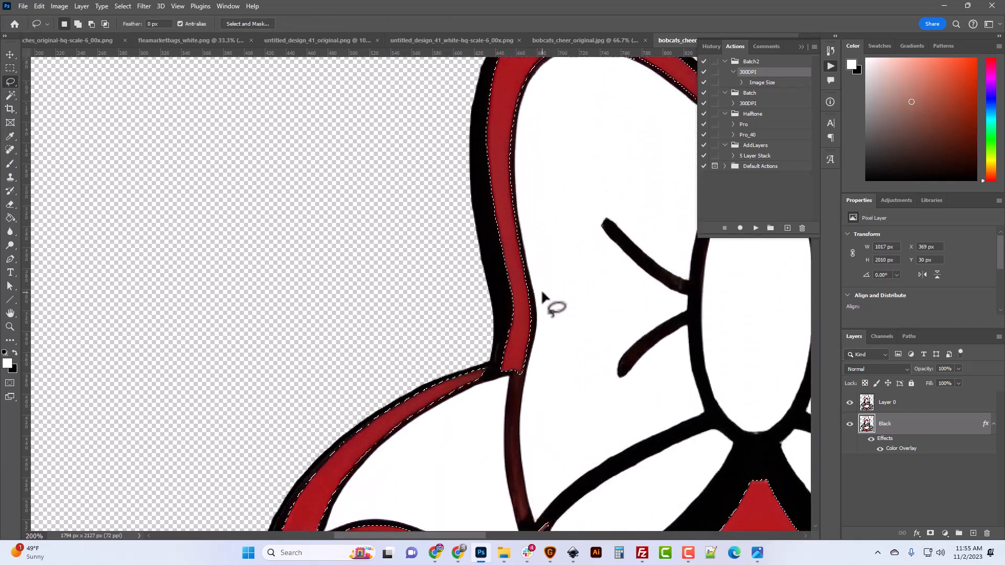
scroll(601, 292, up, 4)
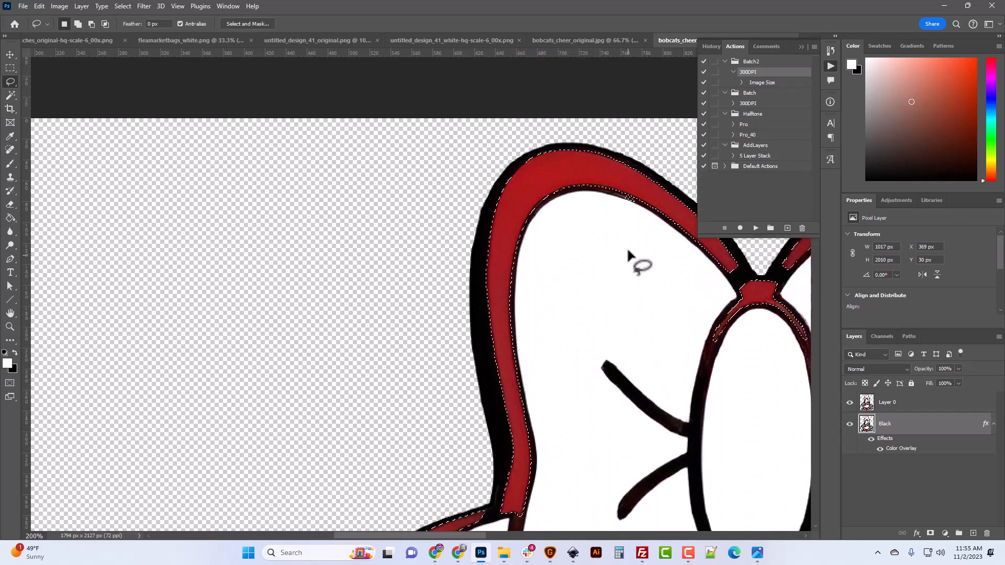
drag(476, 534, 560, 535)
key(ctrl+plus)
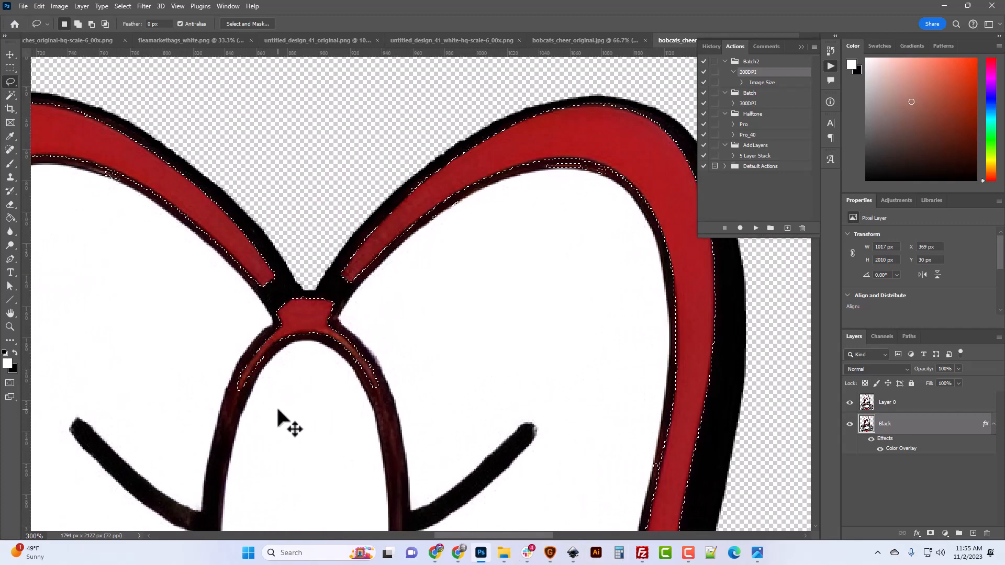
drag(443, 535, 388, 534)
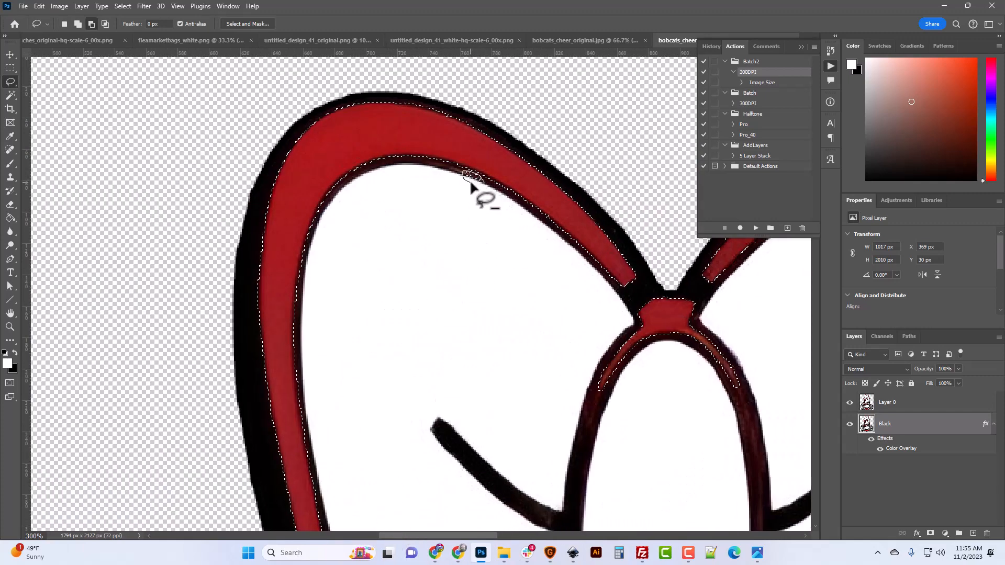
Subtract the stray fragments along the inner edge of the bow's large right loop, at its top and lower down.
drag(481, 534, 569, 534)
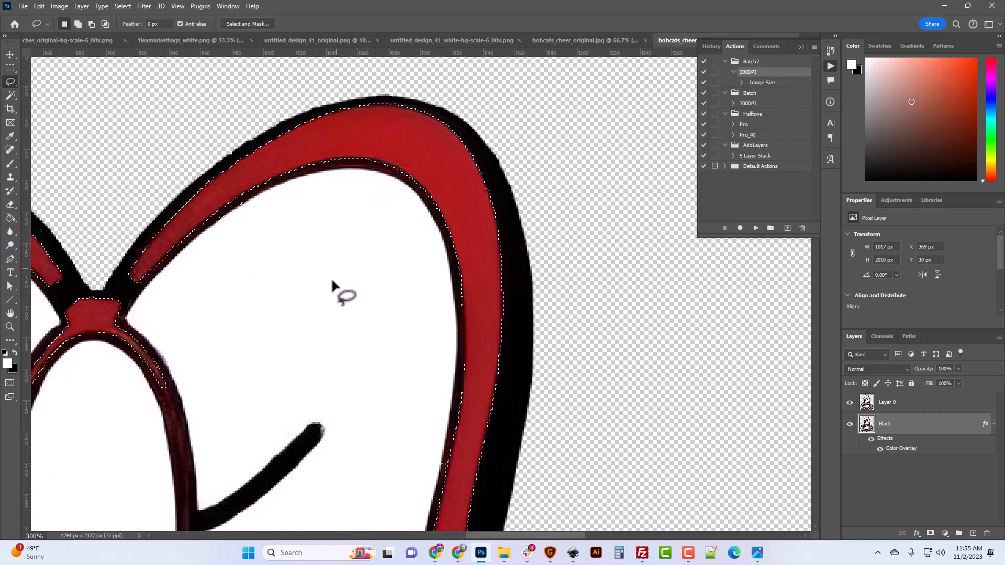
scroll(331, 286, down, 3)
scroll(332, 291, up, 4)
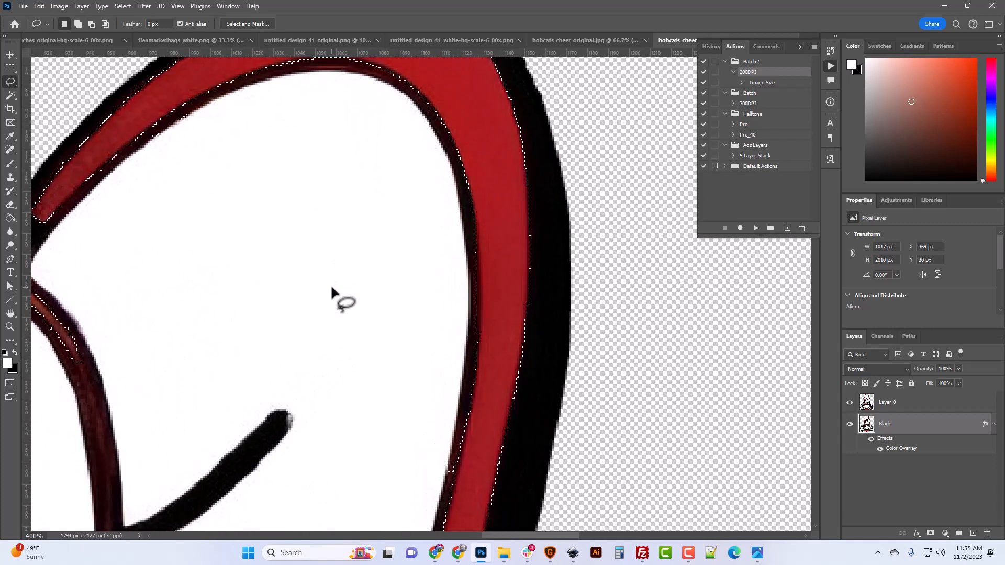
scroll(404, 370, down, 3)
scroll(412, 405, up, 4)
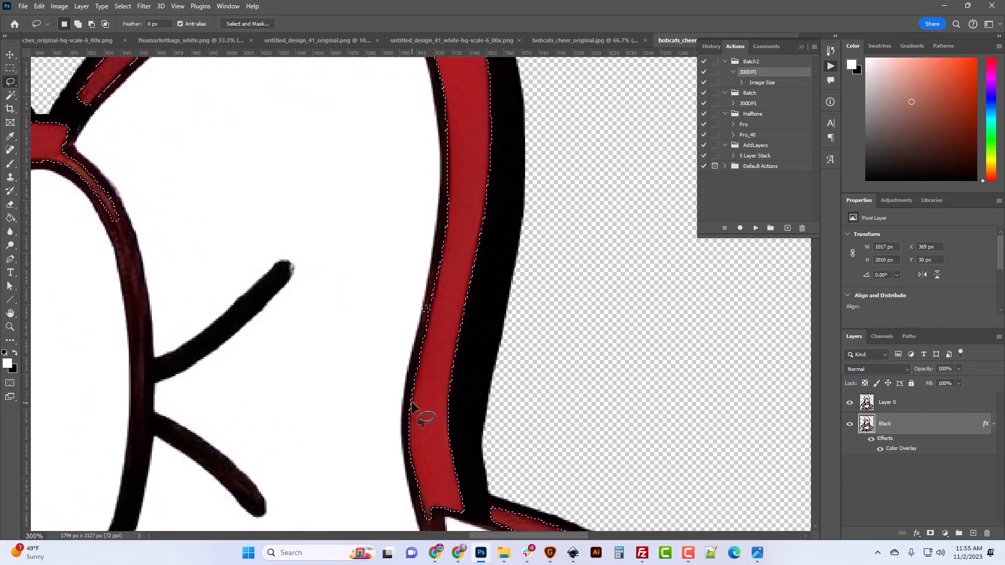
scroll(411, 405, up, 1)
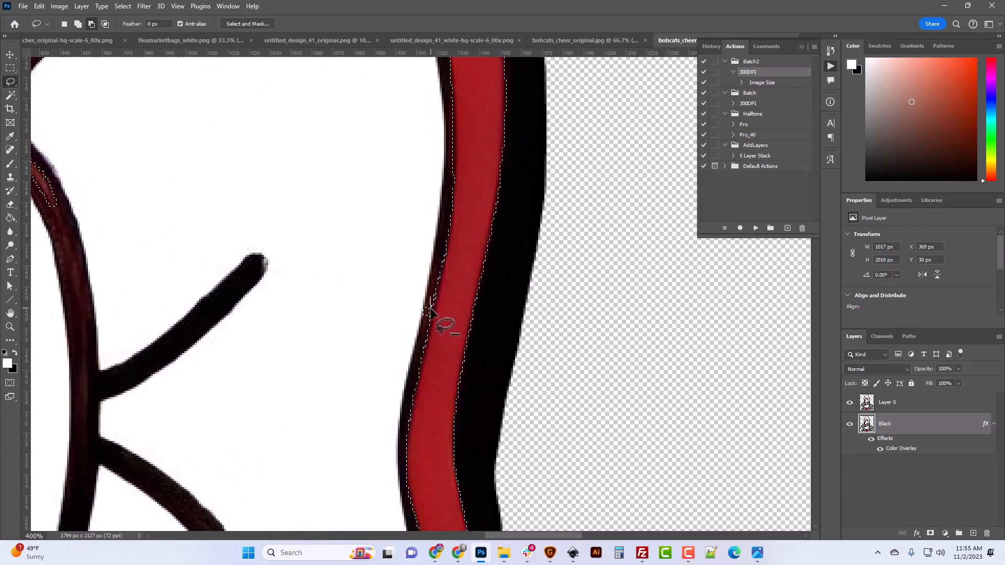
Trim the selection along the upper left edge of the red stripe beside the stem of the t in Bobcats.
scroll(454, 417, down, 8)
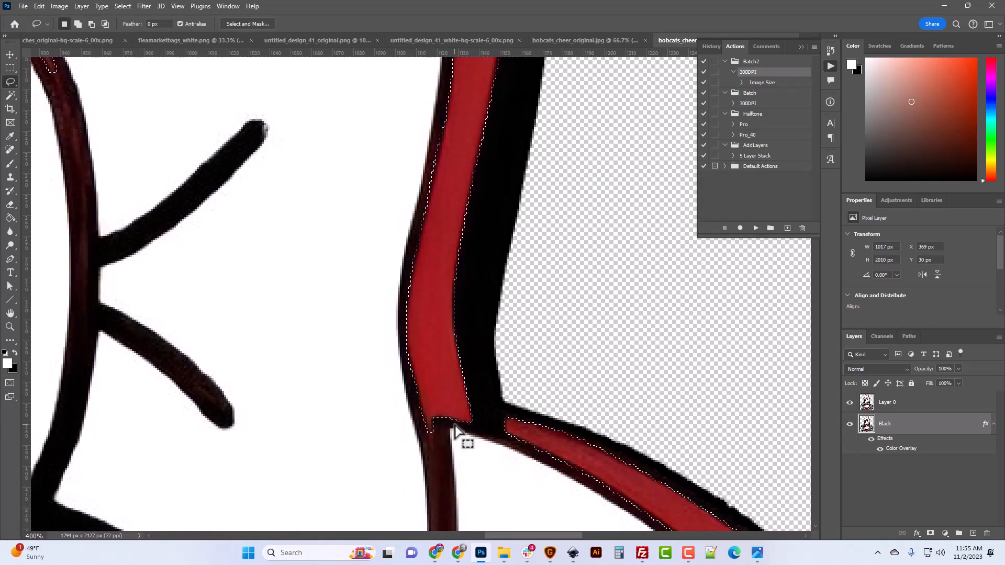
drag(501, 535, 545, 536)
scroll(572, 506, down, 3)
scroll(573, 506, down, 8)
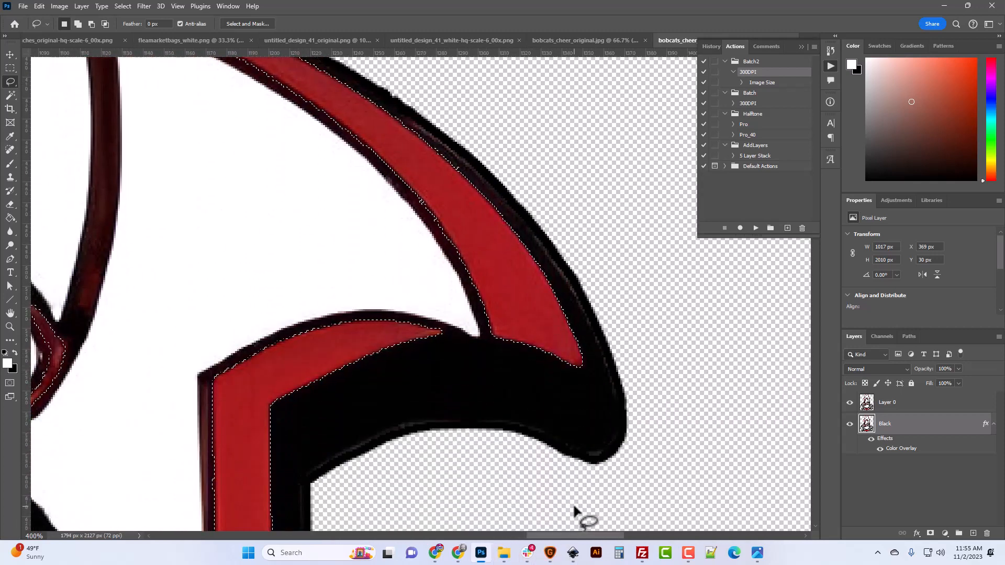
scroll(572, 508, down, 8)
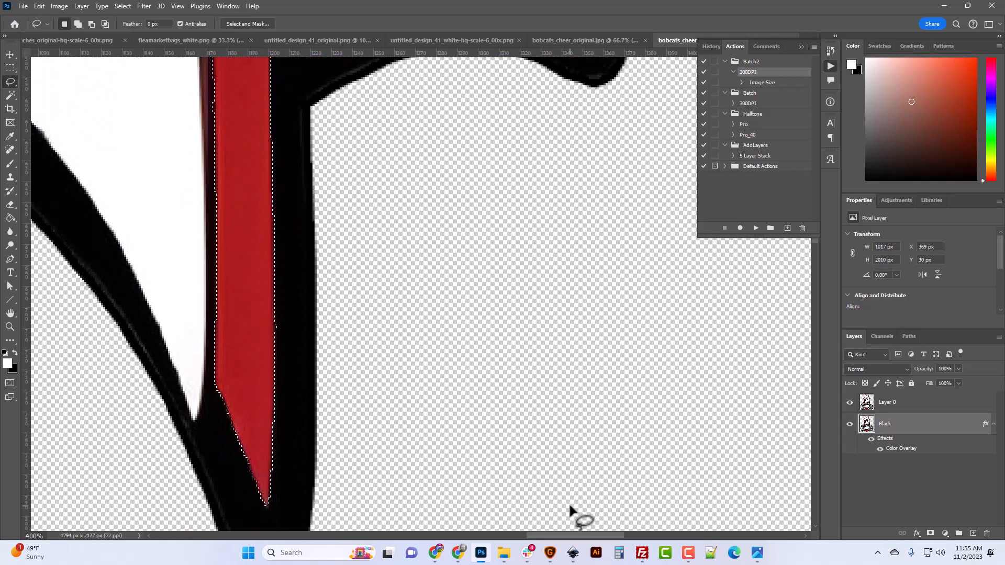
scroll(571, 507, down, 5)
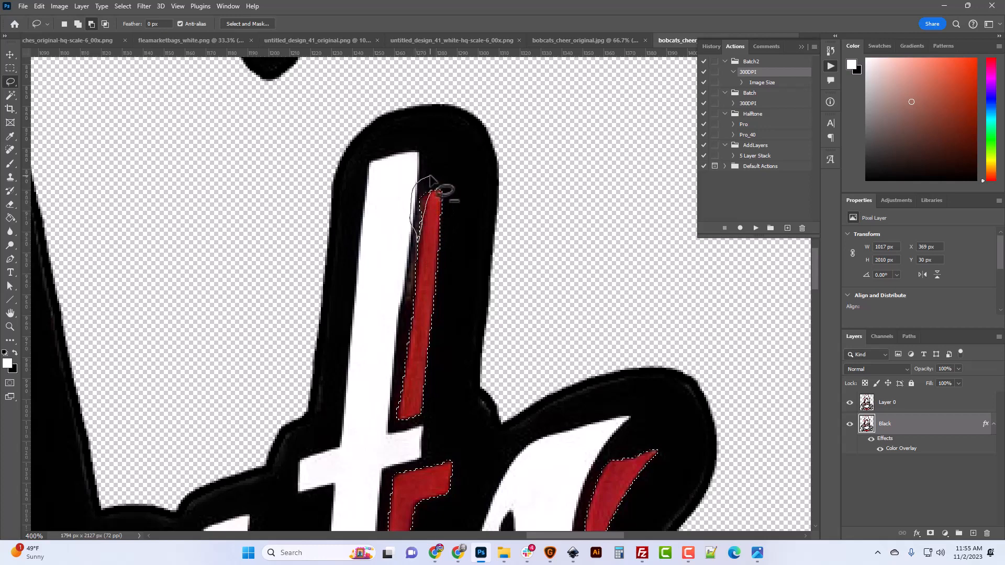
Examine the selection around the end of the Bobcats lettering and the pom-pom below it for stray fragments.
scroll(516, 363, down, 7)
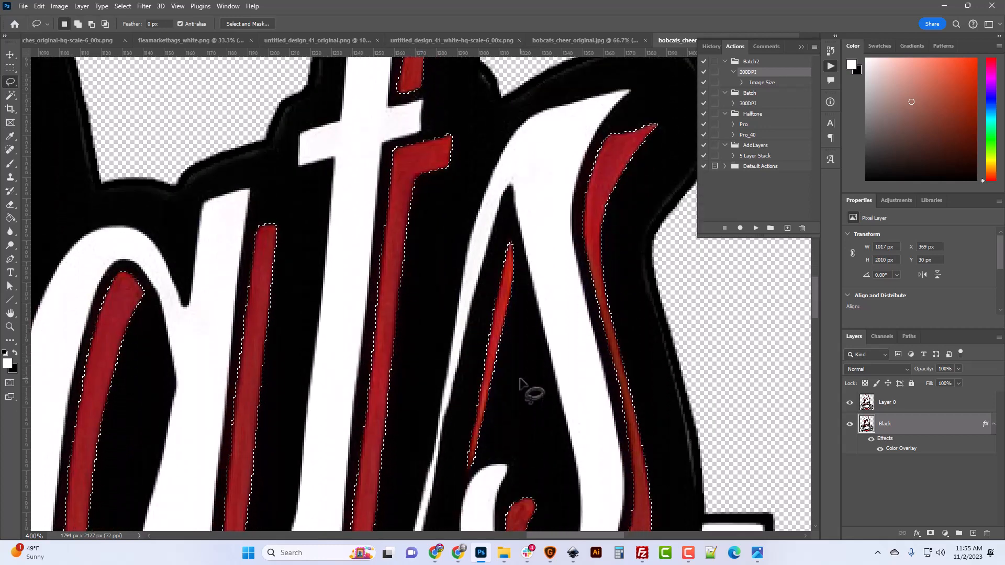
scroll(519, 382, down, 7)
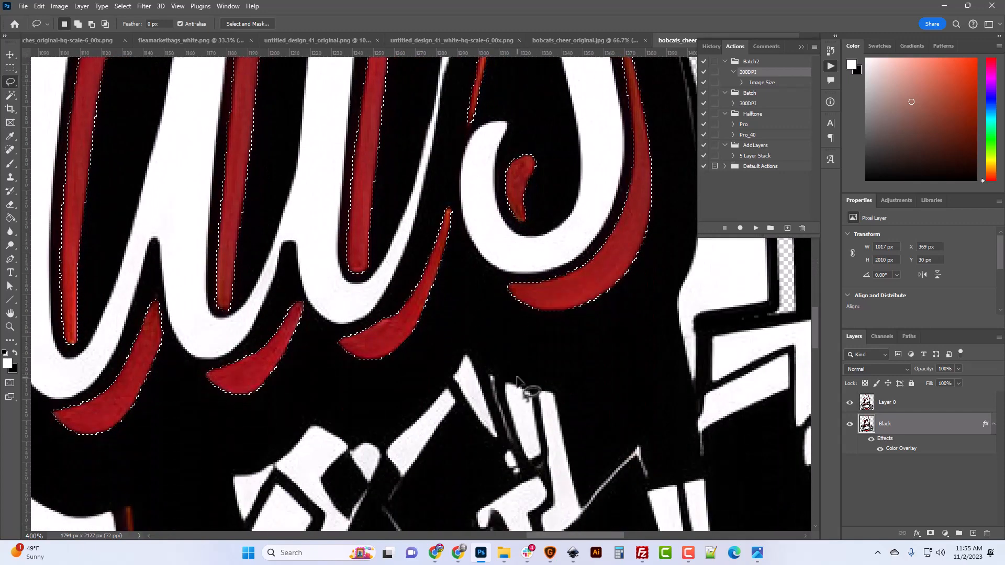
scroll(516, 378, down, 3)
scroll(503, 392, down, 2)
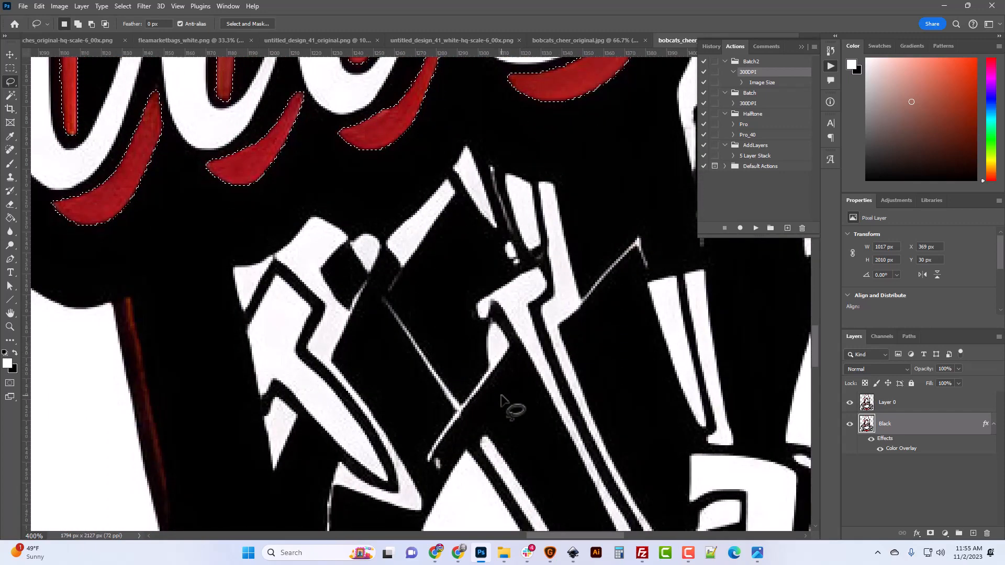
Copy the selected red areas of Layer 0 to a new layer.
key(ctrl+minus)
key(ctrl+minus)
key(ctrl+minus)
key(ctrl+minus)
key(ctrl+minus)
key(ctrl+minus)
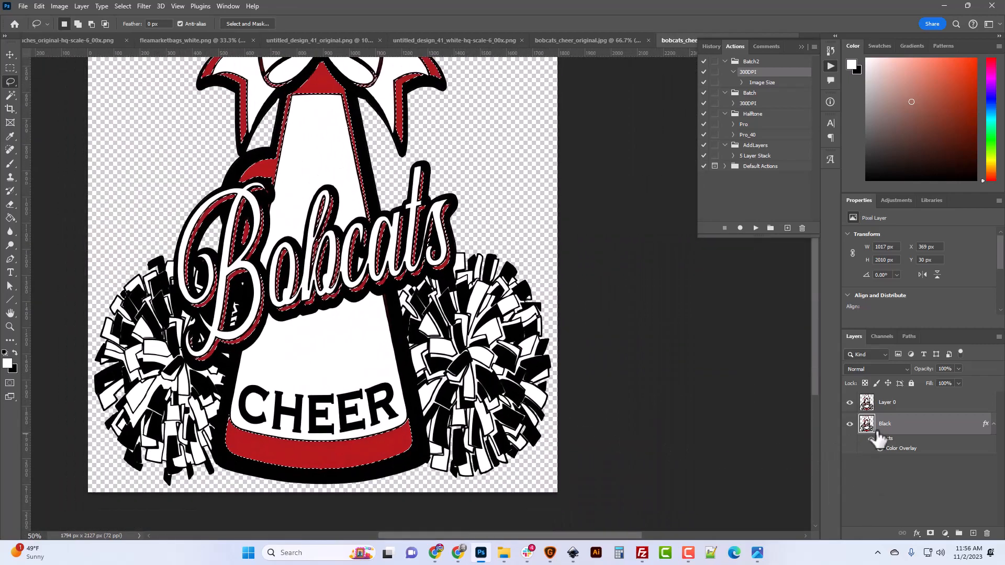
click(884, 406)
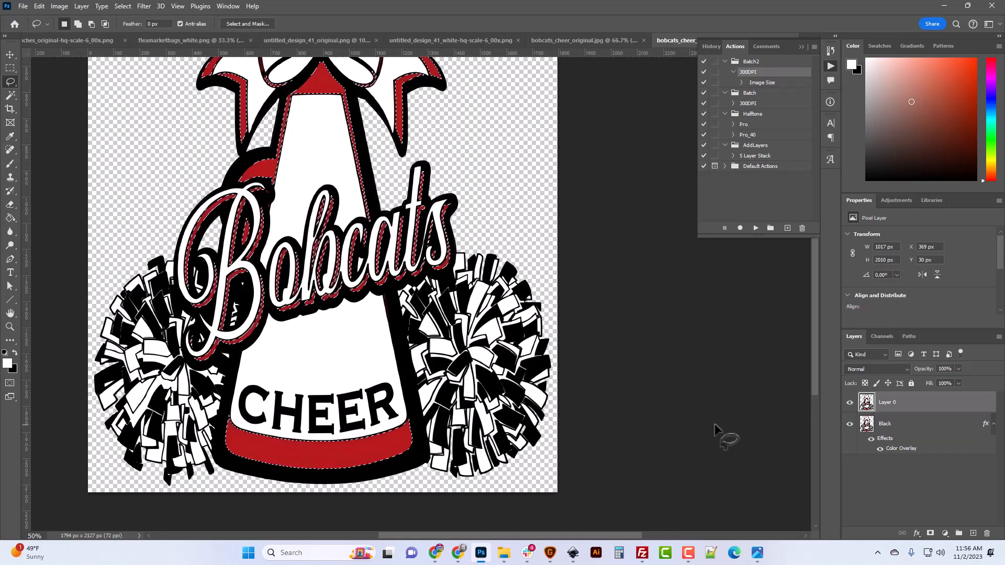
key(ctrl+j)
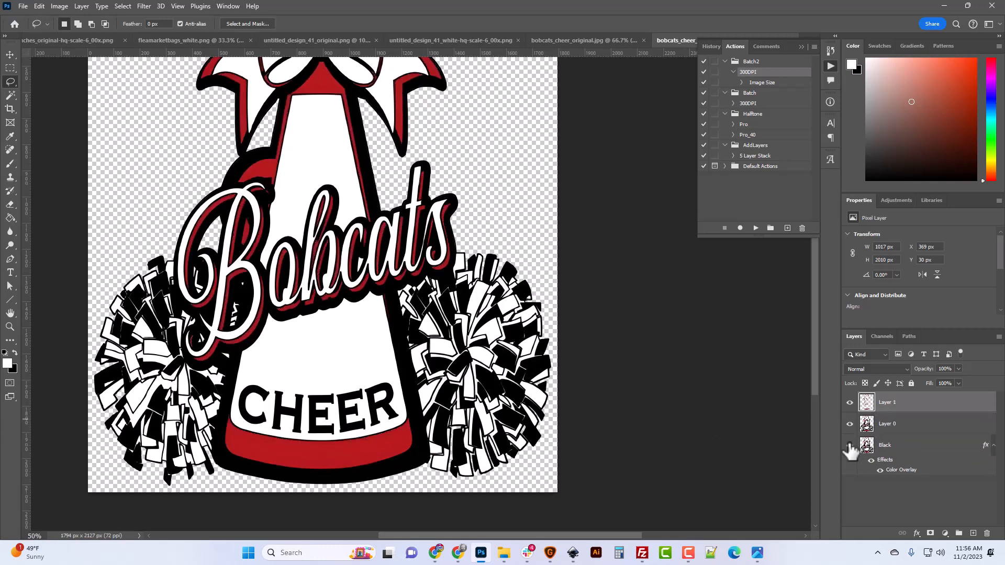
Hide Layer 0 and the Black layer so that only the copied red areas are shown.
click(850, 445)
click(850, 425)
scroll(458, 362, up, 3)
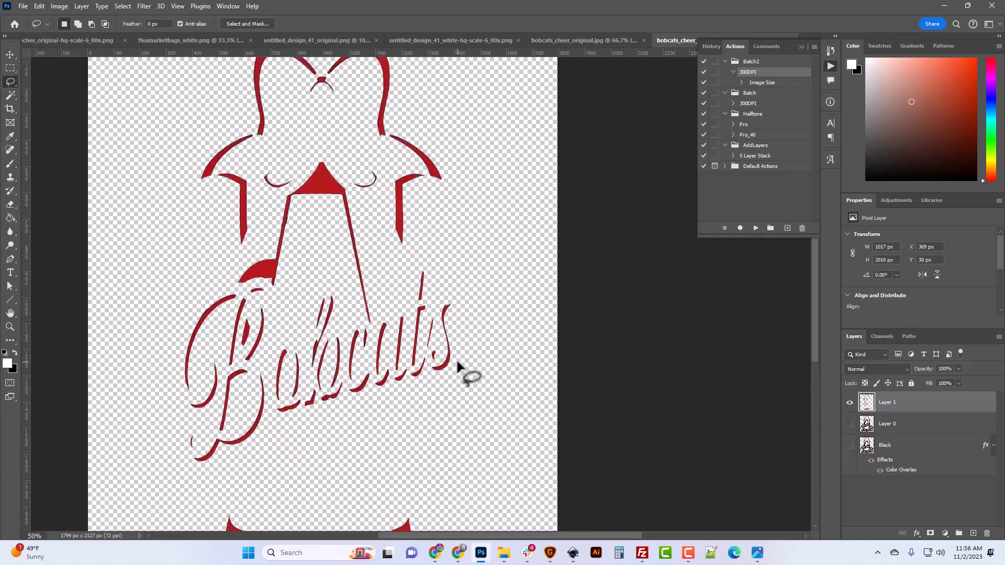
scroll(458, 366, up, 2)
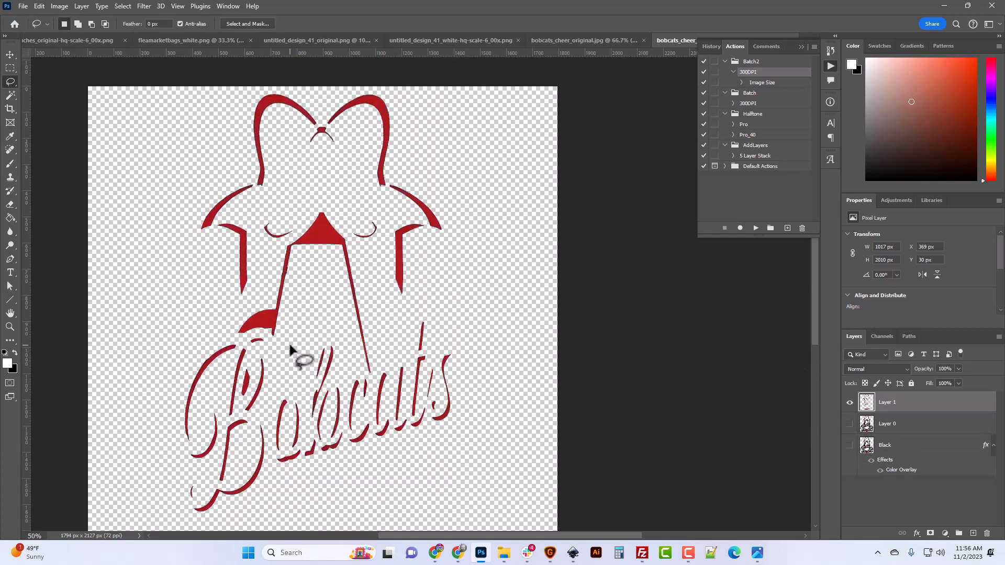
Erase the stray dark specks along the inner edges of the red megaphone outline on Layer 1.
scroll(292, 349, down, 2)
key(ctrl+plus)
key(ctrl+plus)
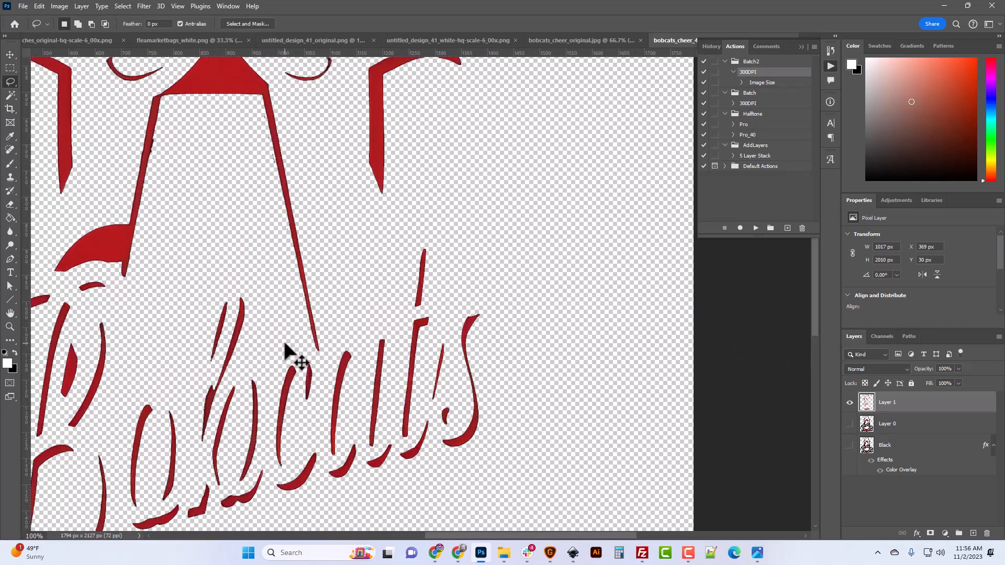
key(ctrl+plus)
key(ctrl+plus)
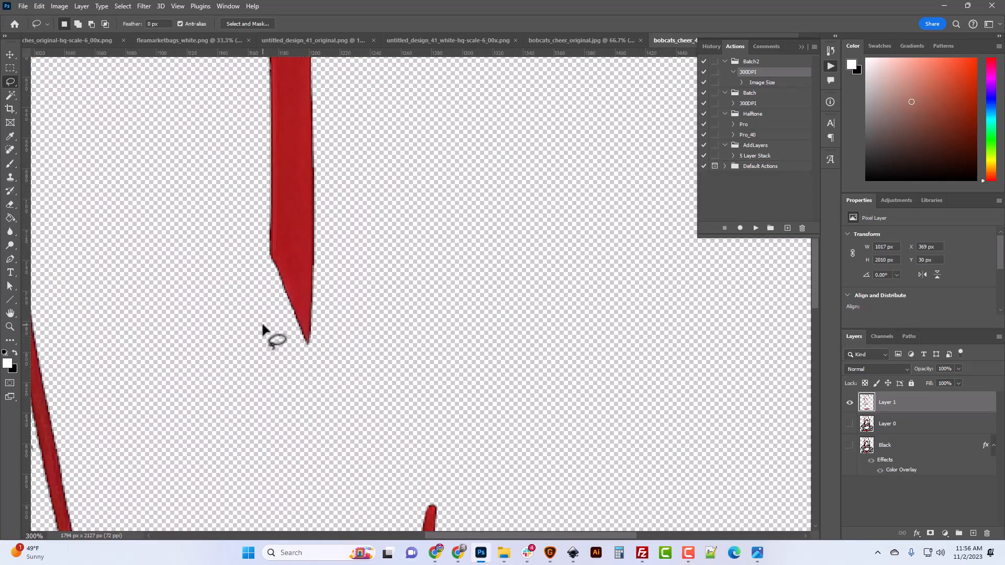
drag(517, 536, 448, 535)
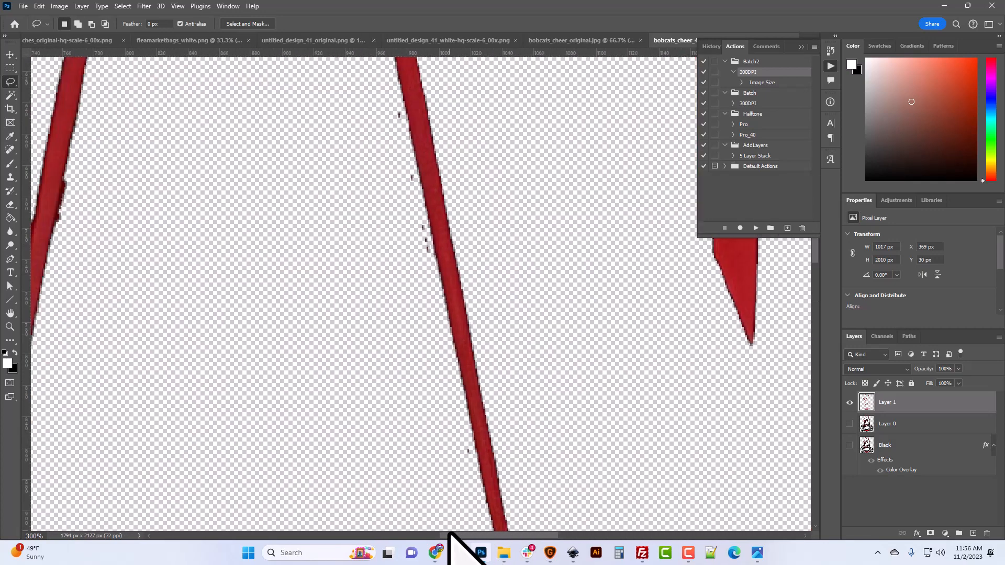
scroll(360, 343, up, 3)
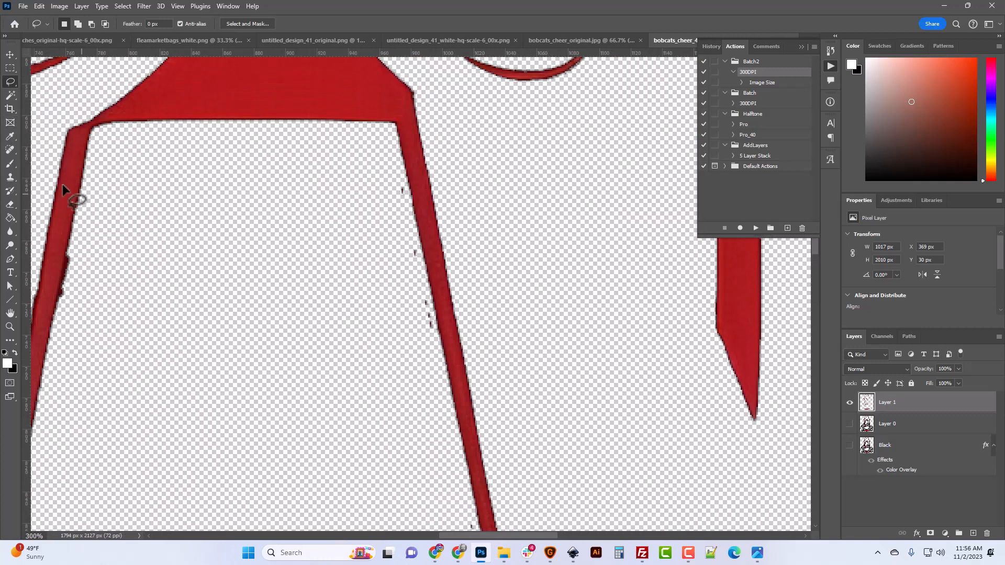
click(10, 204)
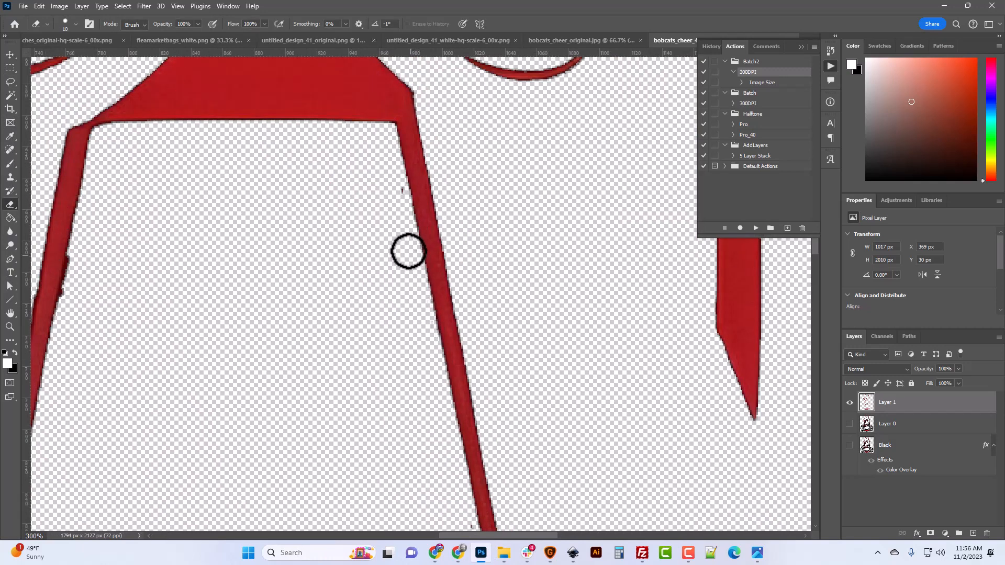
drag(479, 536, 418, 536)
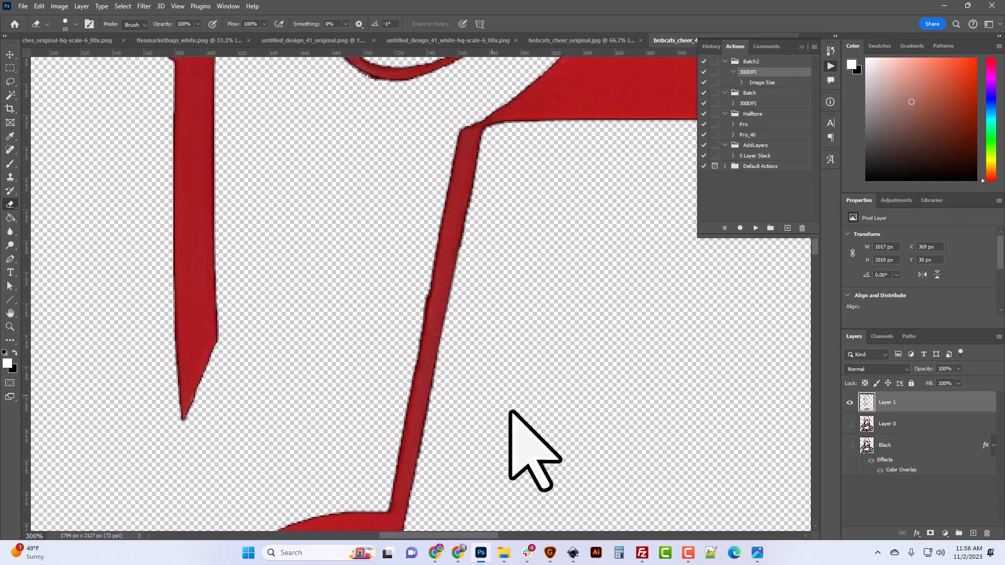
Examine the red shadow shapes of the Bobcats lettering on Layer 1 for leftover specks and rough edges.
key(ctrl+minus)
key(ctrl+minus)
key(ctrl+minus)
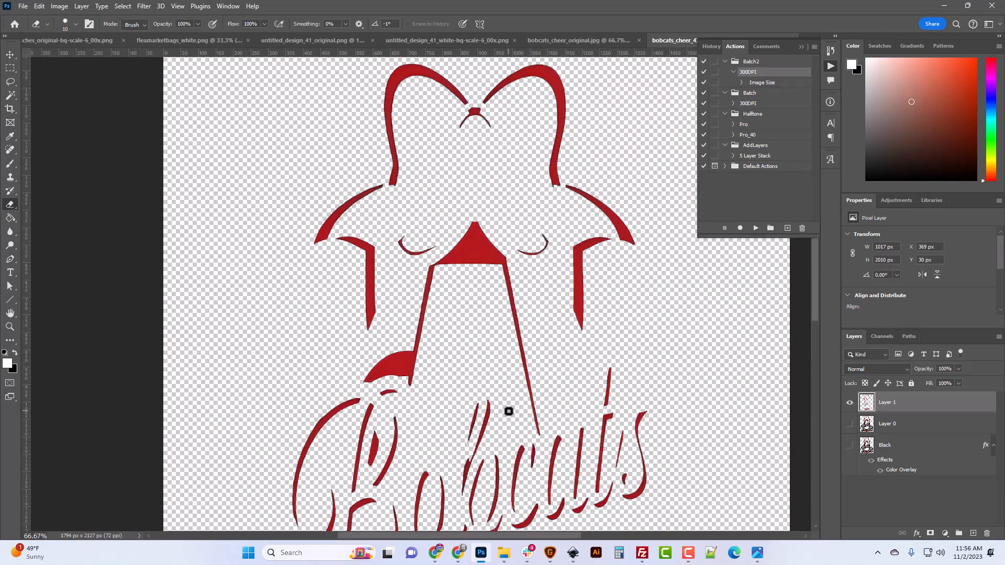
scroll(509, 411, down, 3)
key(ctrl+plus)
key(ctrl+plus)
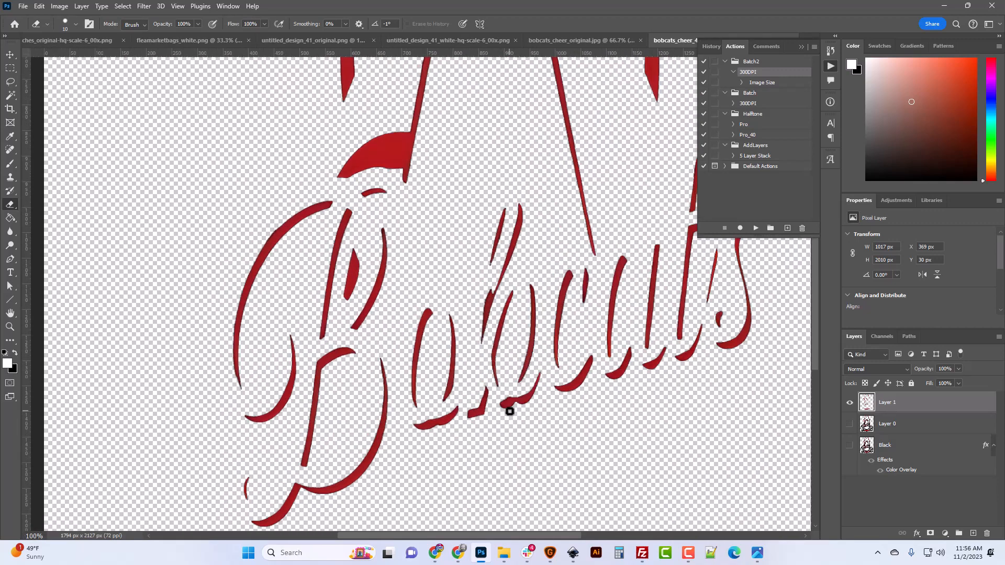
scroll(509, 411, down, 2)
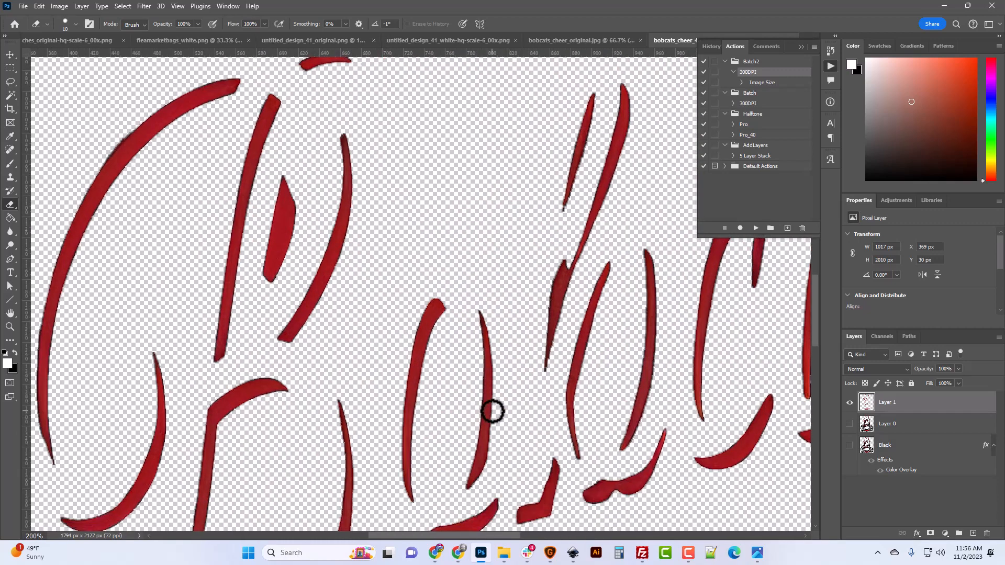
key(ctrl+minus)
key(ctrl+minus)
Apply a black Color Overlay to Layer 1.
right_click(908, 415)
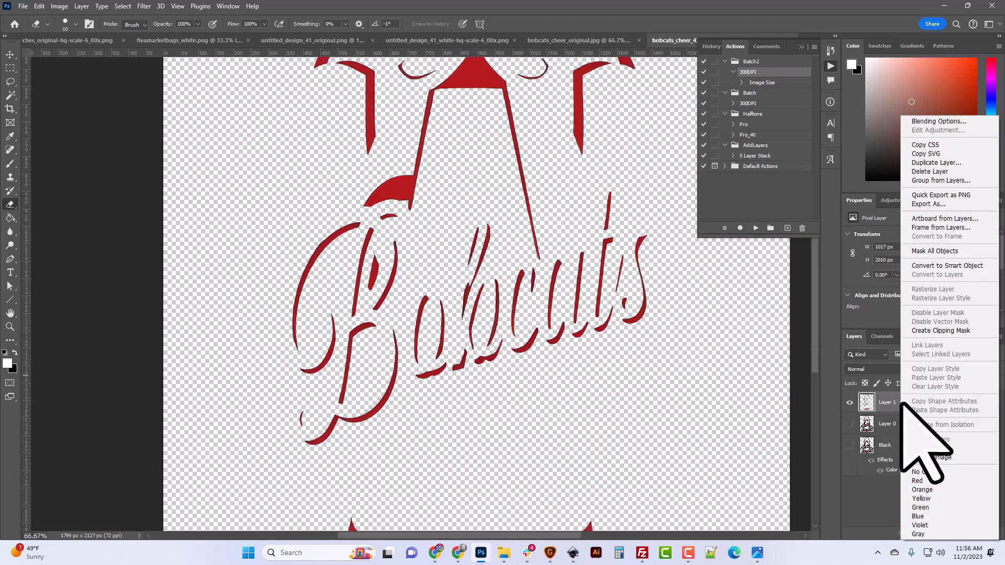
click(928, 124)
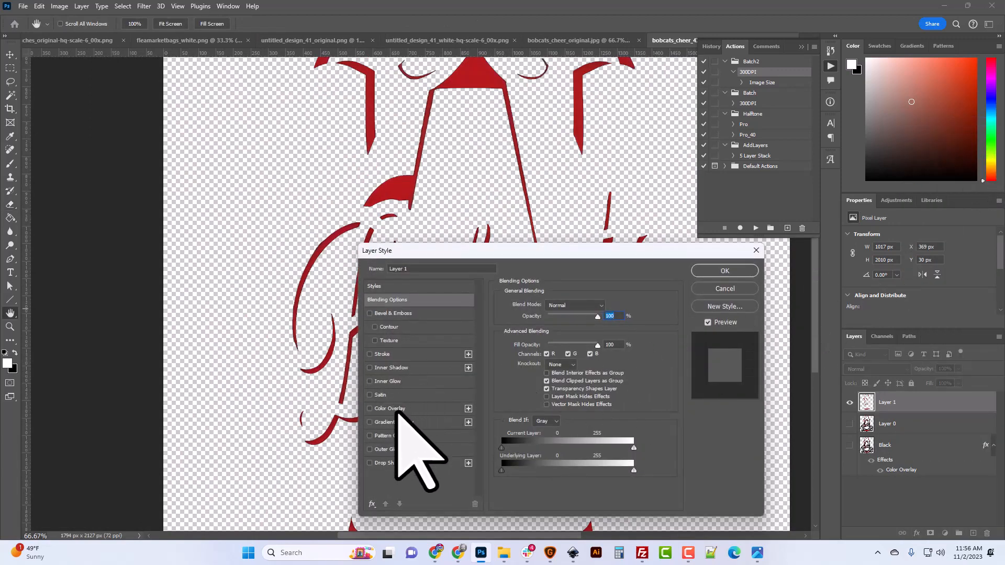
click(392, 408)
click(724, 271)
key(e)
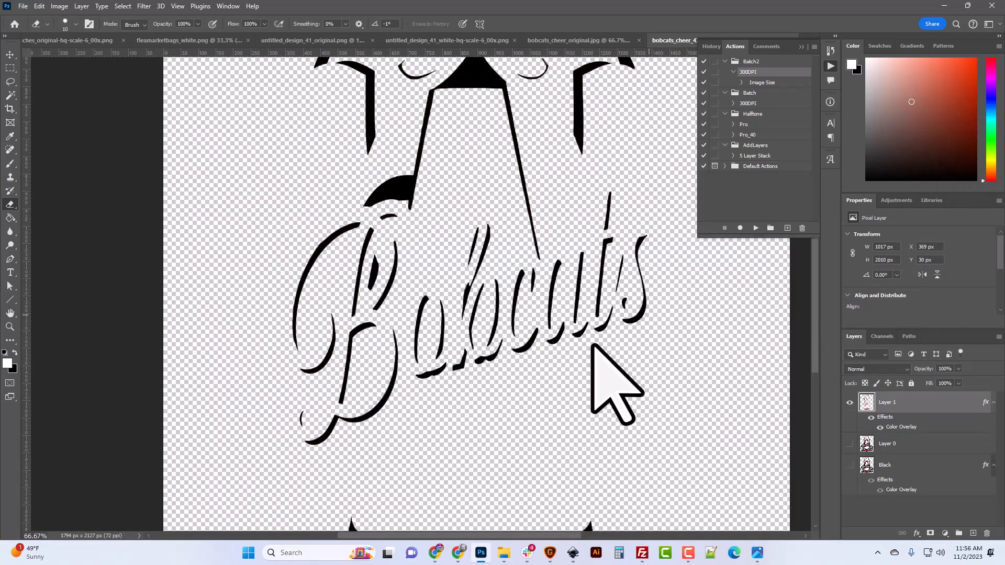
Move Layer 1 between Layer 0 and the Black layer, hide it, and show Layer 0 again.
scroll(516, 426, down, 4)
scroll(513, 414, up, 1)
scroll(513, 411, up, 10)
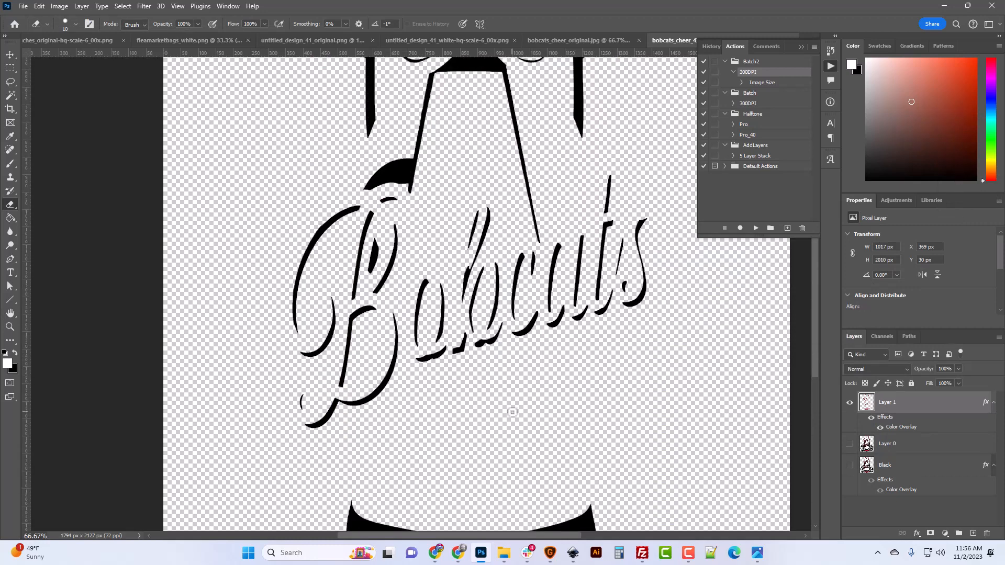
scroll(512, 414, down, 6)
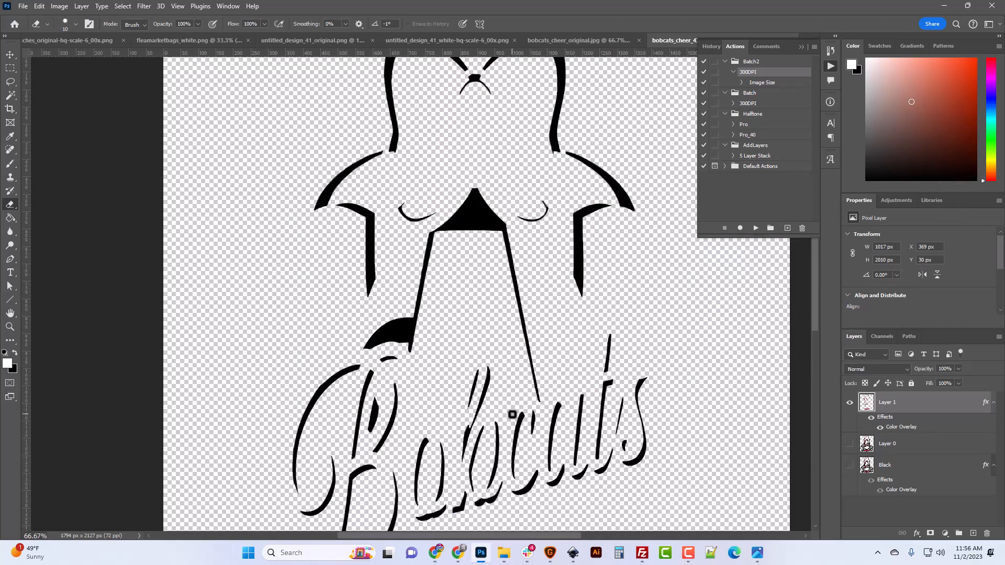
drag(896, 426, 887, 464)
click(848, 423)
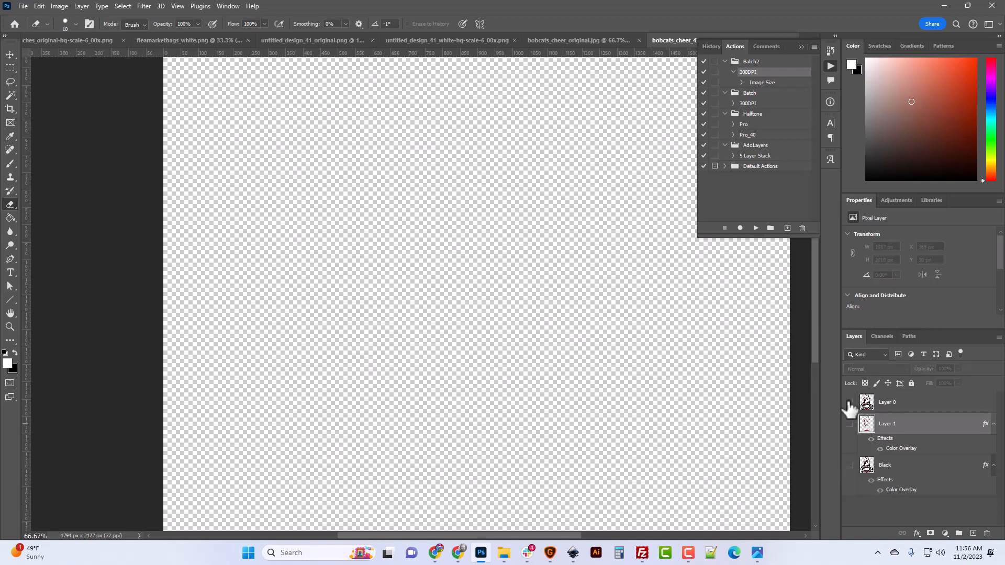
click(849, 402)
Select all white areas of the design using the Magic Wand with Contiguous turned off.
scroll(585, 394, up, 5)
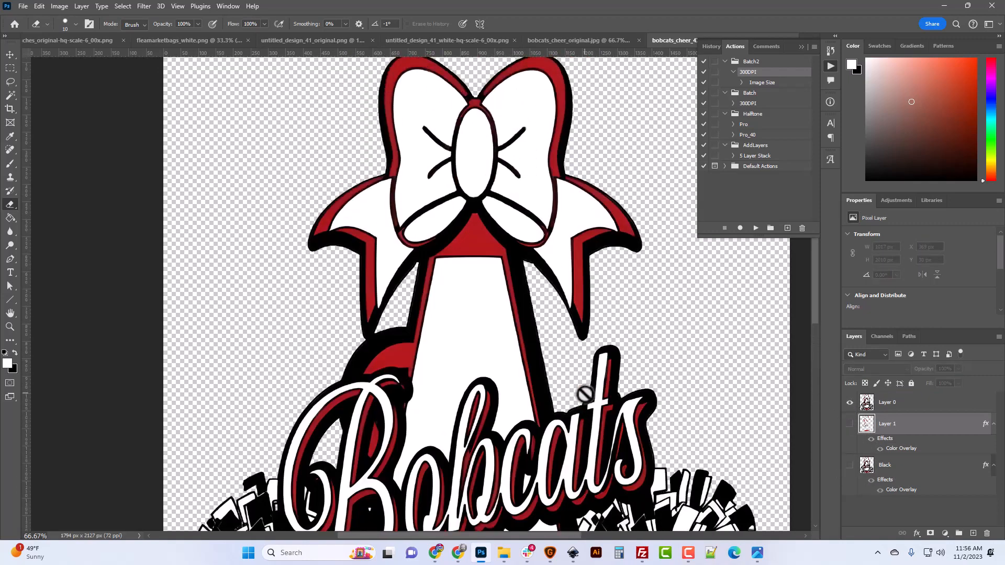
key(w)
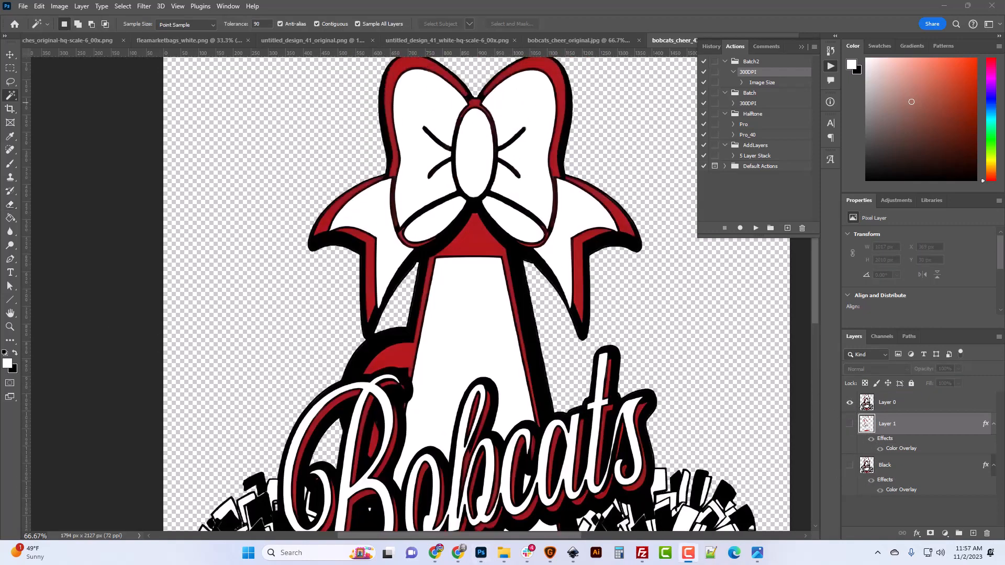
scroll(502, 400, down, 5)
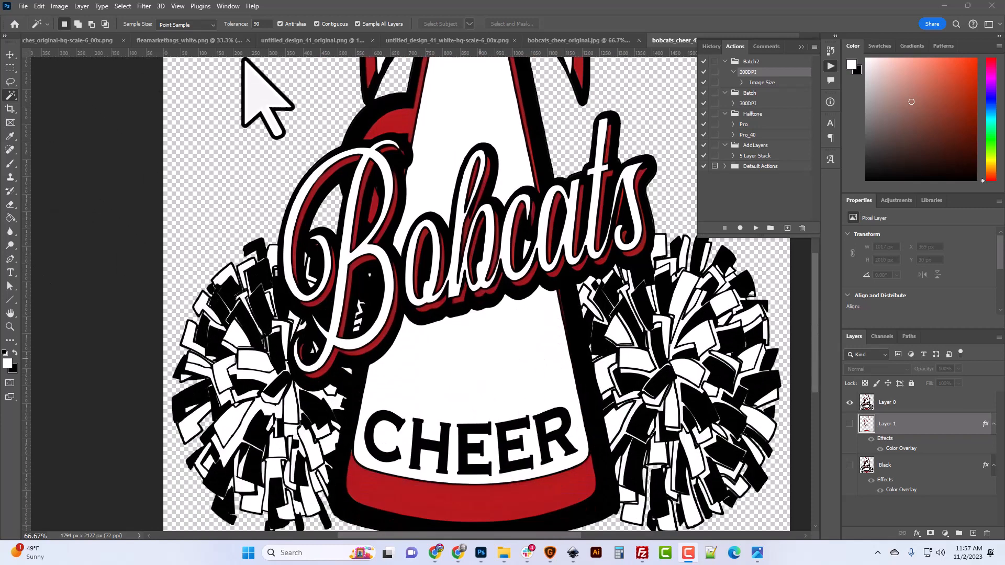
click(317, 24)
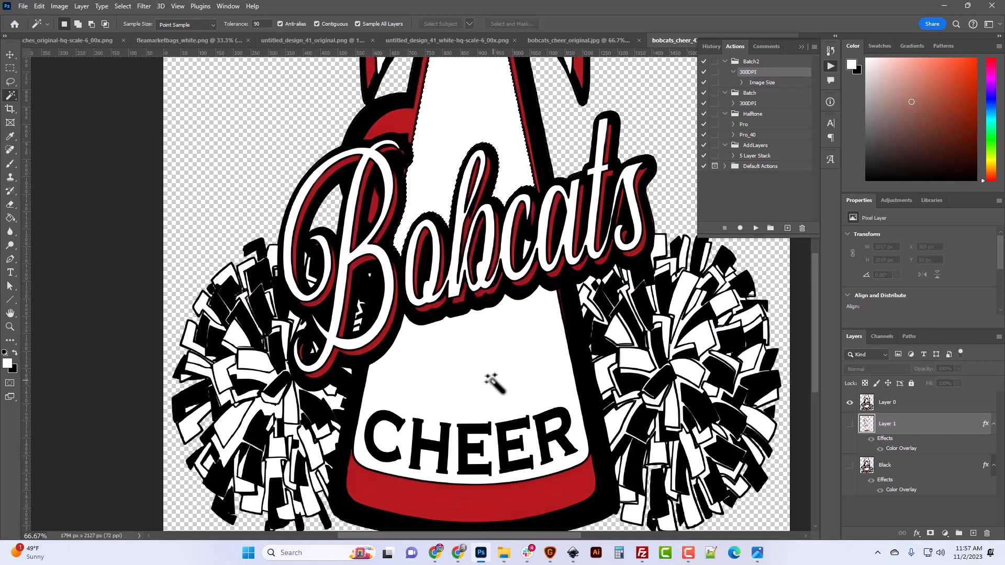
click(317, 24)
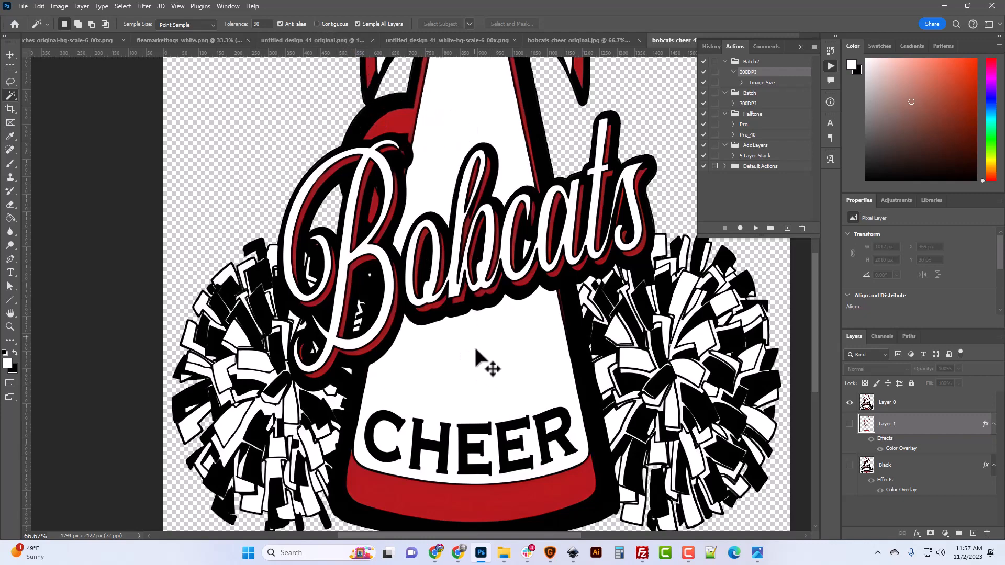
click(470, 352)
Examine the white selection's edges across the Bobcats lettering, bow, megaphone and pom-poms.
scroll(485, 352, down, 3)
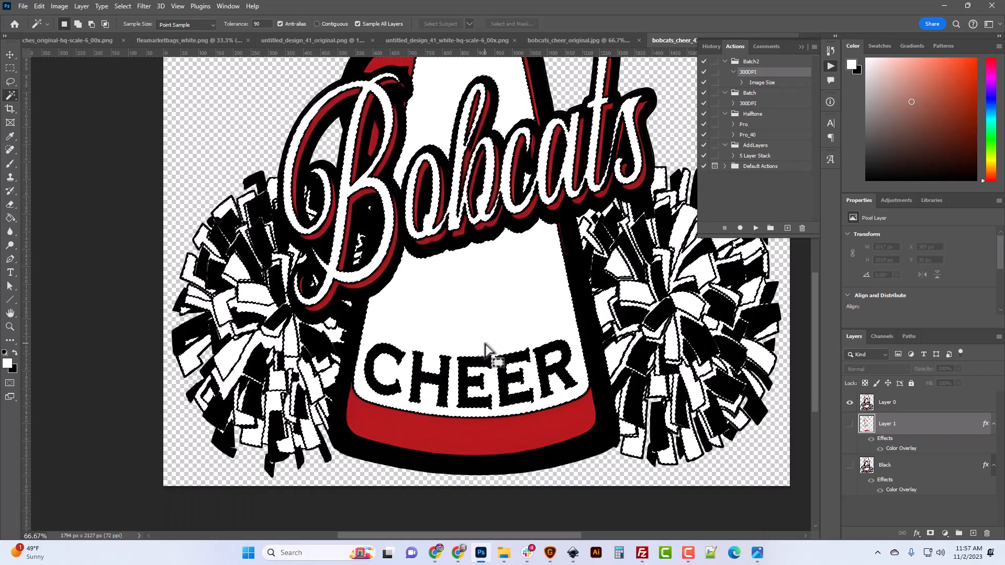
scroll(486, 350, up, 3)
scroll(483, 342, up, 1)
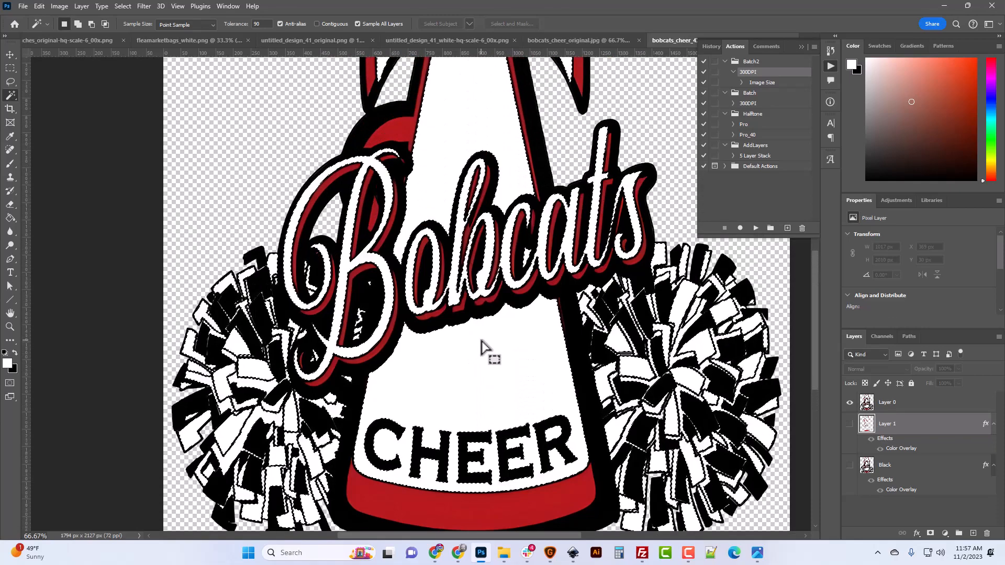
key(ctrl+plus)
key(ctrl+plus)
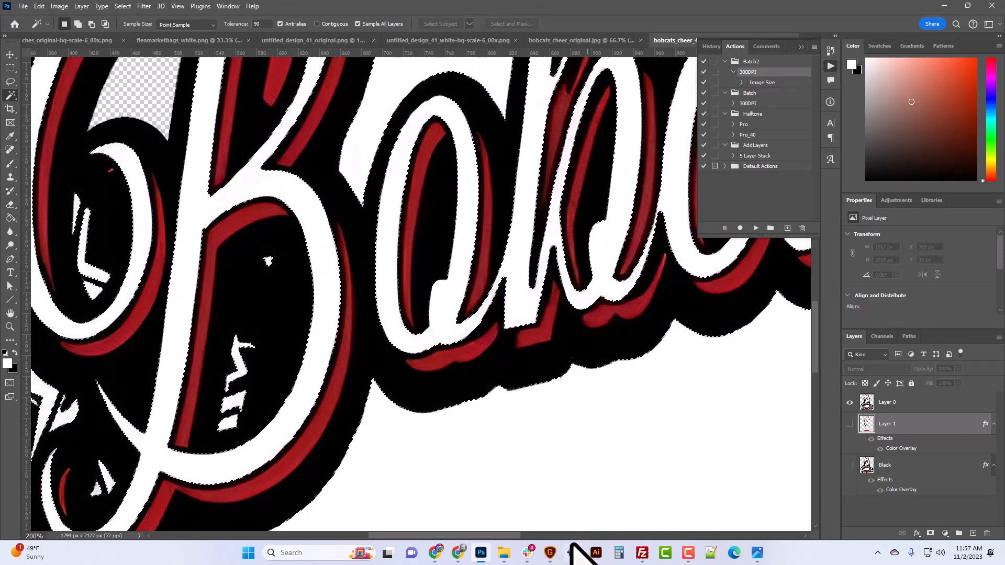
drag(517, 535, 633, 536)
scroll(479, 249, up, 3)
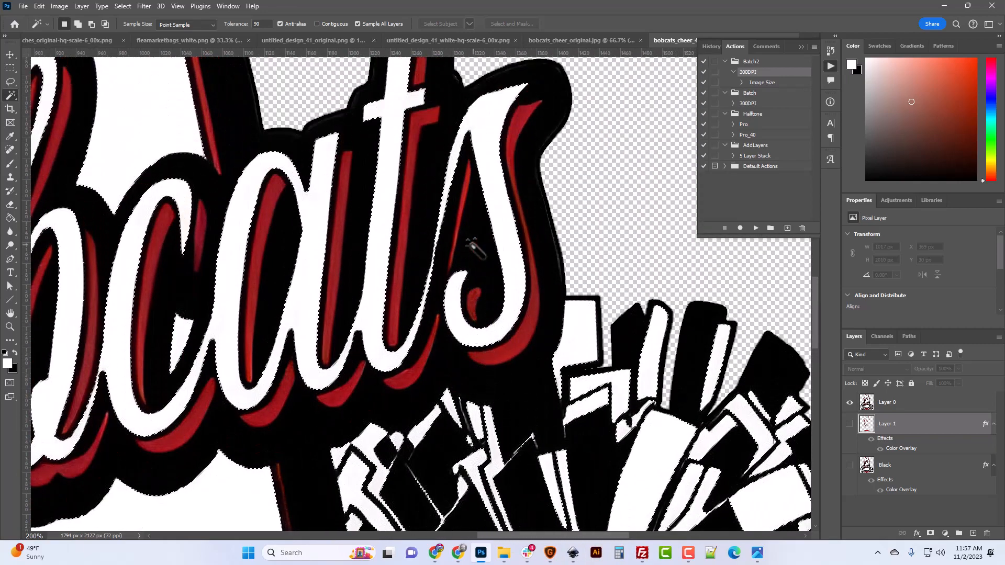
scroll(462, 268, up, 4)
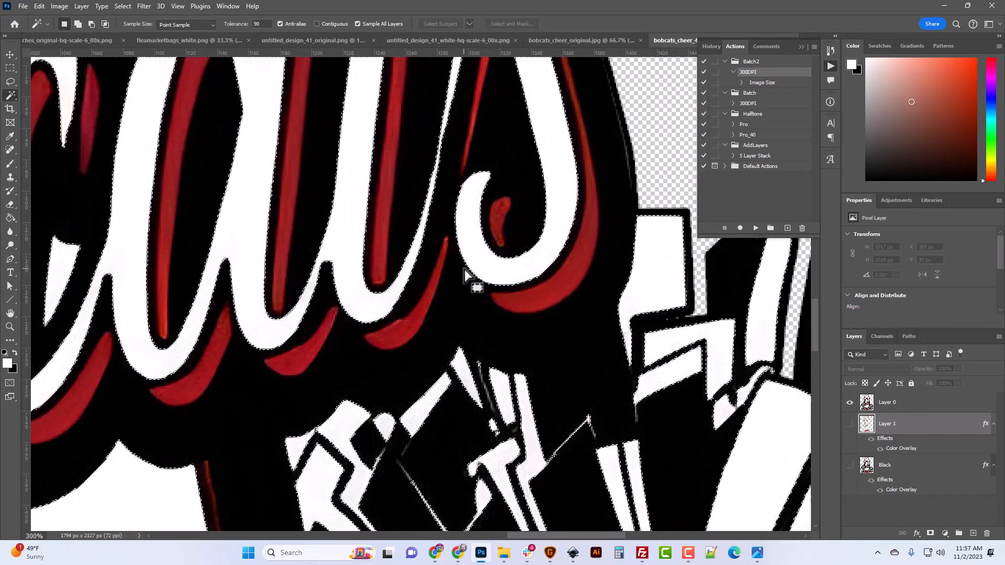
scroll(489, 233, up, 2)
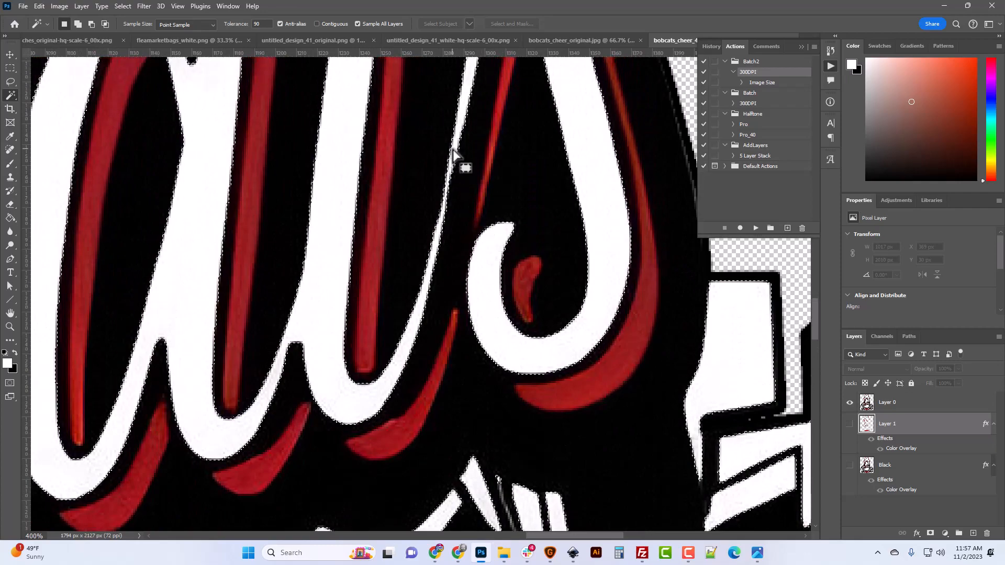
scroll(483, 299, down, 5)
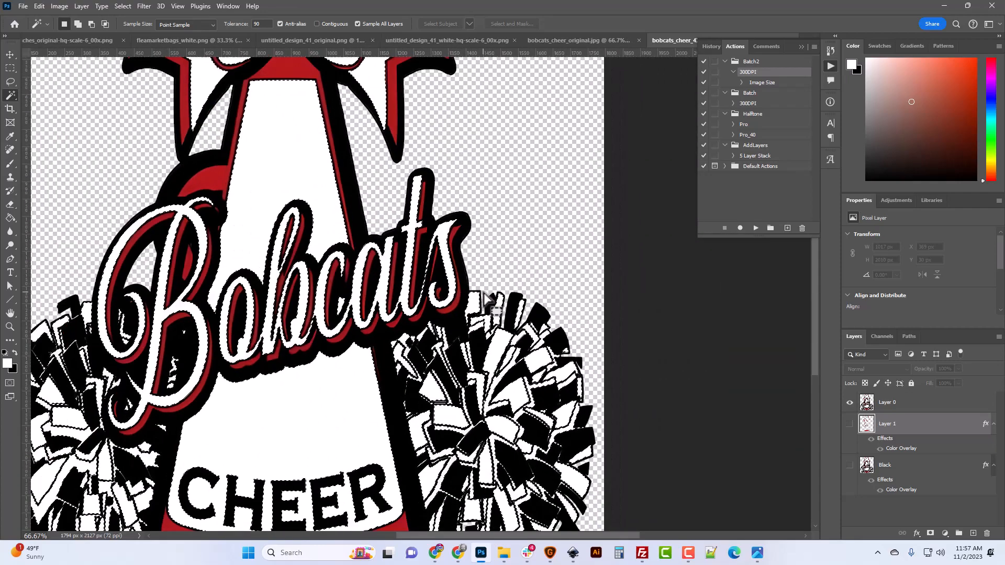
scroll(462, 269, up, 5)
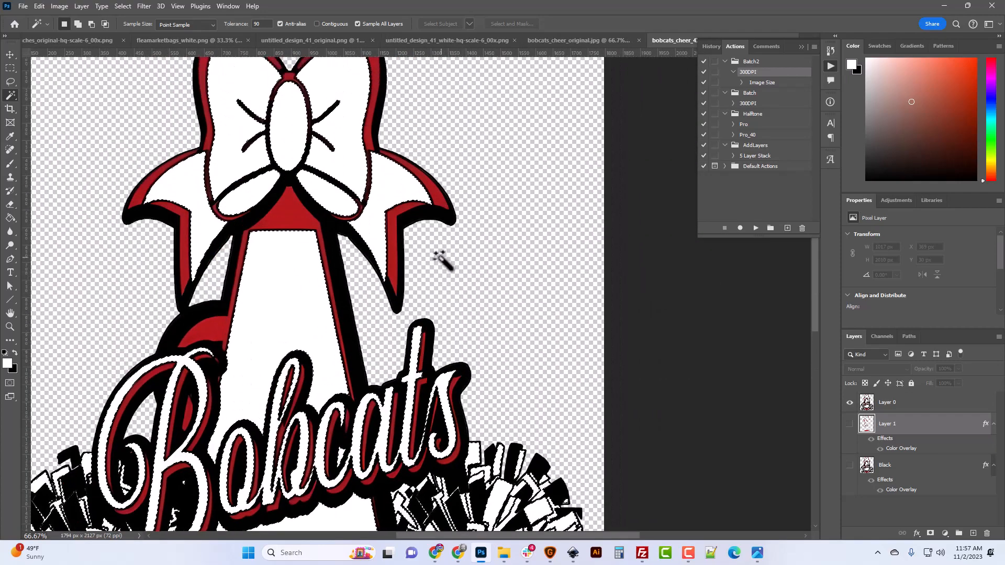
scroll(473, 305, down, 12)
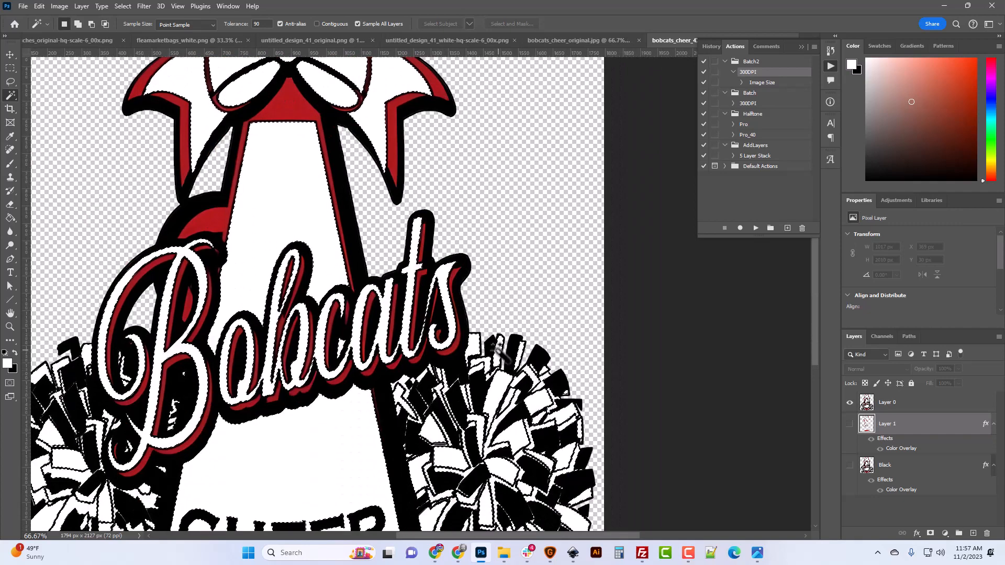
scroll(515, 369, down, 5)
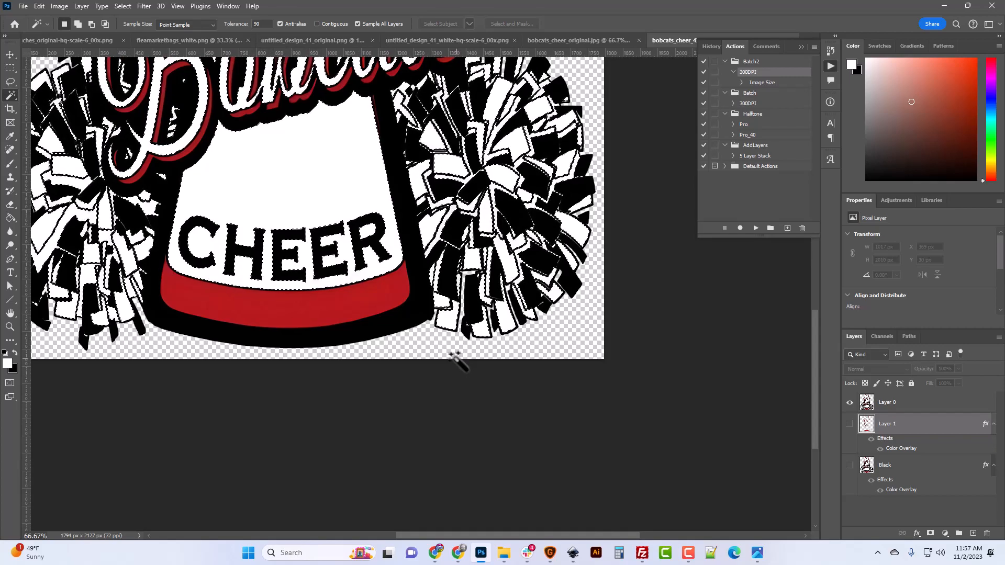
Copy the selected white areas of Layer 0 onto a new layer, and hide Layer 0.
scroll(455, 360, up, 1)
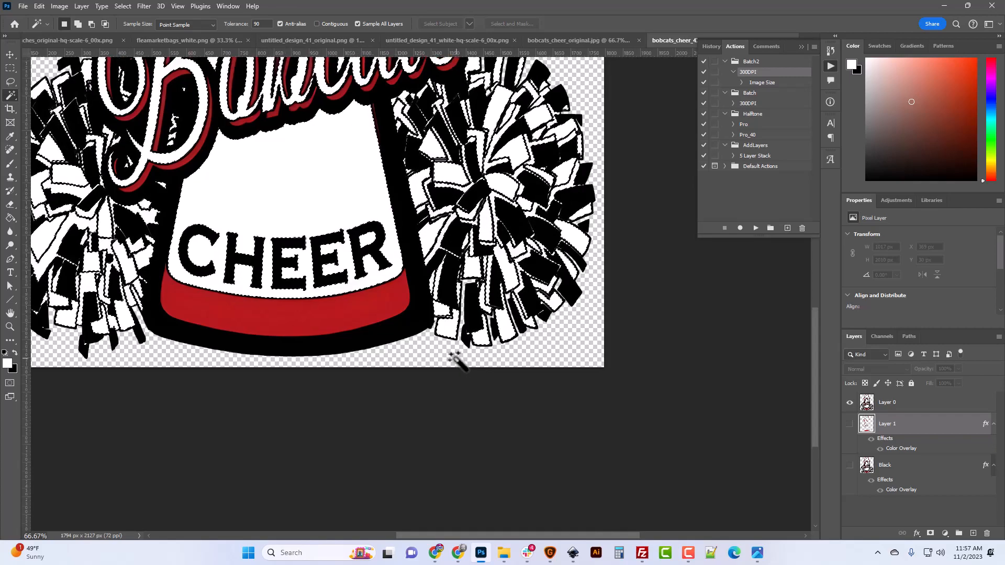
click(890, 408)
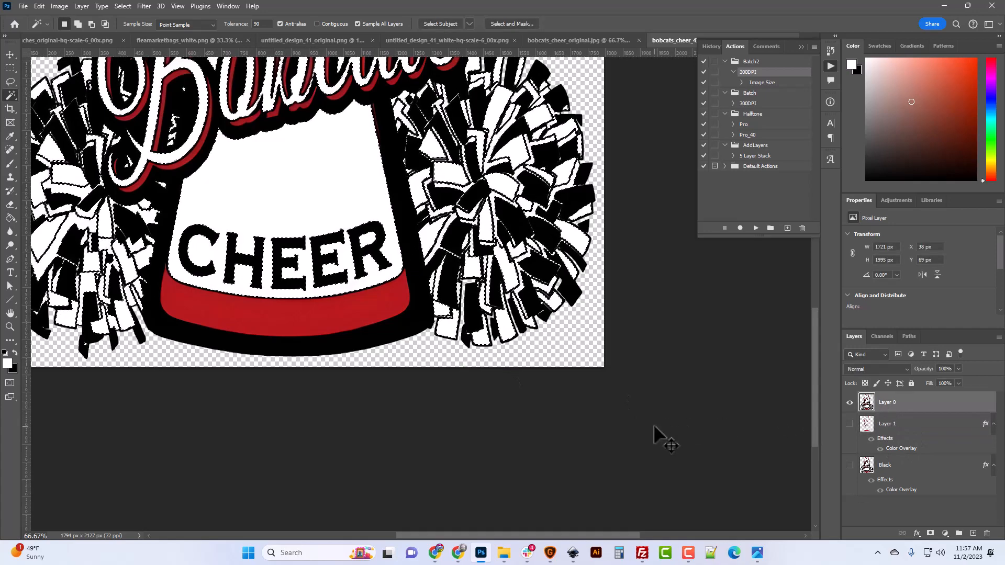
key(ctrl+j)
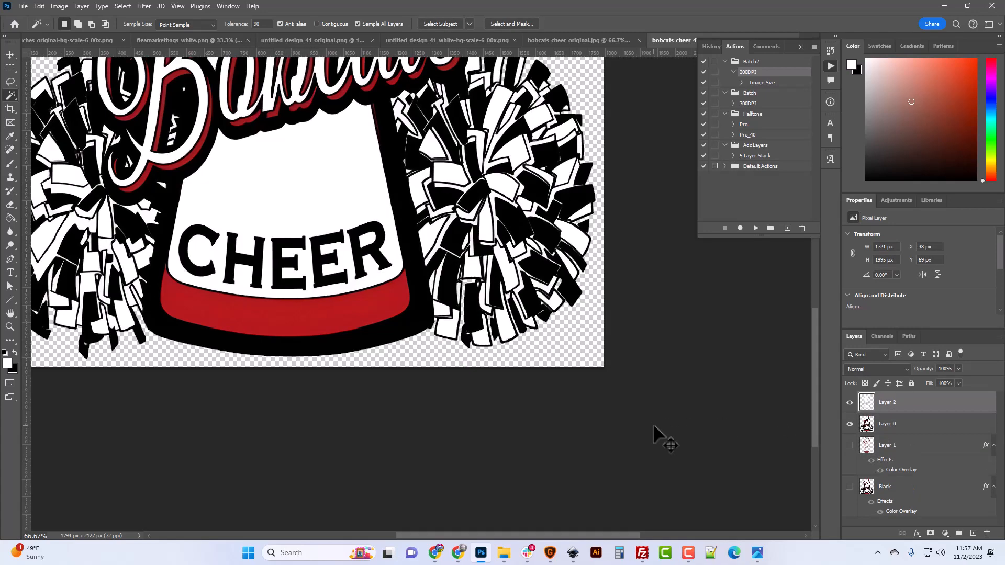
click(850, 425)
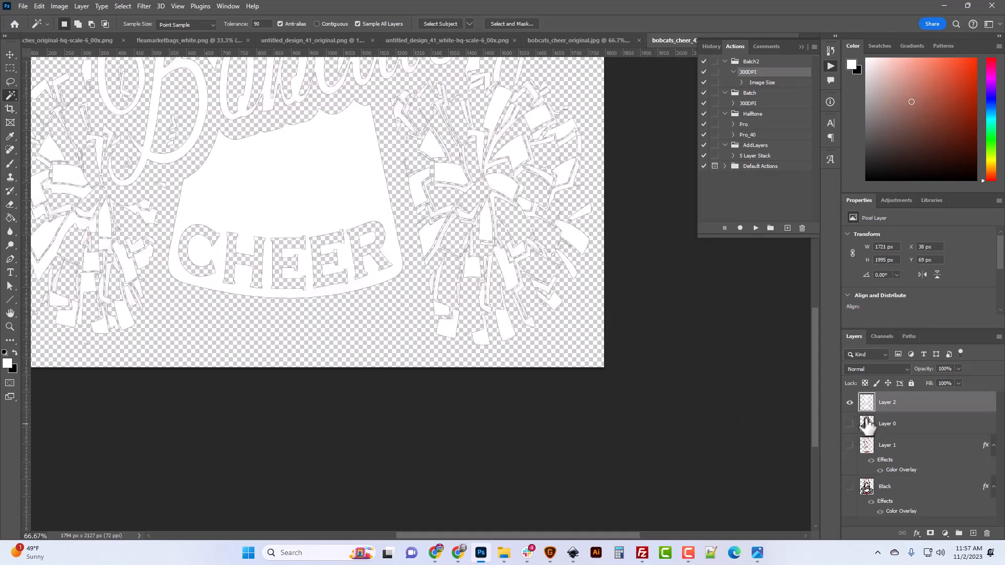
Apply a black Color Overlay to Layer 2.
right_click(884, 414)
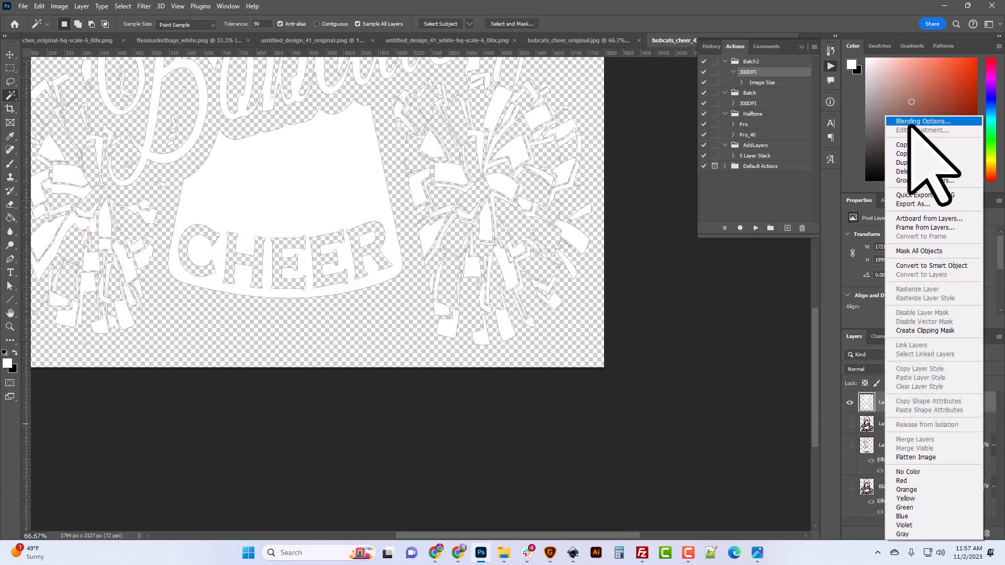
click(908, 118)
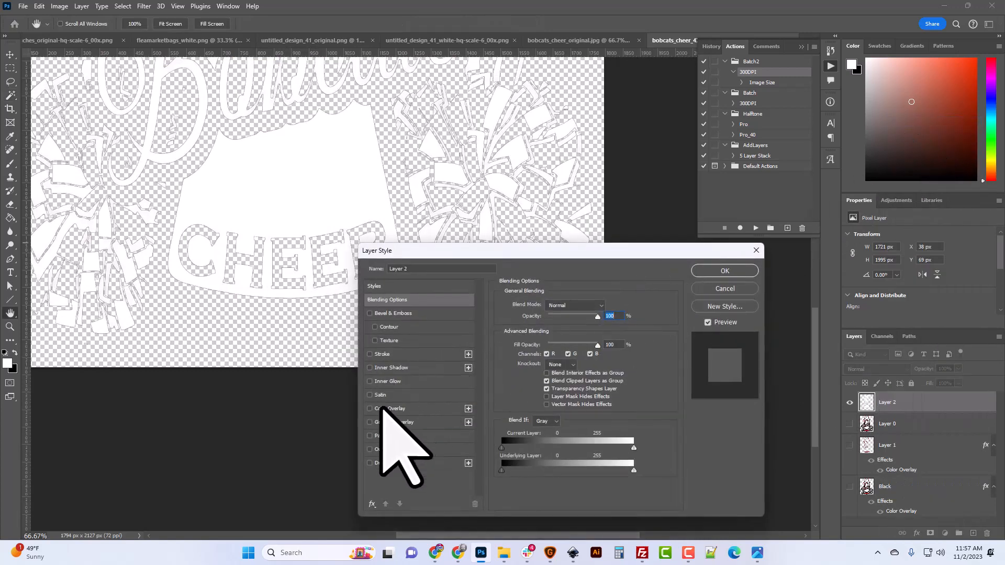
click(385, 409)
click(722, 270)
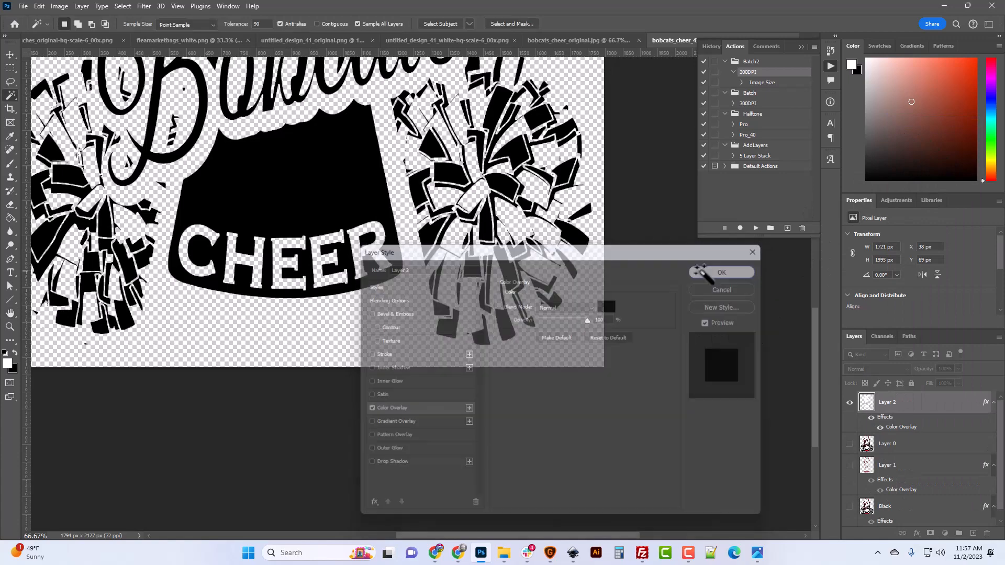
Lasso the thin stray specks along the upper inner edge of the right pom-pom on Layer 2.
key(w)
scroll(451, 321, up, 1)
scroll(451, 320, up, 3)
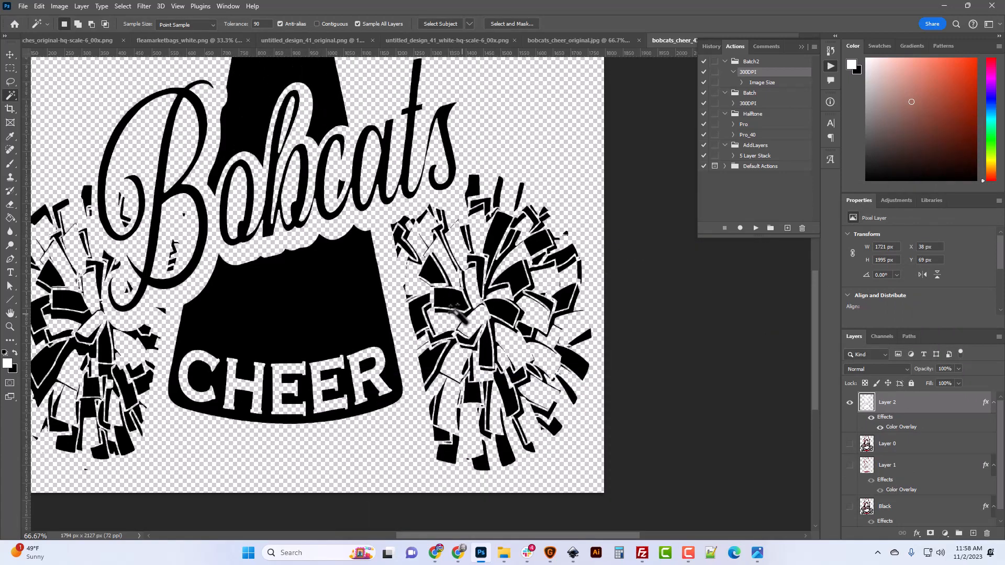
key(l)
scroll(308, 307, down, 2)
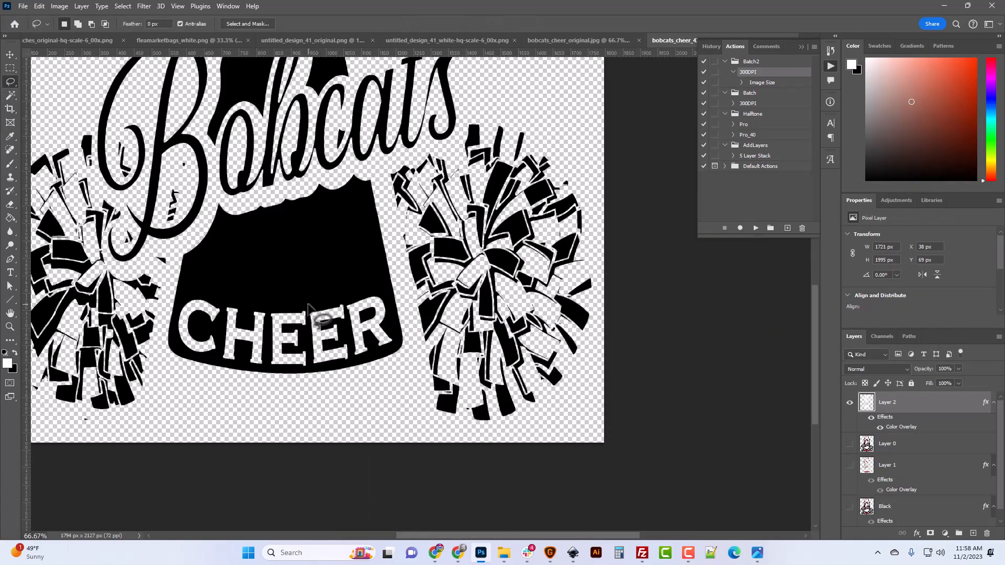
scroll(309, 306, up, 3)
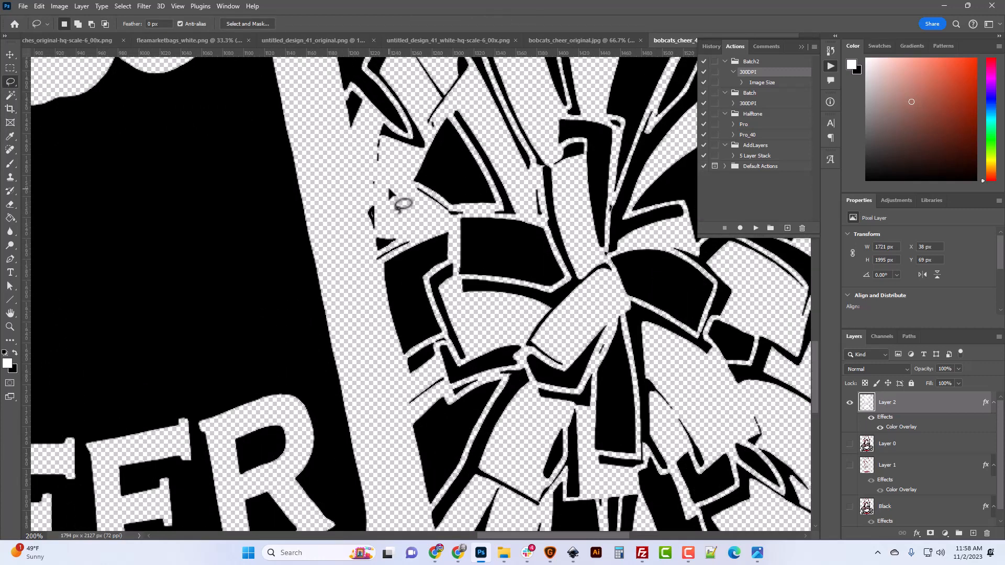
drag(364, 176, 371, 139)
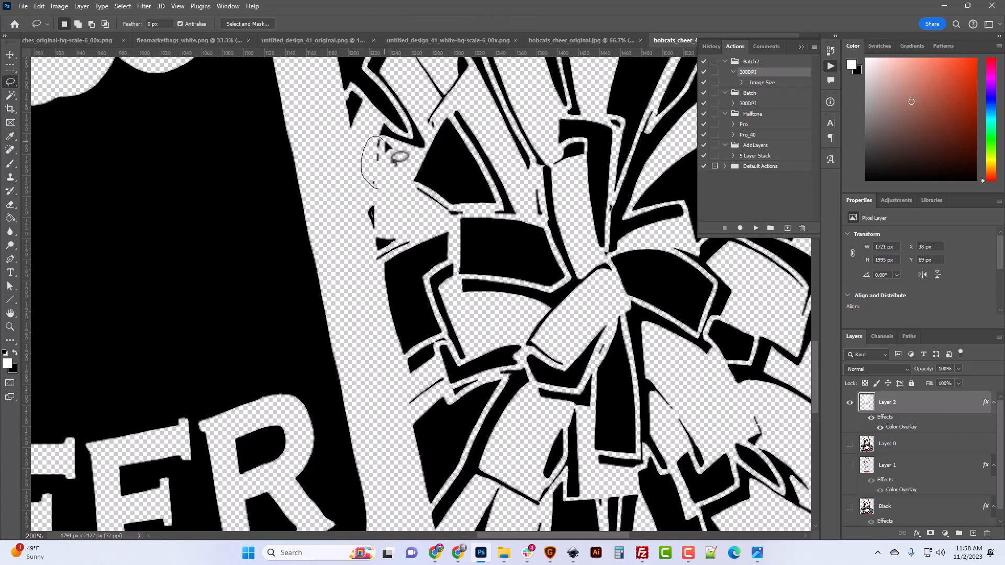
drag(387, 172, 391, 177)
scroll(414, 171, up, 1)
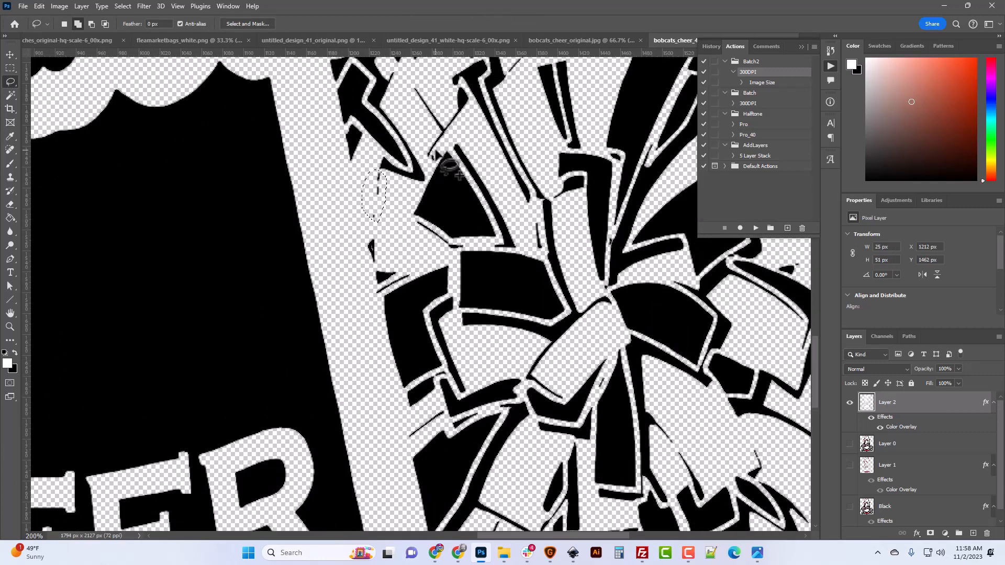
scroll(455, 175, up, 4)
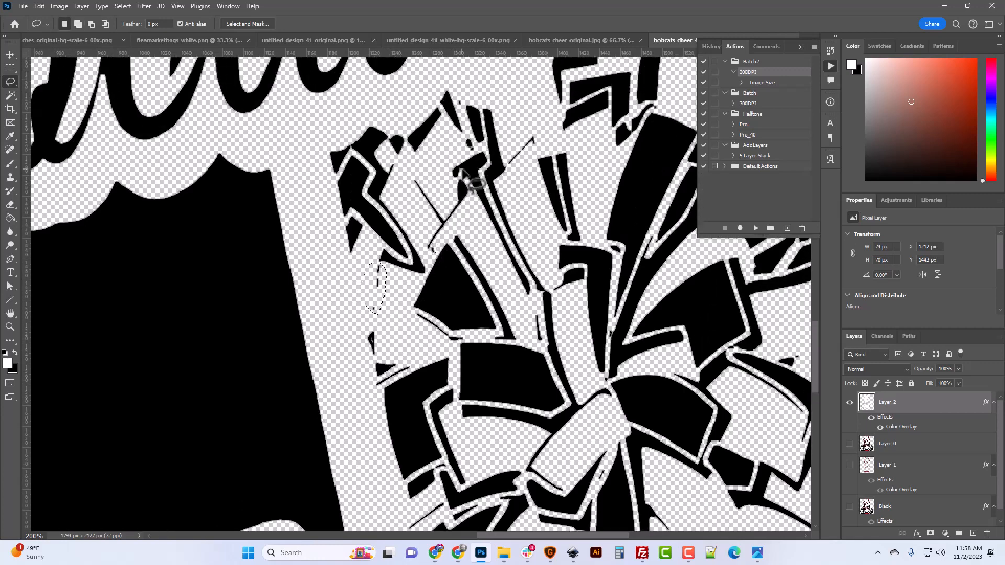
scroll(486, 176, up, 1)
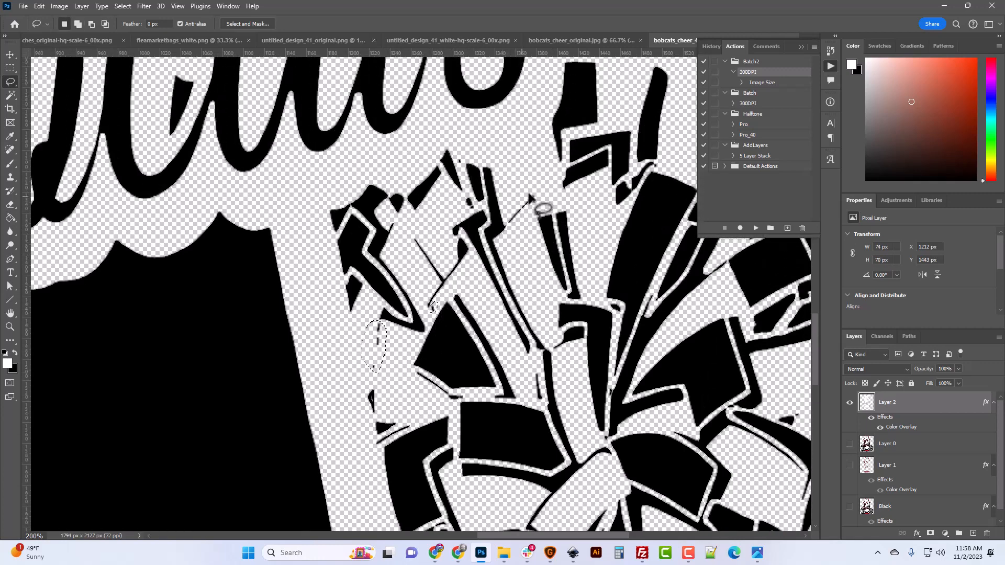
mouse_move(531, 197)
mouse_down()
mouse_move(512, 216)
mouse_move(537, 196)
mouse_up()
scroll(601, 351, down, 2)
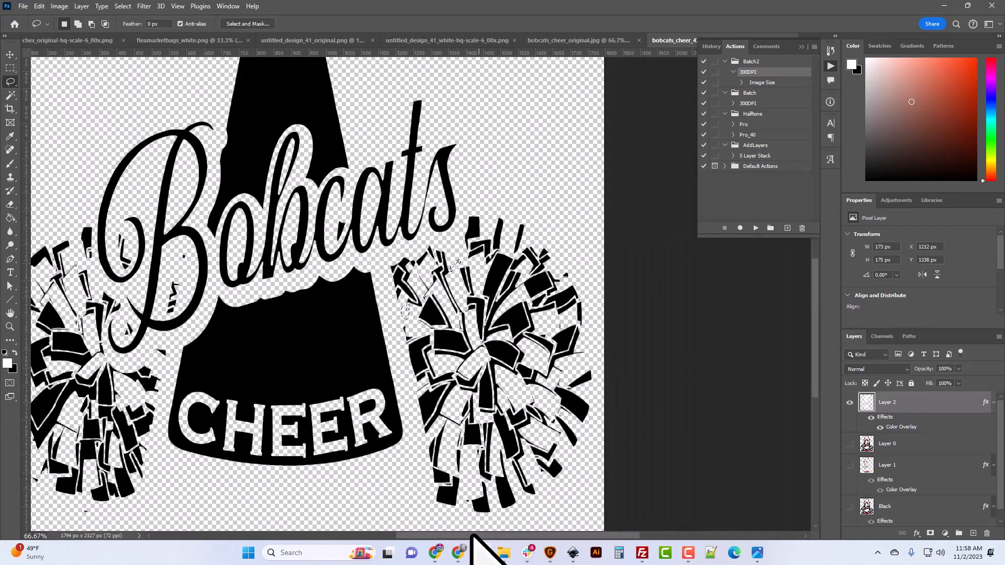
Add the stray specks in the upper part of the left pom-pom to the lasso selection.
drag(472, 535, 397, 535)
scroll(405, 445, down, 2)
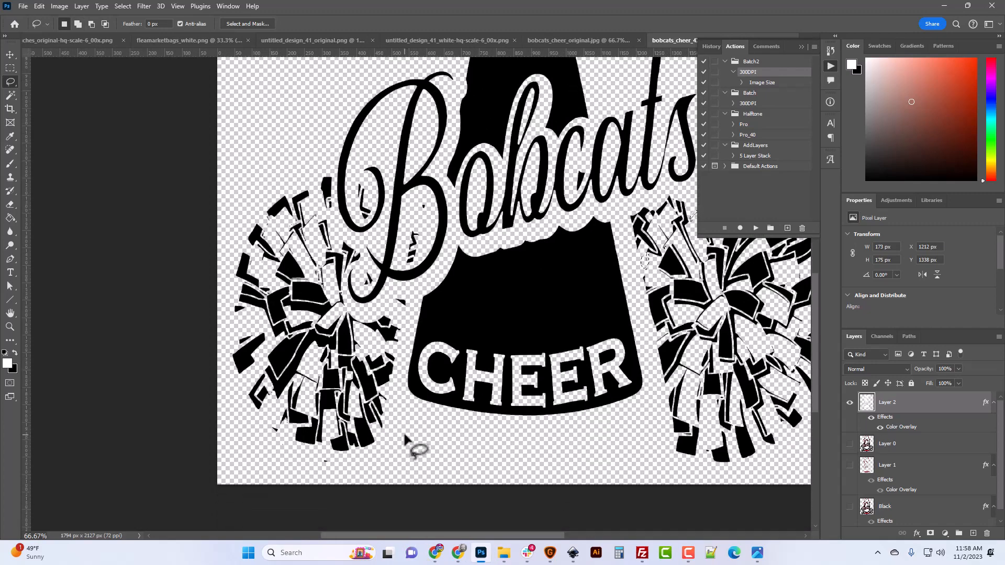
scroll(405, 437, up, 2)
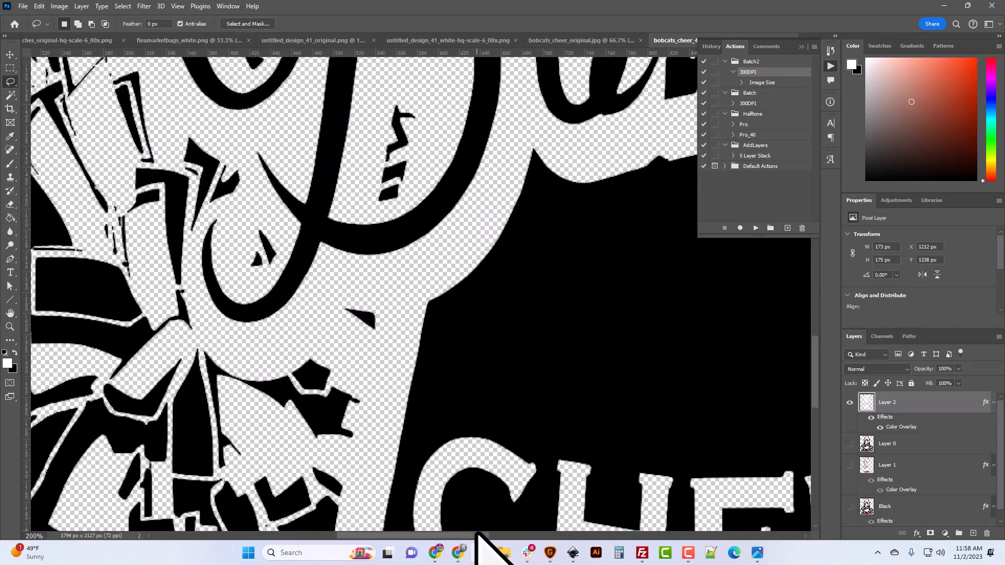
drag(478, 535, 411, 535)
scroll(405, 241, up, 3)
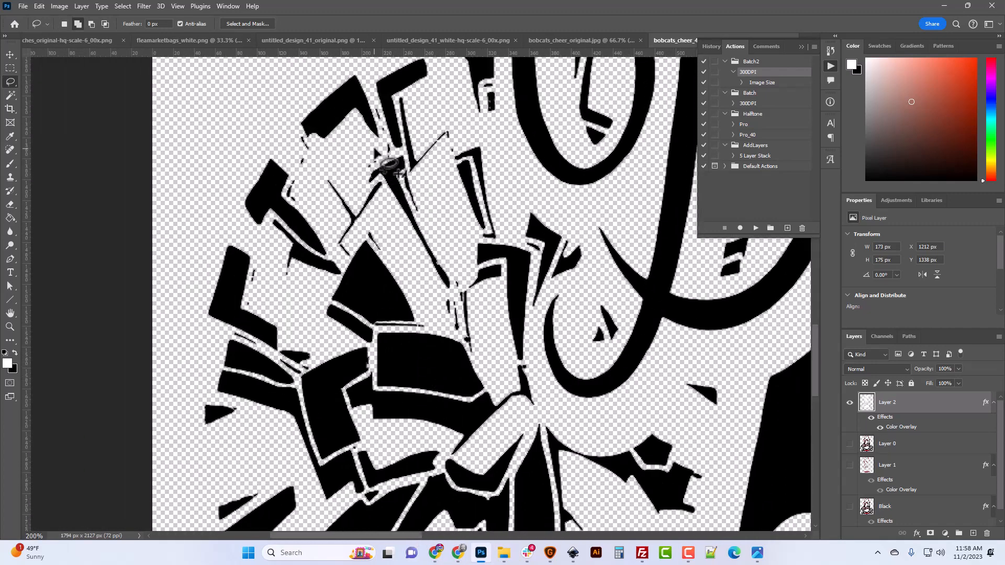
drag(380, 189, 368, 167)
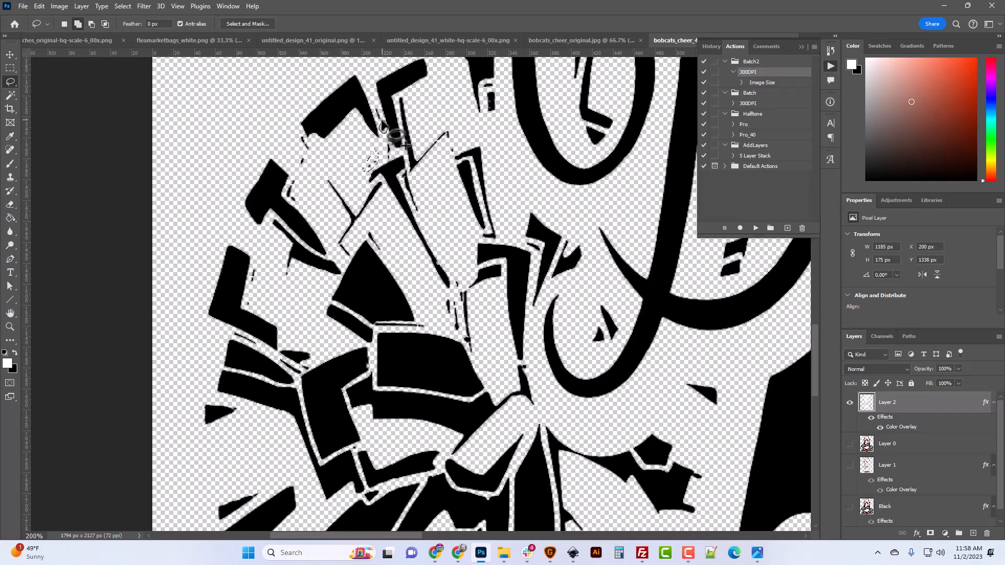
mouse_move(457, 141)
mouse_down()
mouse_move(446, 152)
mouse_move(454, 148)
mouse_up()
scroll(361, 215, down, 1)
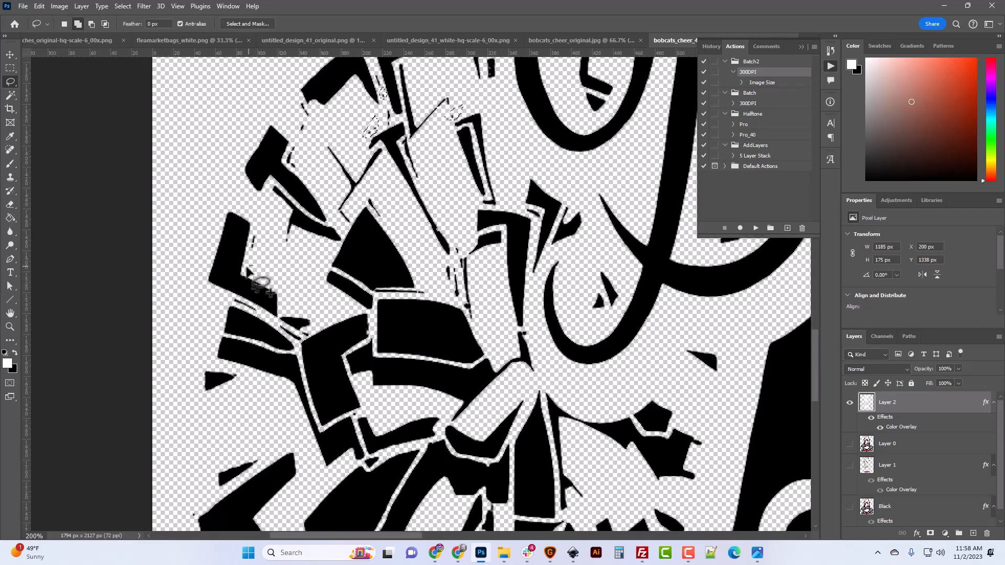
Add the specks at the left pom-pom's outer edge to the selection, and delete all selected specks from Layer 2.
scroll(380, 343, down, 6)
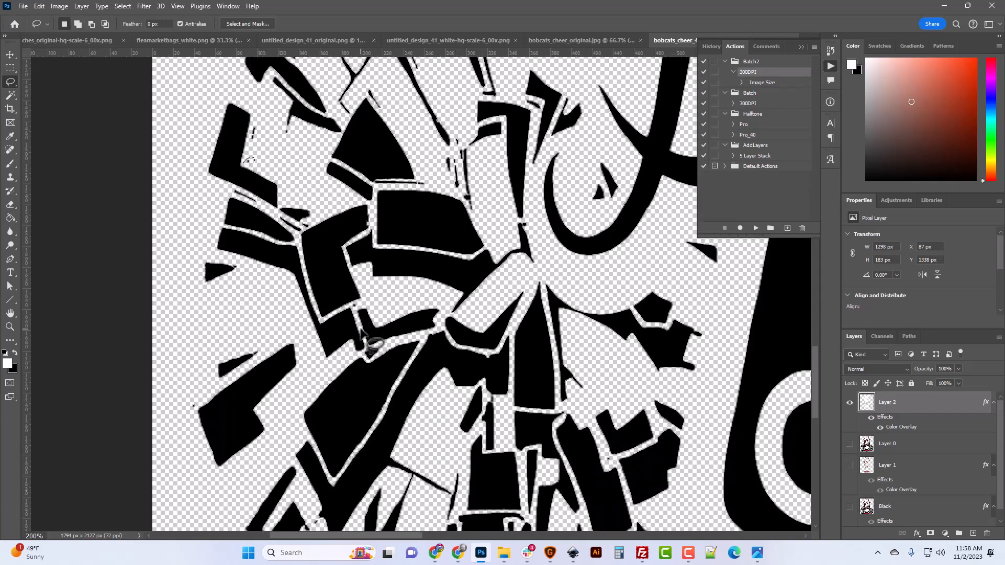
scroll(378, 341, down, 2)
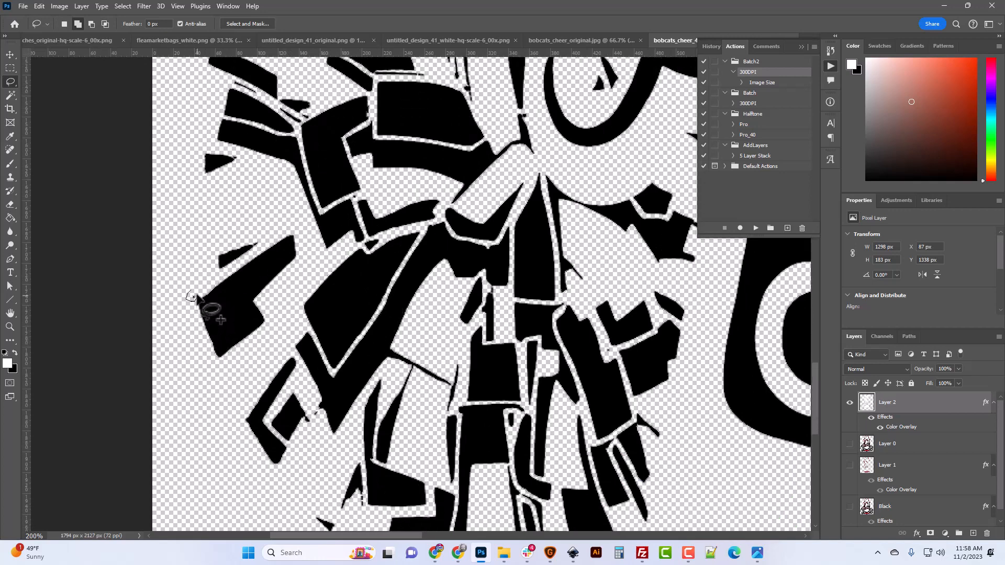
drag(198, 297, 204, 294)
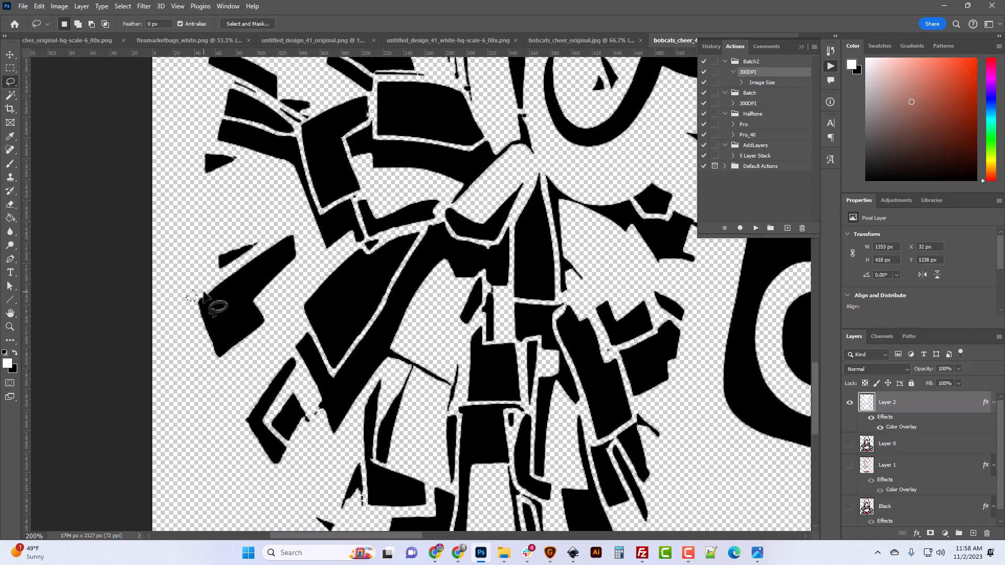
key(ctrl+minus)
key(ctrl+minus)
key(ctrl+minus)
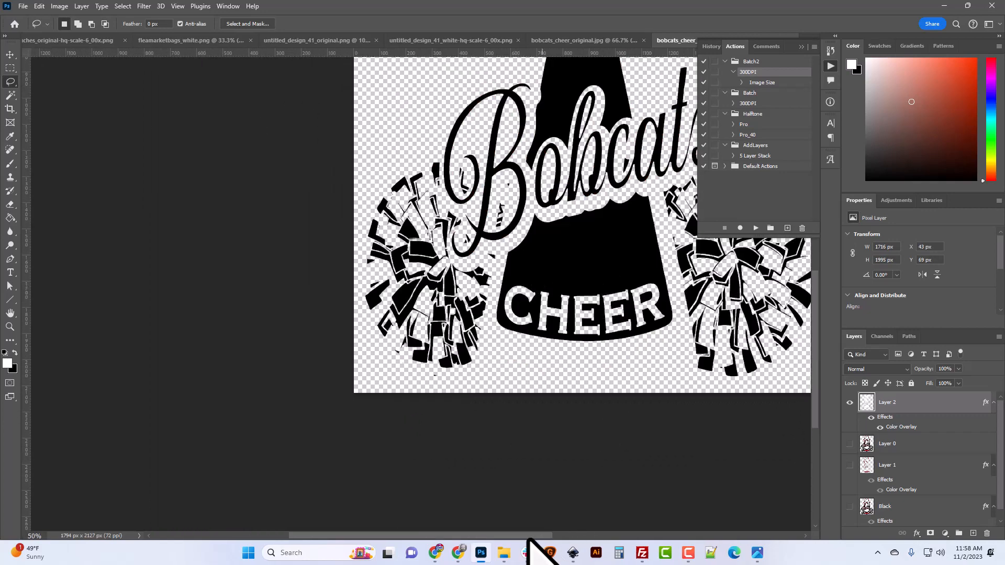
drag(528, 535, 580, 537)
scroll(558, 403, up, 3)
scroll(558, 410, up, 2)
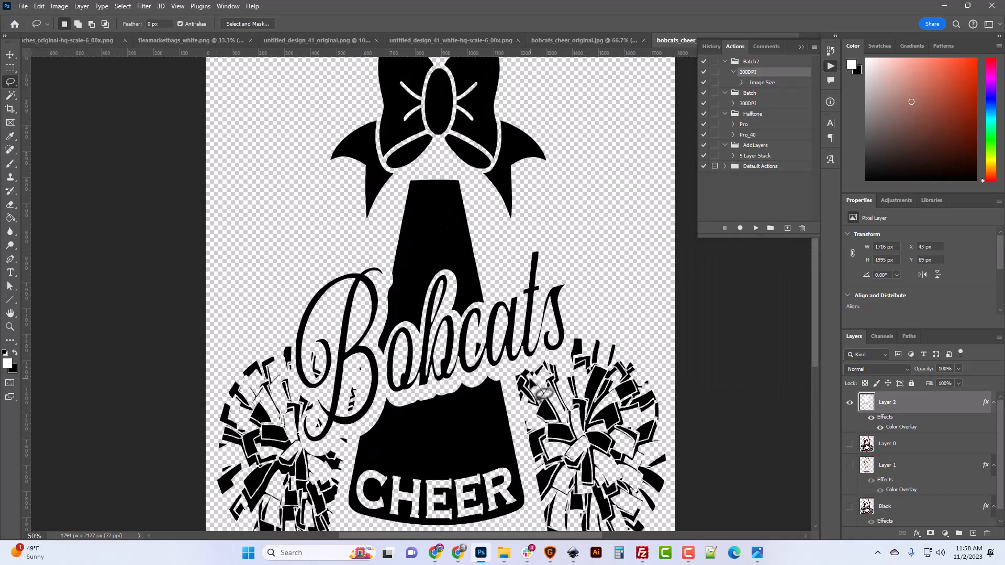
scroll(502, 261, up, 3)
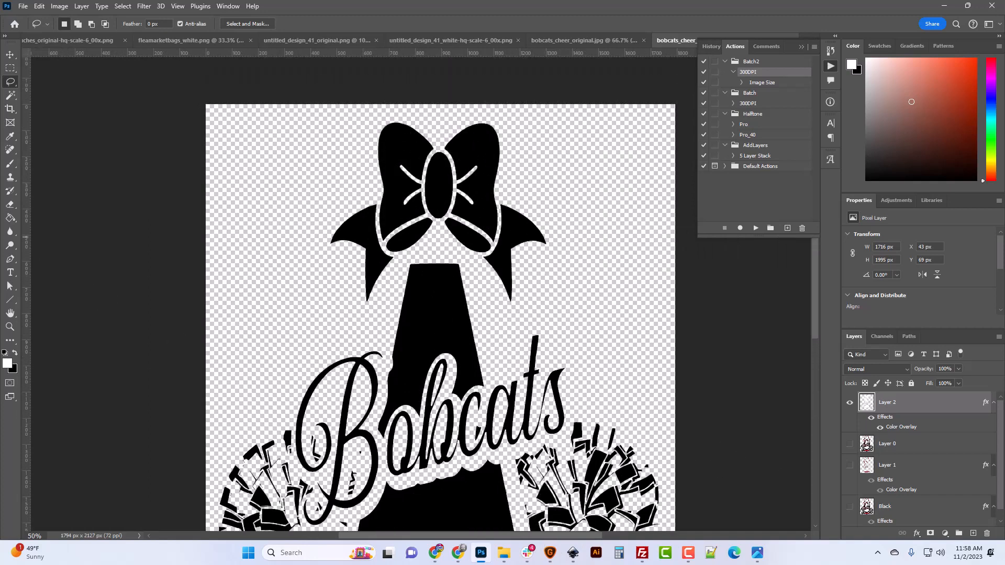
Show Layer 0 and Layer 1, and move Layer 0 below the Black layer.
click(849, 444)
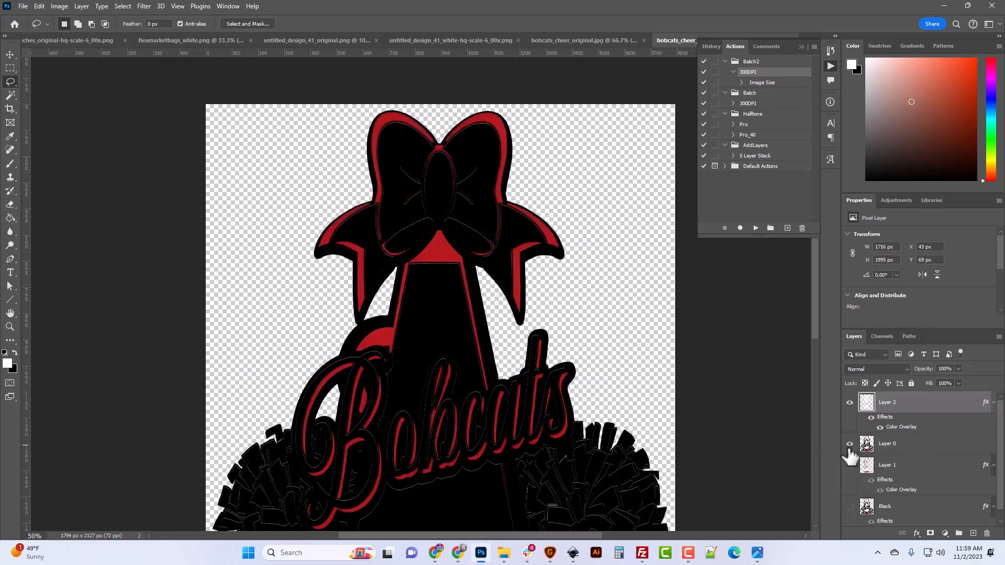
scroll(850, 457, down, 1)
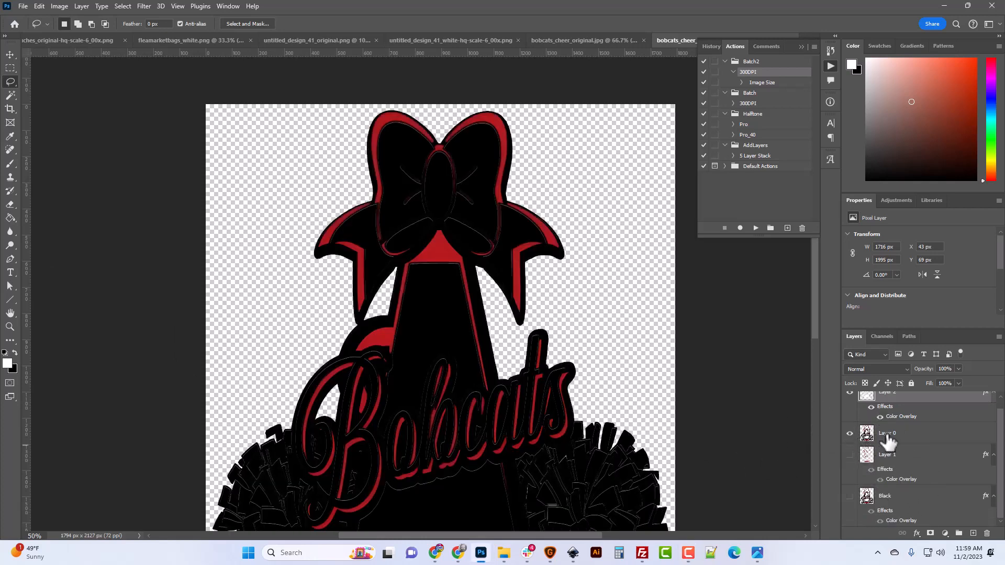
drag(888, 442, 880, 503)
click(849, 434)
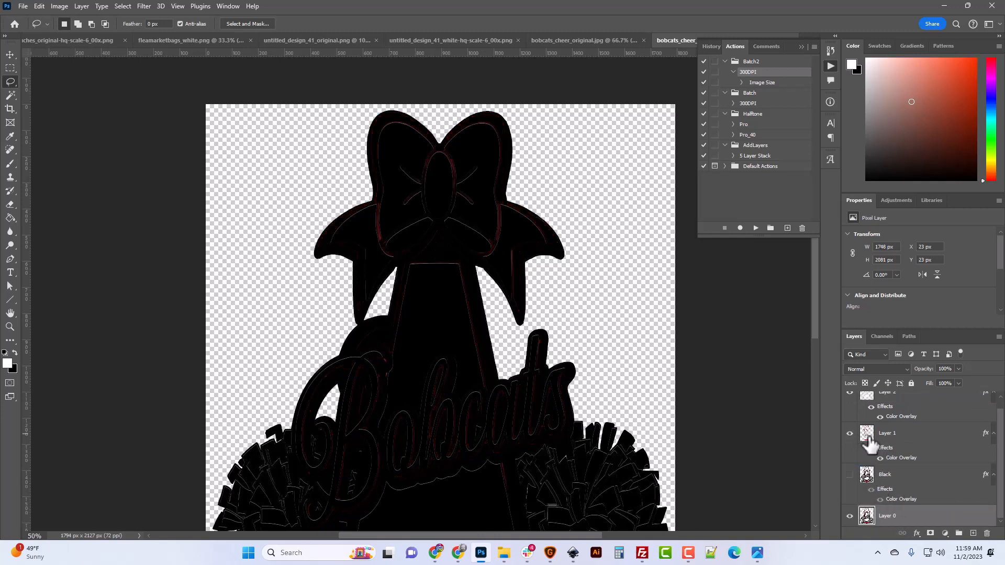
click(850, 392)
scroll(883, 421, up, 1)
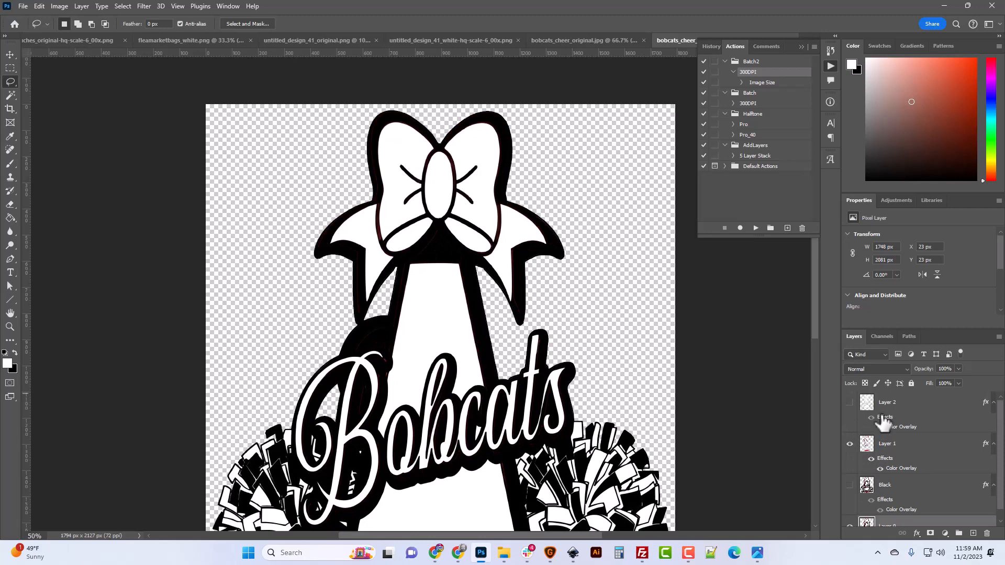
click(849, 403)
Rename Layer 2 as White and Layer 1 as Red, and show the Black layer.
double_click(888, 403)
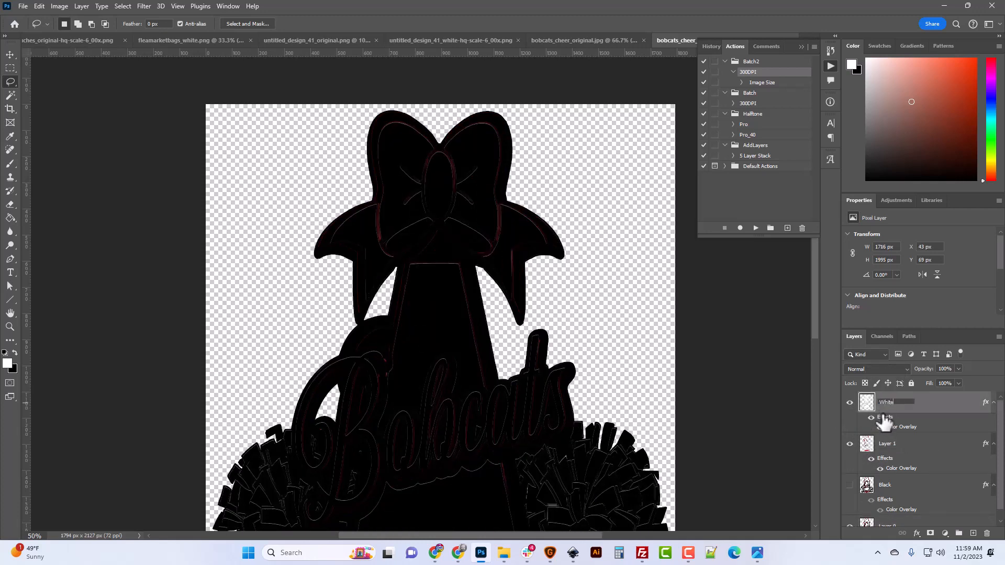
key(Return)
double_click(885, 445)
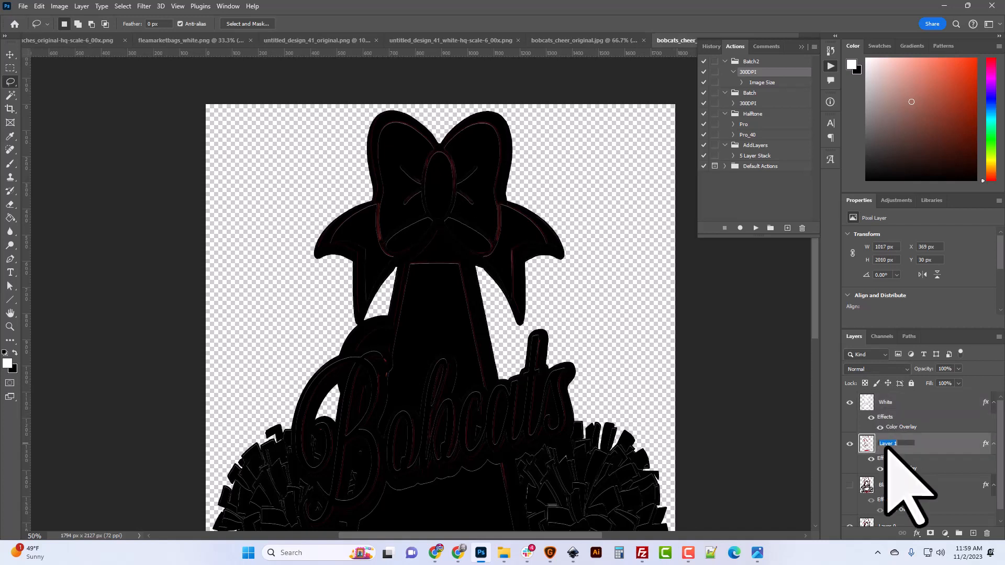
key(Return)
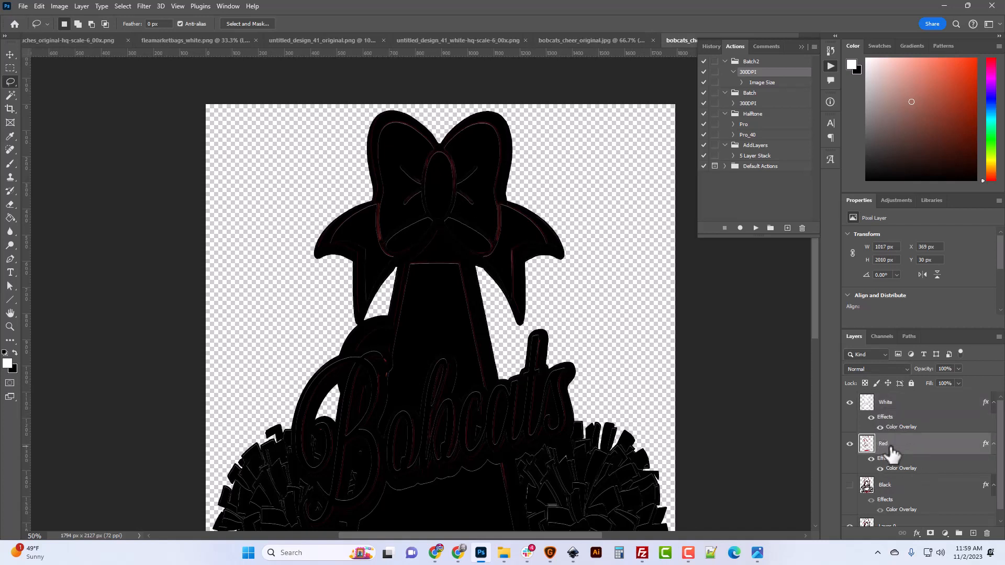
click(850, 486)
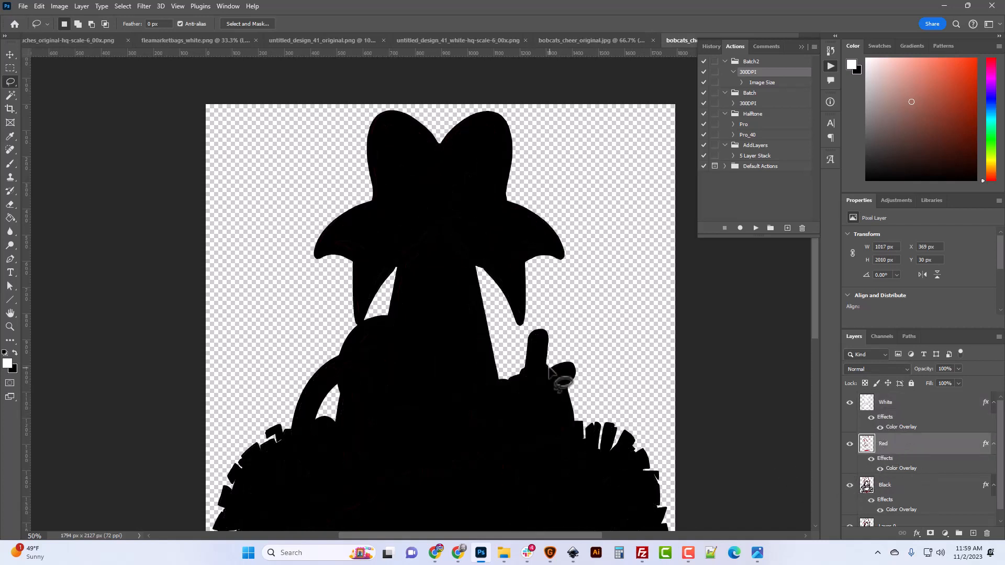
scroll(549, 369, down, 10)
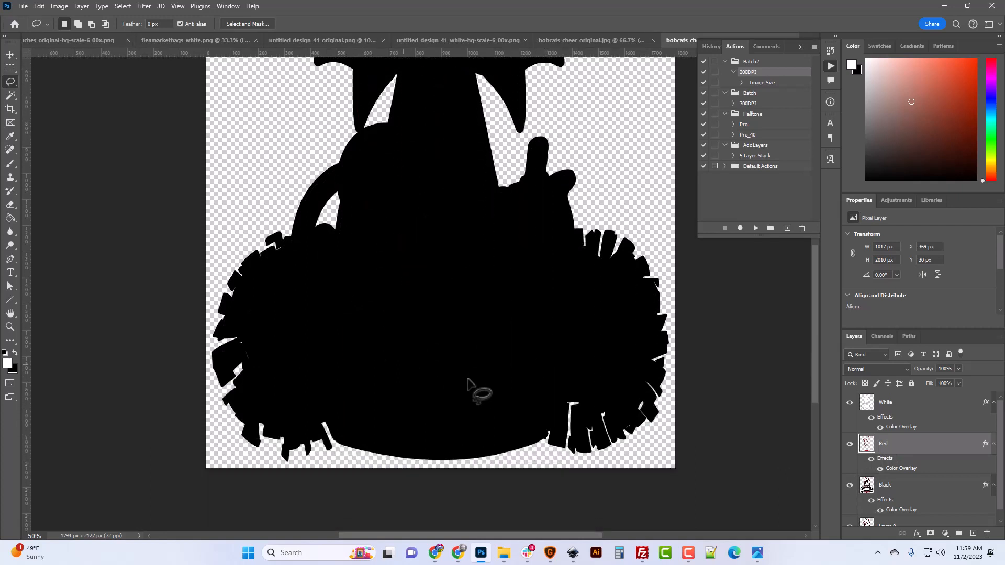
Hide the White and Red layers.
scroll(467, 381, up, 7)
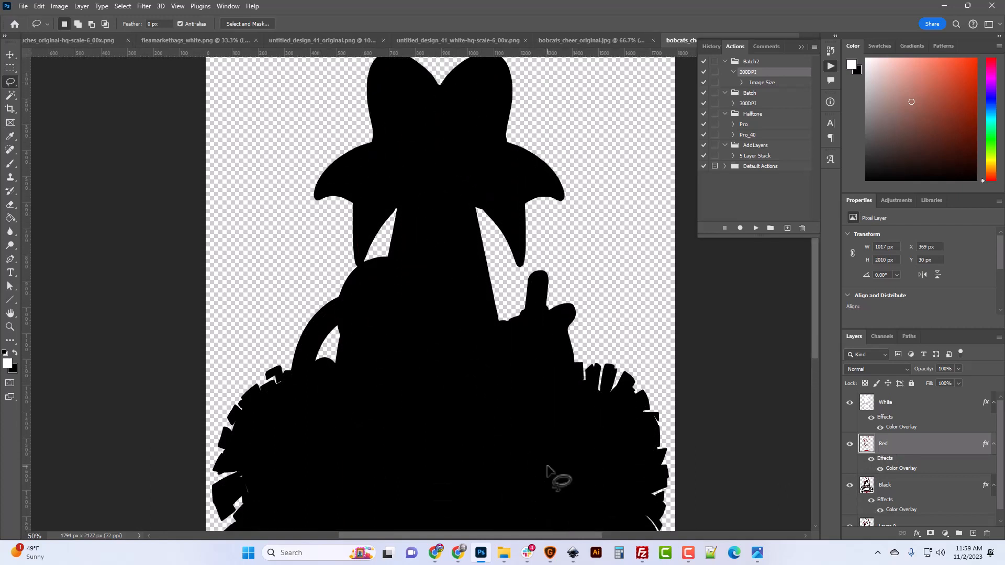
scroll(548, 471, up, 4)
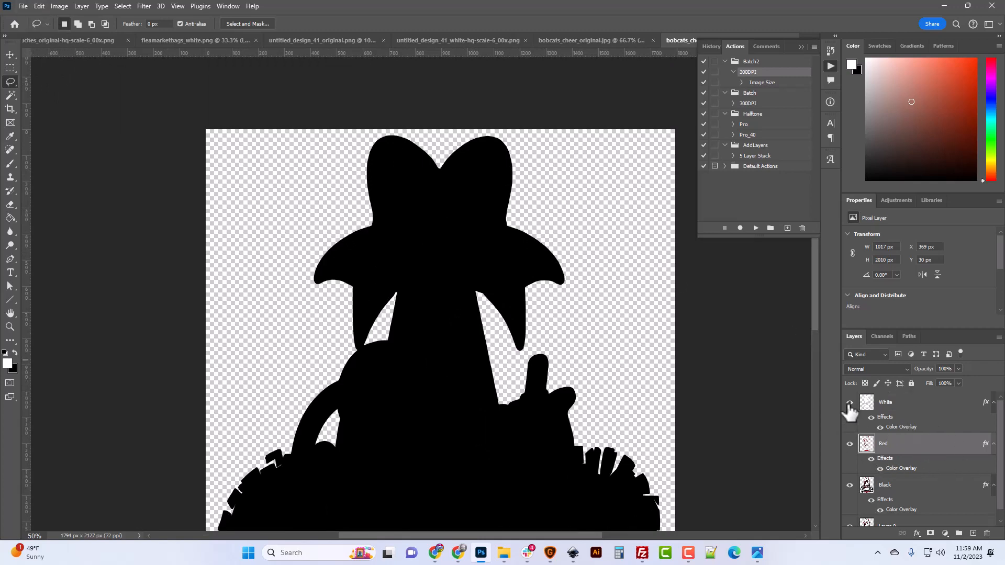
click(849, 443)
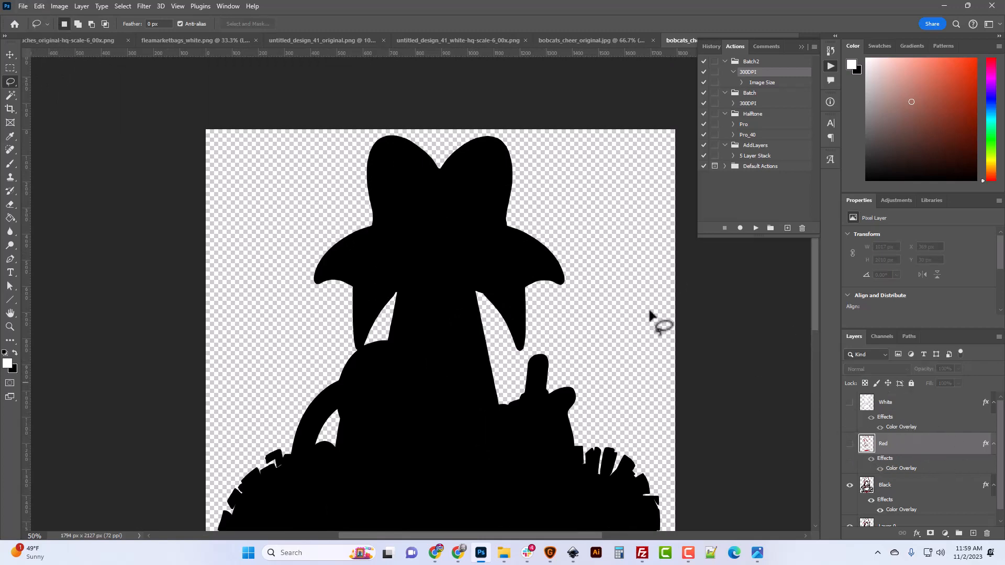
Export the visible black artwork as a PNG named bobcats_cheer_4X_black.png in the Image_Fixes folder.
click(23, 6)
mouse_move(94, 190)
click(210, 190)
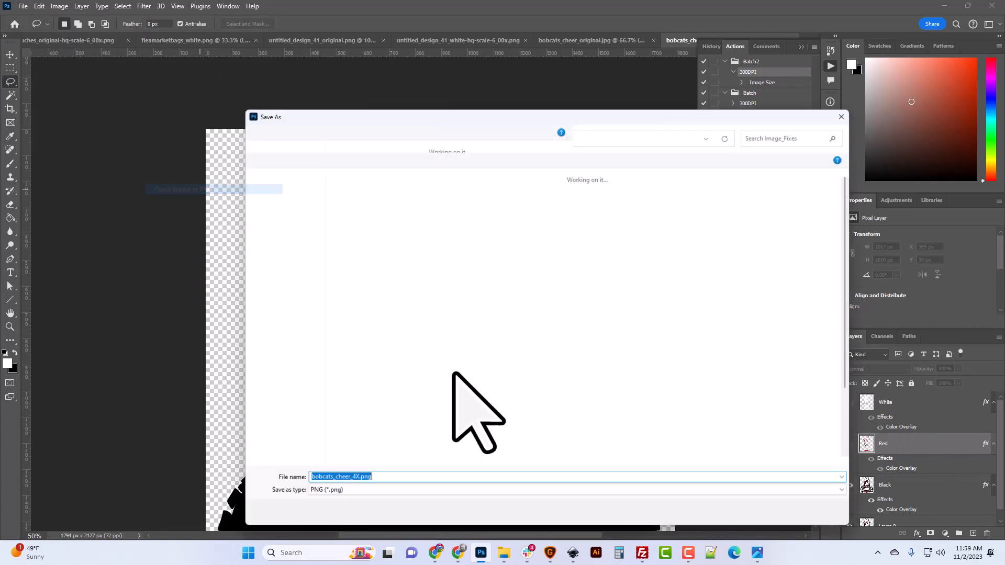
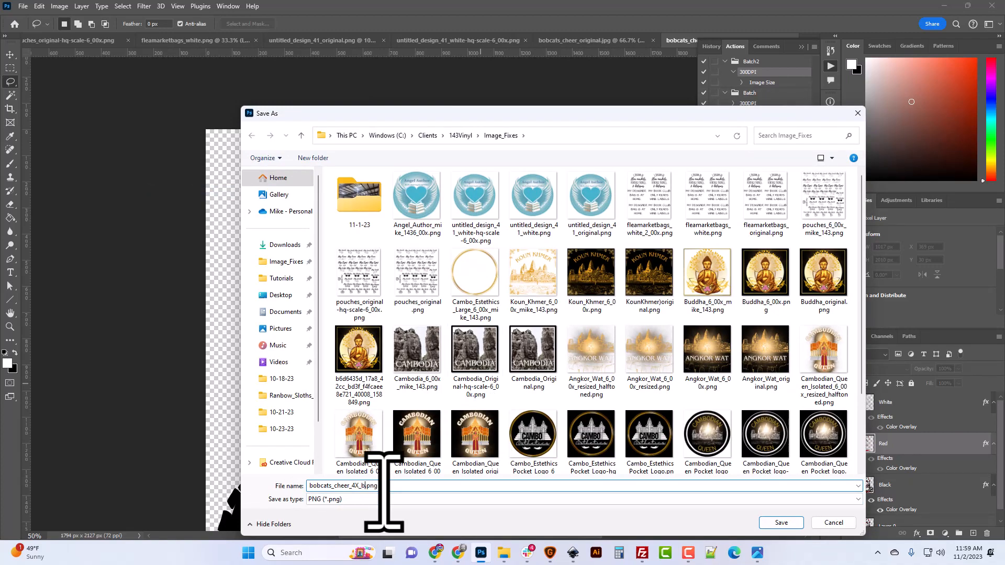
text(k)
key(Return)
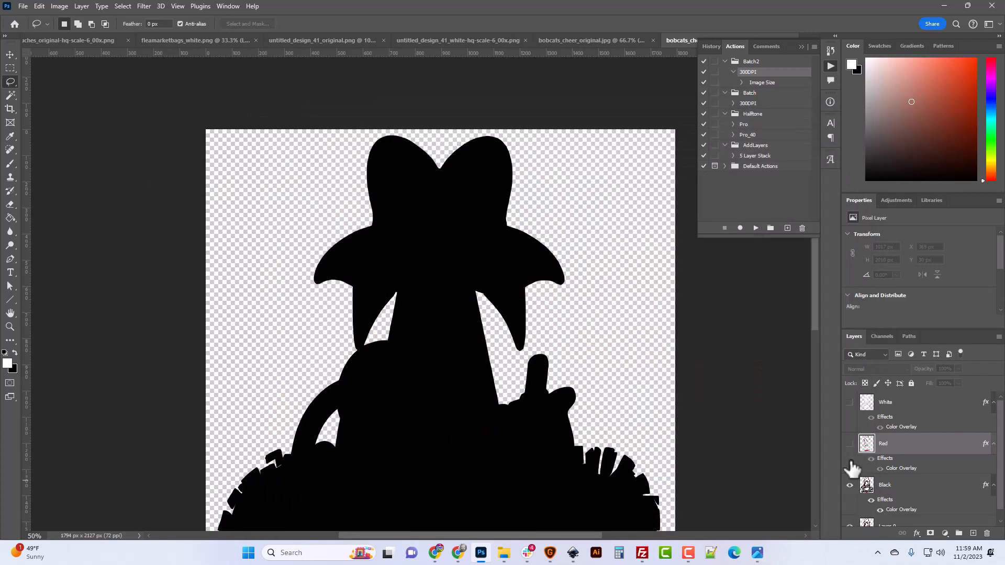
Hide Layer 0 and leave the Red and Black layers visible.
click(849, 485)
click(849, 444)
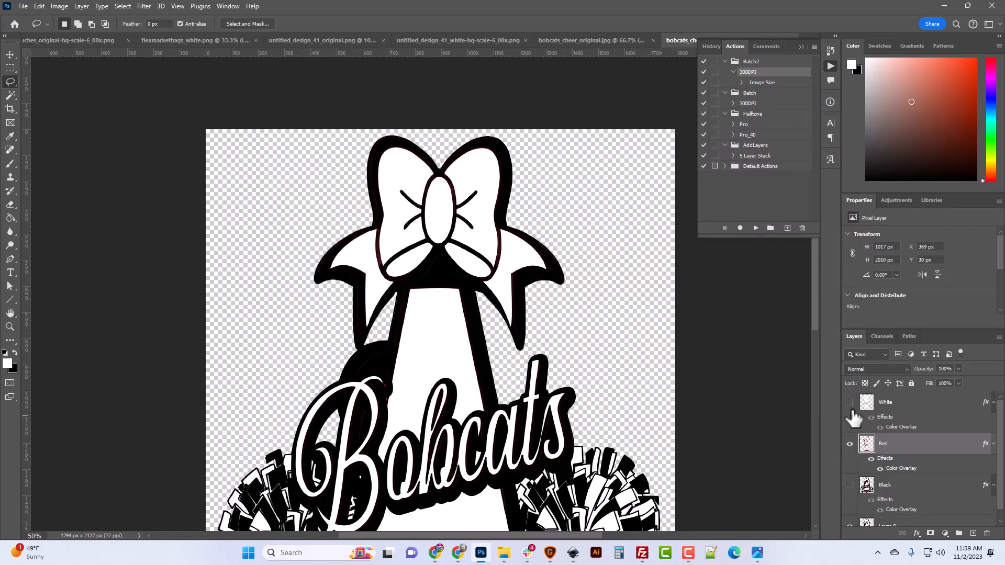
scroll(859, 453, down, 1)
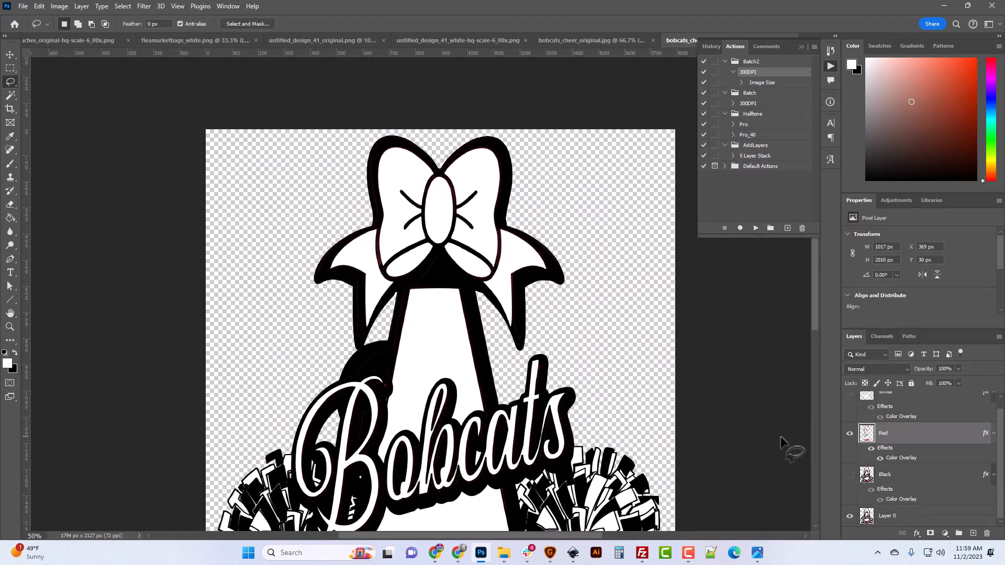
click(850, 517)
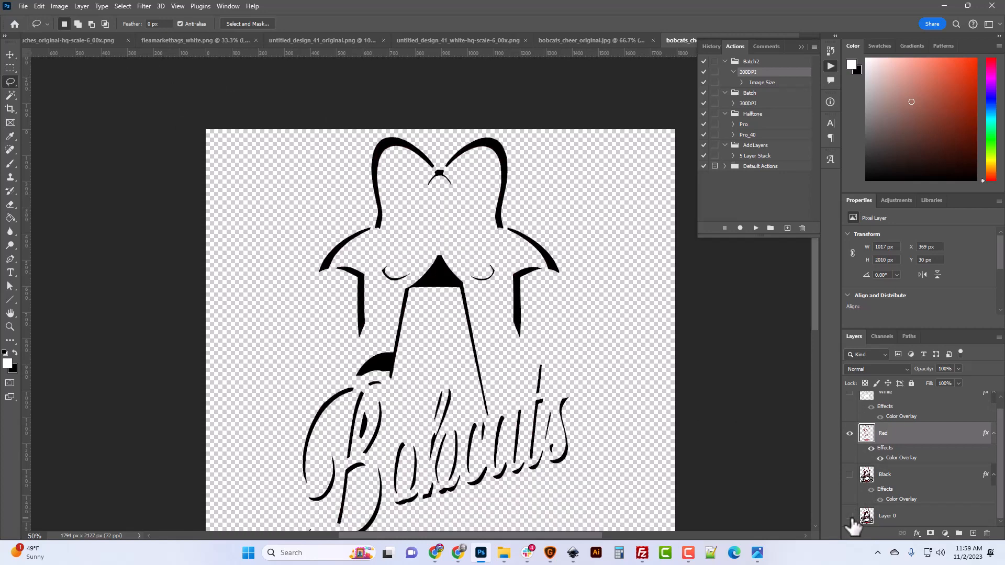
click(883, 519)
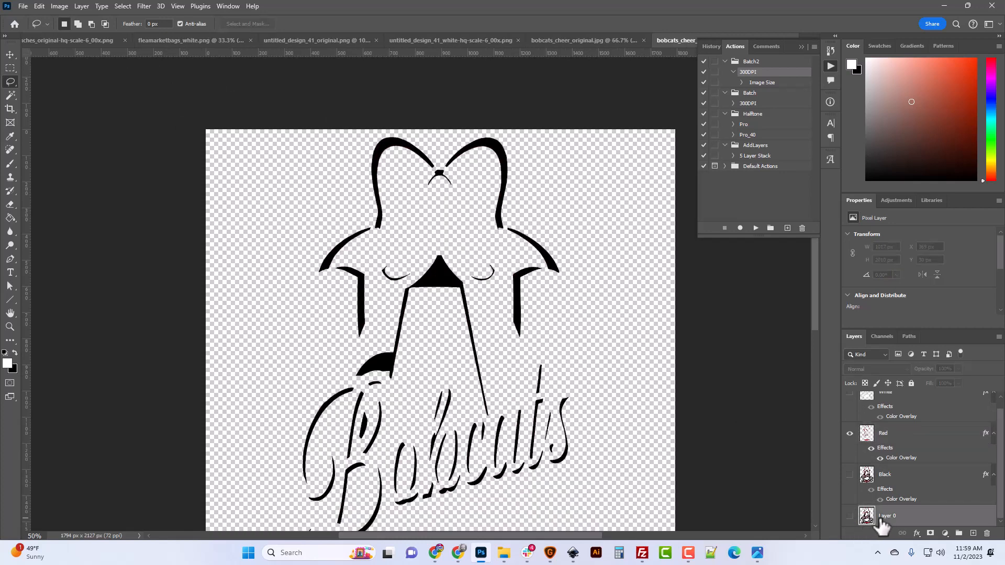
click(849, 475)
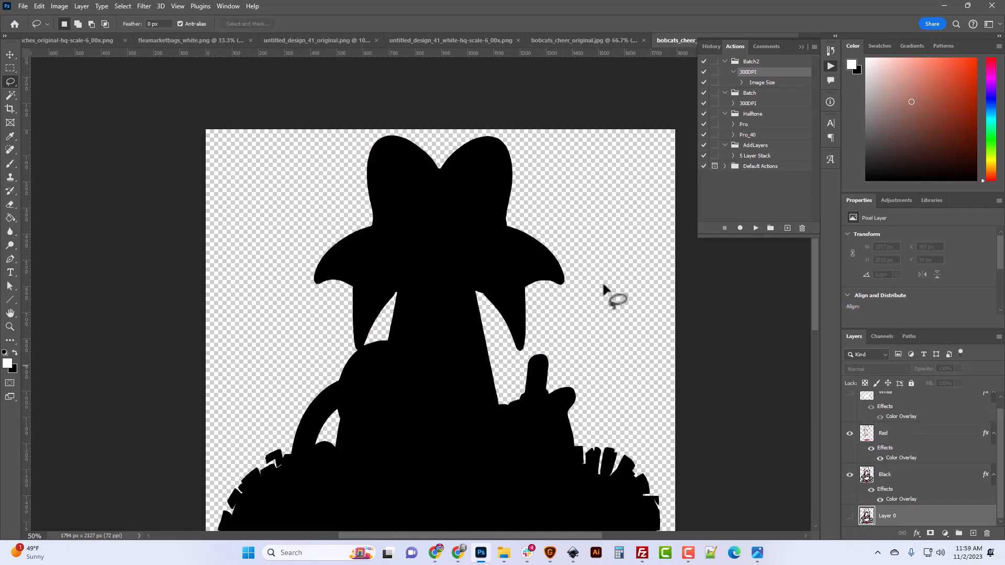
Export the visible artwork as a PNG again, replacing the existing bobcats_cheer_4X_black.png.
click(60, 7)
mouse_move(23, 6)
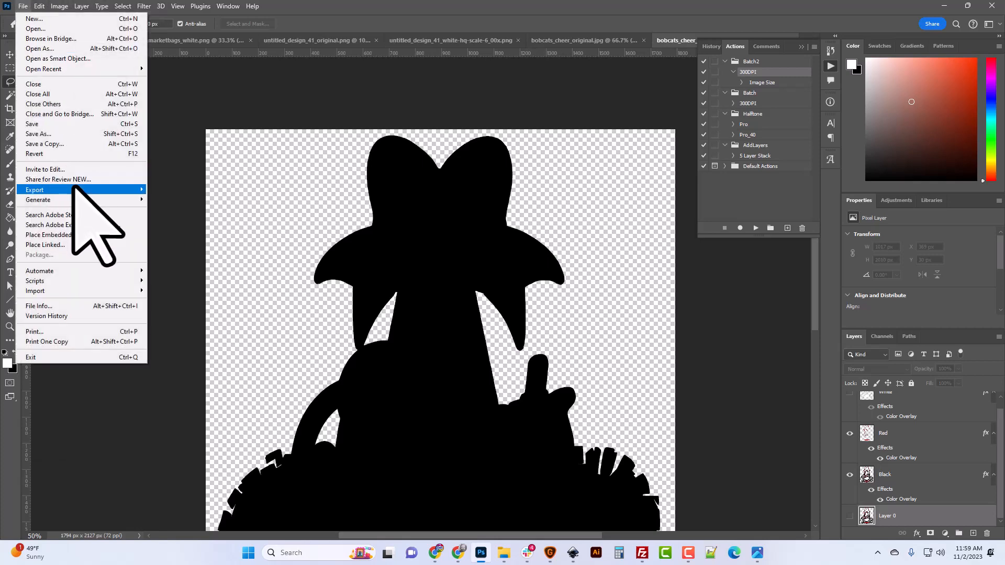
mouse_move(35, 190)
click(178, 189)
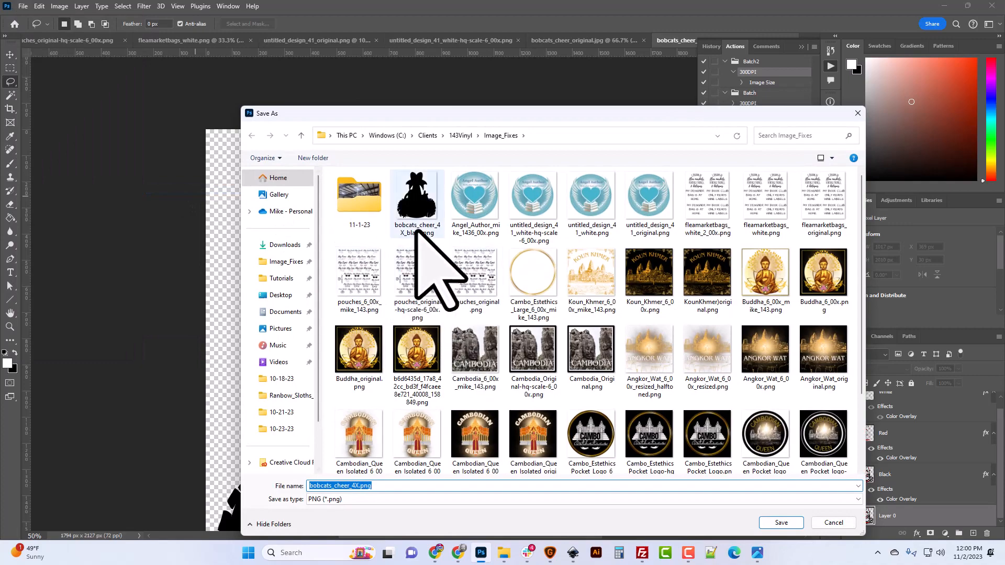
click(418, 223)
click(780, 522)
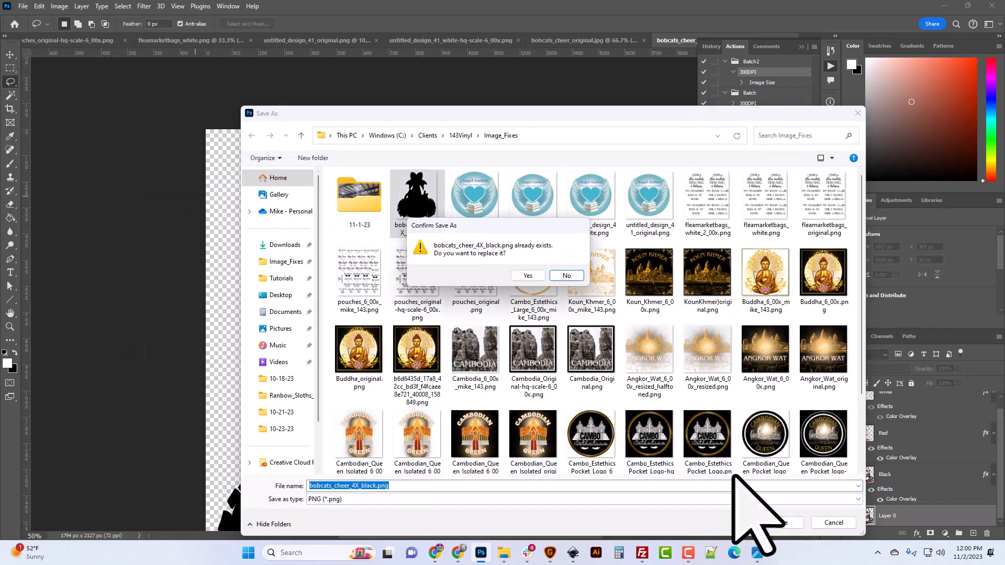
click(527, 276)
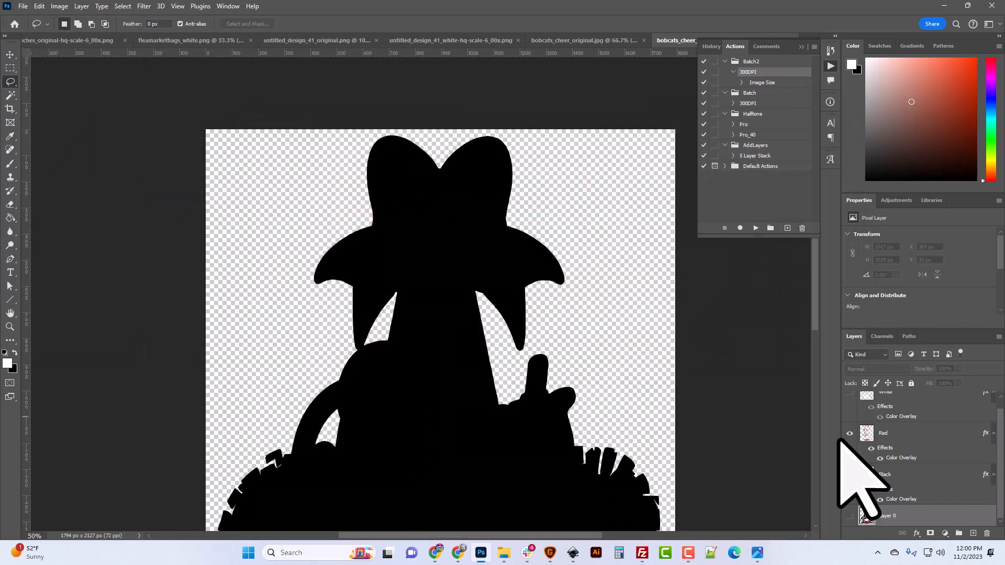
Hide the Black layer and export the Red layer as a PNG named bobcats_cheer_4X_red.png.
click(850, 475)
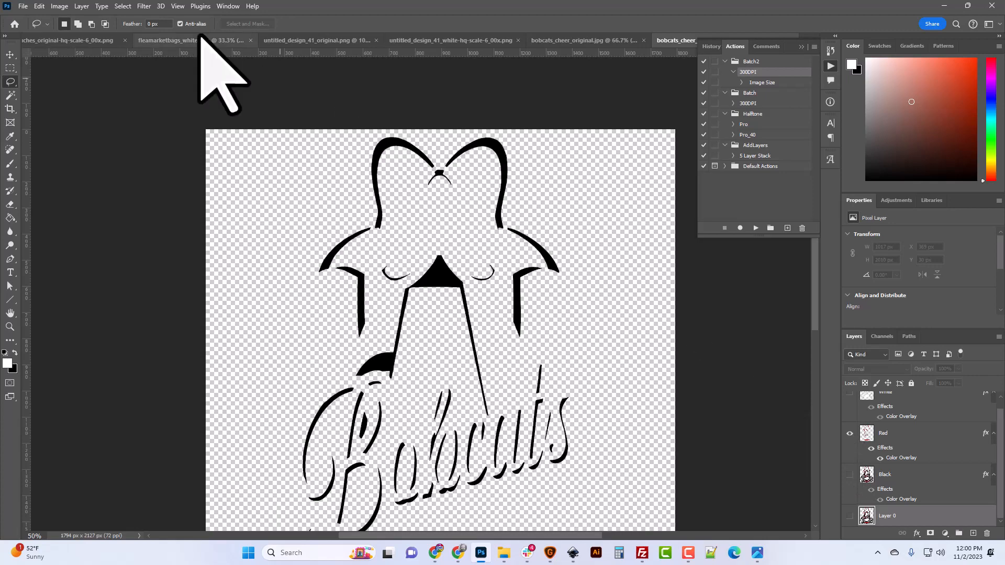
click(23, 6)
mouse_move(84, 190)
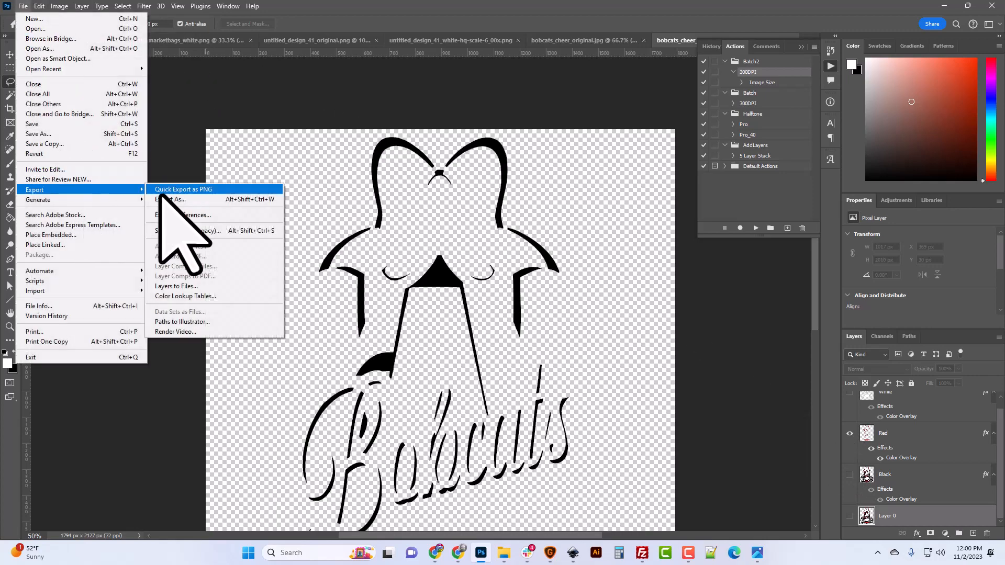
click(220, 189)
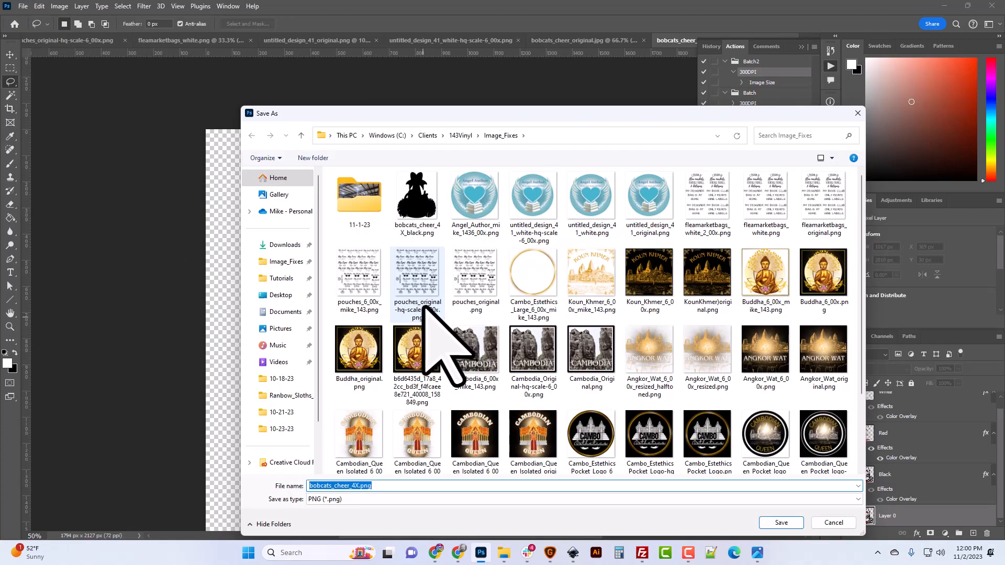
click(417, 246)
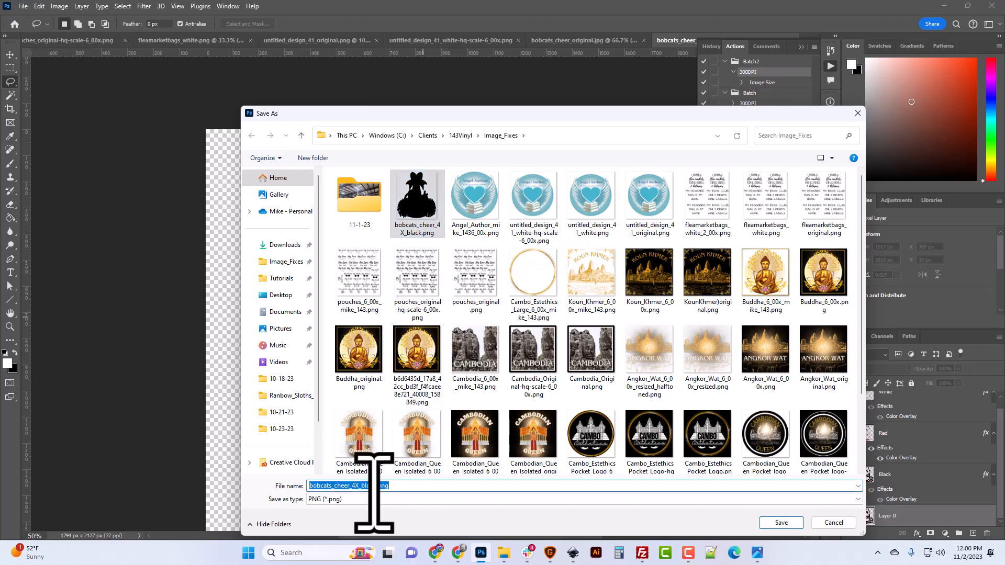
drag(376, 488, 361, 489)
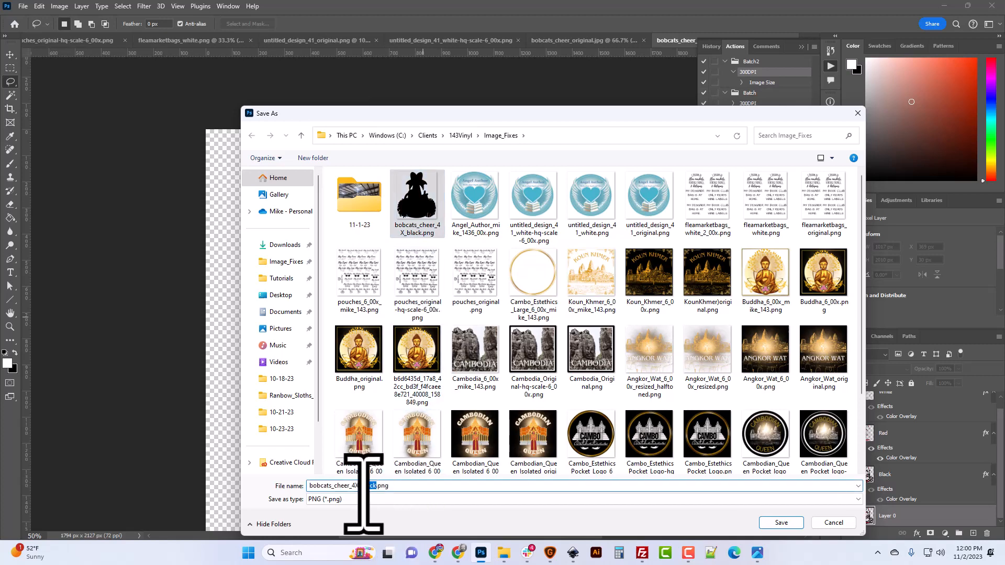
key(BackSpace)
key(Return)
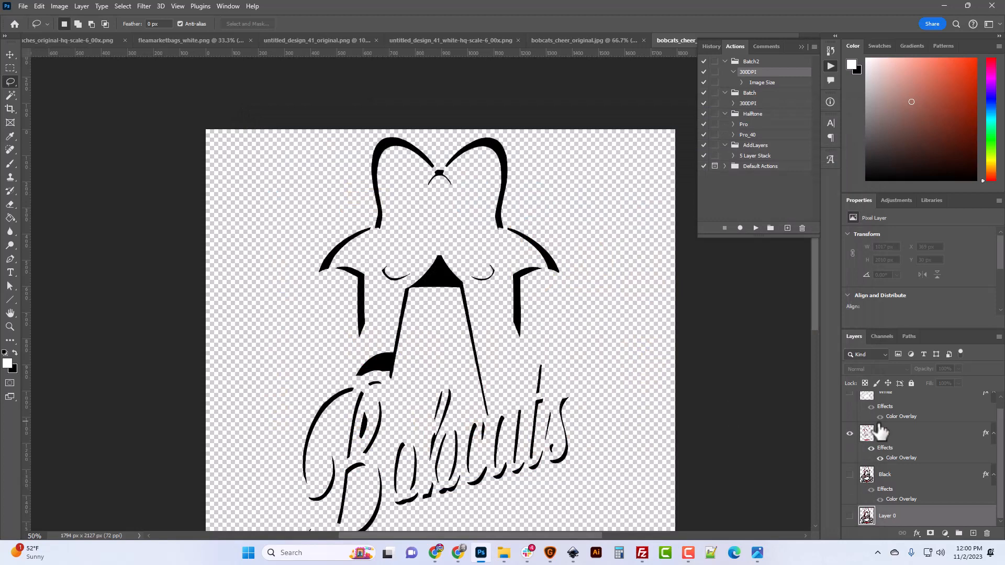
Show only the White layer and export it as a PNG named bobcats_cheer_4X_white.png.
click(848, 434)
scroll(849, 437, up, 1)
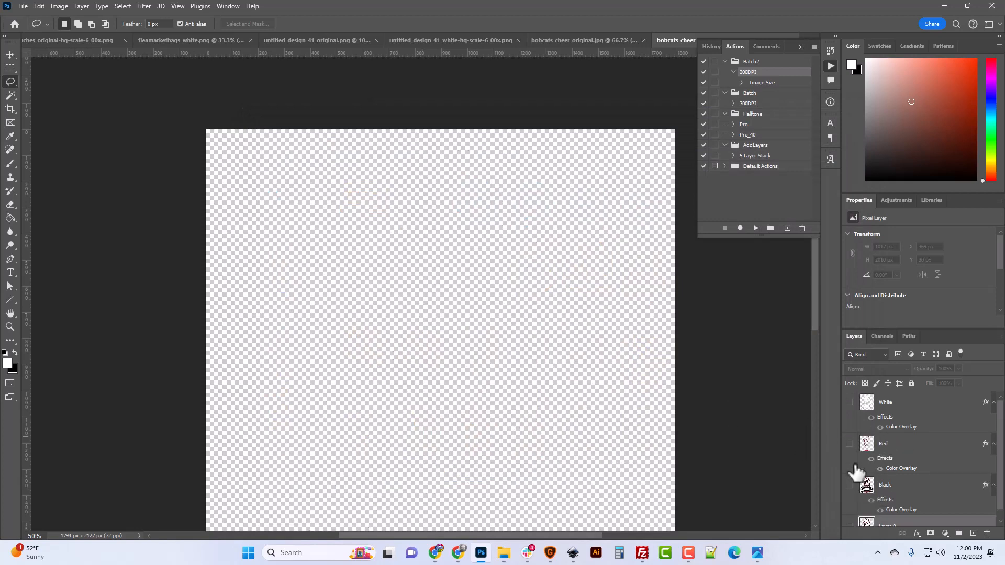
click(849, 402)
click(23, 6)
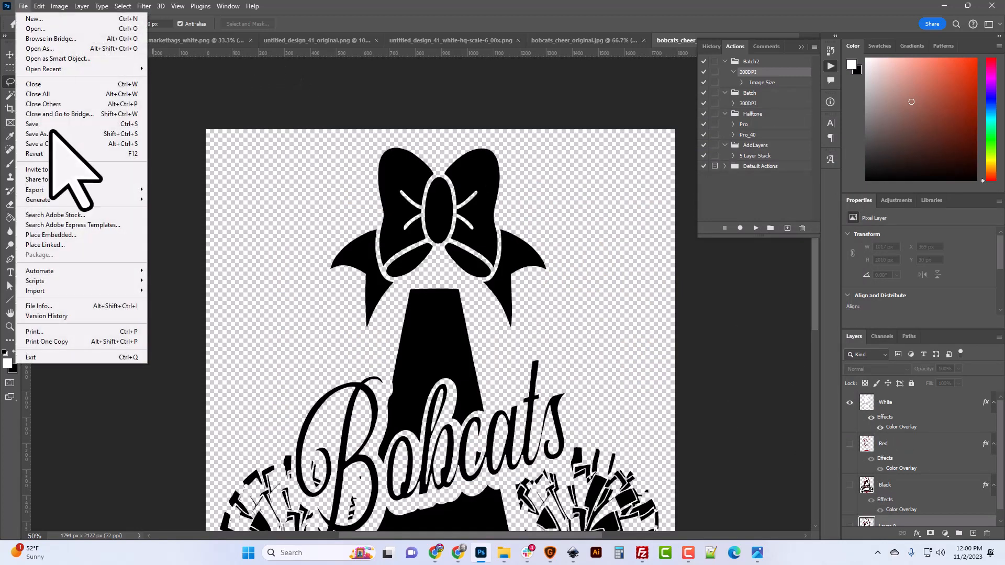
mouse_move(122, 191)
click(215, 189)
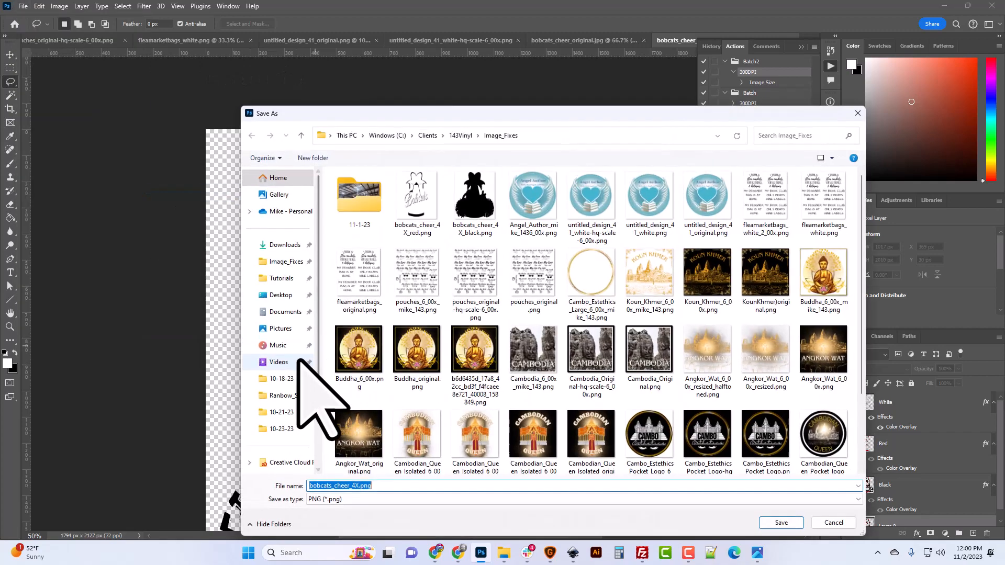
click(358, 488)
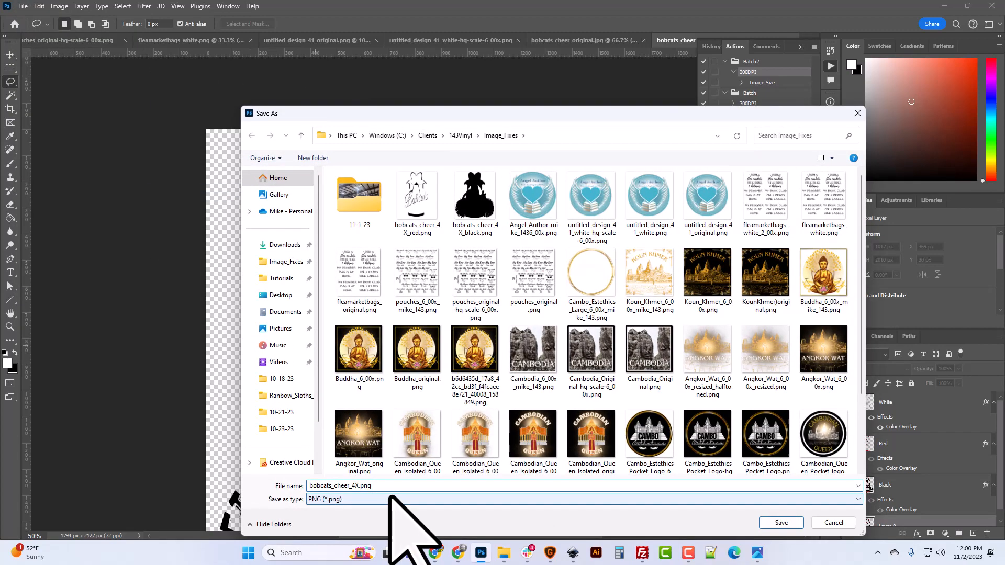
text(_white)
key(Return)
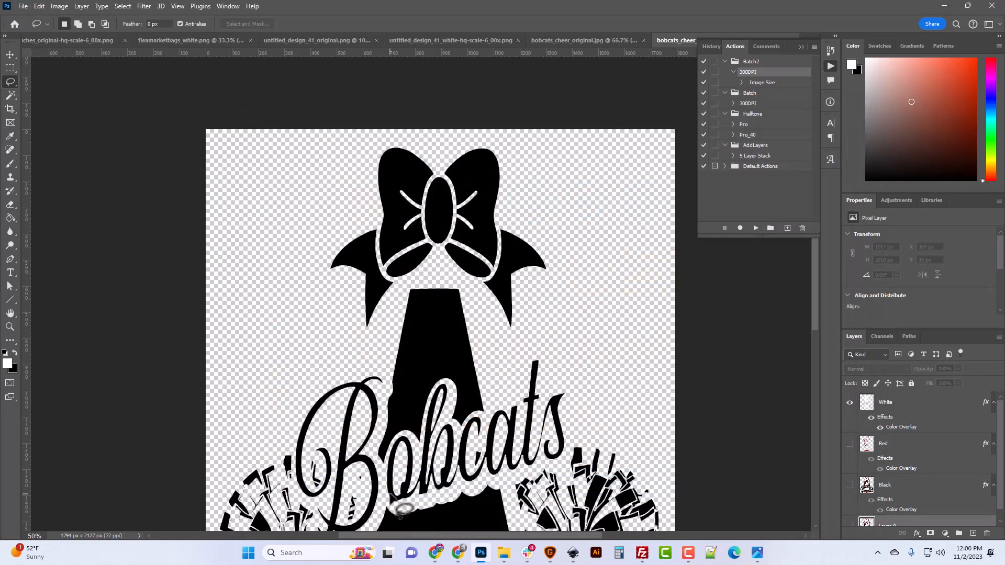
Switch to Inkscape and open a new blank document.
click(574, 553)
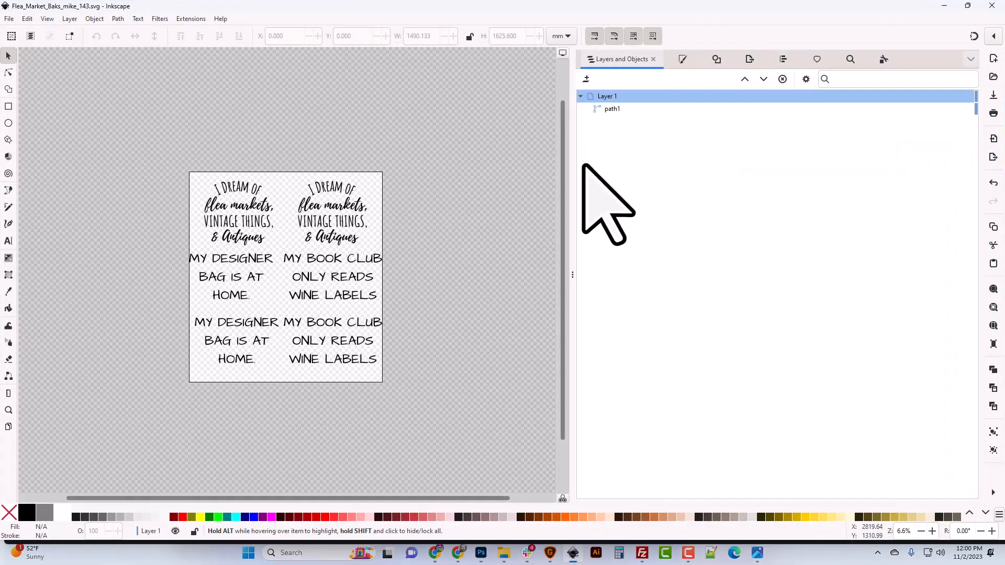
click(574, 554)
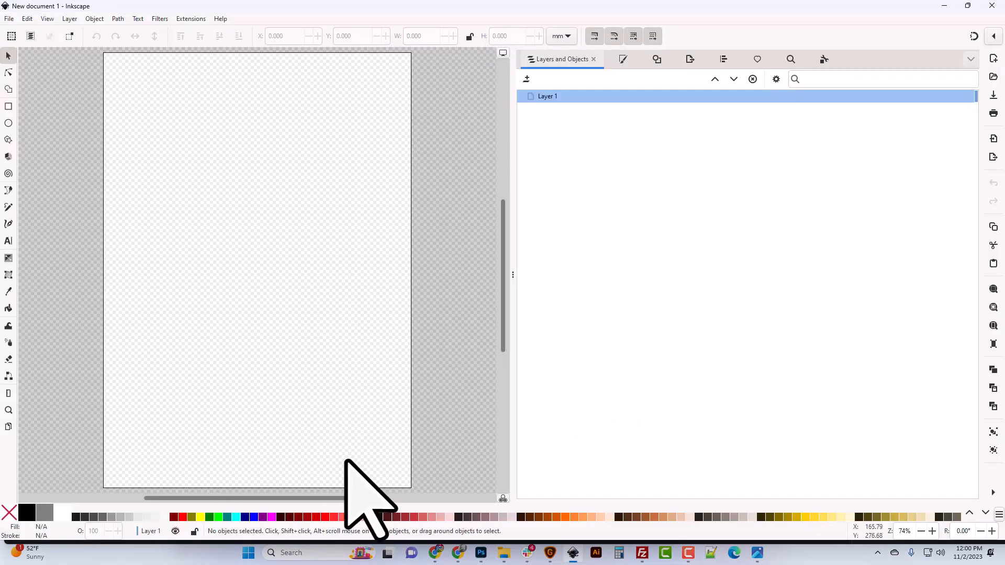
key(minus)
key(minus)
key(minus)
key(minus)
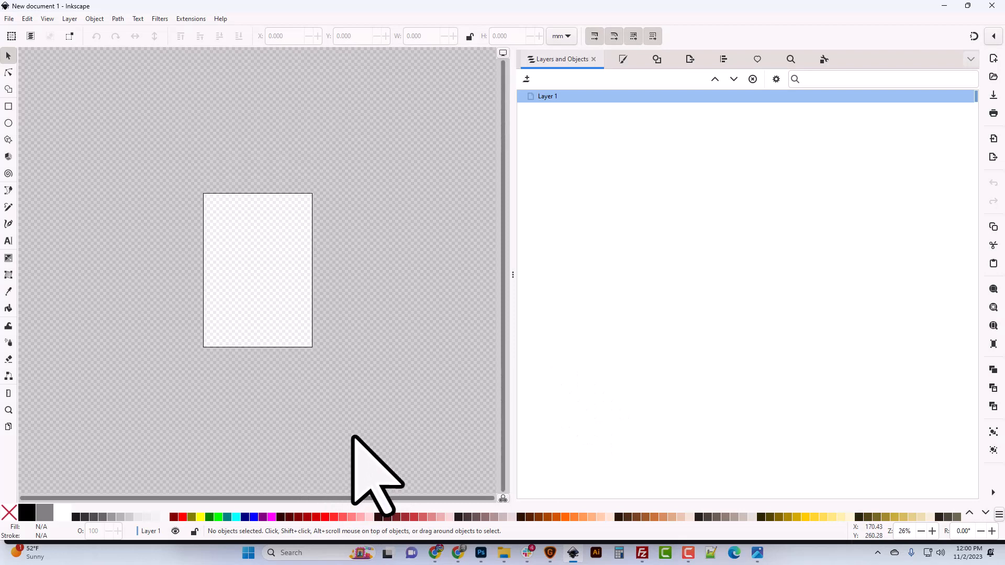
click(503, 552)
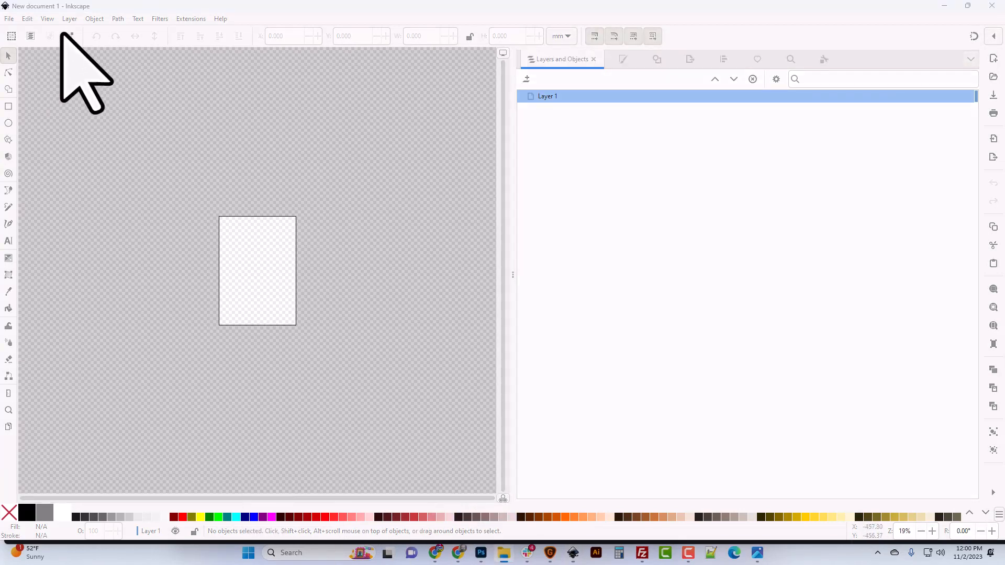
Set both the page format units and the display units of the new document to px in the document properties.
click(9, 18)
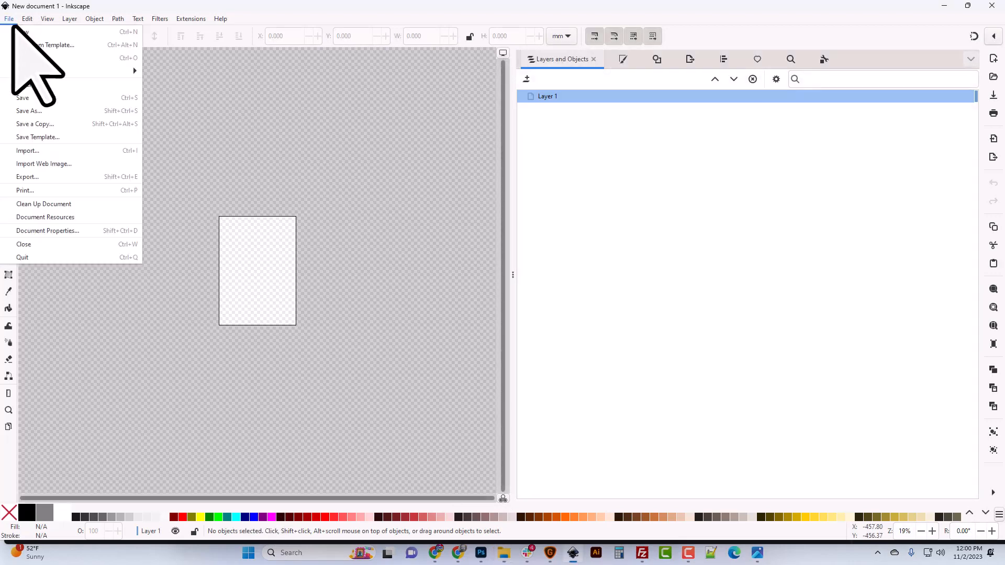
click(60, 232)
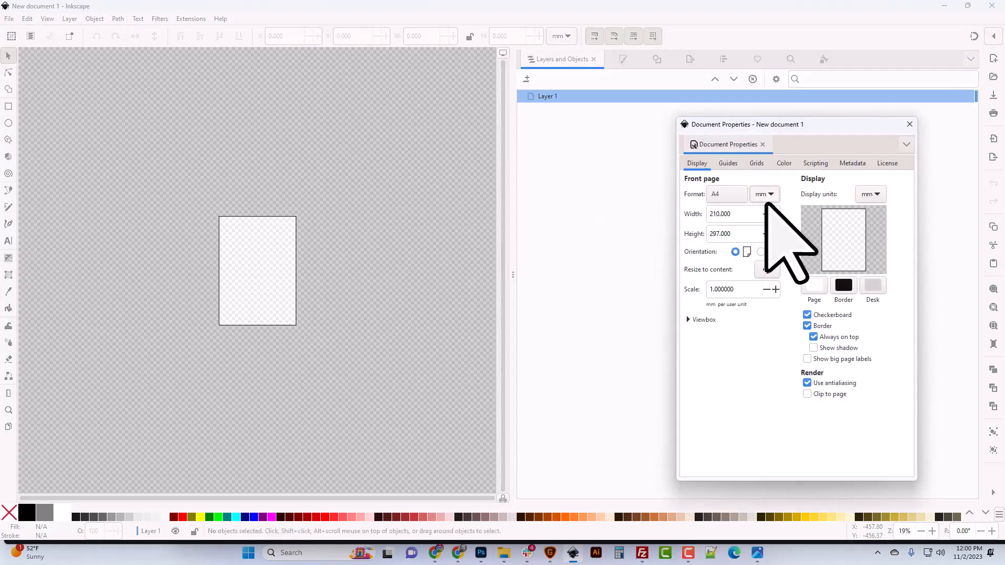
click(764, 195)
click(764, 196)
click(869, 194)
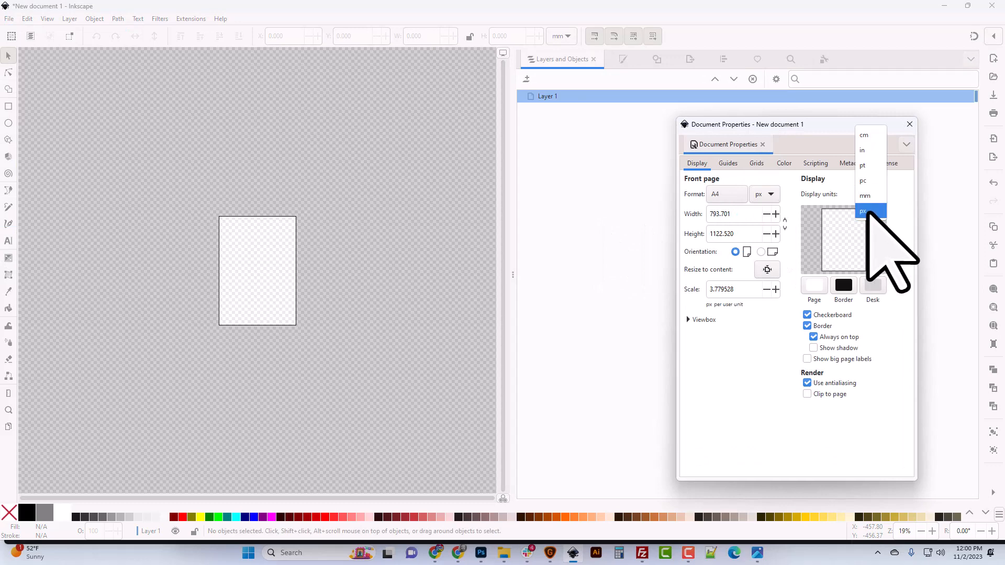
click(870, 210)
click(910, 124)
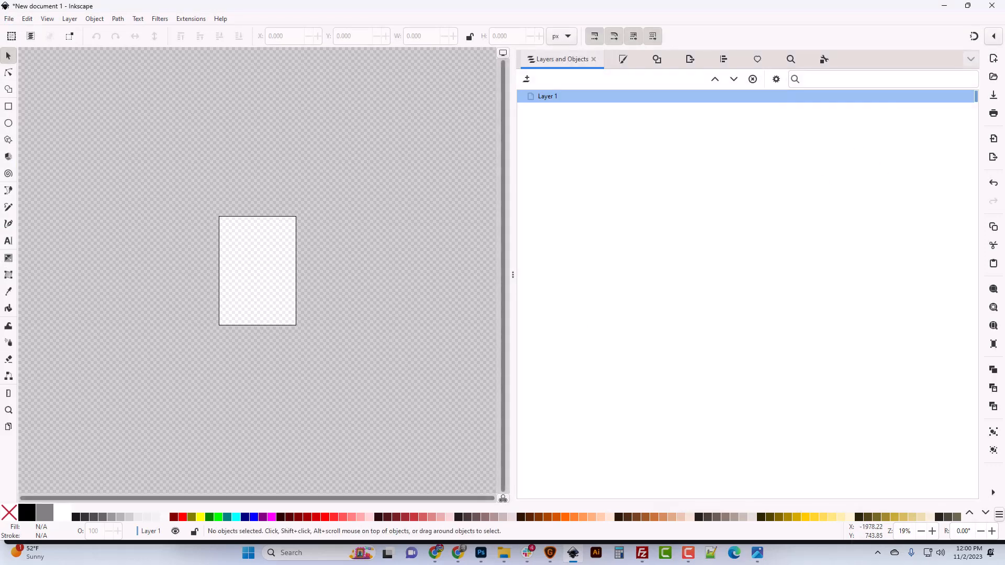
key(alt+Tab)
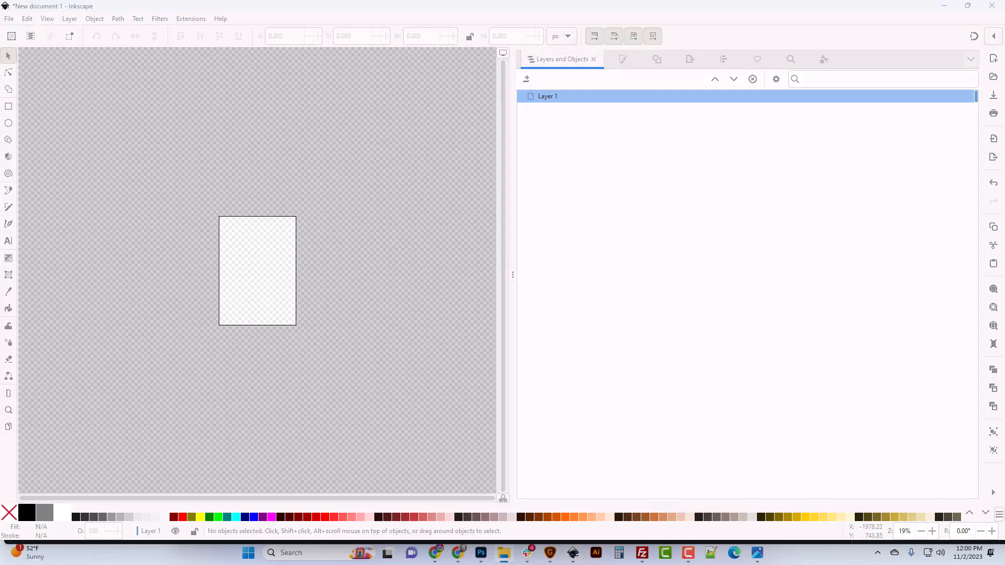
Import bobcats_cheer_4X_black.png from the Image_Fixes folder into the blank document as an embedded image.
drag(0, 153, 161, 142)
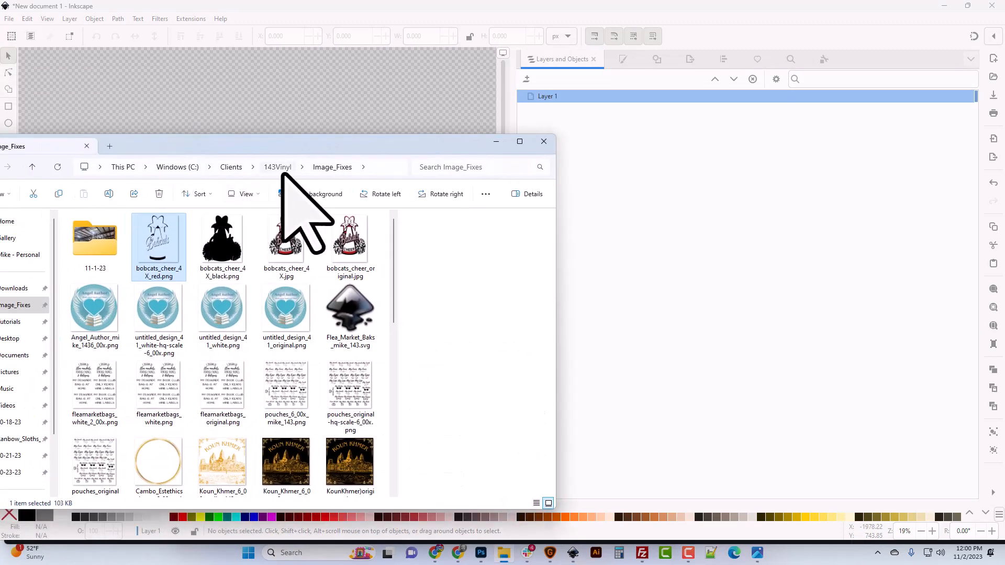
click(277, 167)
double_click(90, 250)
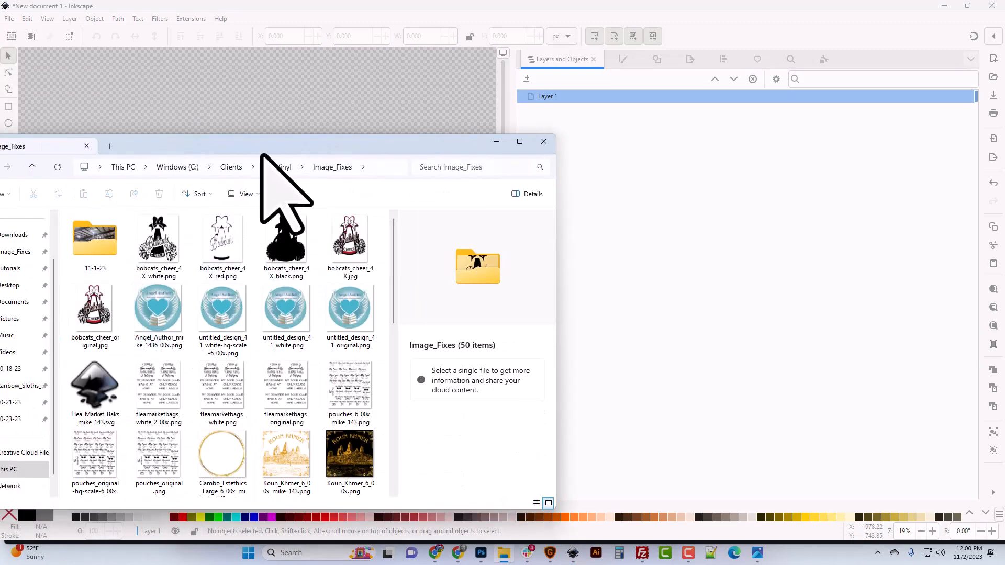
drag(262, 149, 0, 139)
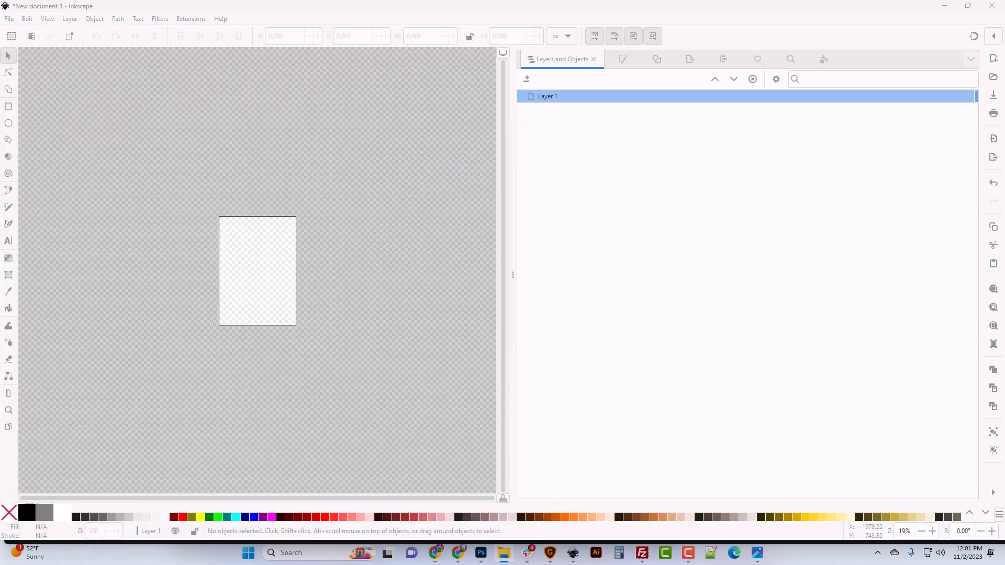
drag(2, 335, 269, 319)
click(241, 225)
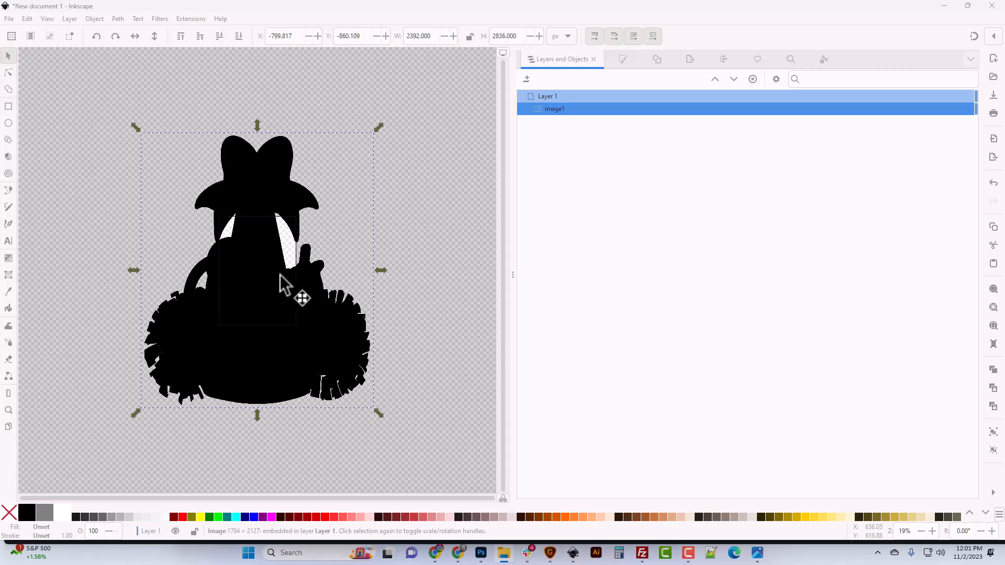
Resize the page to fit the imported black silhouette image and deselect it.
click(259, 181)
key(ctrl+shift+r)
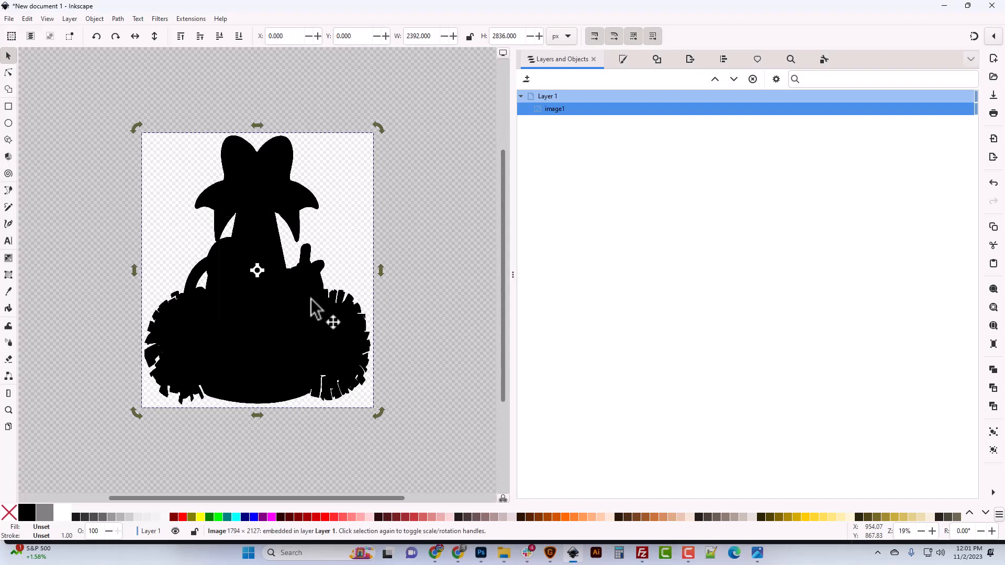
click(412, 261)
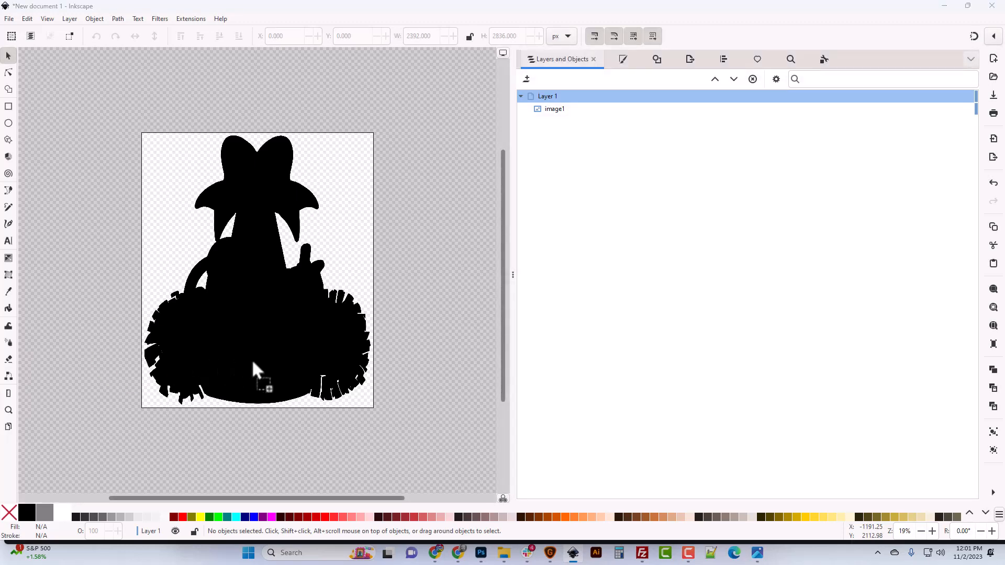
Import bobcats_cheer_4X_red.png and bobcats_cheer_4X_white.png as embedded images on top of the black one.
key(ctrl+v)
click(257, 239)
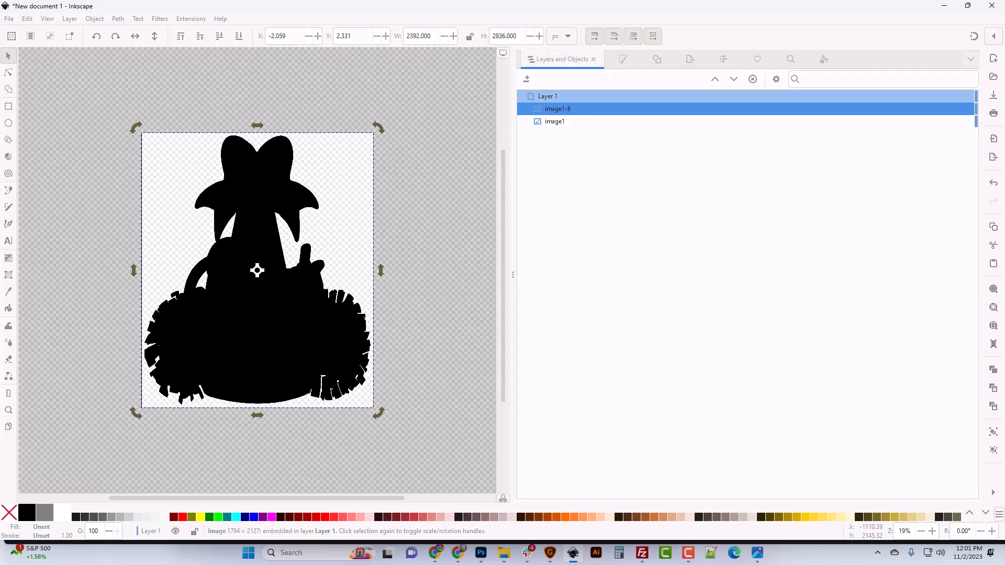
drag(0, 388, 244, 346)
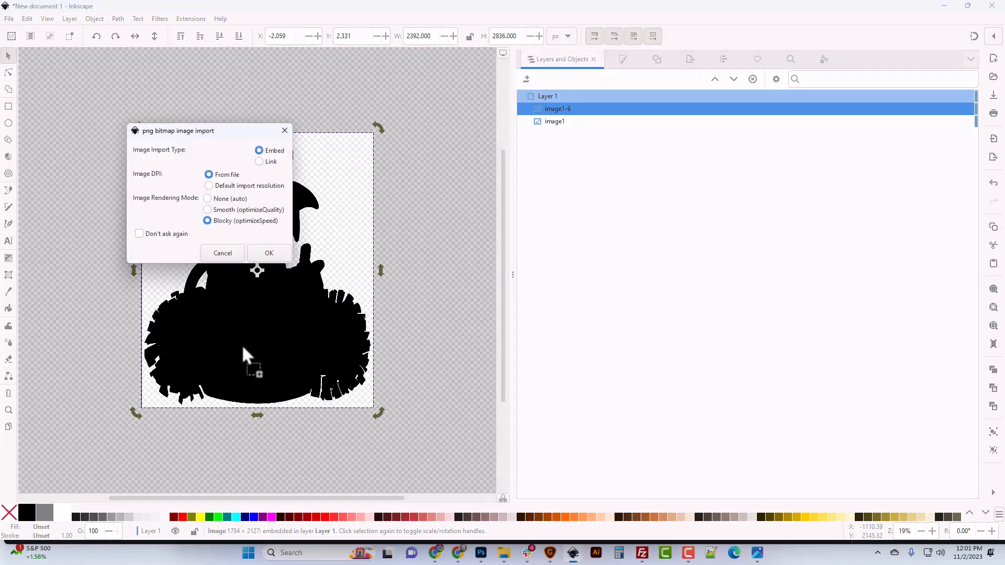
key(Return)
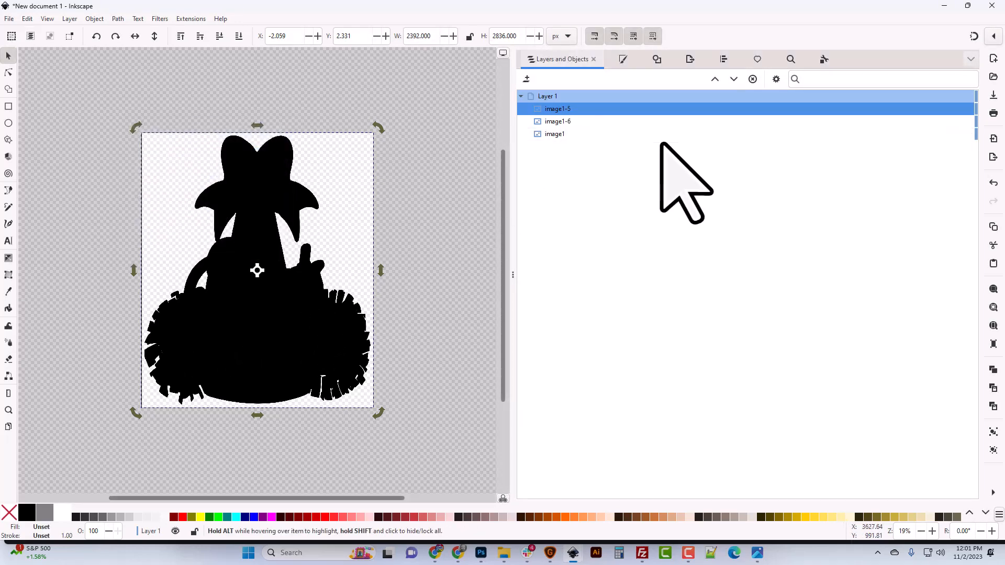
Select all three imported images and center them horizontally and vertically relative to the page.
shift+click(554, 134)
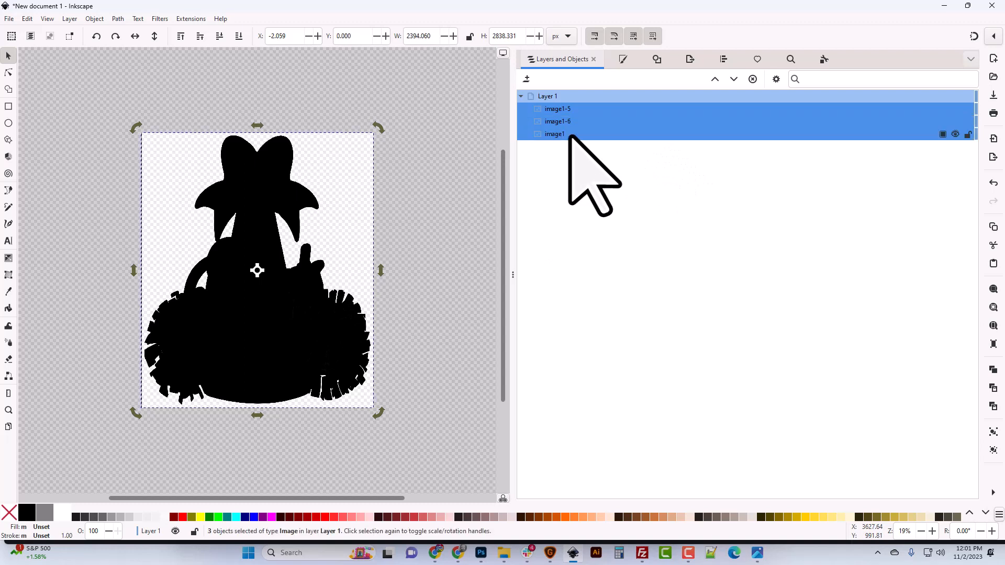
click(723, 60)
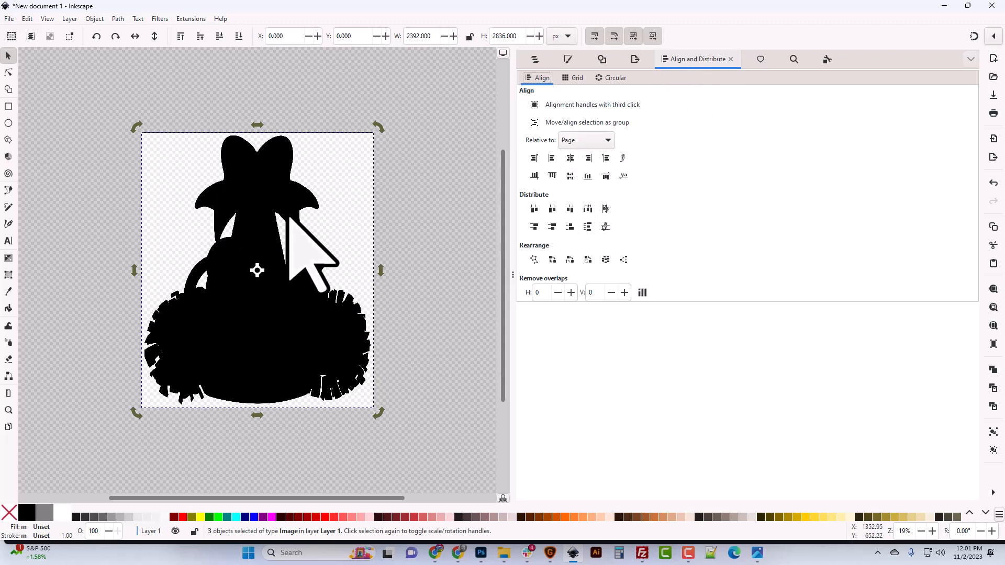
click(448, 276)
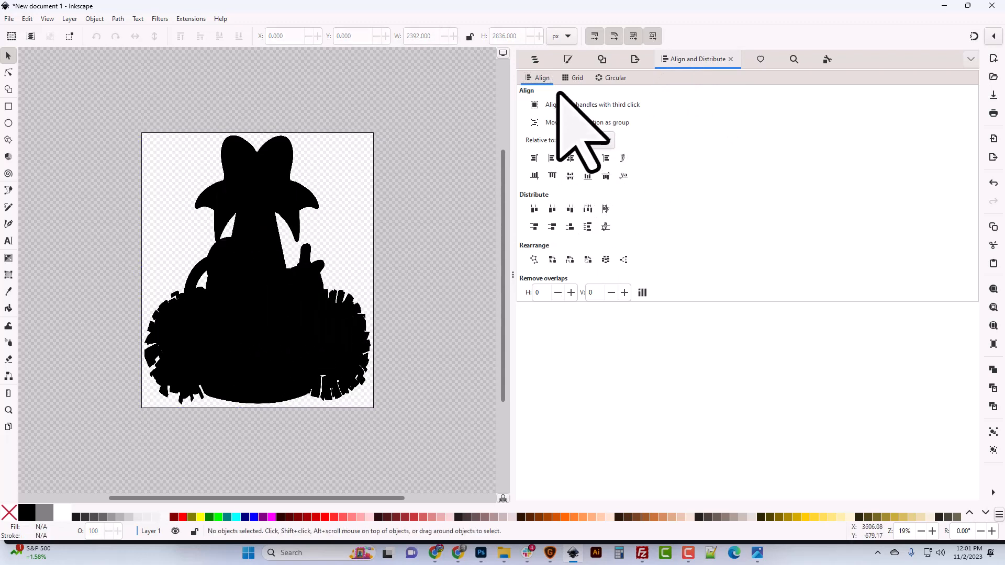
Trace the bottom silhouette image, image1, into a path with a single-scan brightness cutoff.
click(534, 60)
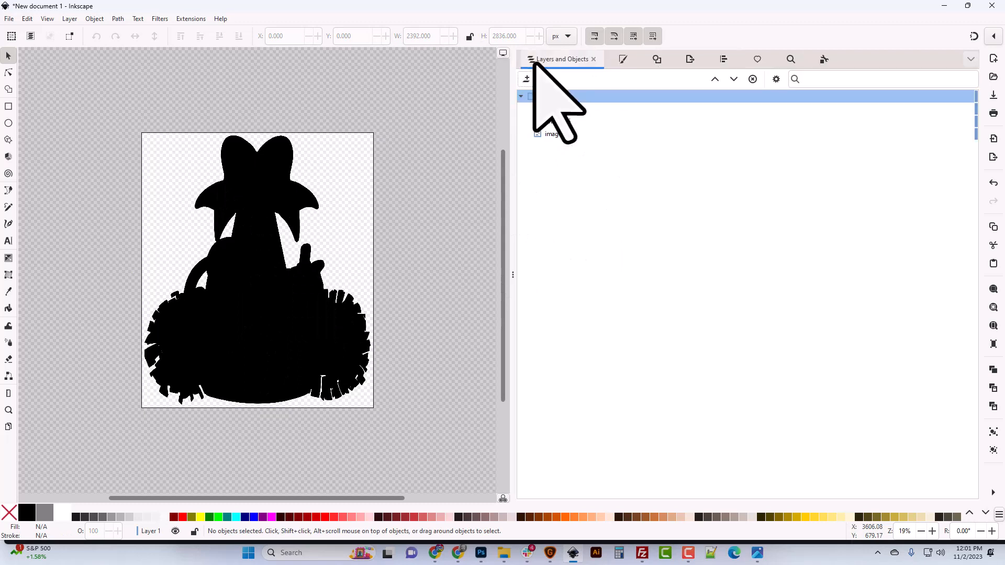
click(549, 134)
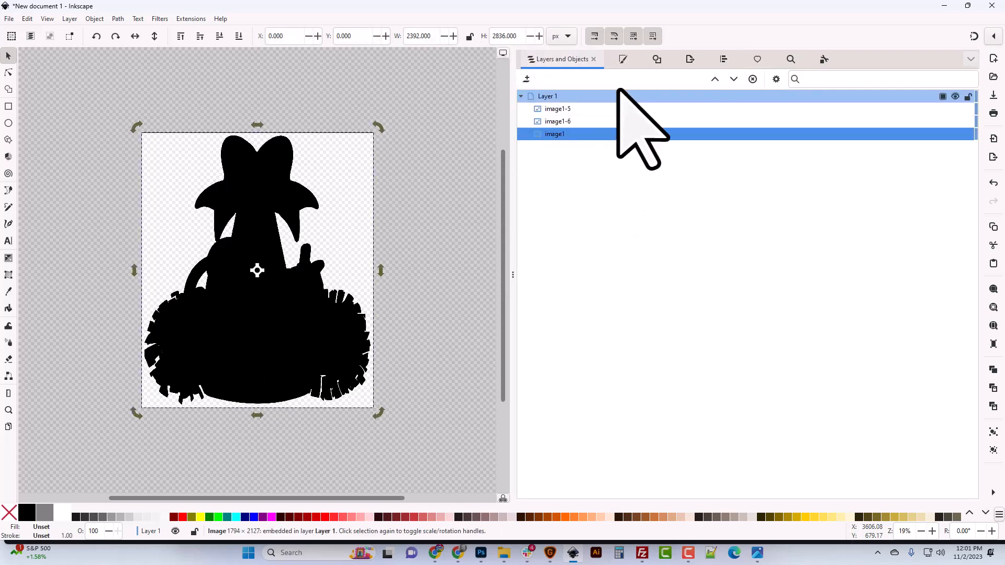
click(657, 59)
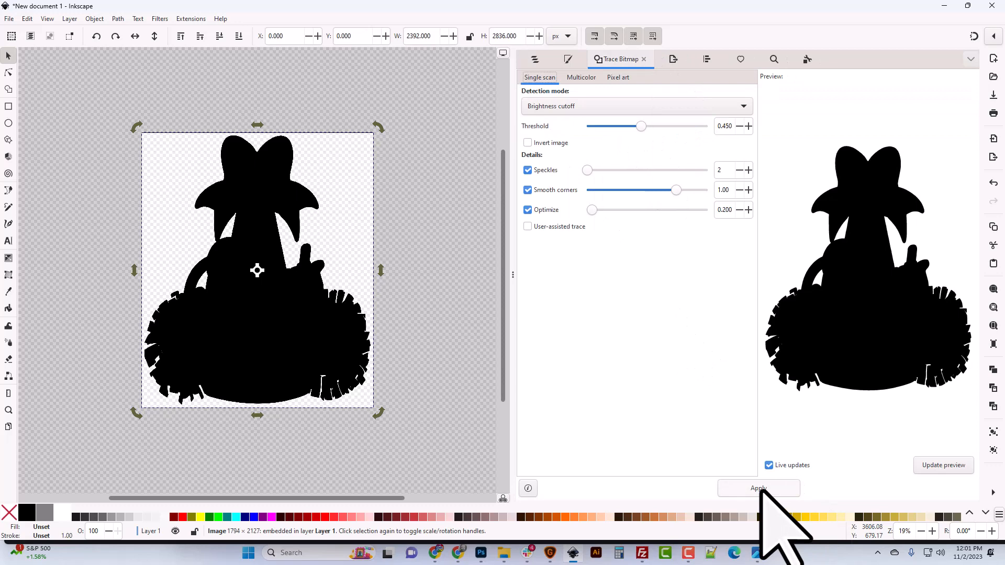
click(760, 489)
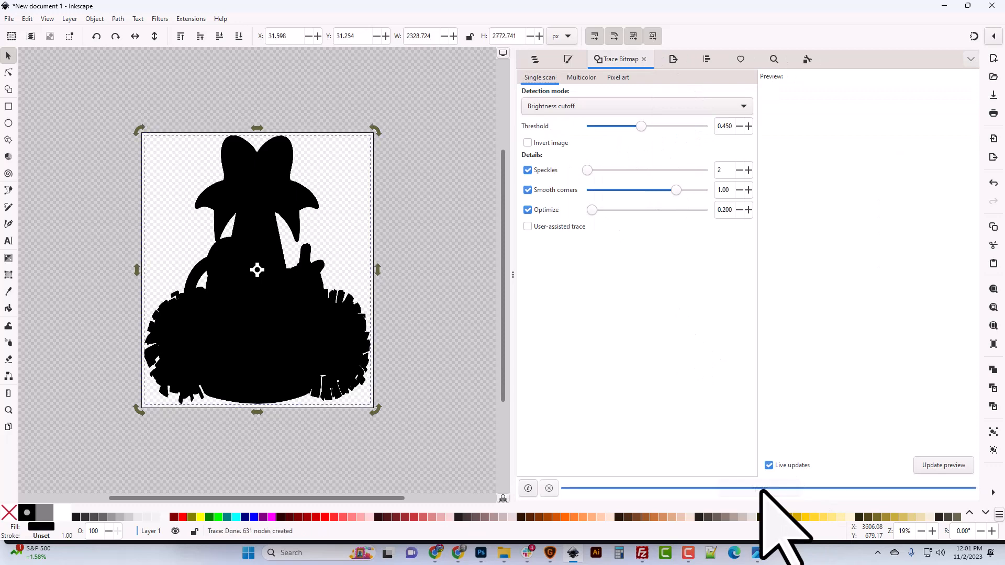
Rename the path traced from the silhouette image as Black.
click(568, 59)
click(533, 60)
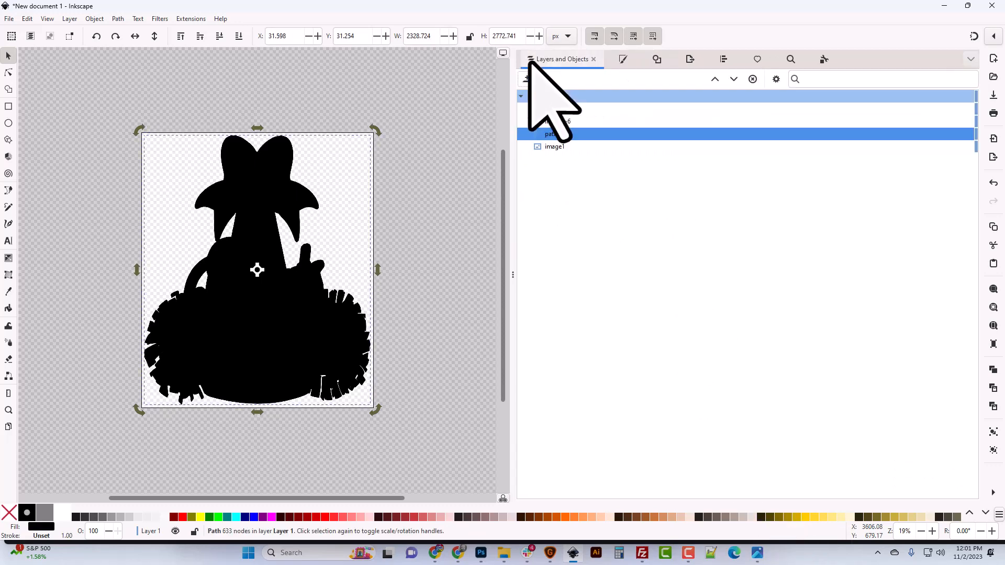
double_click(553, 134)
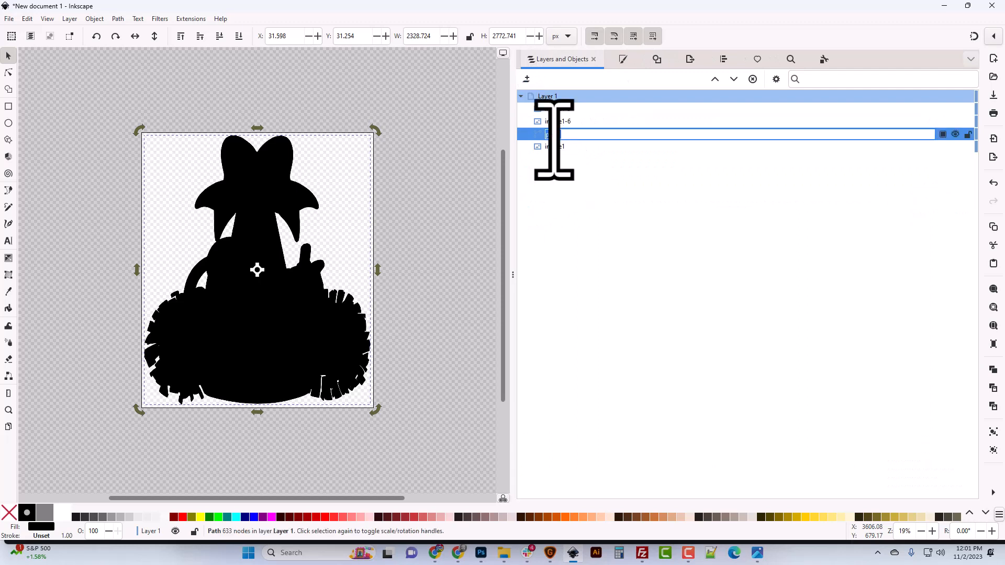
text(B)
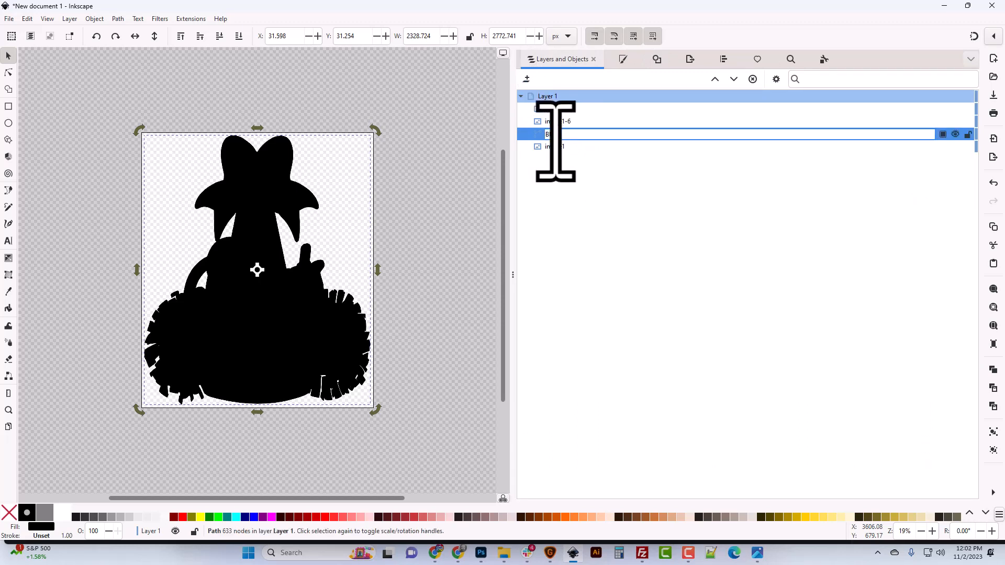
text(lack)
key(Return)
Trace the middle image, image1-6, into a path with a single-scan brightness cutoff.
click(559, 122)
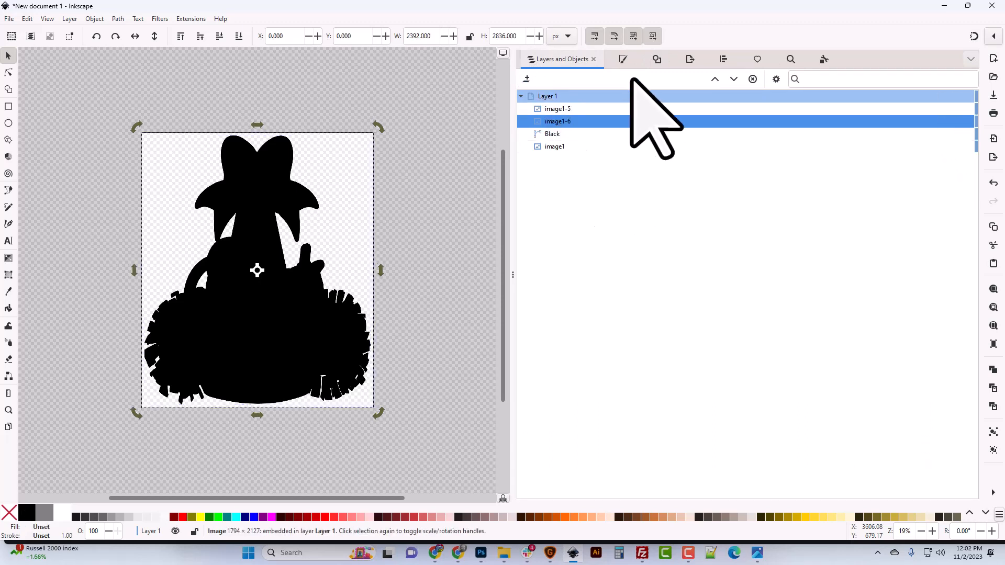
click(657, 60)
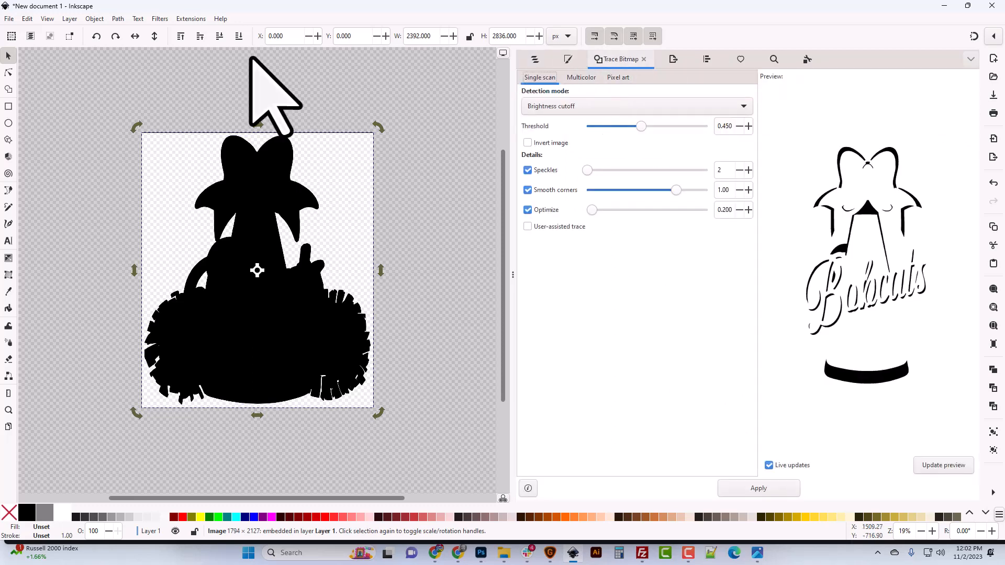
click(118, 19)
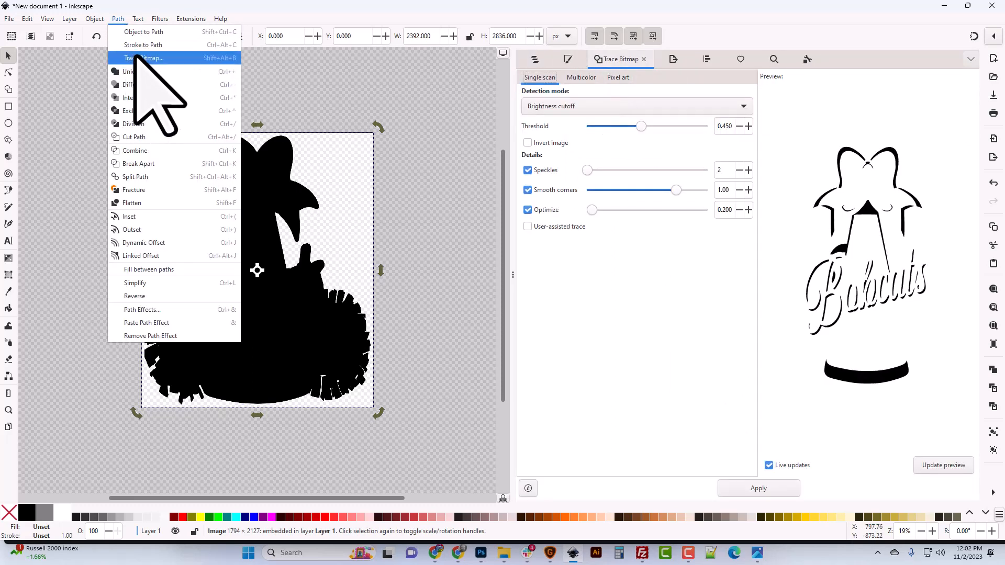
click(267, 5)
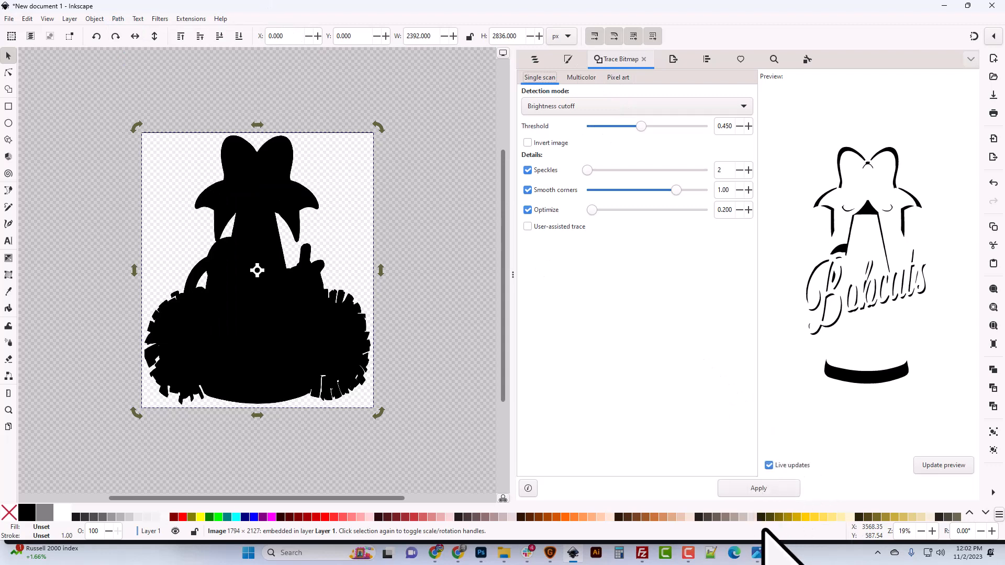
click(757, 488)
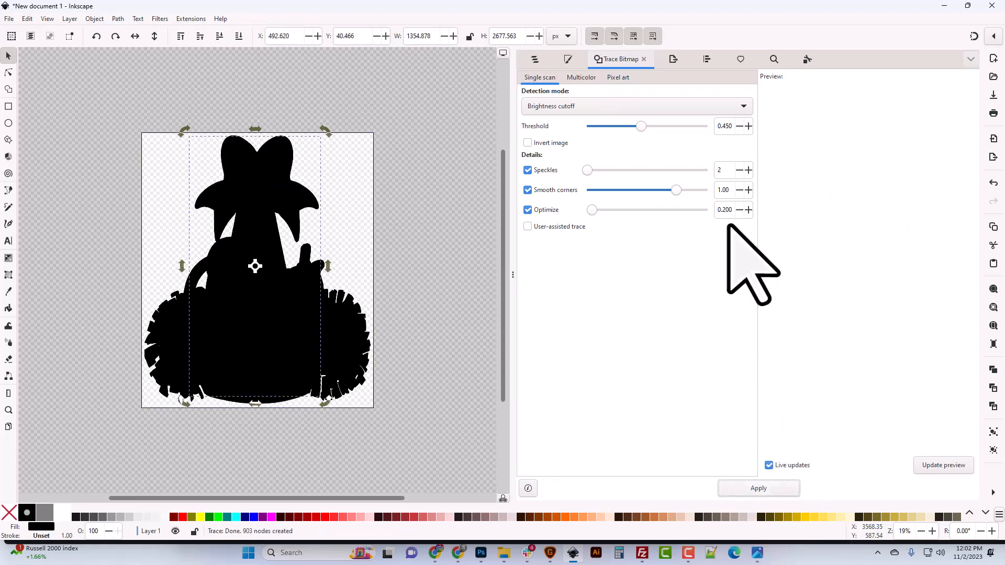
Rename the path traced from the middle image as Red.
click(536, 59)
double_click(557, 123)
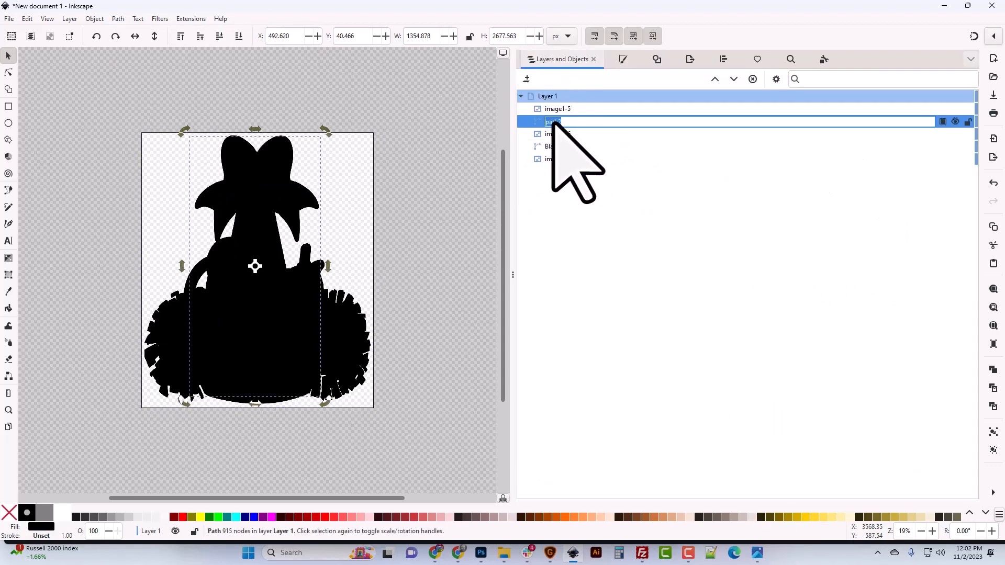
text(Red)
key(Return)
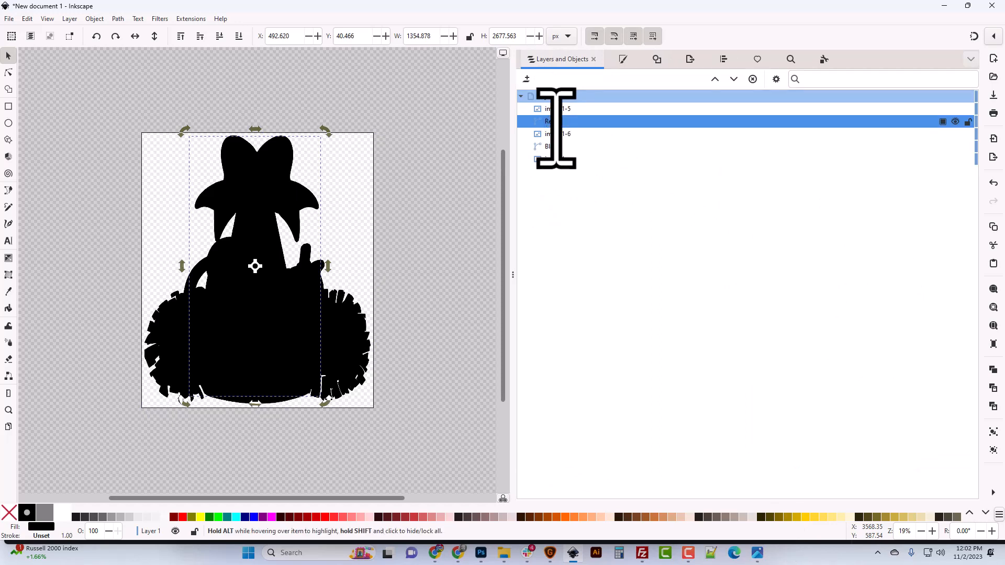
Trace the top image, image1-5, into a path with a single-scan brightness cutoff.
click(555, 109)
click(651, 65)
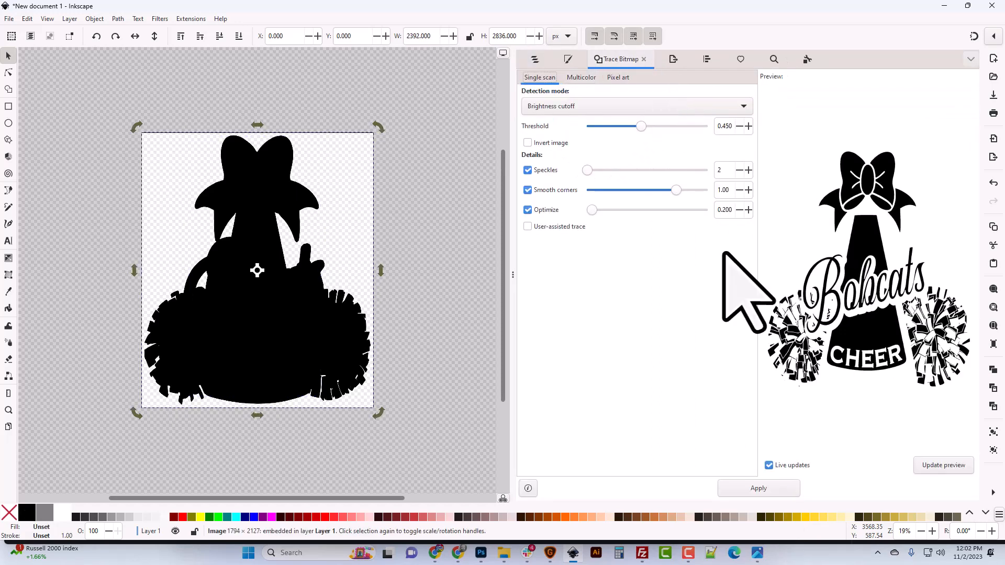
click(740, 489)
Rename the path traced from the top image as White.
click(534, 59)
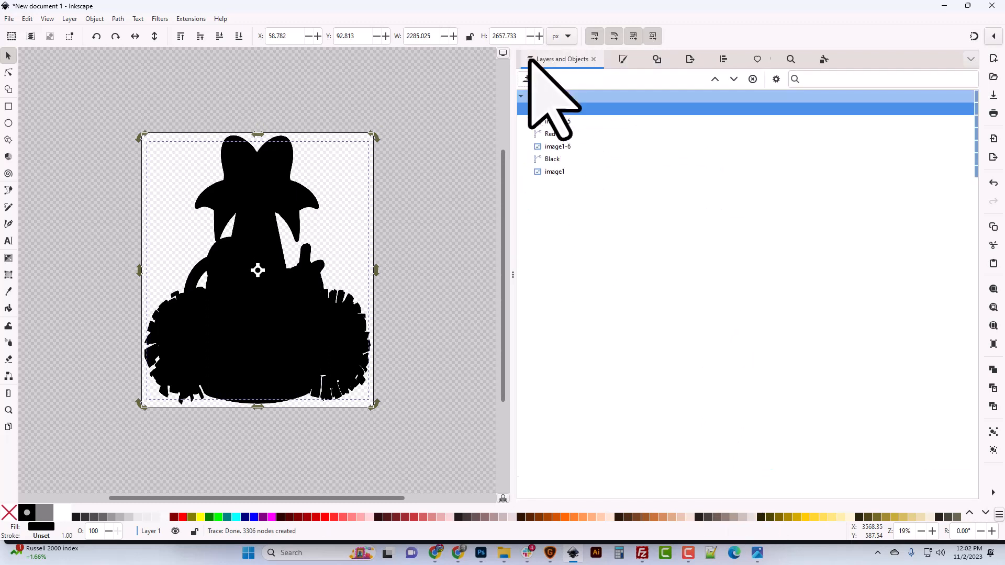
double_click(551, 108)
text(Whit)
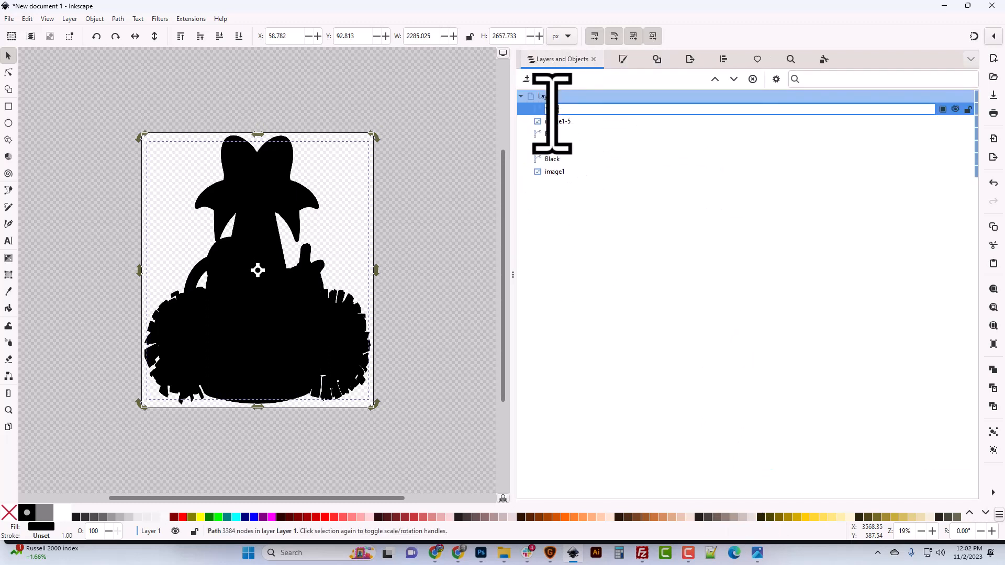
text(e)
key(Return)
Delete the three source bitmap images, keeping only the White, Red and Black paths in the layer.
click(560, 122)
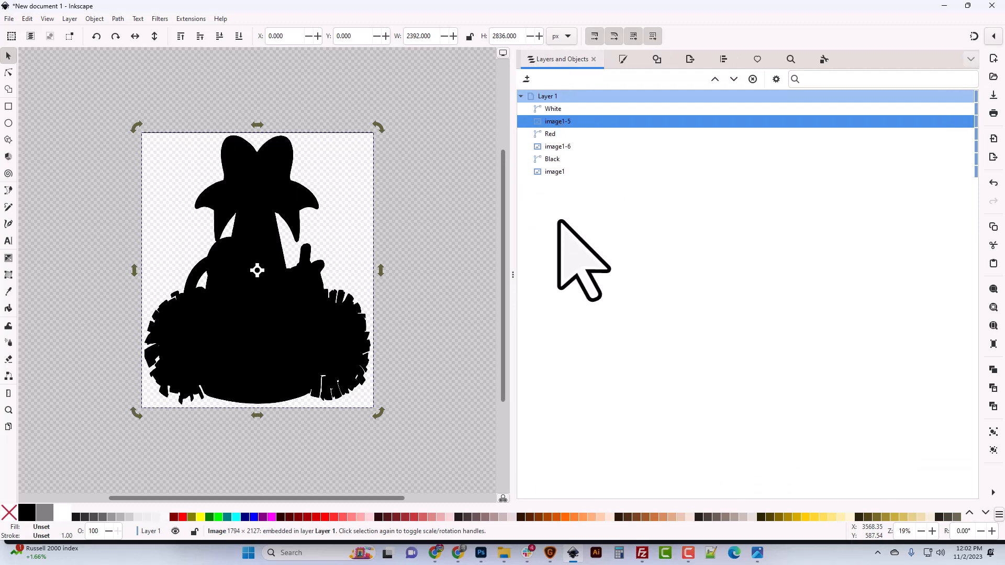
key(Delete)
click(559, 134)
key(Delete)
click(555, 147)
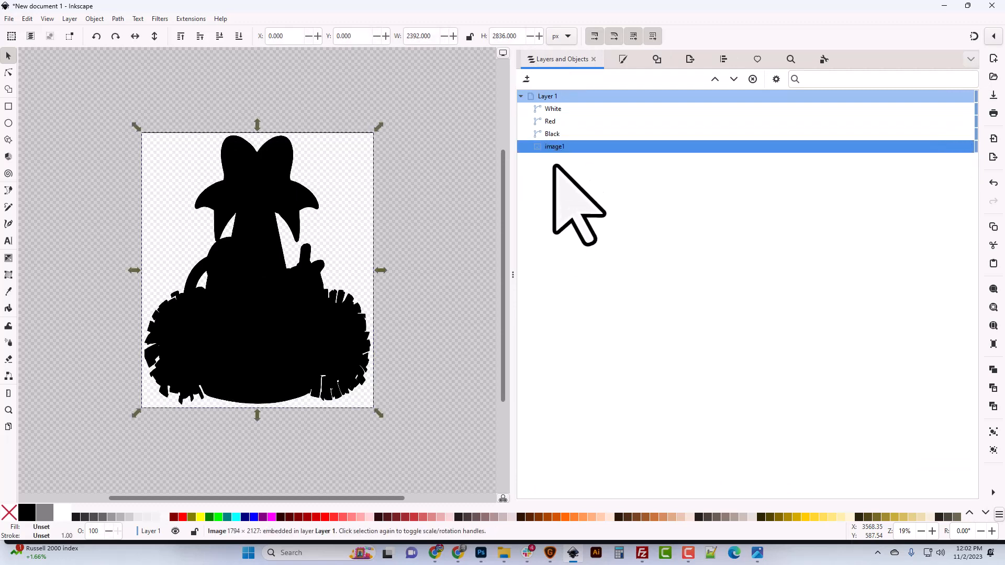
key(Delete)
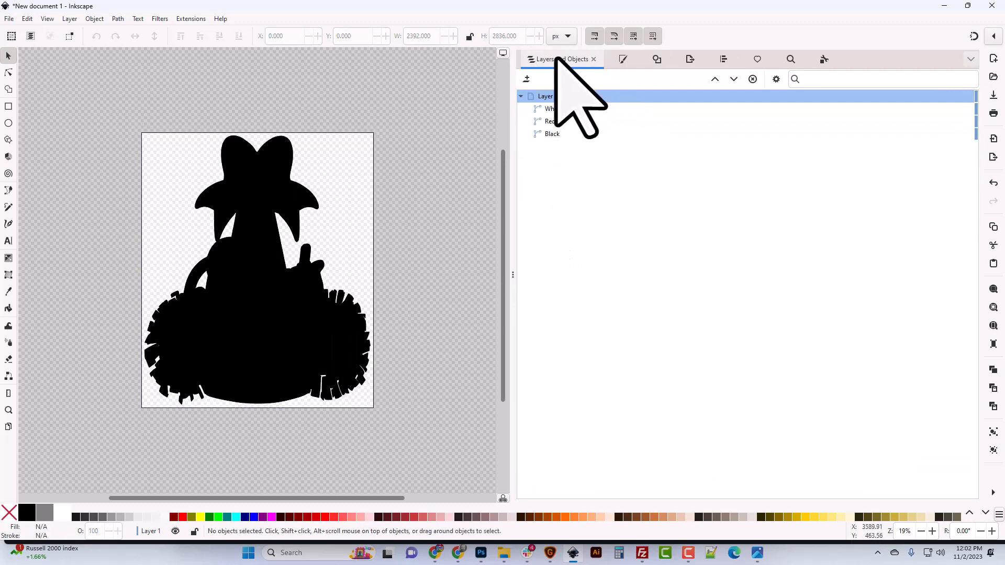
click(95, 19)
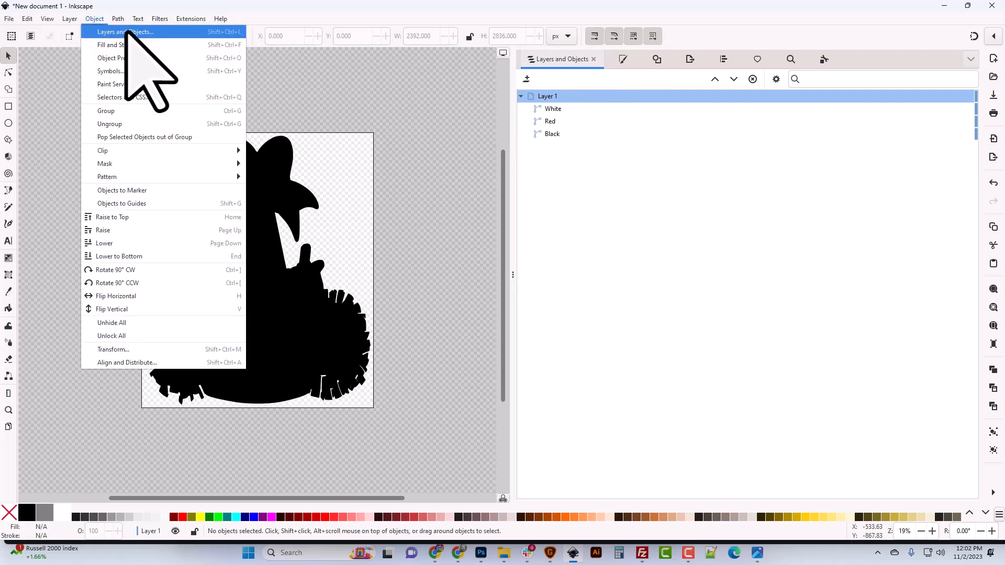
click(367, 11)
Import bobcats_cheer_original.jpg from the Image_Fixes folder as a reference image above the traced paths.
click(504, 555)
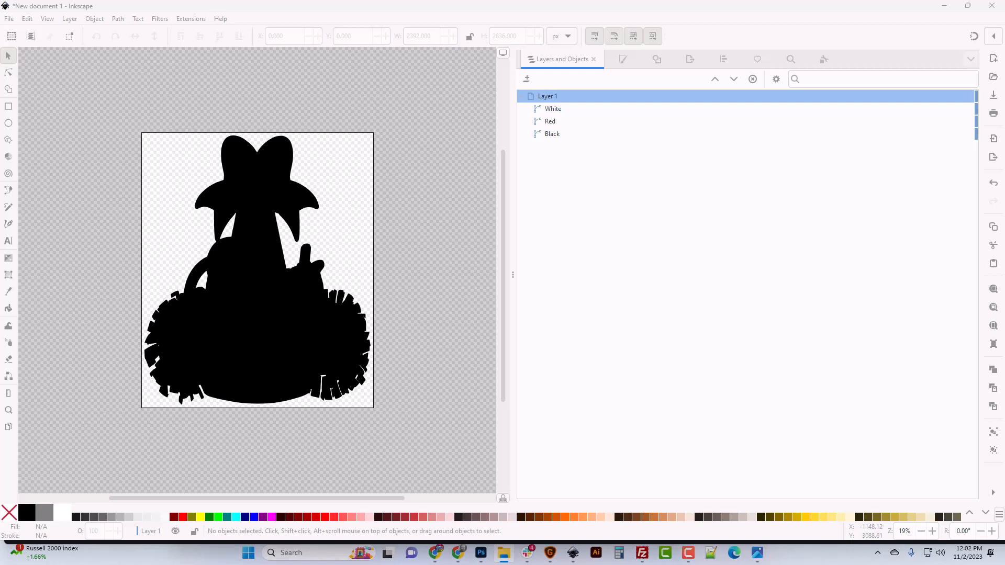
drag(79, 327, 88, 288)
click(155, 139)
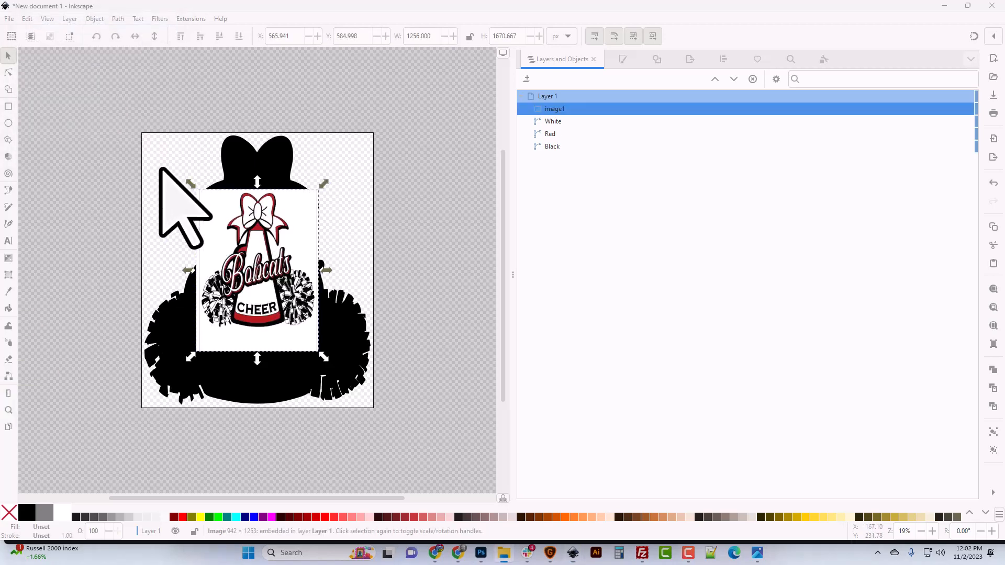
Move the reference image off the page beside the traced artwork and enlarge it proportionally to about 1827 × 2382 px.
drag(253, 261, 104, 215)
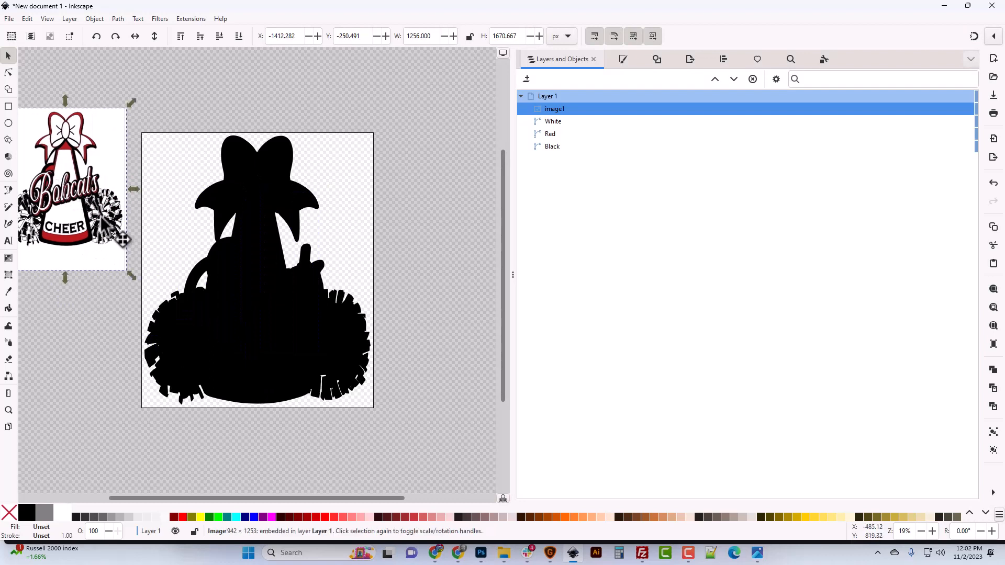
drag(135, 276, 78, 316)
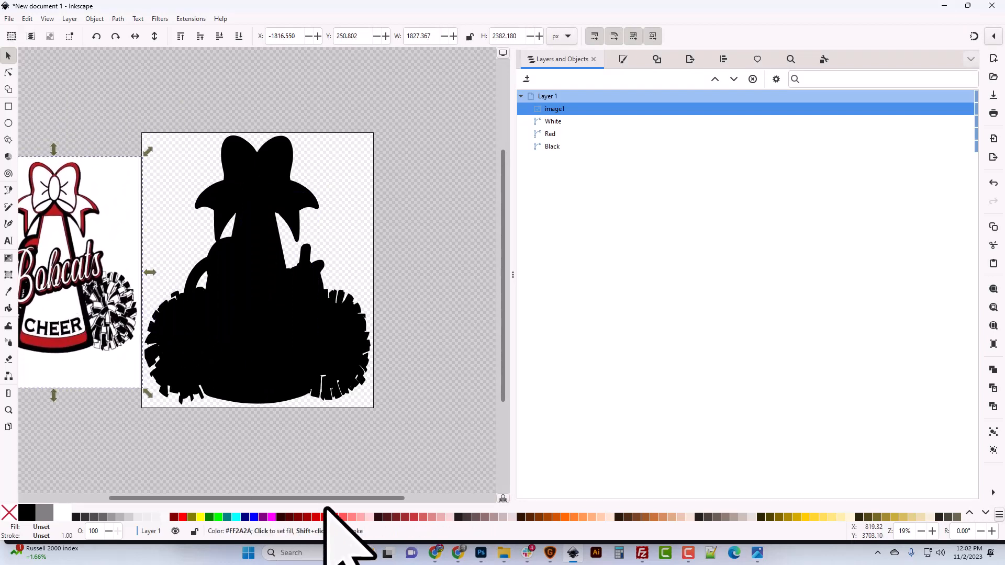
drag(307, 499, 286, 498)
drag(512, 353, 717, 370)
key(plus)
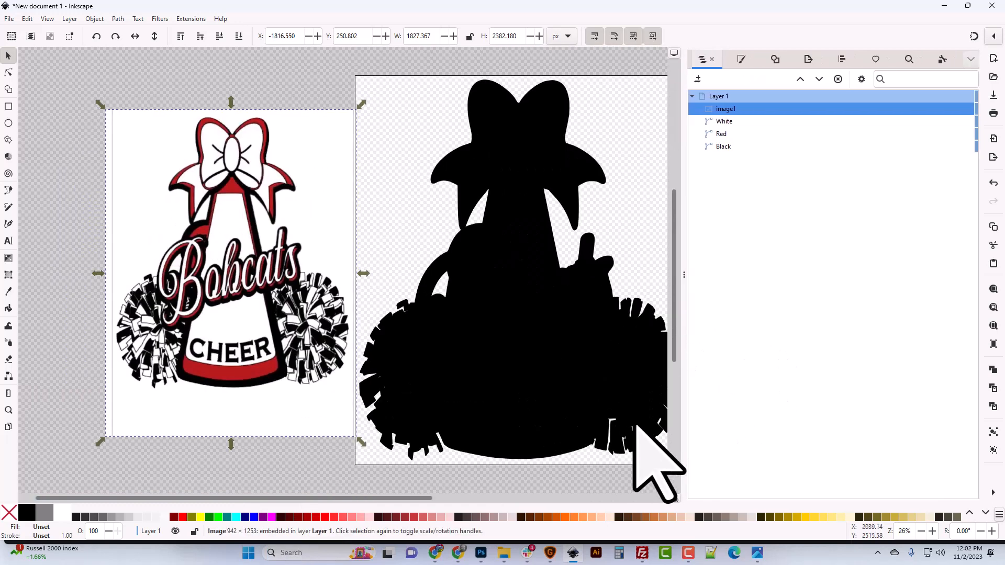
Fill the Red path with the red sampled from the megaphone's lower band in the reference image.
click(725, 146)
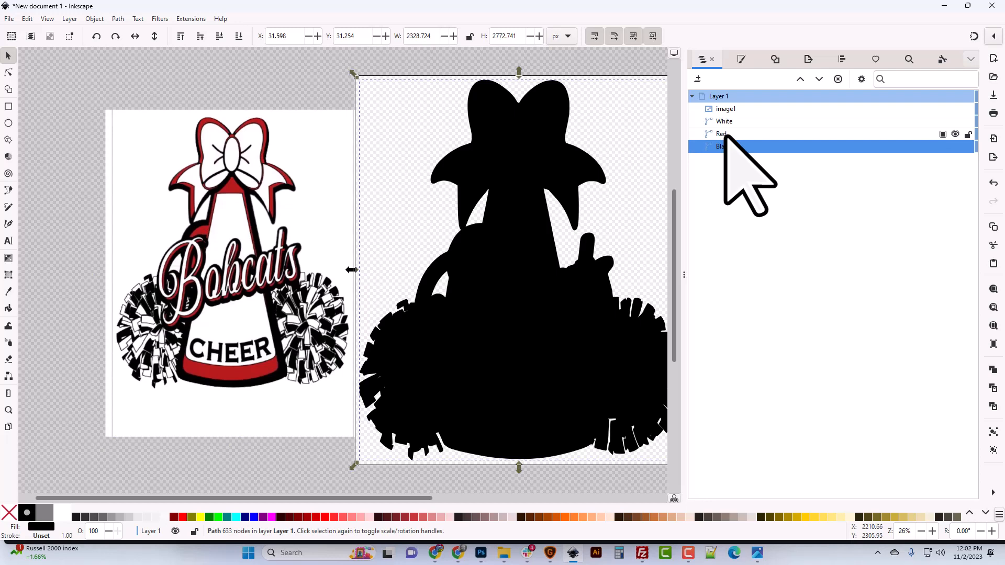
click(725, 134)
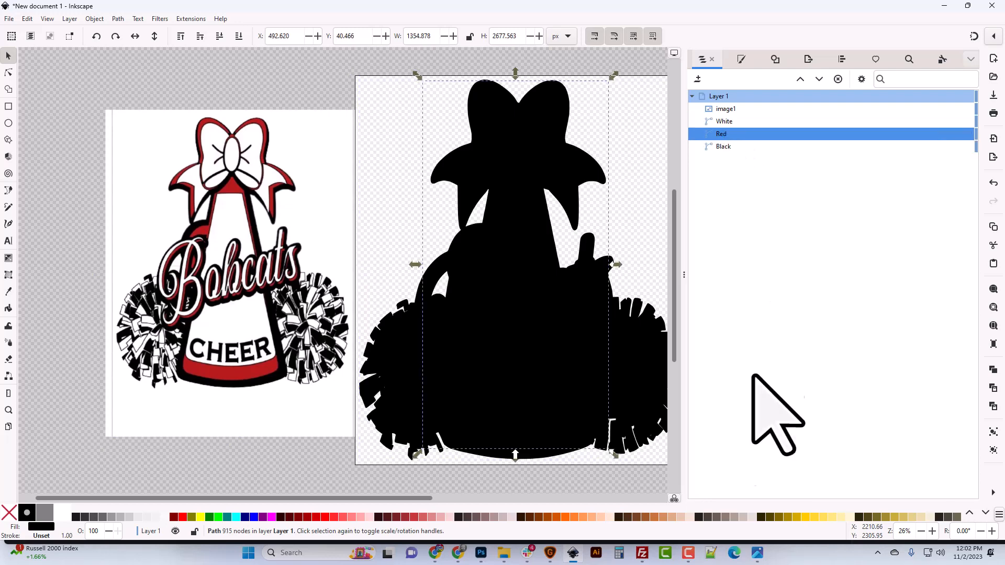
click(738, 60)
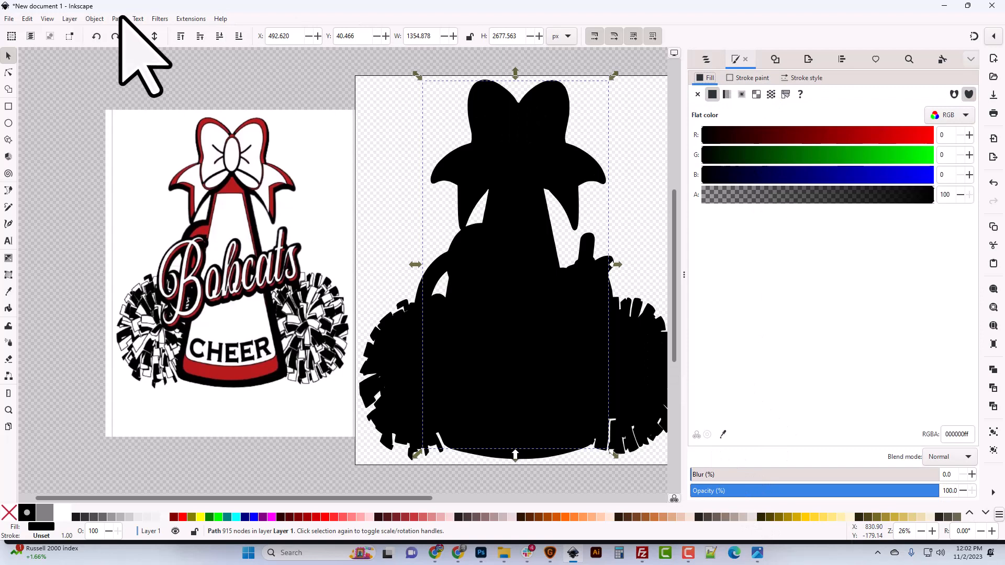
click(96, 18)
mouse_move(220, 18)
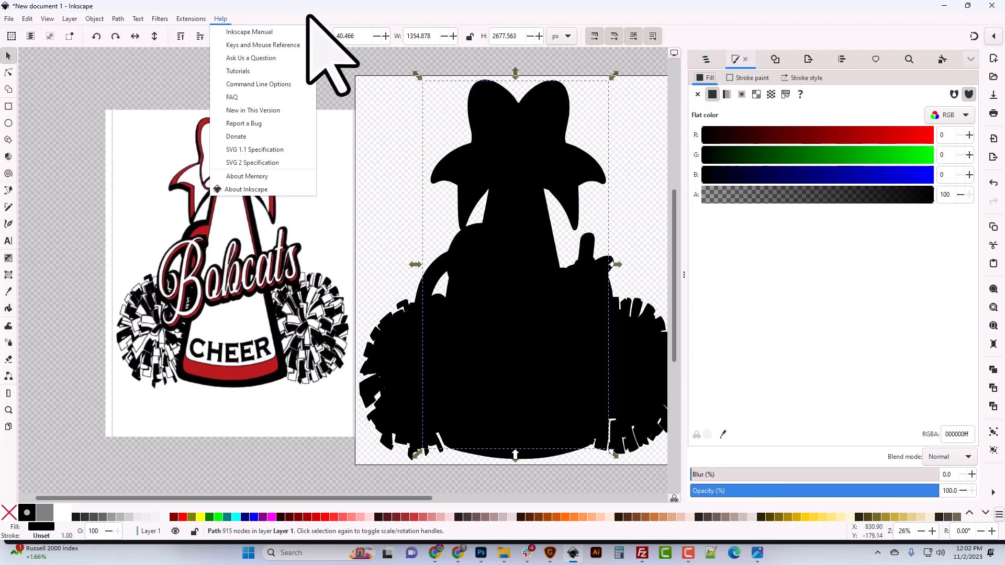
click(309, 17)
click(722, 434)
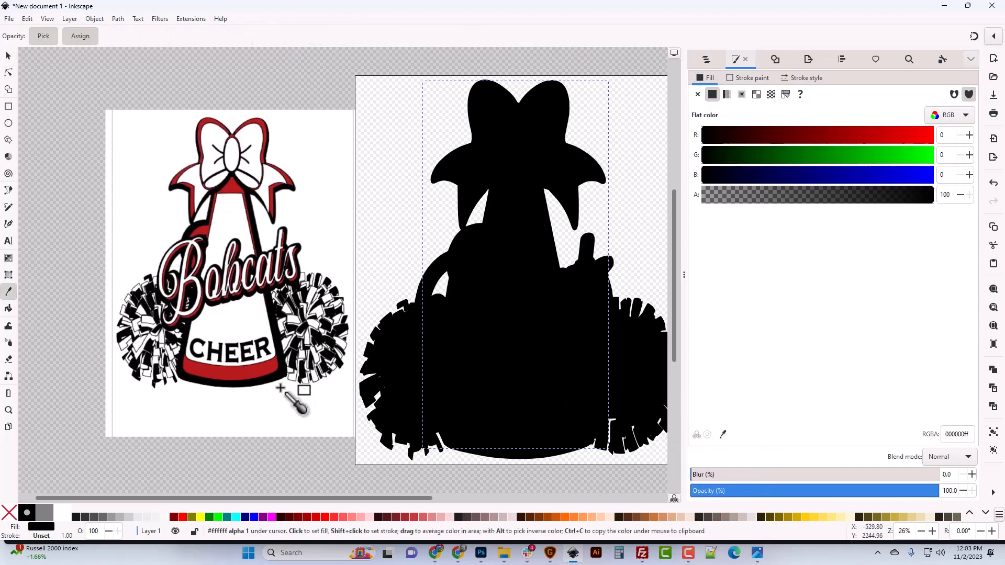
click(249, 373)
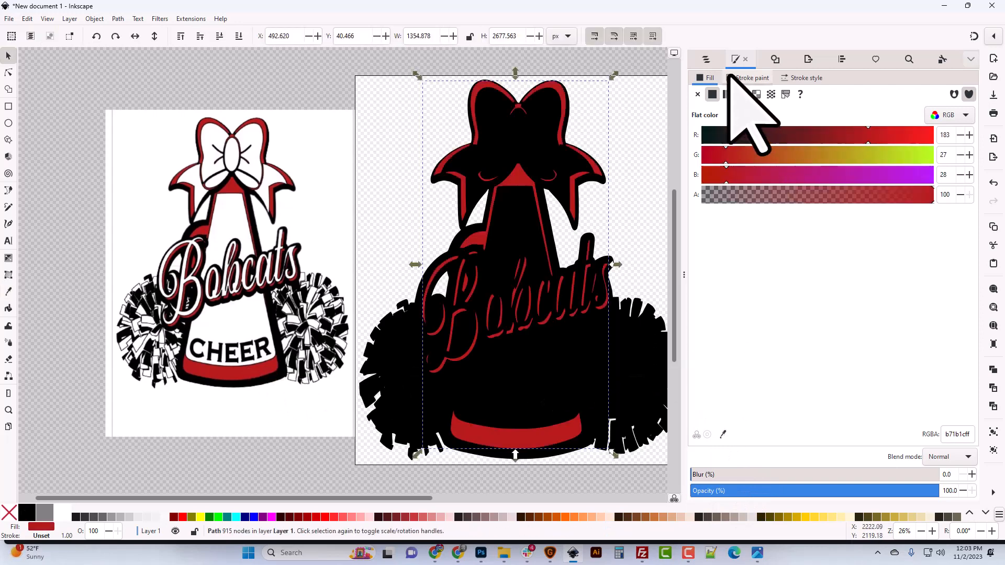
Fill the White path with the white sampled from the reference image.
click(705, 59)
click(730, 121)
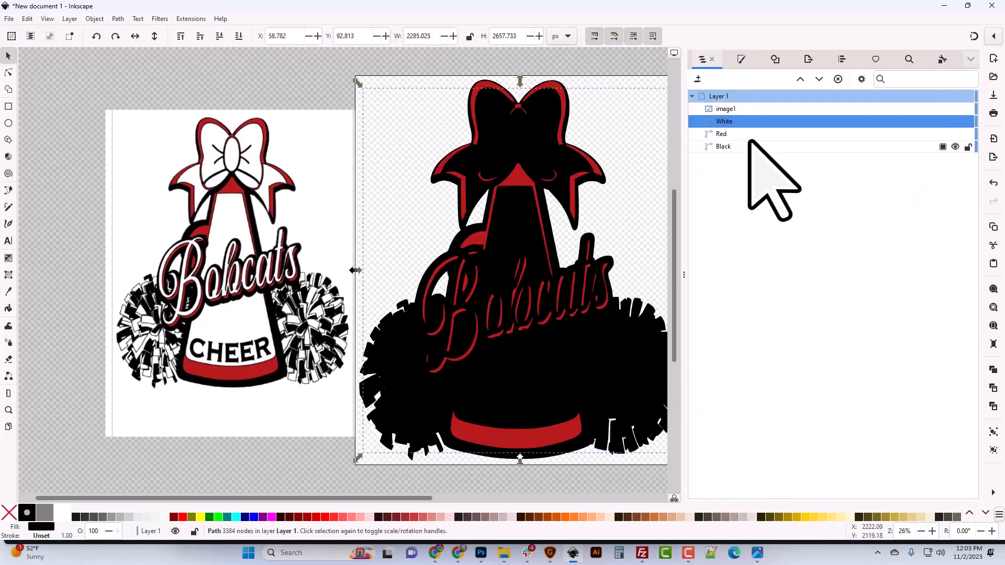
click(740, 59)
click(722, 433)
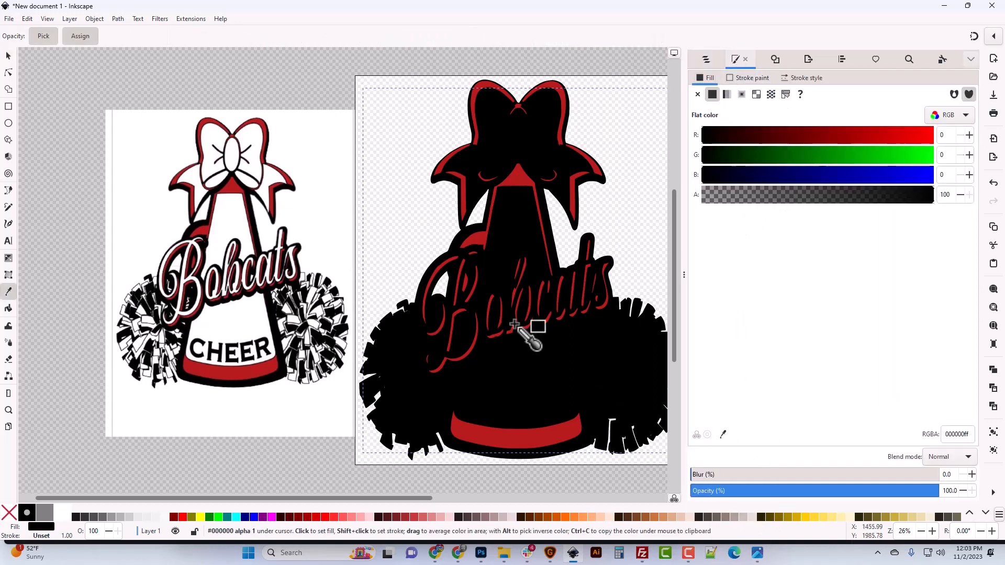
click(285, 267)
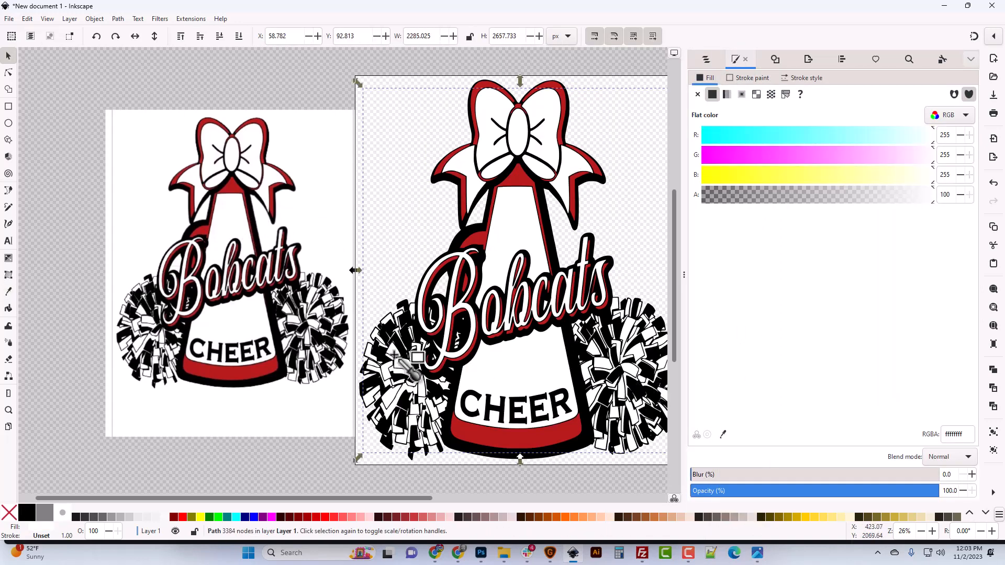
Delete the reference image and resize the page to fit the traced artwork.
click(236, 278)
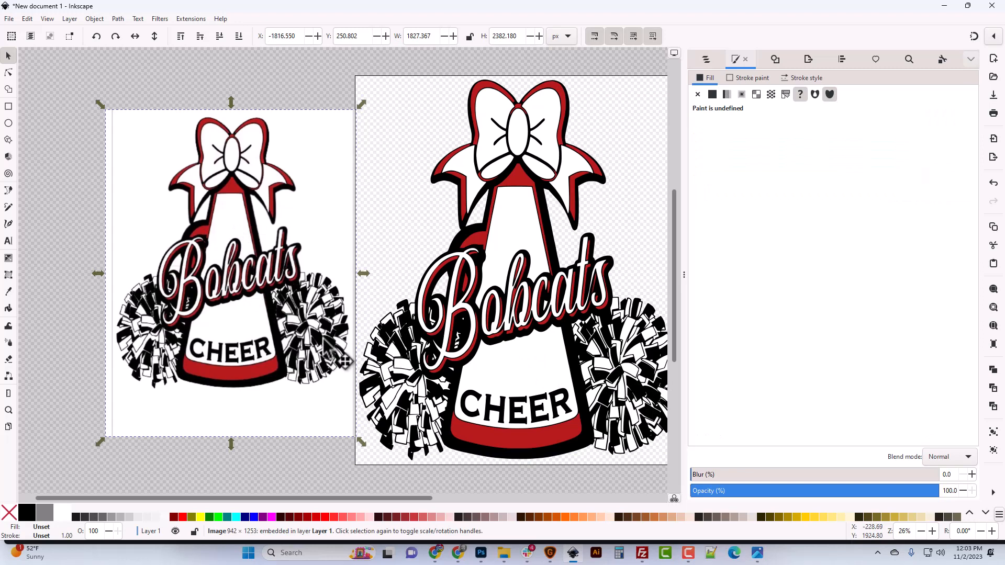
key(Delete)
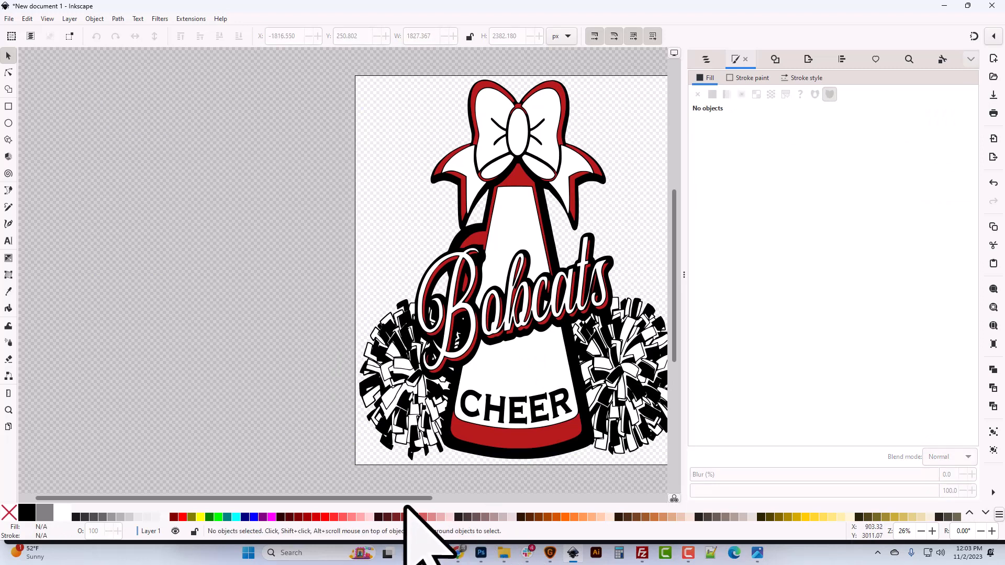
drag(396, 504, 497, 504)
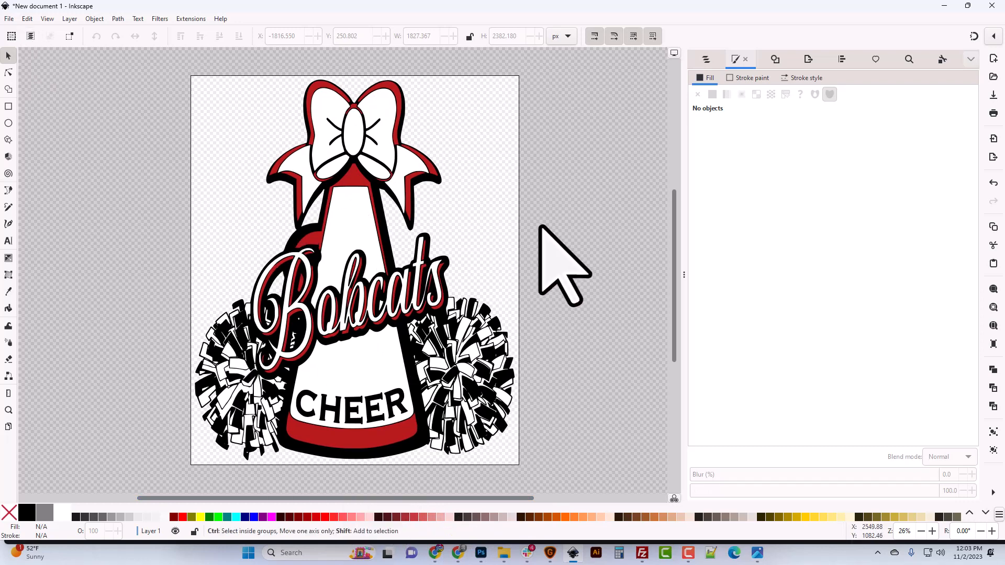
key(ctrl+shift+r)
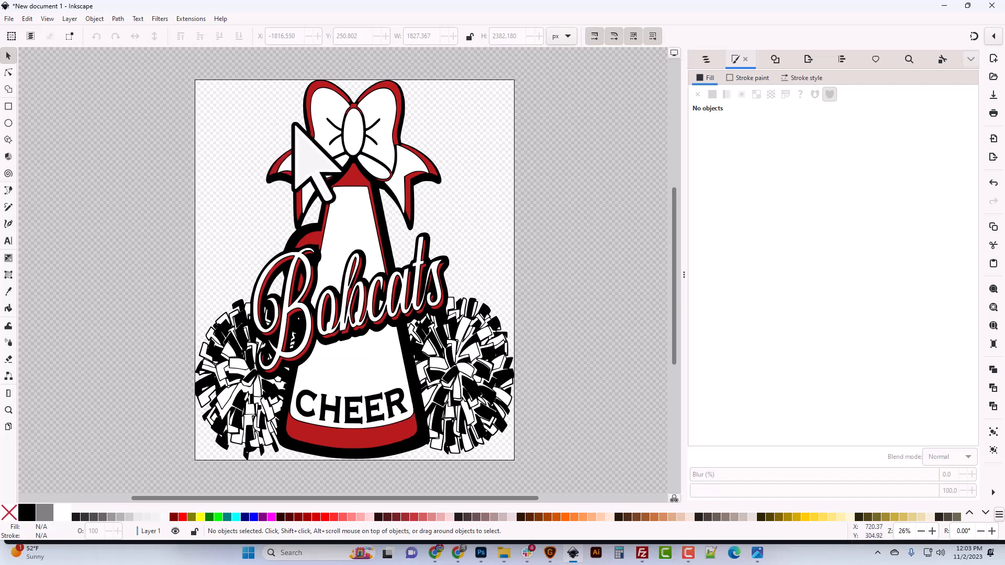
Examine the traced bow, lettering, megaphone and pom-poms up close, including the nodes of the White path.
scroll(294, 125, up, 3)
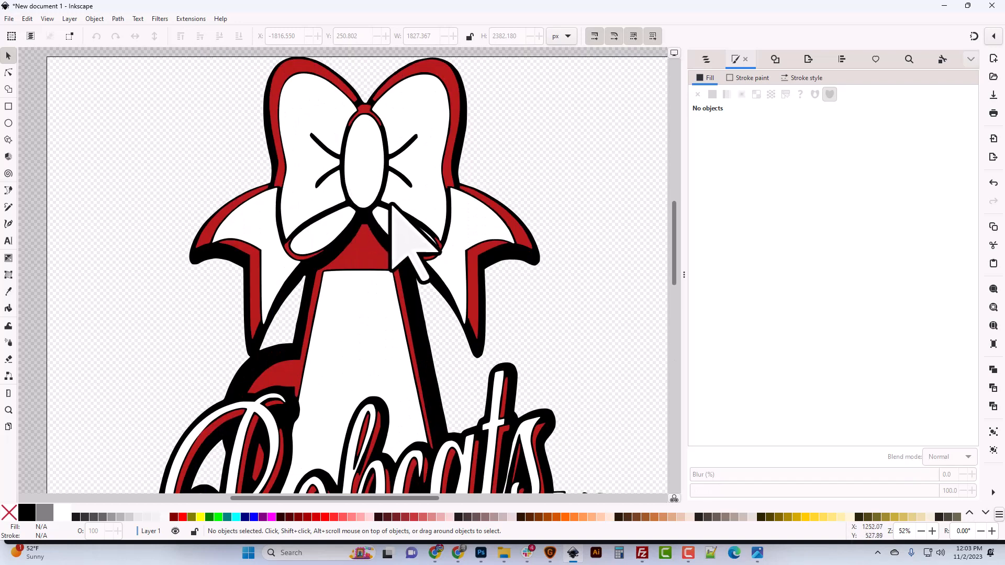
scroll(315, 281, down, 2)
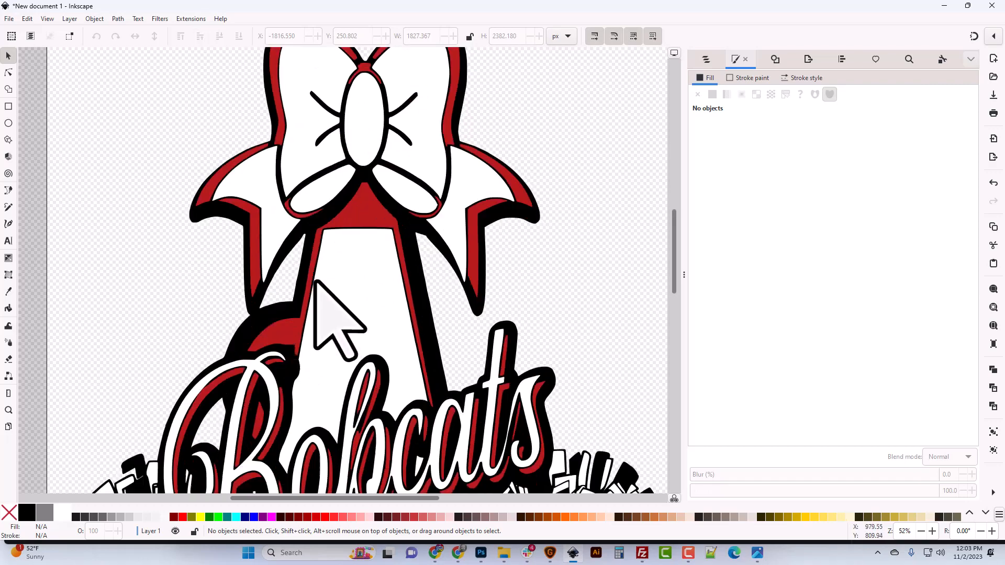
scroll(315, 282, down, 20)
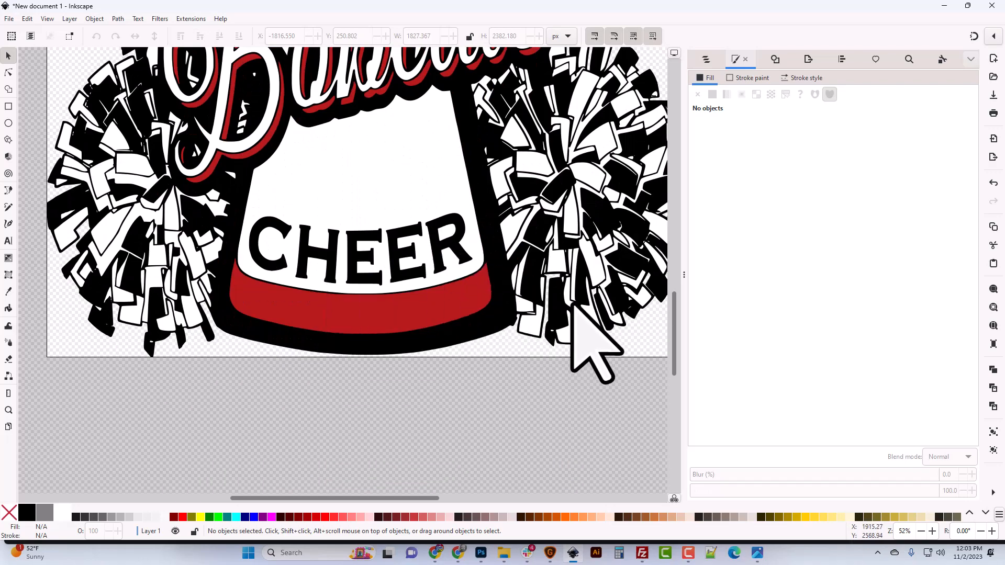
click(9, 73)
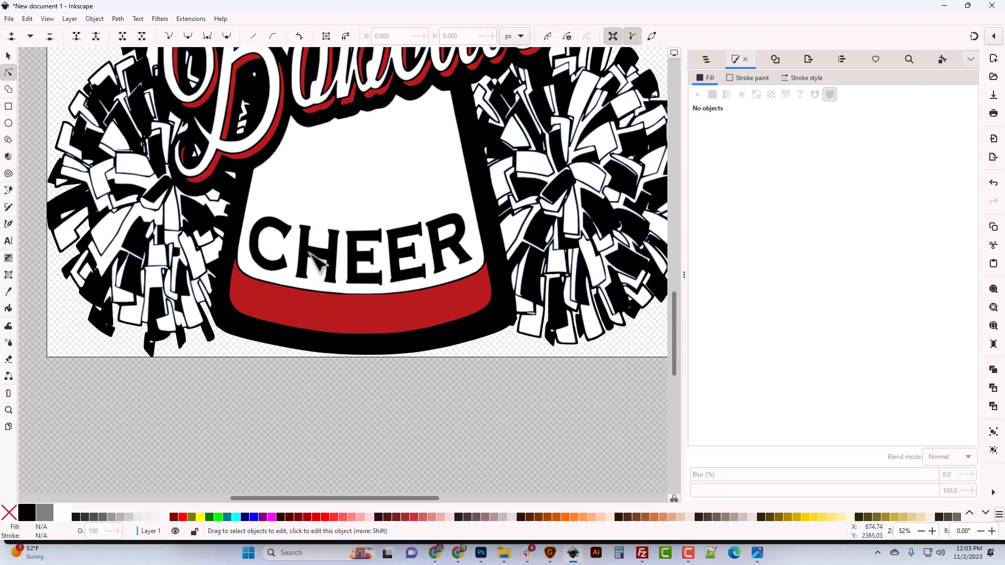
click(340, 230)
scroll(340, 230, up, 2)
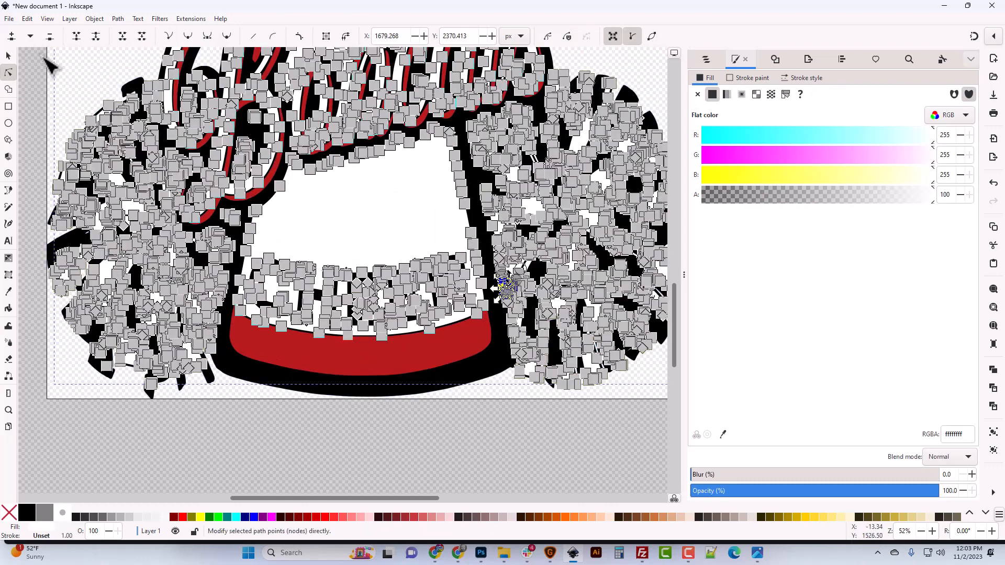
click(9, 56)
key(Escape)
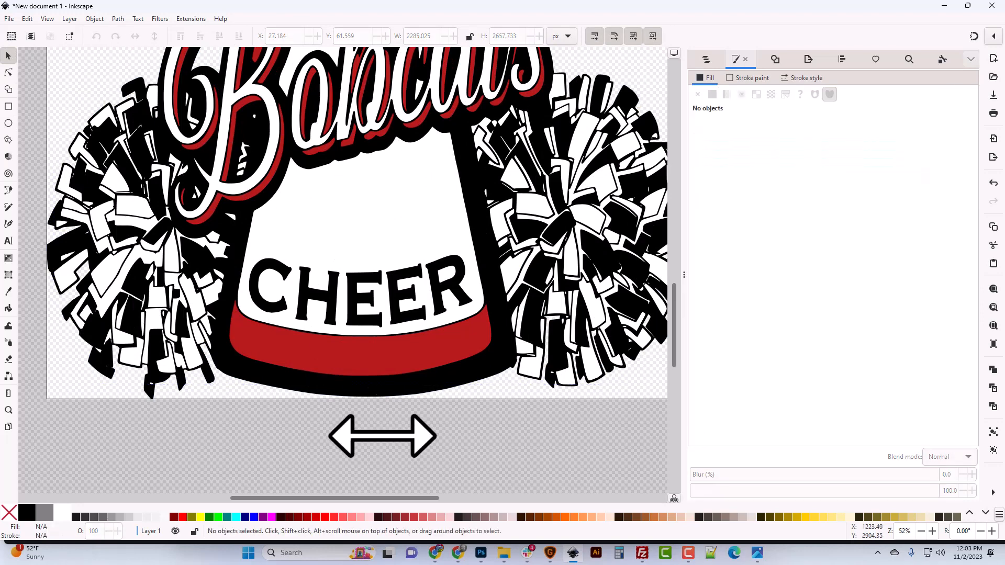
scroll(382, 445, up, 12)
scroll(382, 436, up, 4)
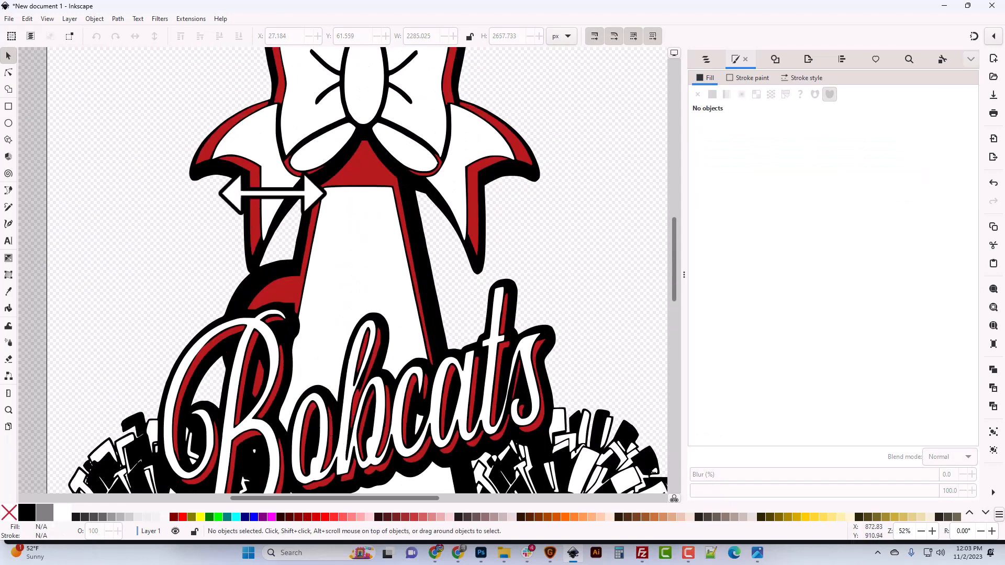
Save the document as Bobcats_Cheer_SVG in Inkscape SVG format in the Image_Fixes folder.
click(9, 19)
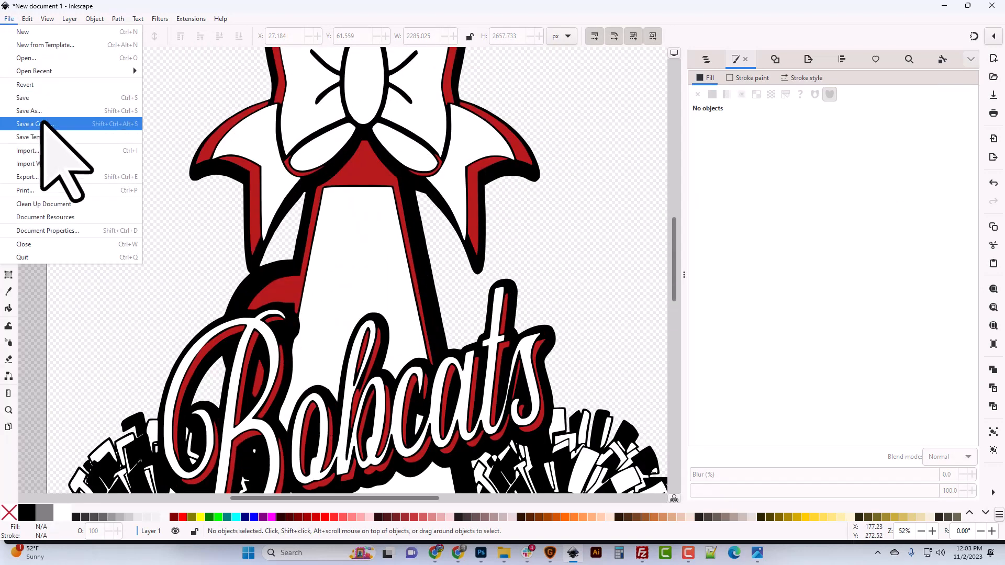
click(43, 123)
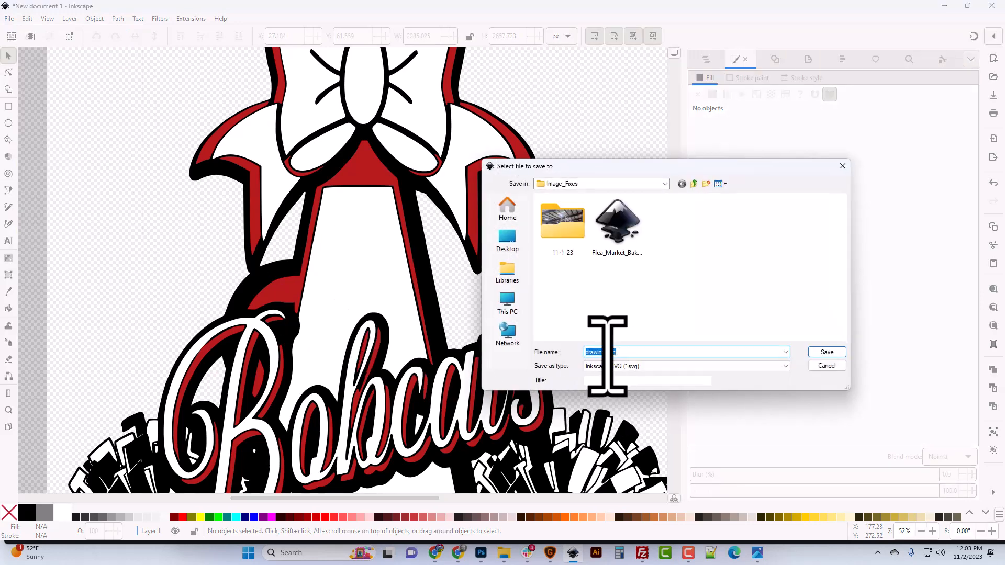
text(Bobcats)
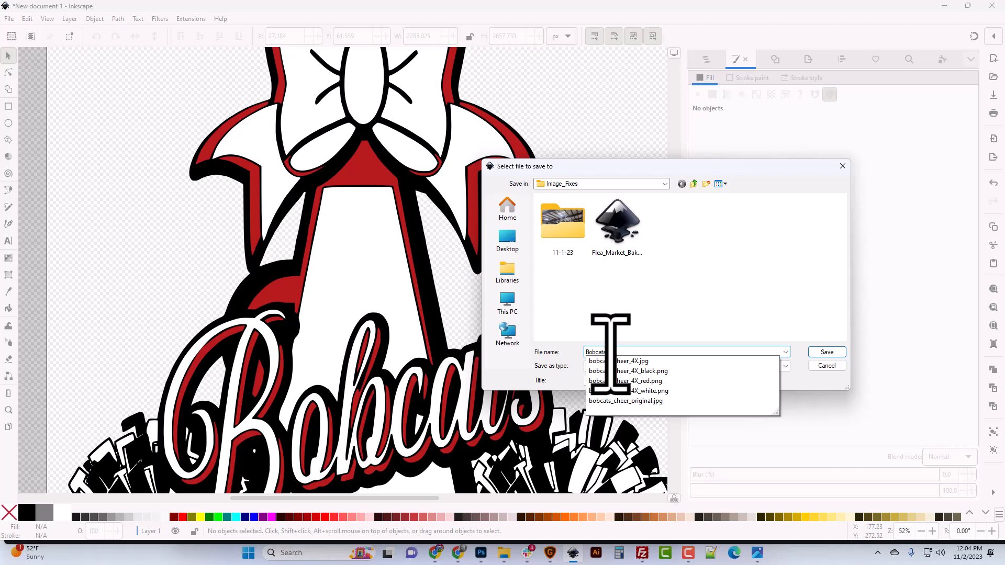
text(_cheer_SVG)
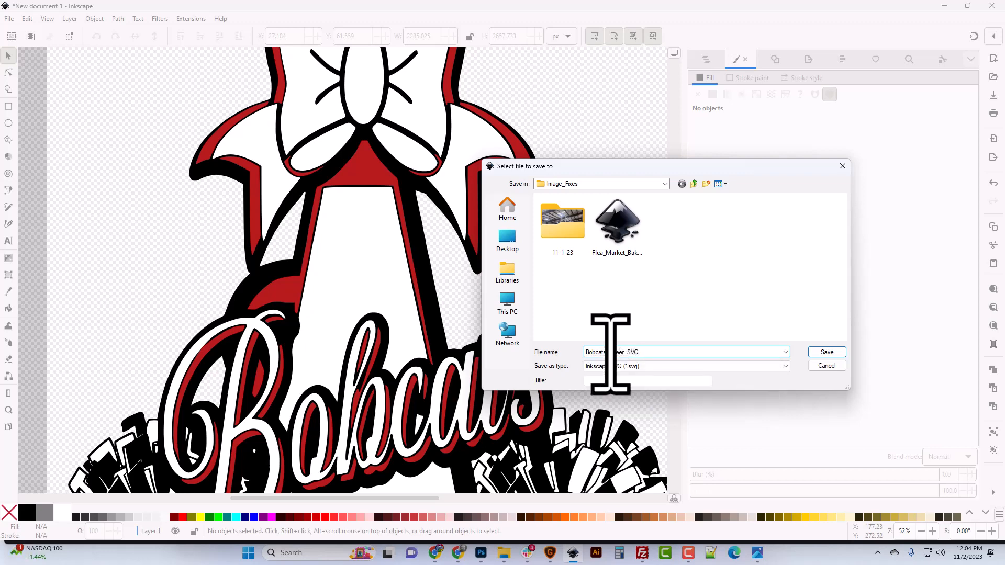
key(Return)
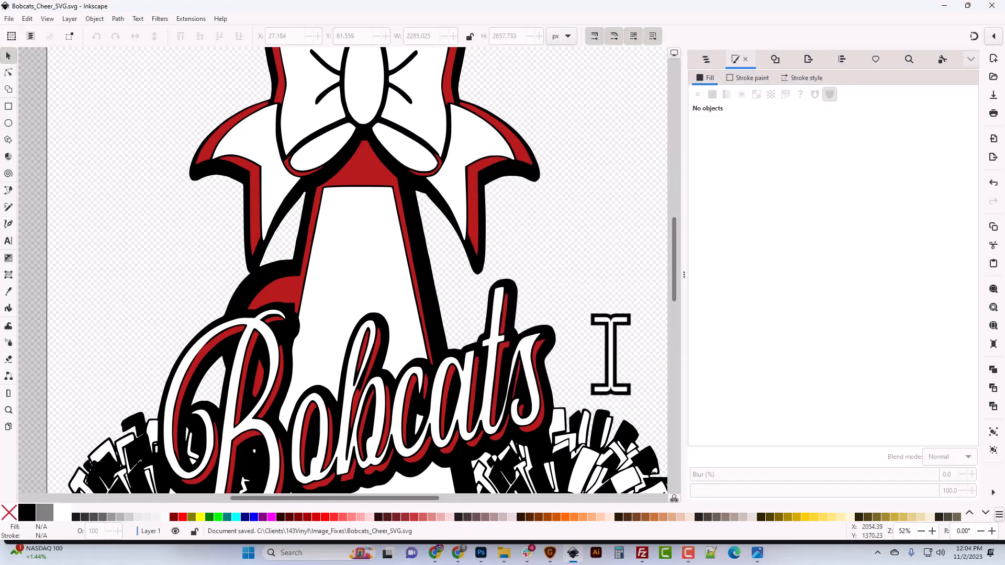
Select all three traced paths and scale them to a width of 3600 px with the width-to-height ratio locked.
key(minus)
key(minus)
key(minus)
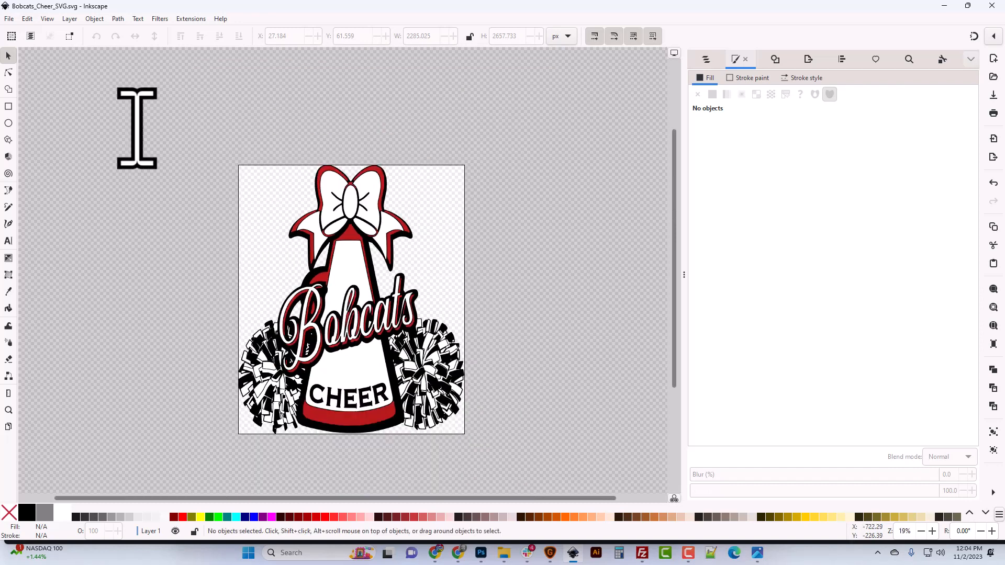
drag(126, 120, 511, 497)
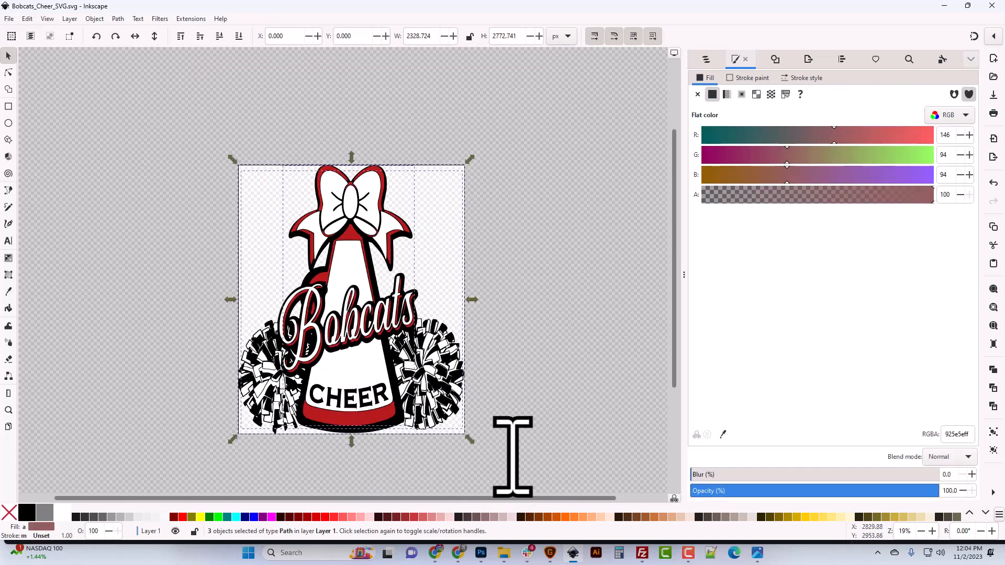
click(469, 36)
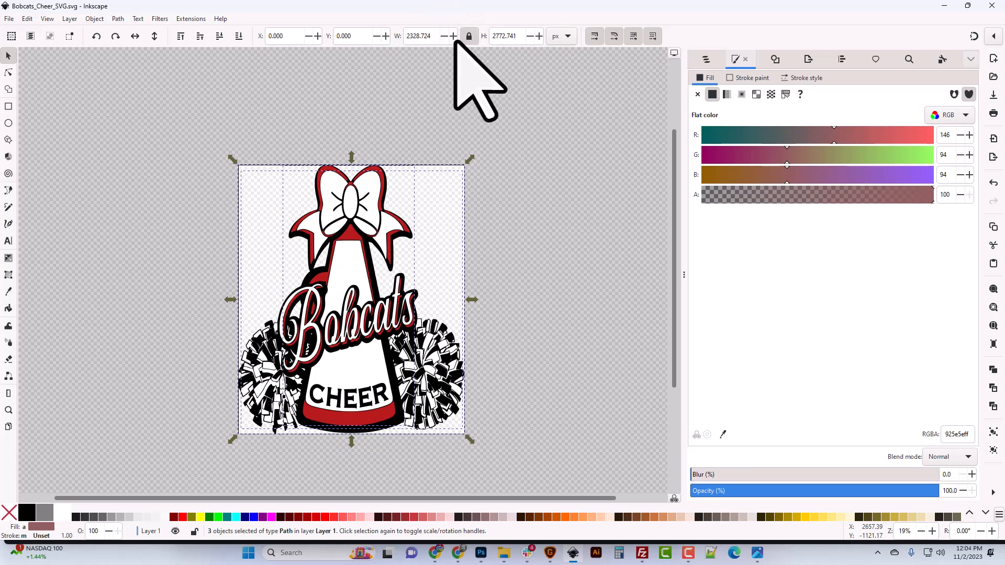
double_click(419, 36)
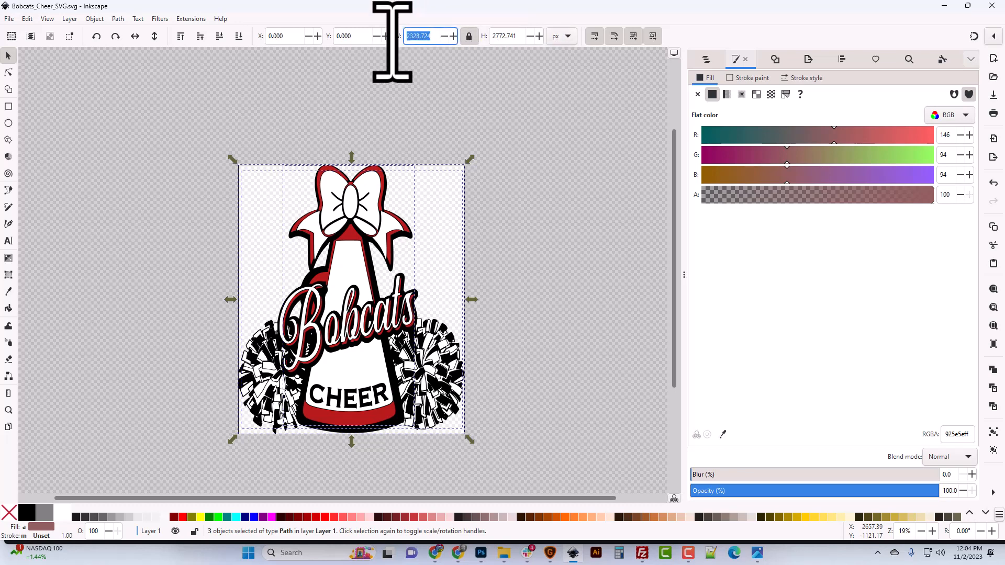
text(3600)
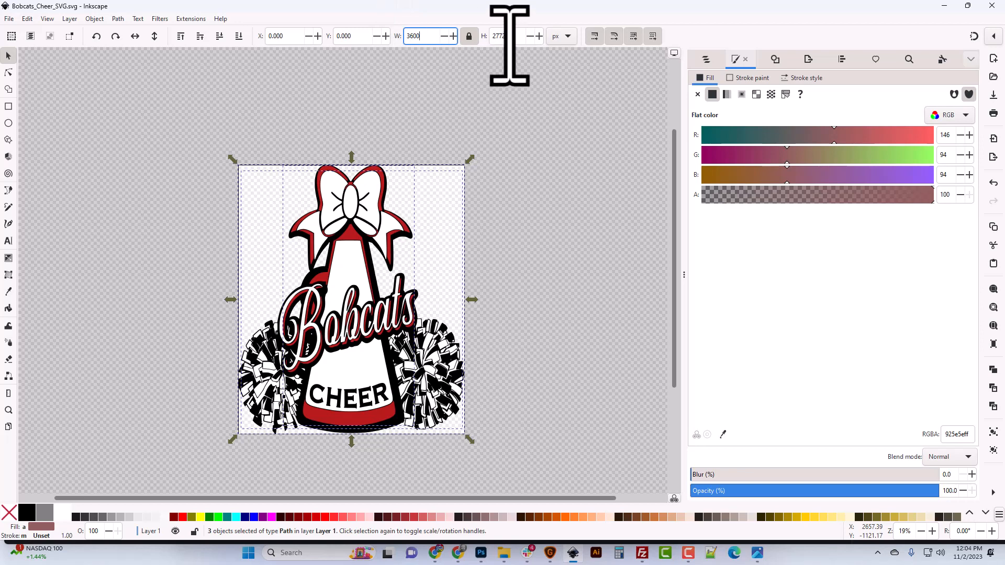
key(Tab)
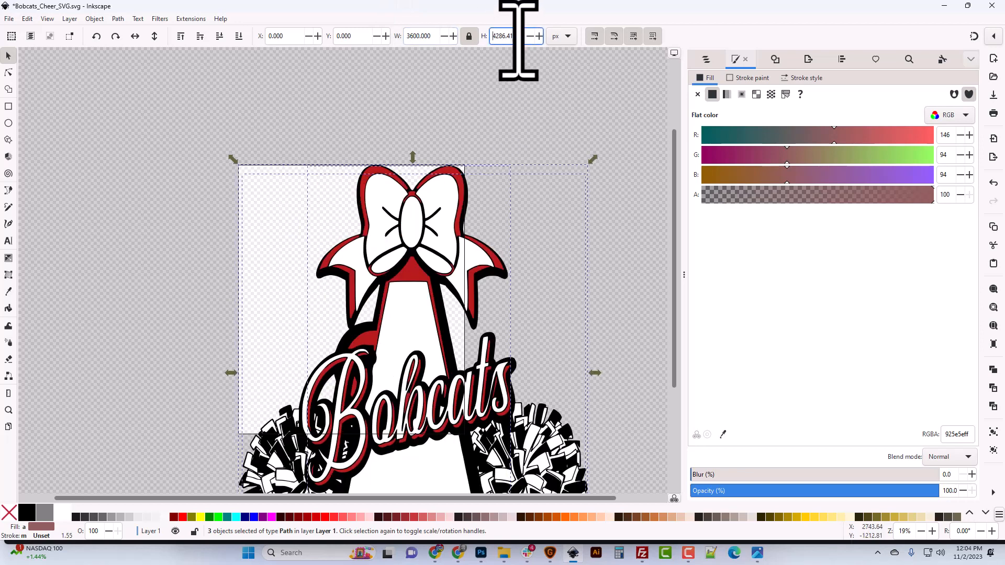
double_click(517, 37)
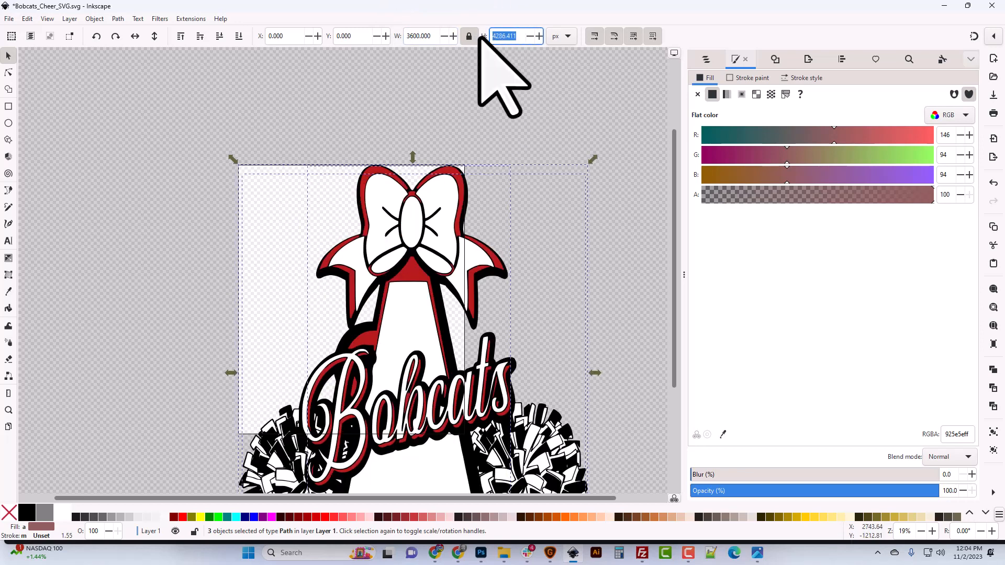
Scale the three selected paths to a height of 3600 px with the width-to-height ratio locked.
text(3600)
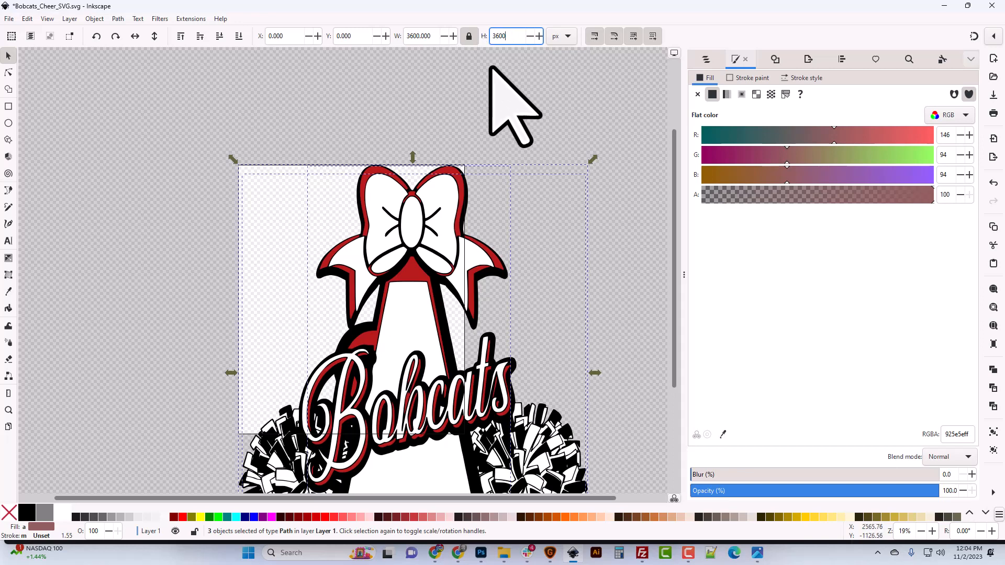
click(410, 35)
click(469, 103)
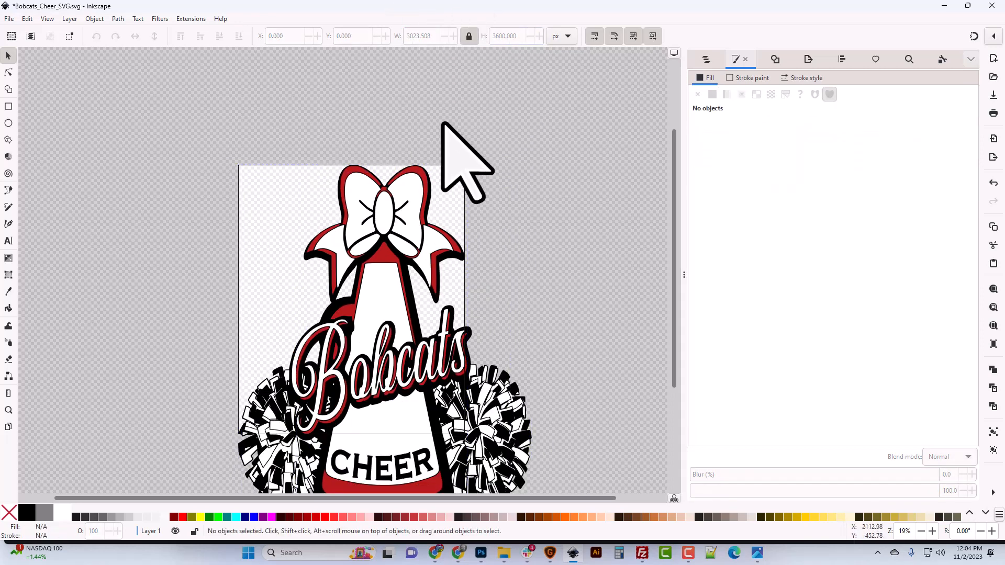
key(minus)
key(minus)
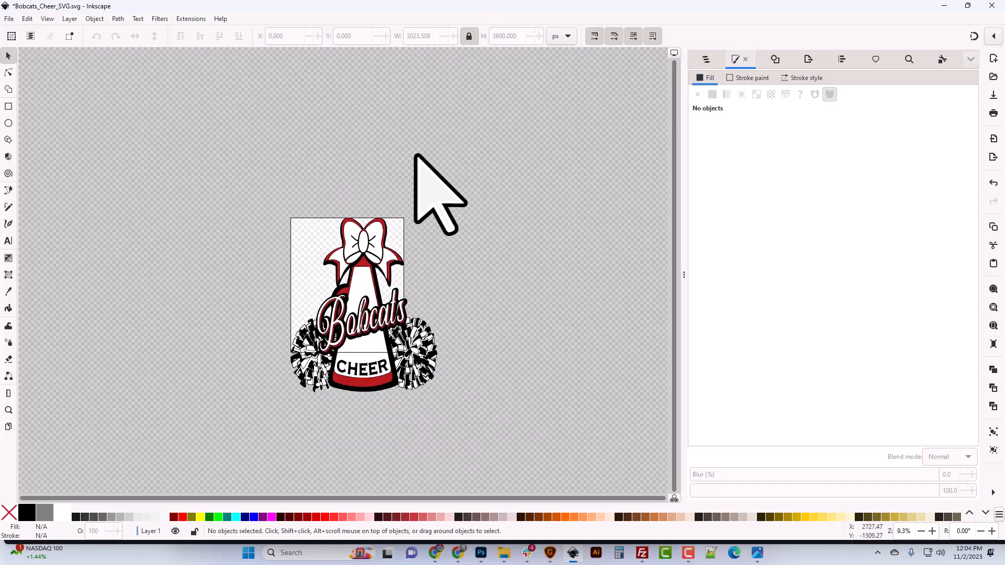
Select all three paths again and set their width to 3023 px with the width-to-height ratio unlocked.
mouse_move(254, 182)
mouse_down()
mouse_move(359, 336)
mouse_move(471, 451)
mouse_up()
scroll(475, 434, up, 5)
scroll(474, 434, up, 2)
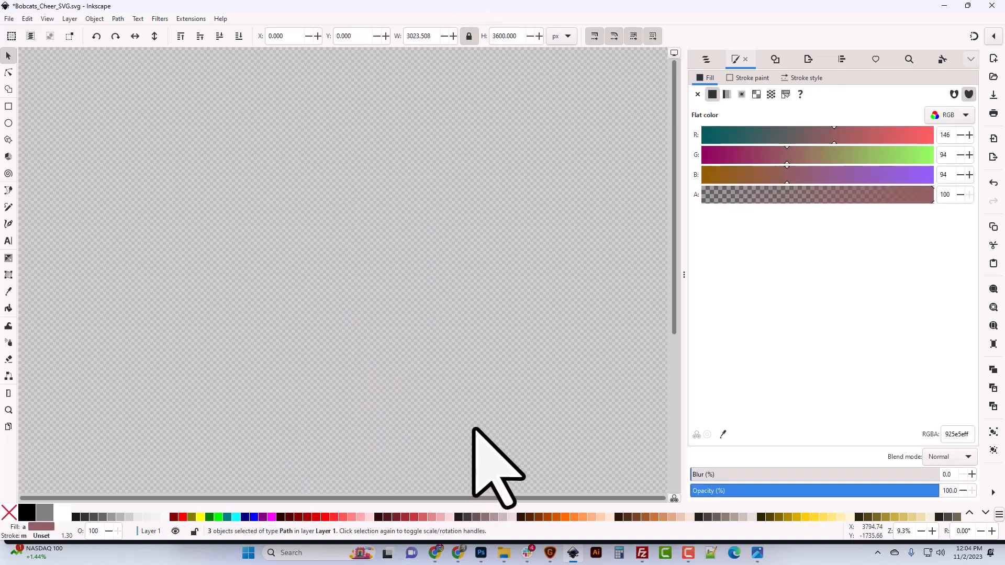
scroll(474, 432, down, 8)
scroll(474, 432, down, 2)
key(plus)
key(plus)
scroll(471, 428, up, 8)
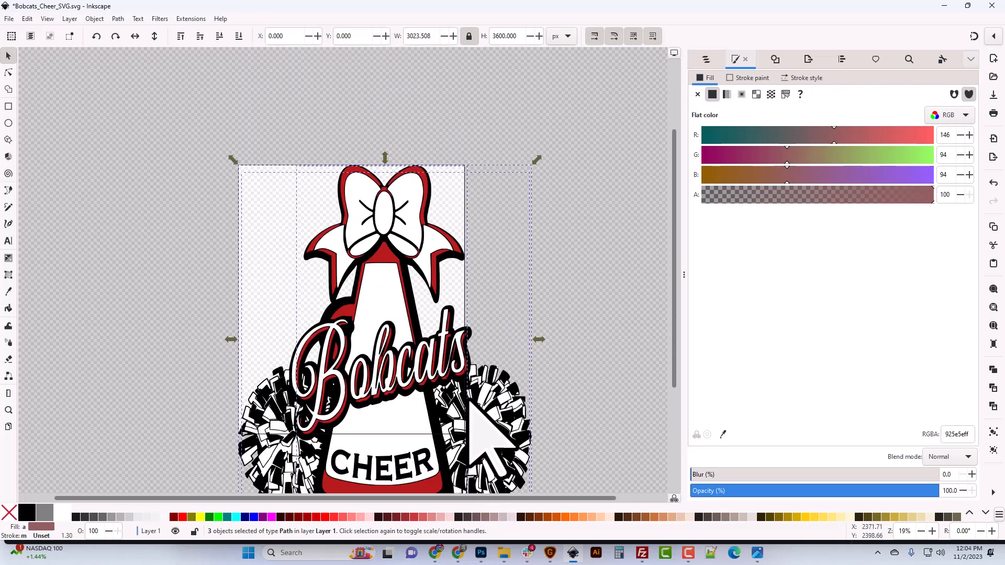
double_click(429, 37)
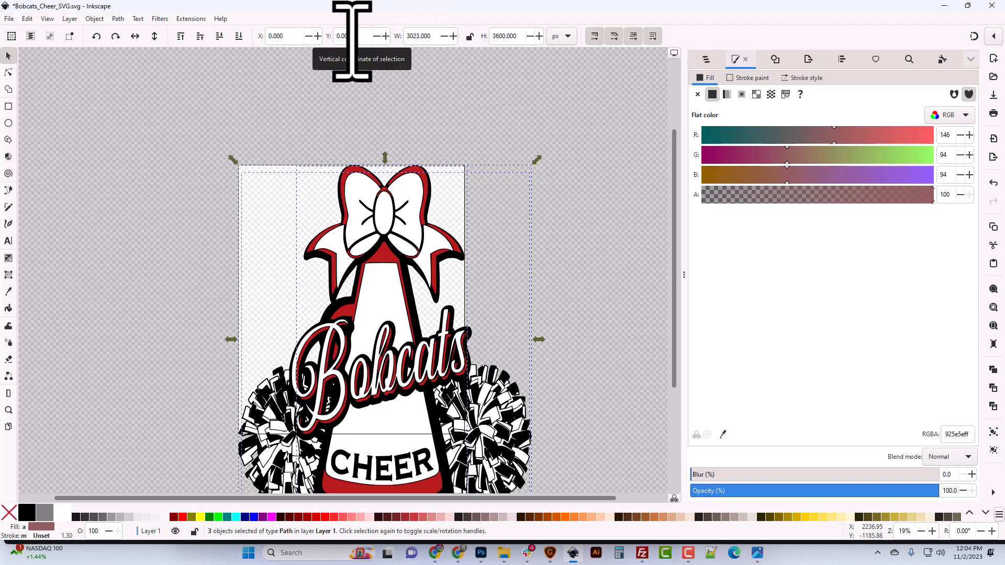
click(496, 118)
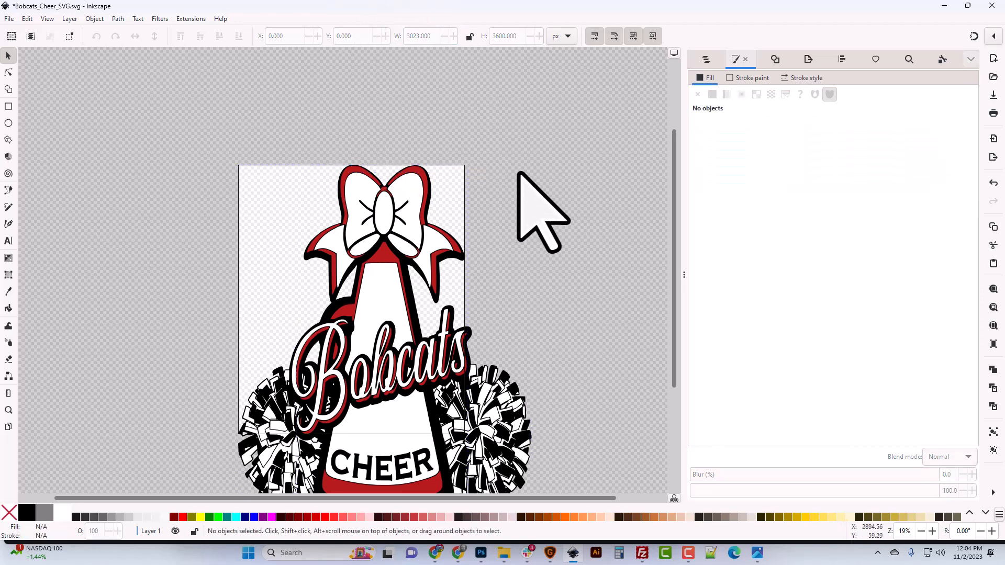
Resize the page to fit all three selected paths and save the document.
key(minus)
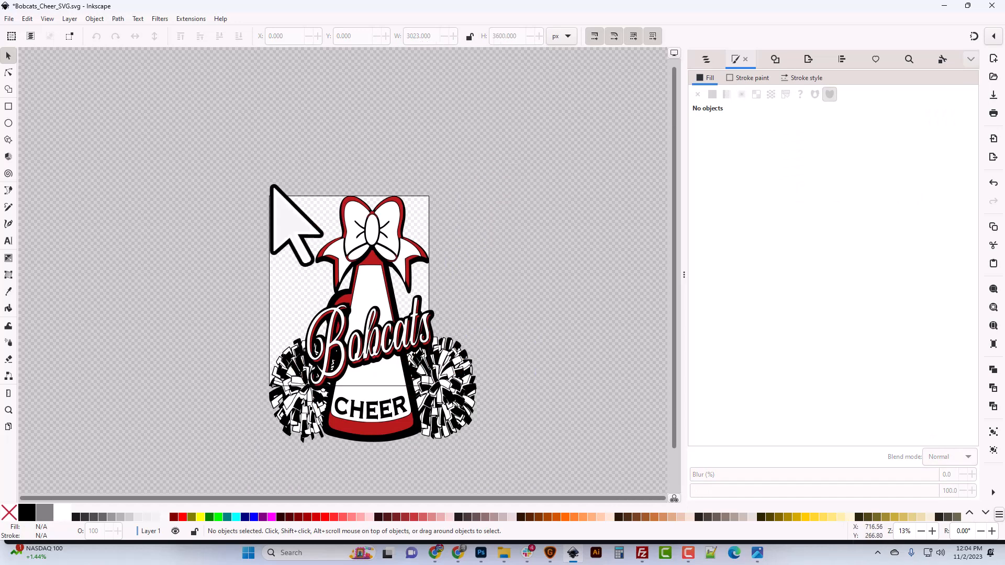
drag(196, 151, 525, 474)
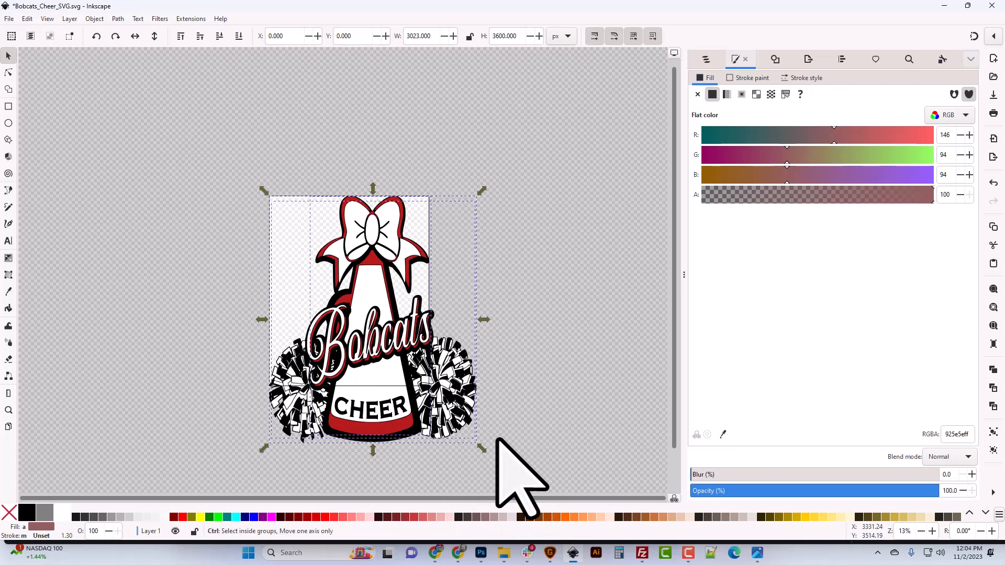
click(601, 341)
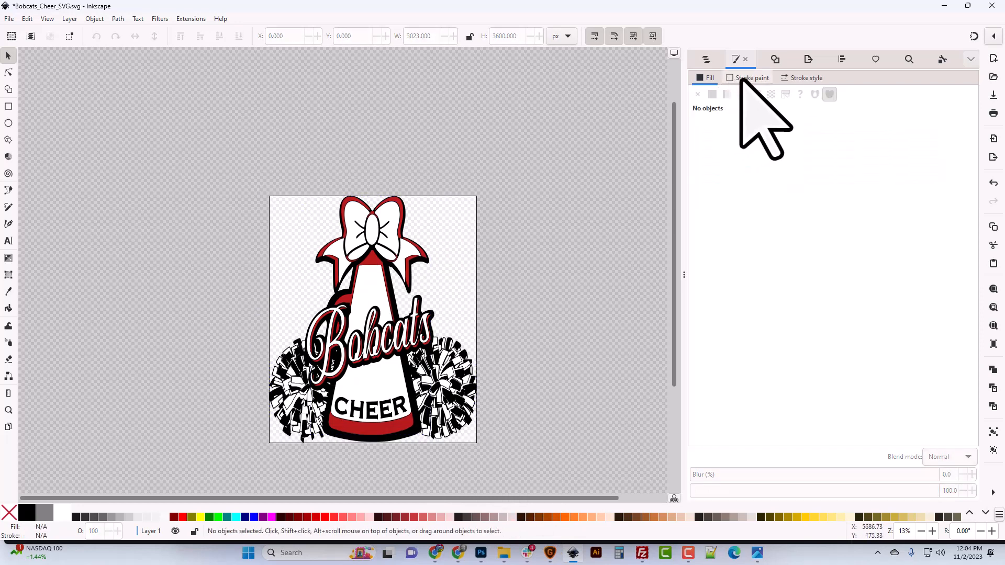
click(9, 19)
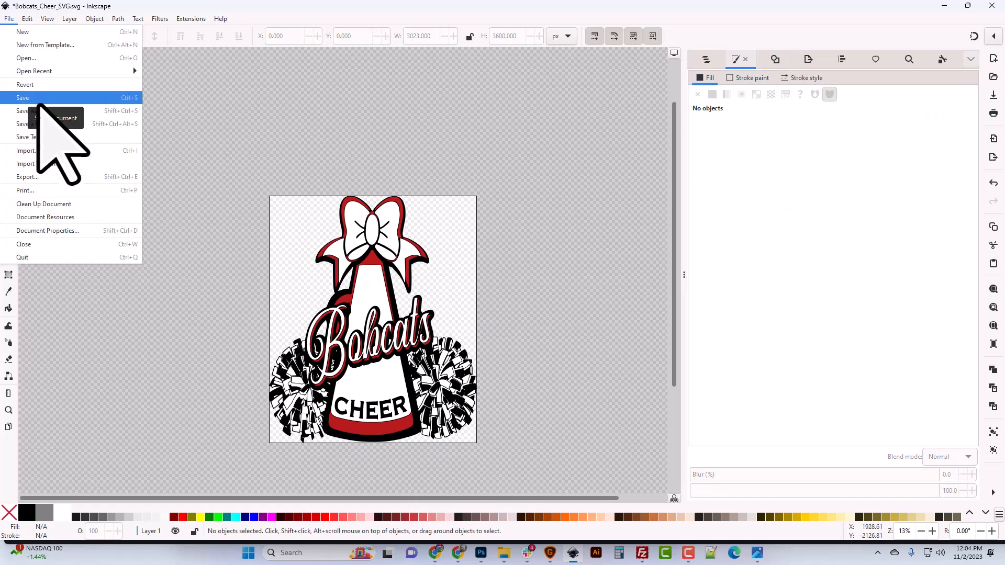
click(43, 105)
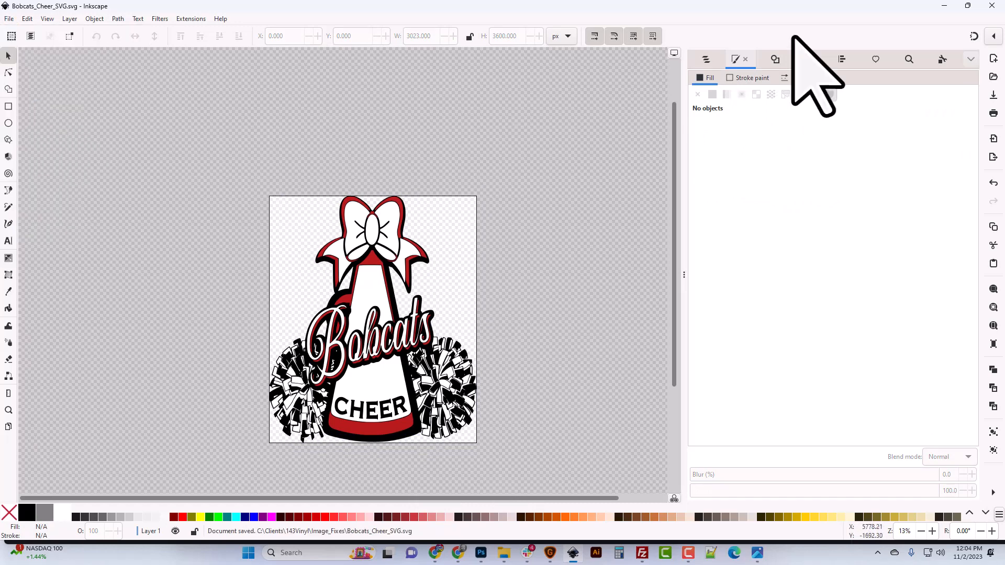
Switch to the browser, open Layout Designer on the 143VINYL Custom DTF Prints page, and choose the 5F canvas size.
click(944, 5)
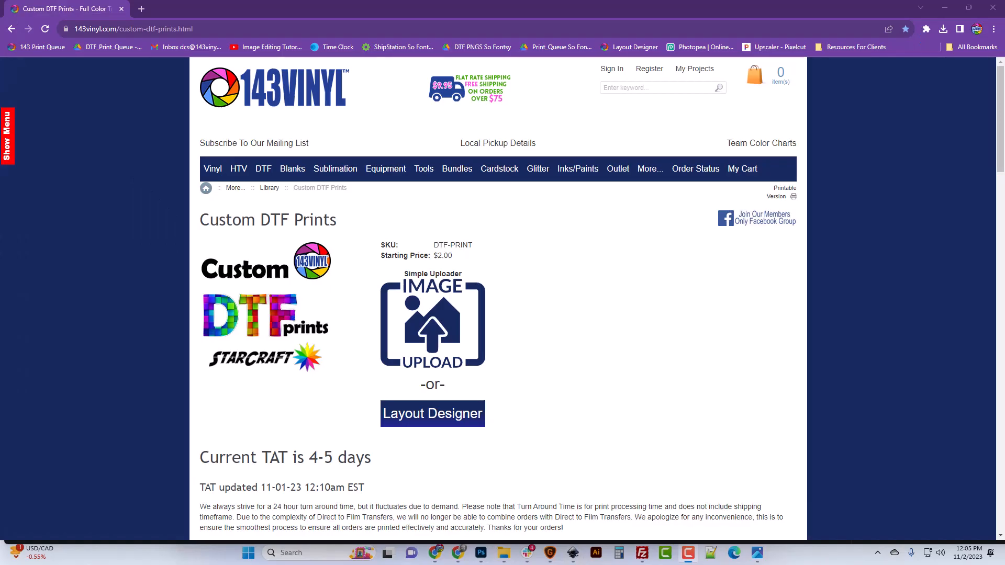
click(442, 413)
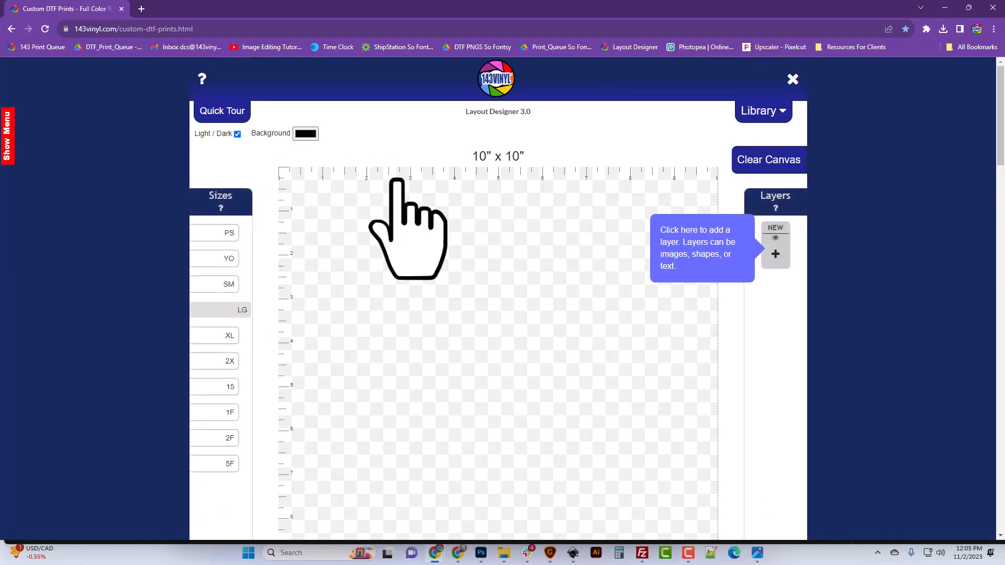
click(224, 466)
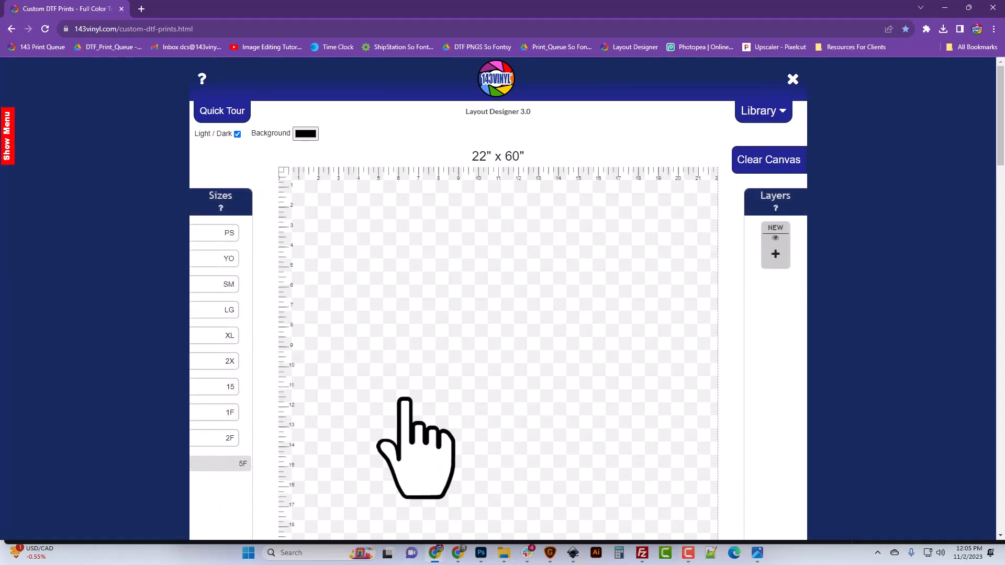
Try to place Bobcats_Cheer_SVG.svg on the layout canvas straight from its folder in File Explorer.
click(504, 554)
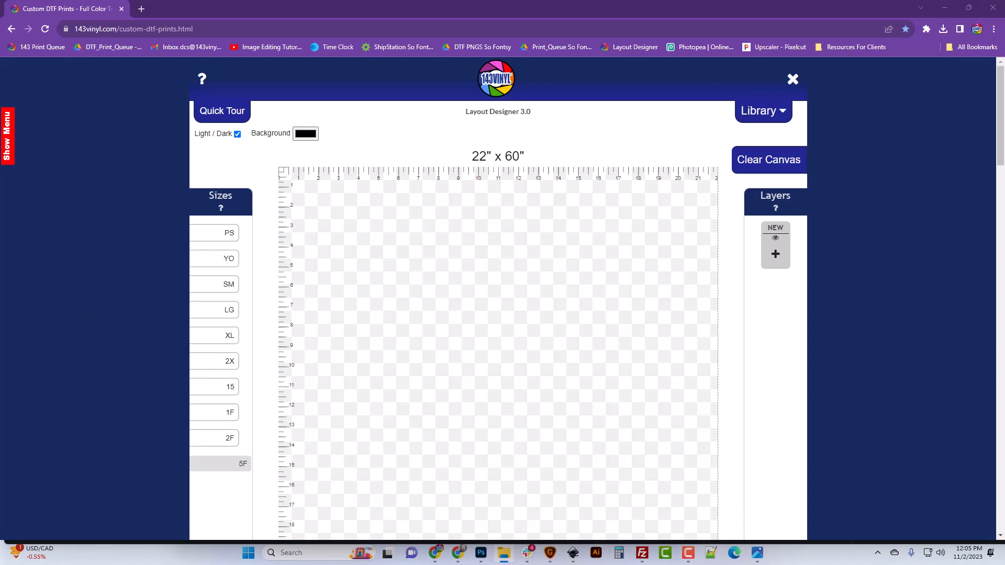
drag(204, 366, 388, 385)
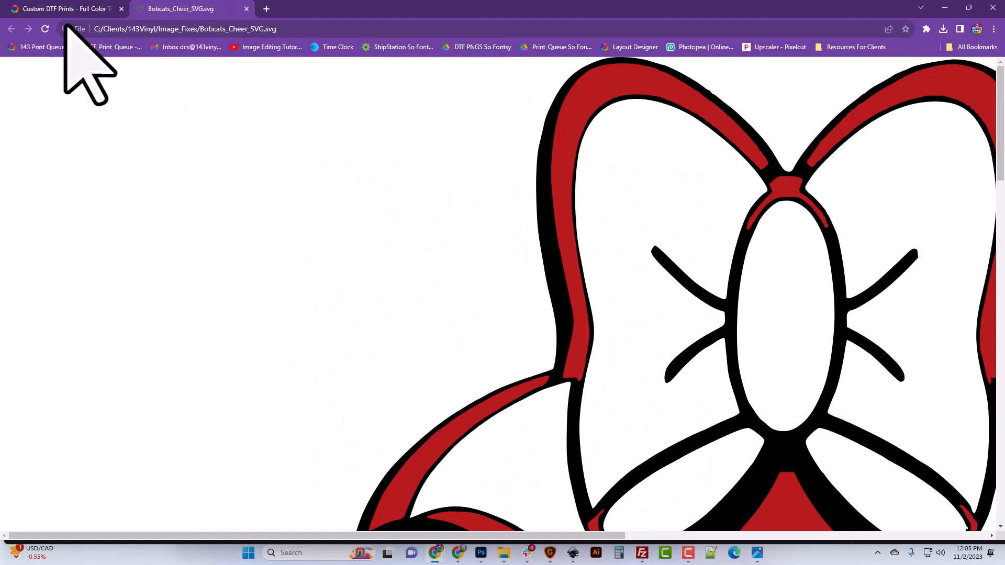
click(245, 10)
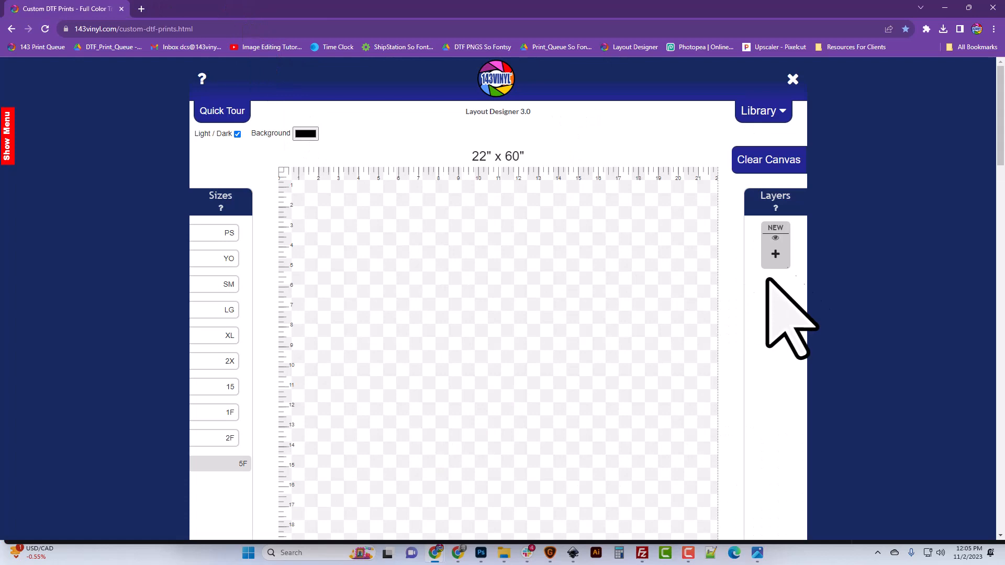
Add Bobcats_Cheer_SVG.svg from the Image_Fixes folder as a new image layer and check its size in the layer settings.
click(775, 254)
click(509, 176)
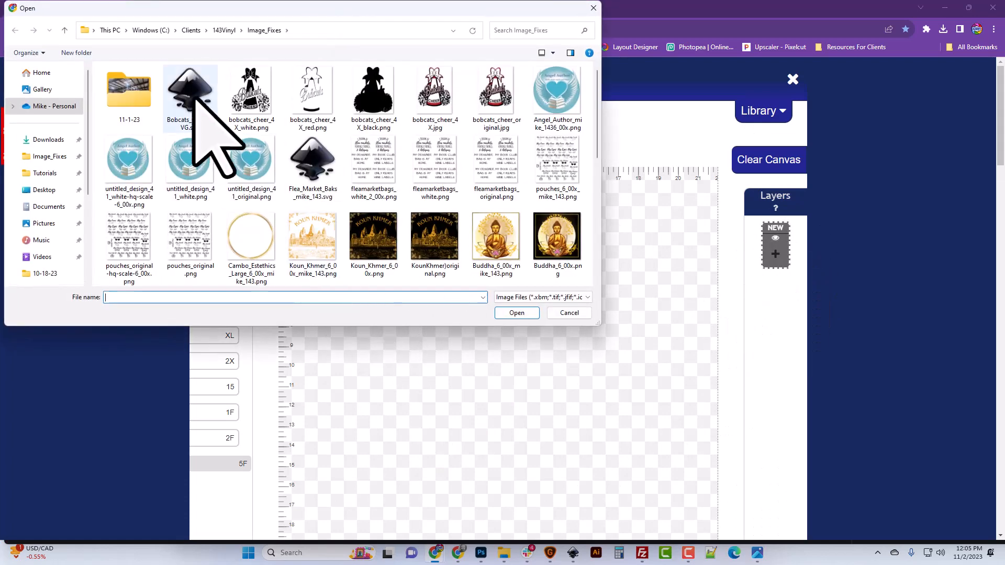
double_click(191, 84)
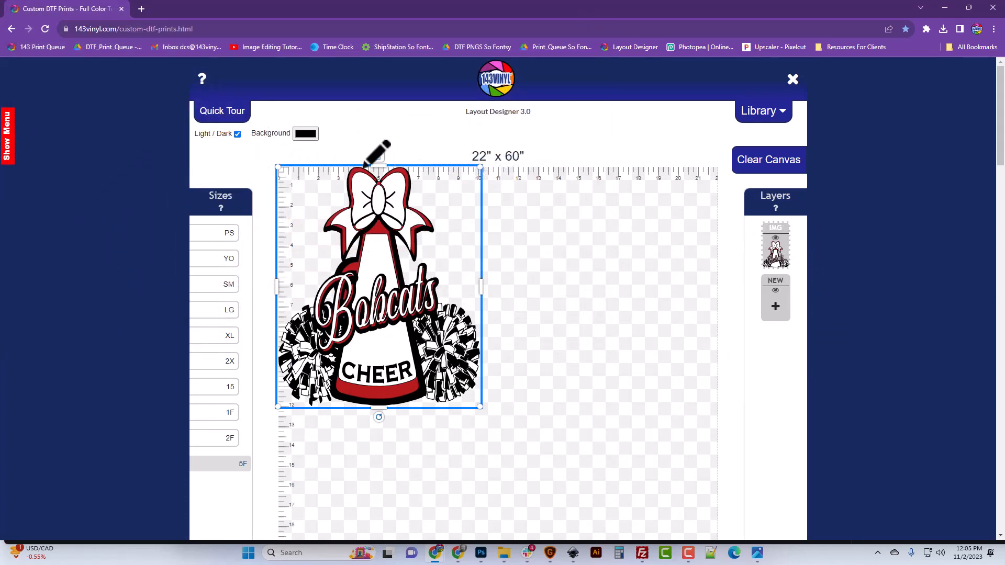
click(378, 157)
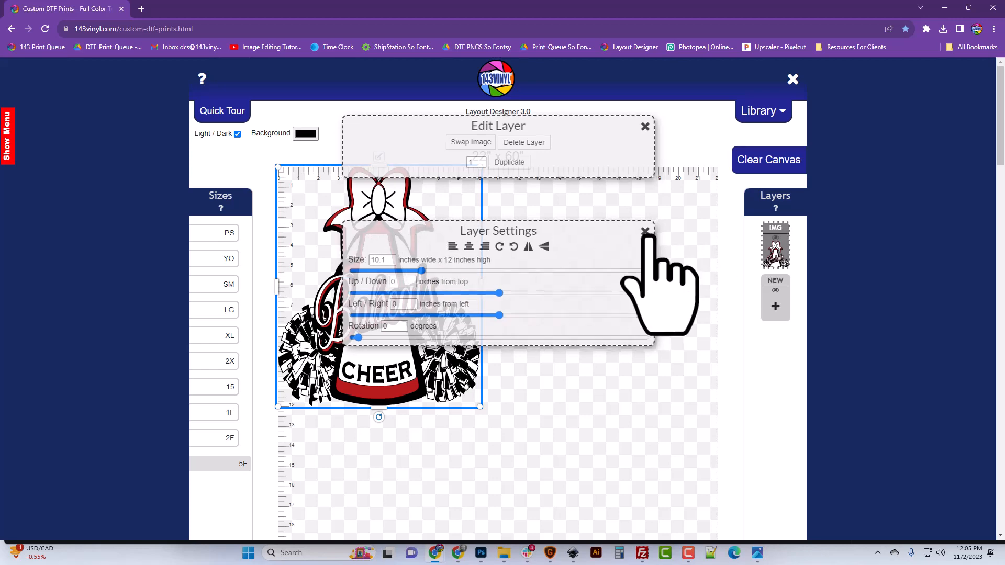
click(646, 231)
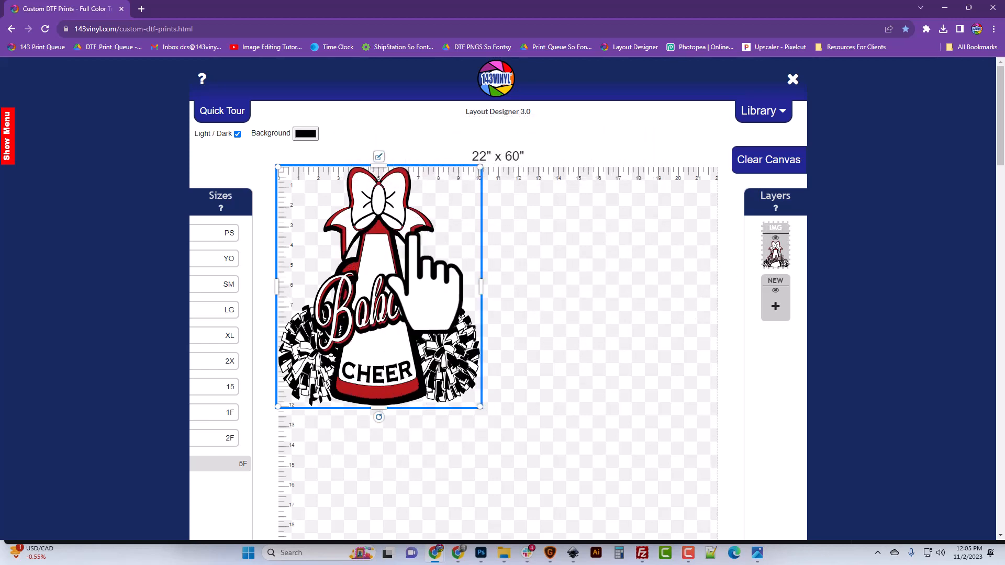
Duplicate the Bobcats image layer three times on the canvas and close the layer editor.
click(379, 156)
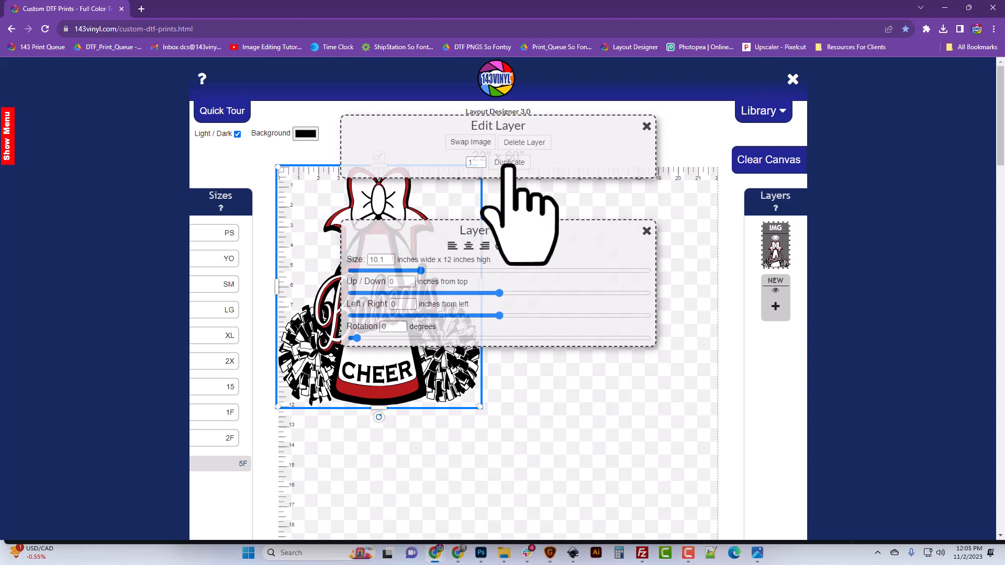
click(510, 162)
click(510, 163)
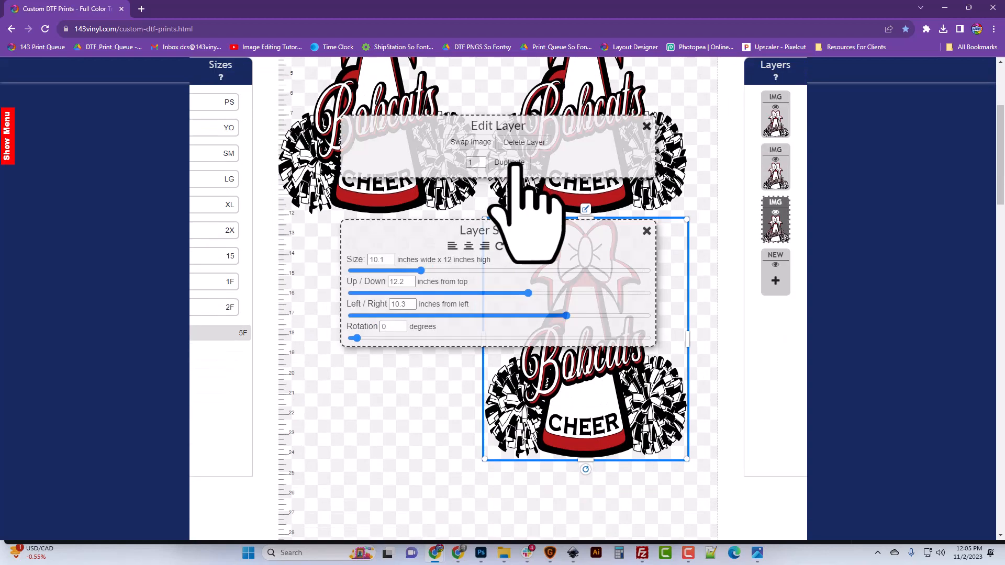
click(510, 162)
click(646, 126)
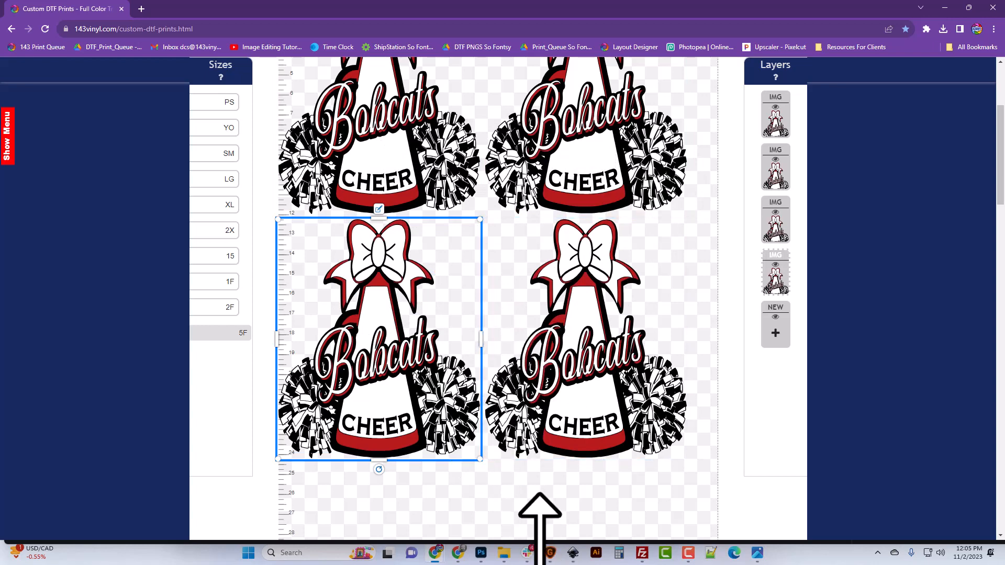
Switch back to Inkscape and export the page as Bobcats_Cheer_PNG in PNG format at 3600 px high and 96 DPI.
click(573, 559)
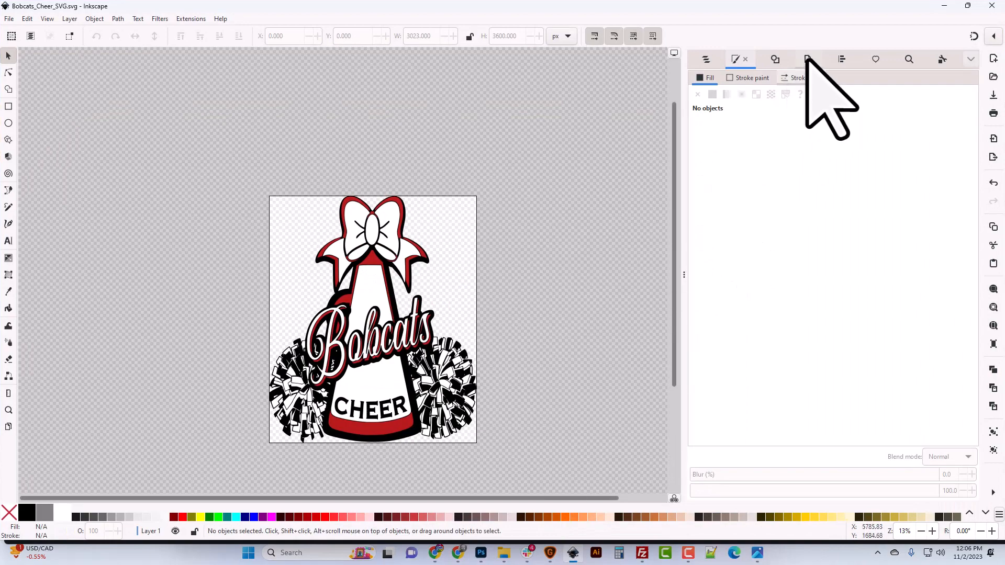
click(808, 61)
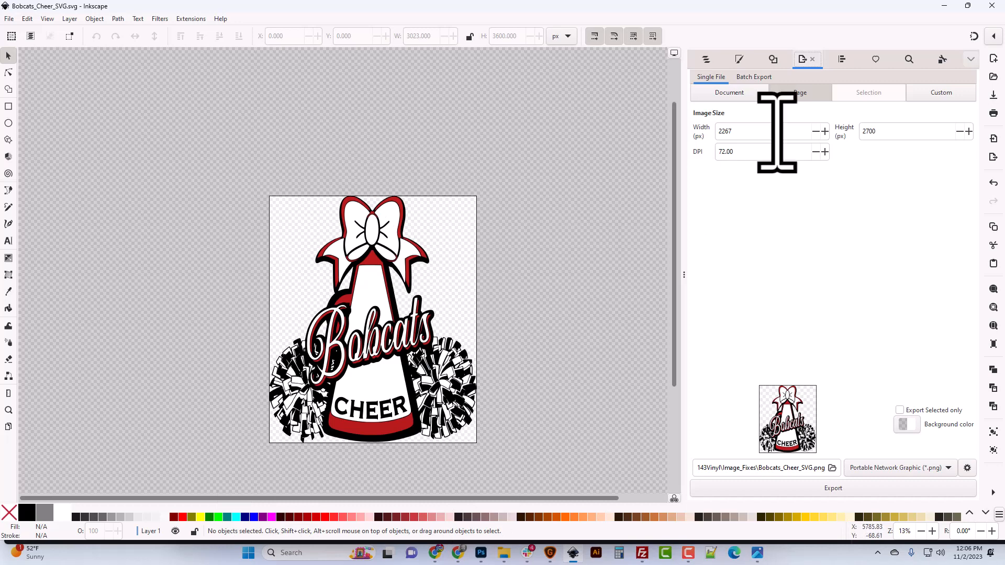
double_click(725, 131)
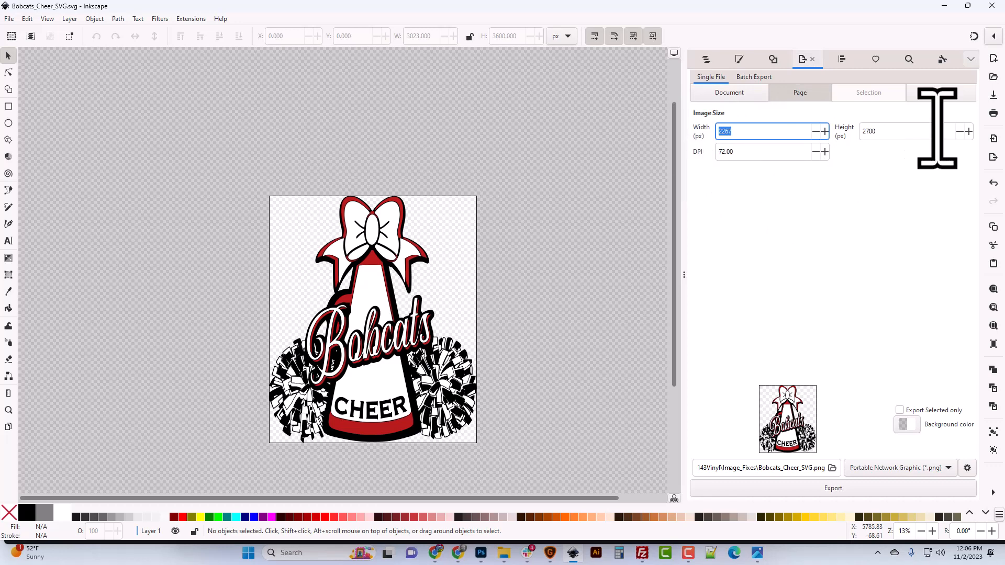
double_click(872, 131)
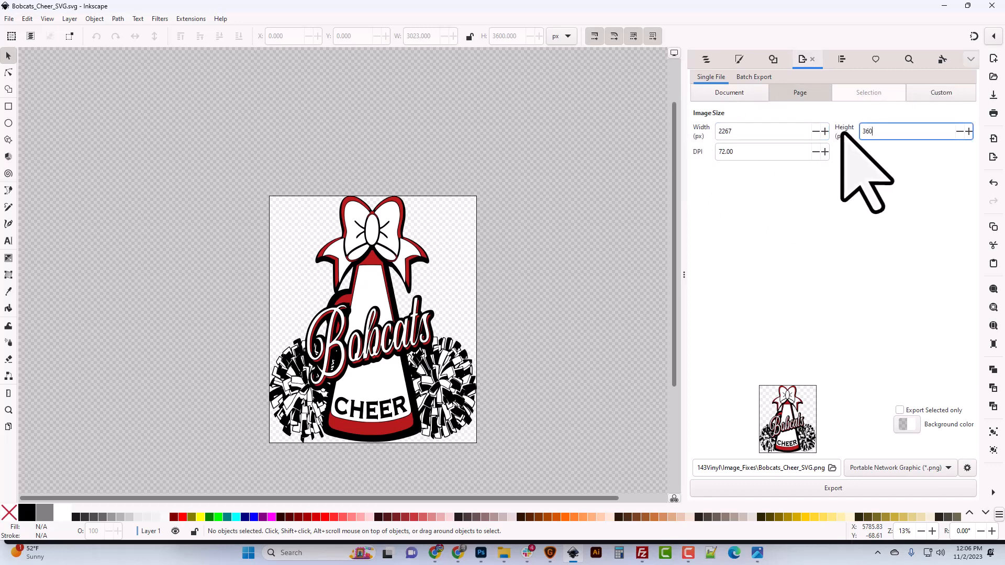
click(769, 153)
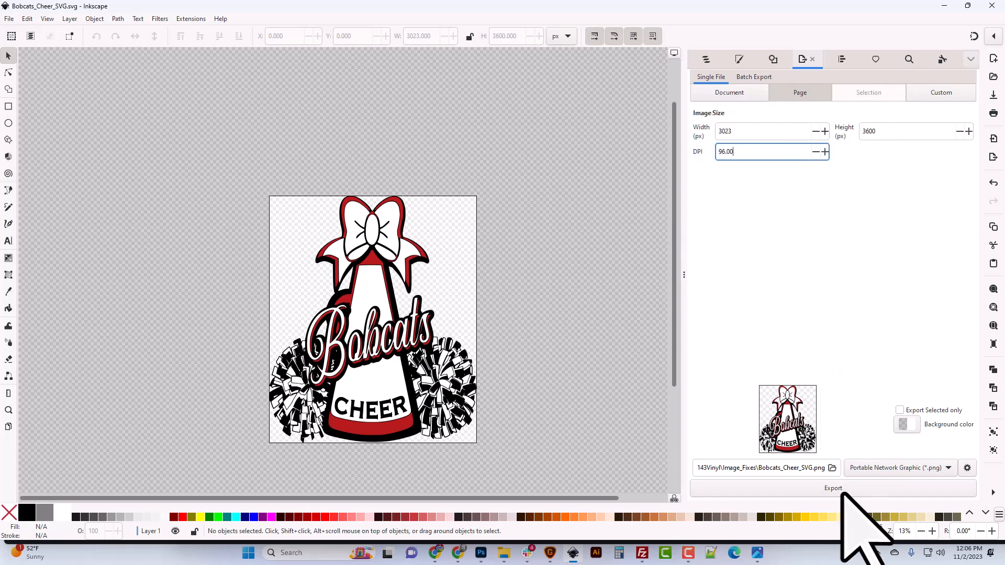
click(808, 468)
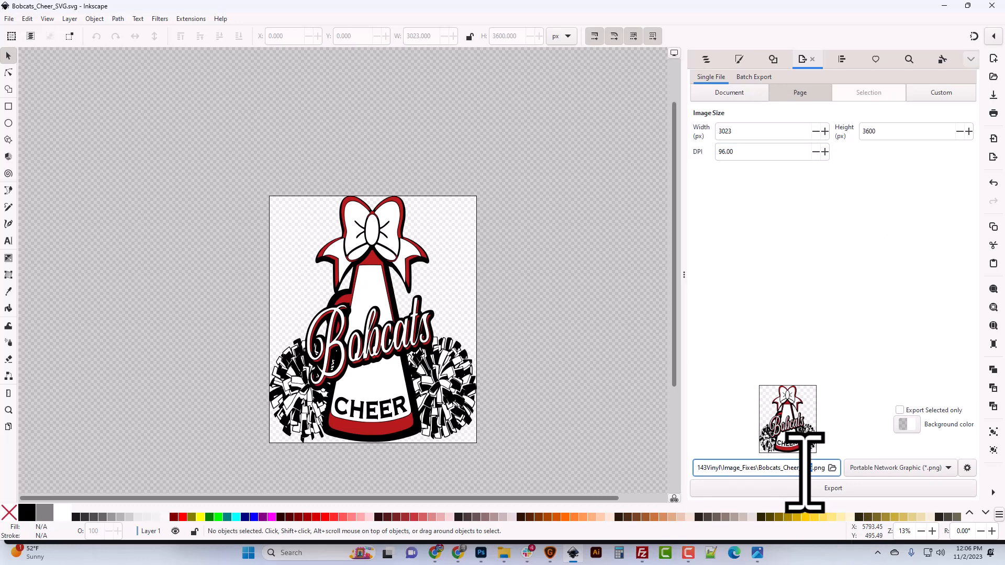
click(837, 488)
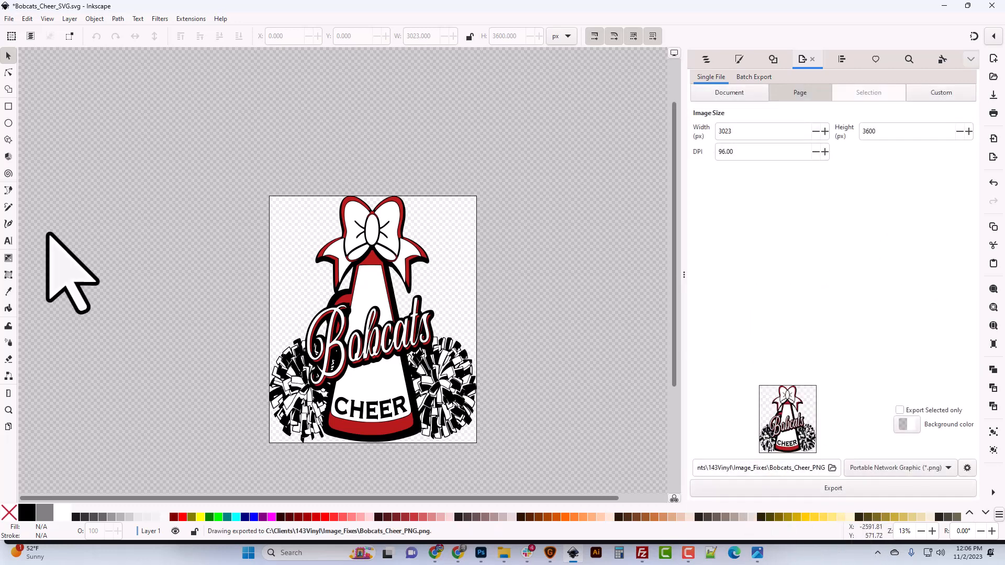